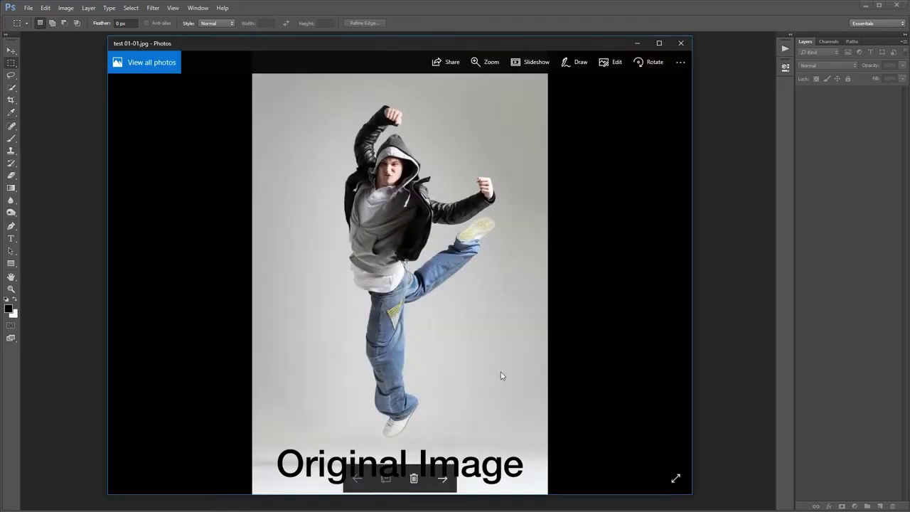
- View the first spider-web result and the green-hoodie jumper's original, silhouette and webbed result
click(447, 479)
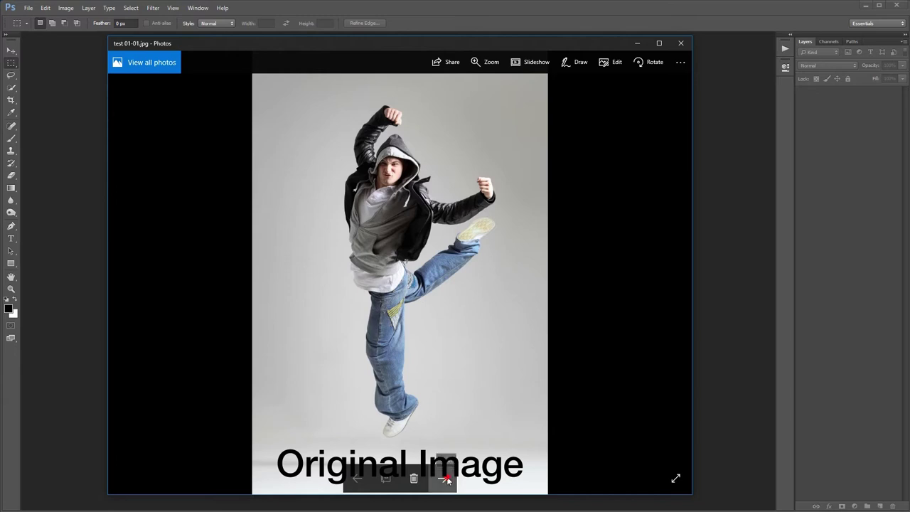
click(446, 479)
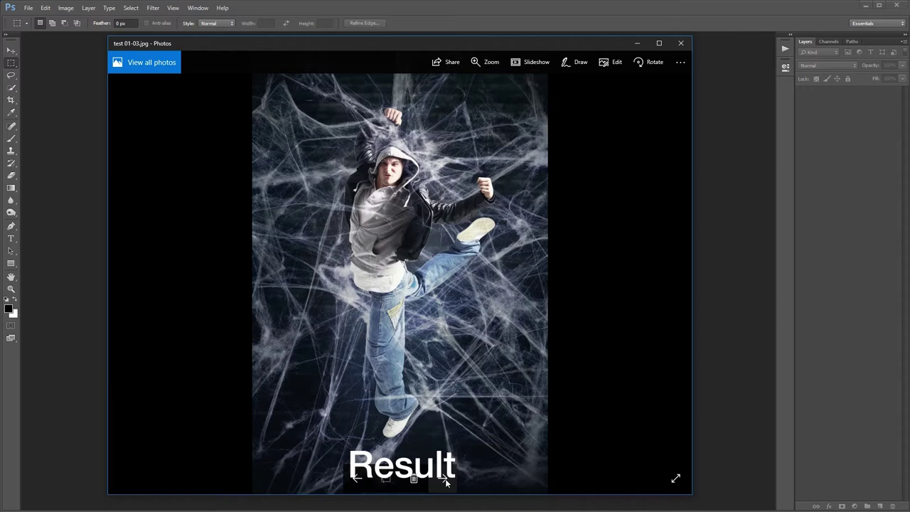
click(445, 481)
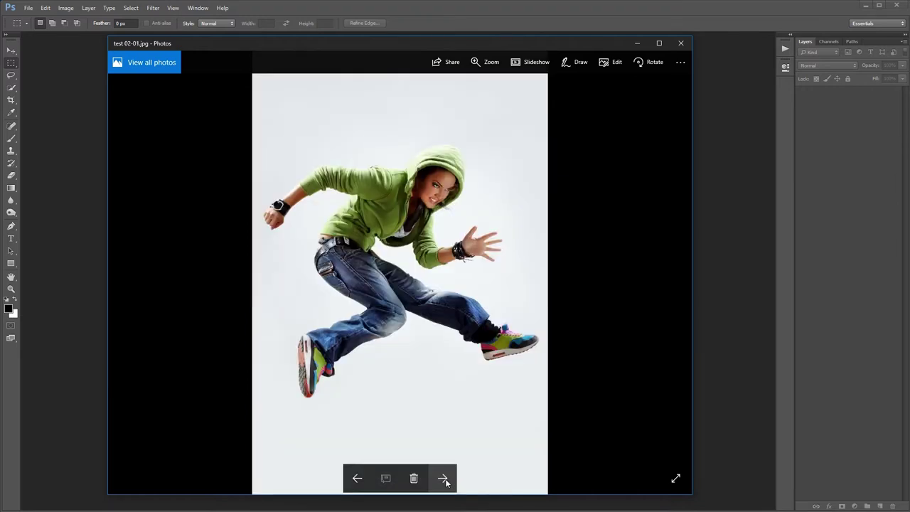
click(445, 480)
click(447, 482)
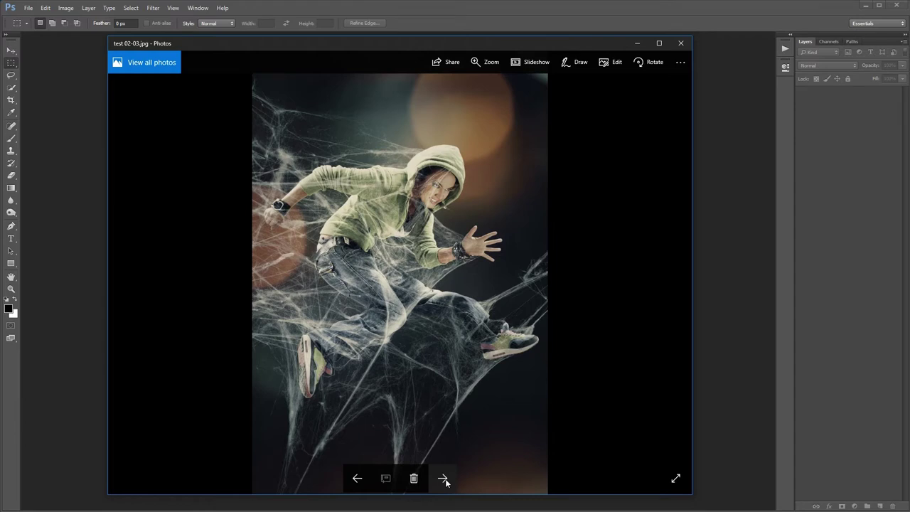
- View the bearded man and jack-o'-lantern examples: original, red silhouette and webbed result
click(446, 482)
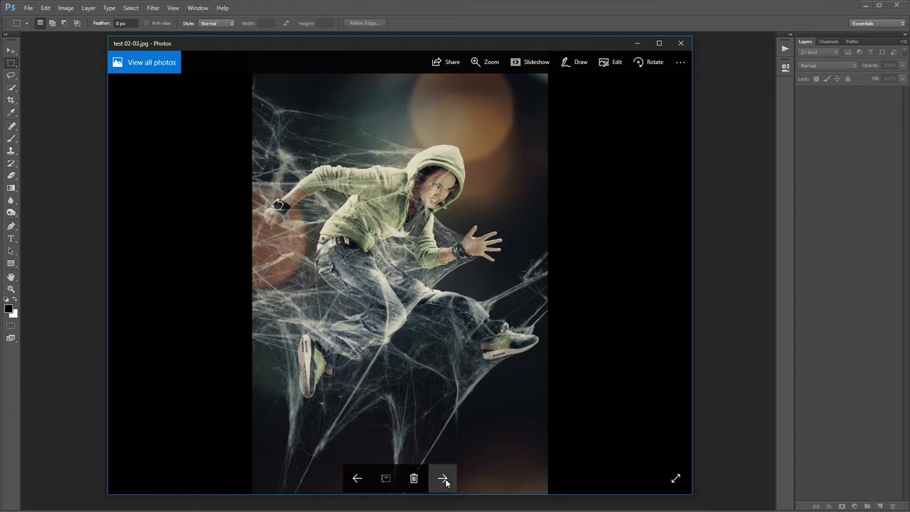
click(447, 482)
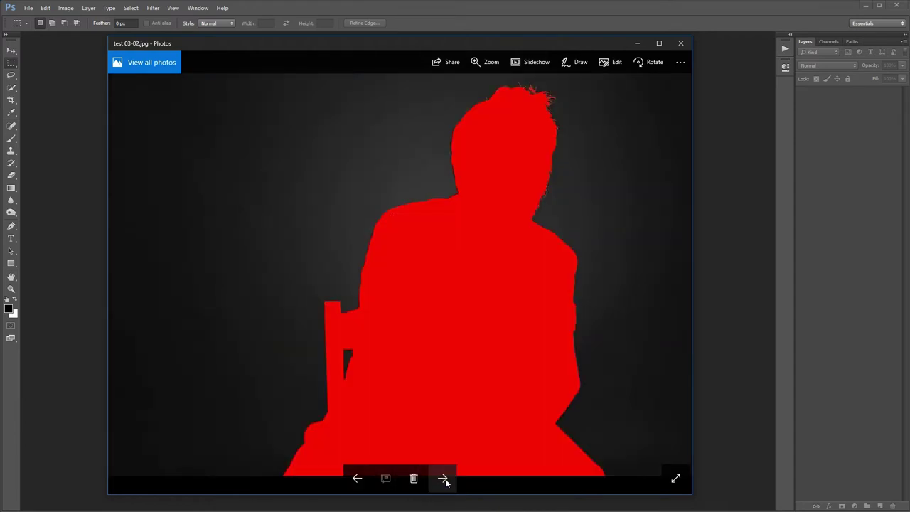
click(447, 482)
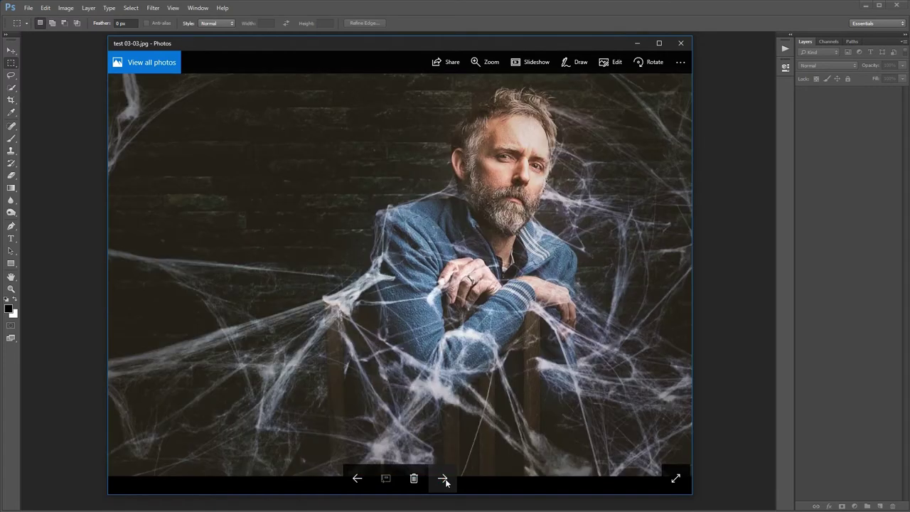
click(446, 482)
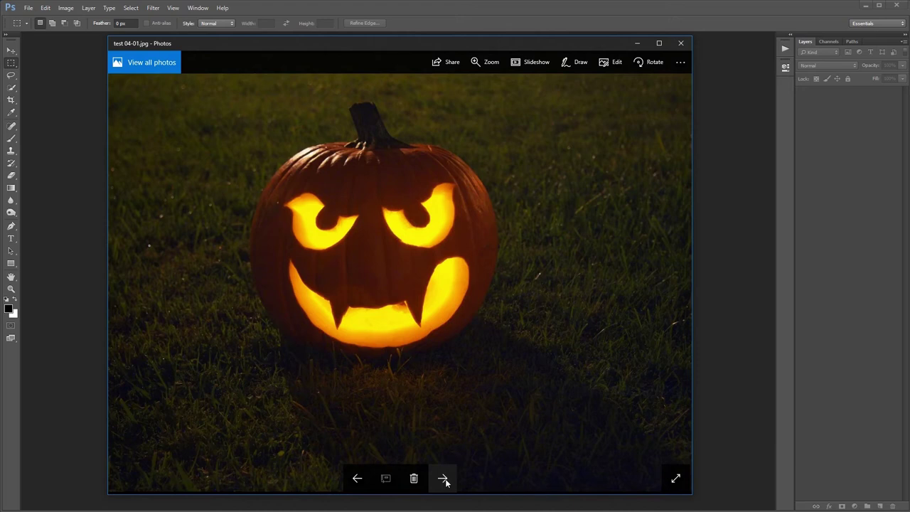
click(447, 482)
click(443, 479)
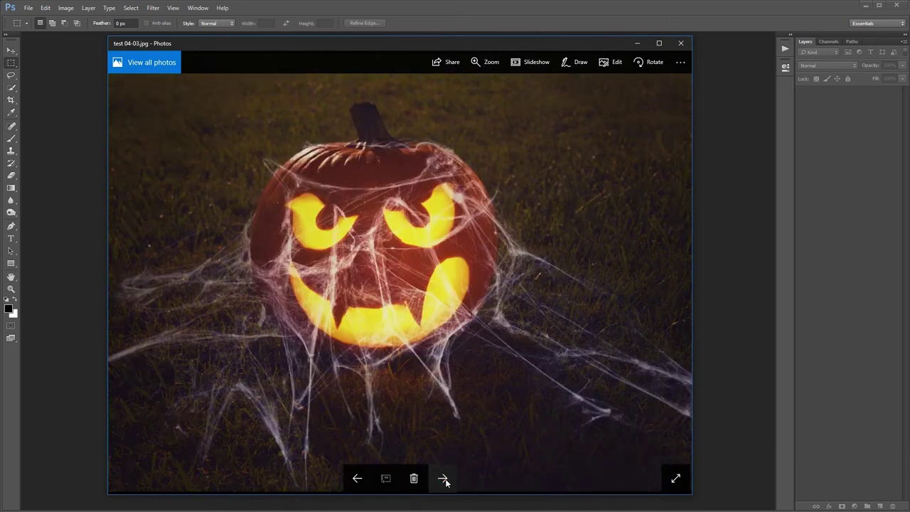
- View the breakdancer and skeleton examples: original, red silhouette and webbed result
click(444, 479)
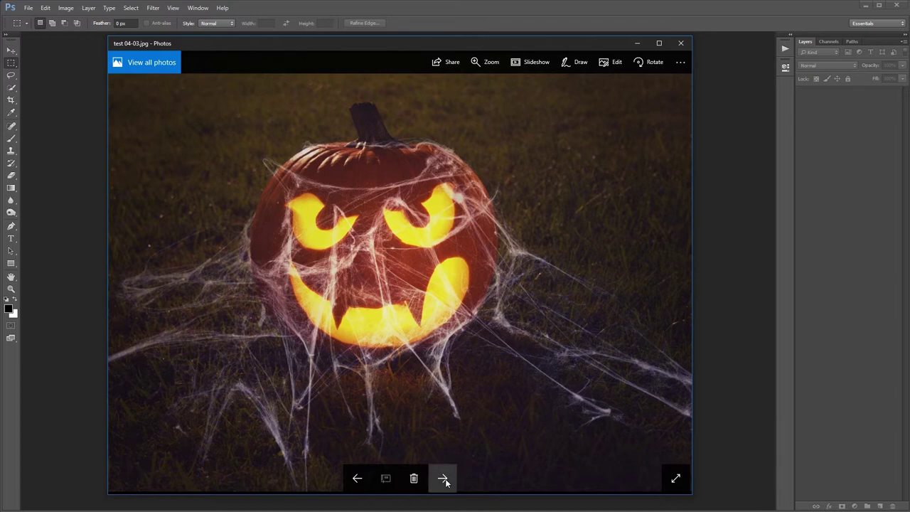
click(445, 483)
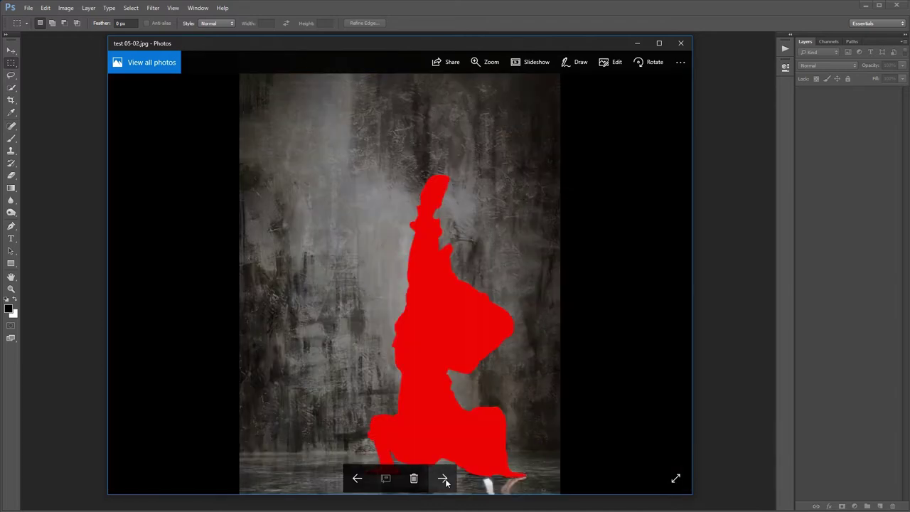
click(446, 483)
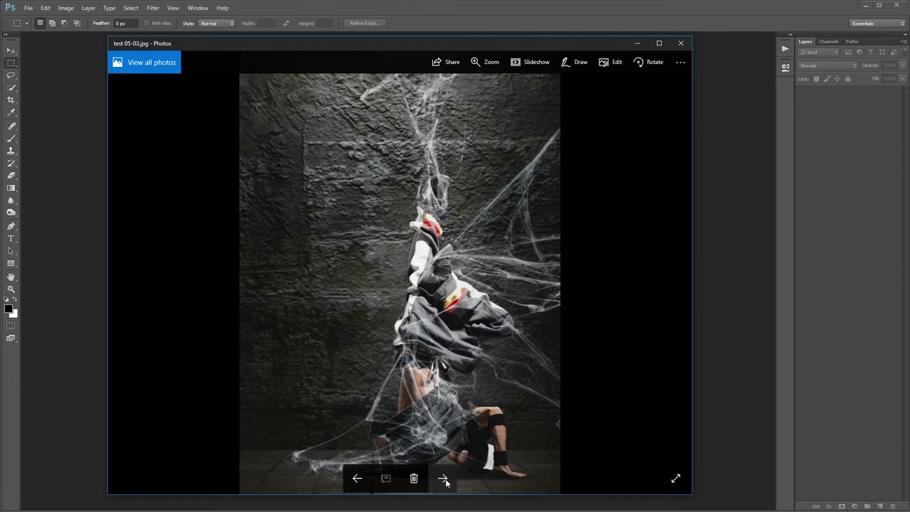
click(446, 482)
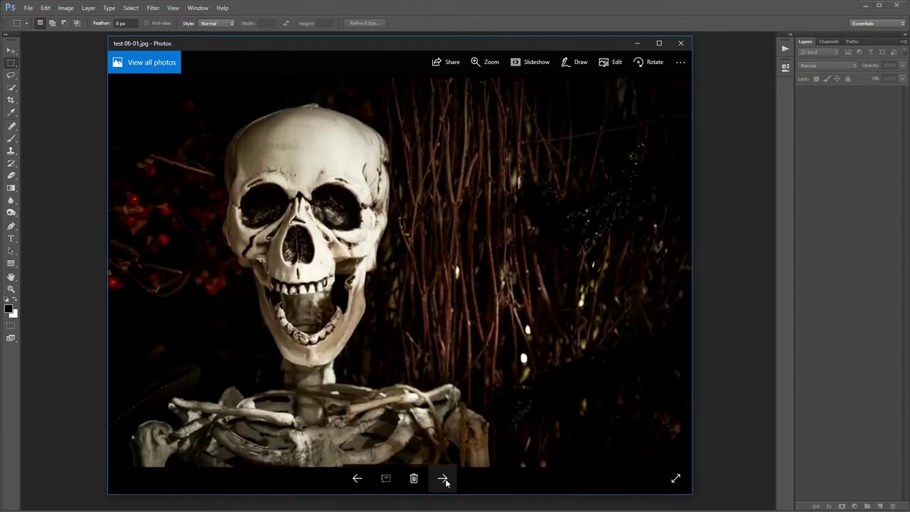
click(446, 482)
click(446, 483)
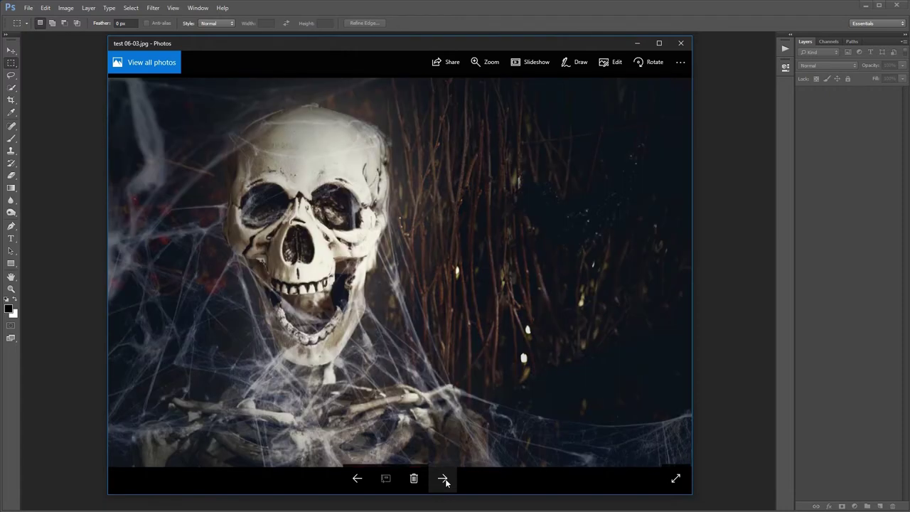
- View the witch and candlestick examples: original, red silhouette and webbed result
click(446, 483)
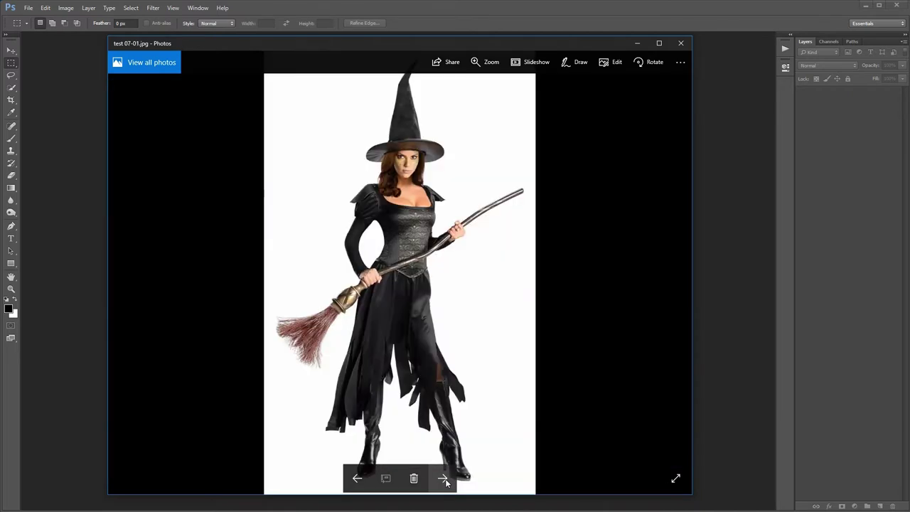
click(446, 483)
click(446, 483)
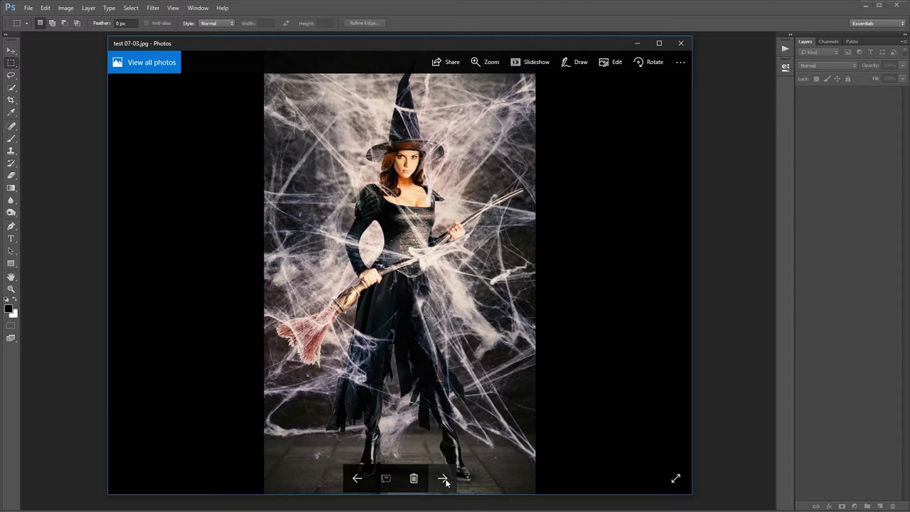
click(446, 483)
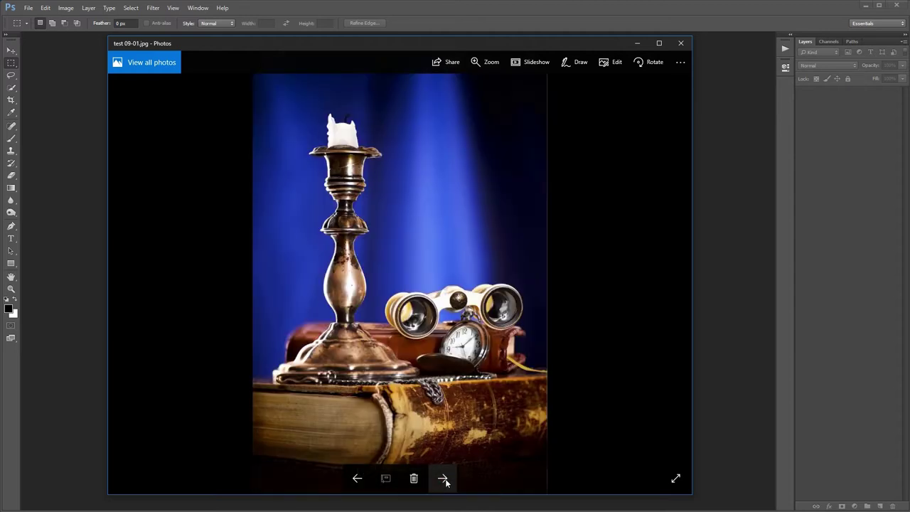
click(446, 483)
click(446, 483)
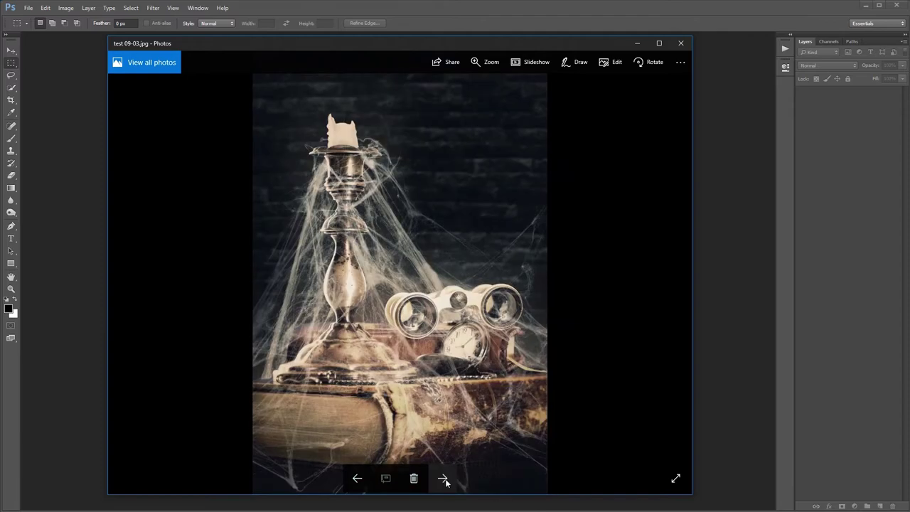
- View the books original, silhouette and cobwebbed result, then close the Photos viewer
click(446, 482)
click(446, 483)
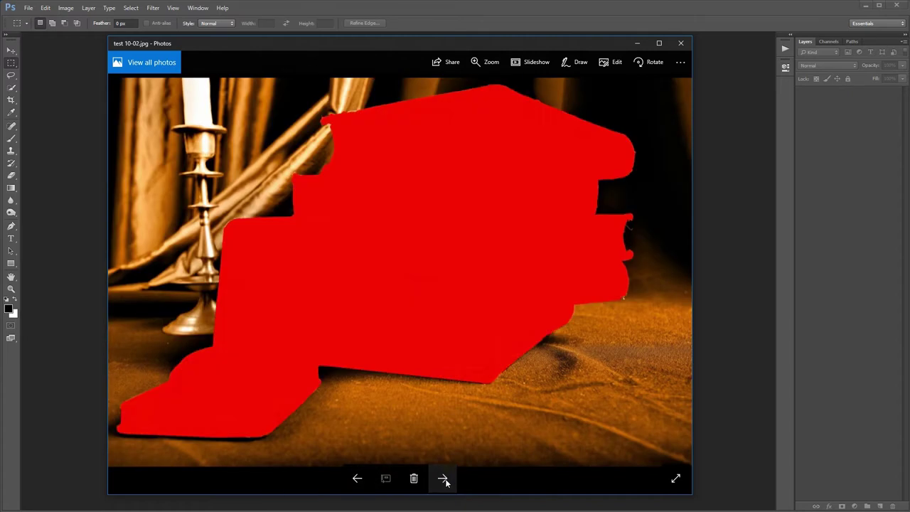
click(446, 483)
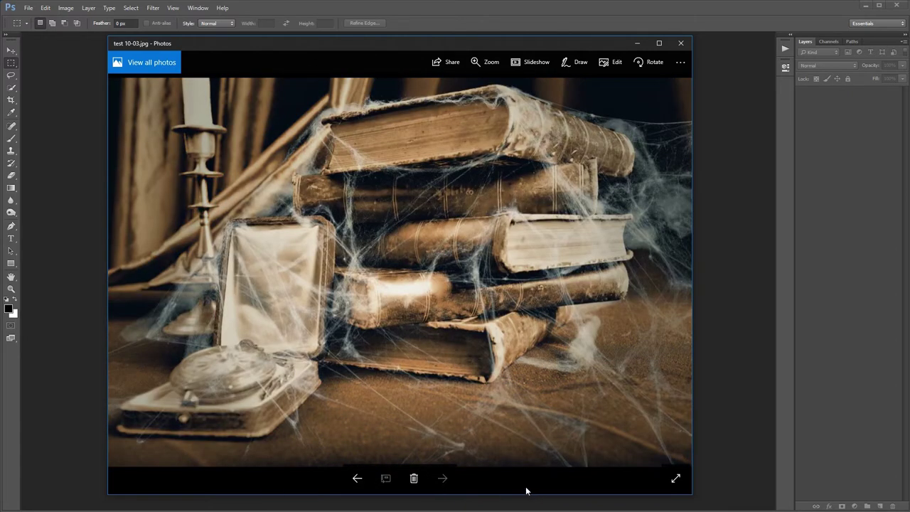
click(736, 26)
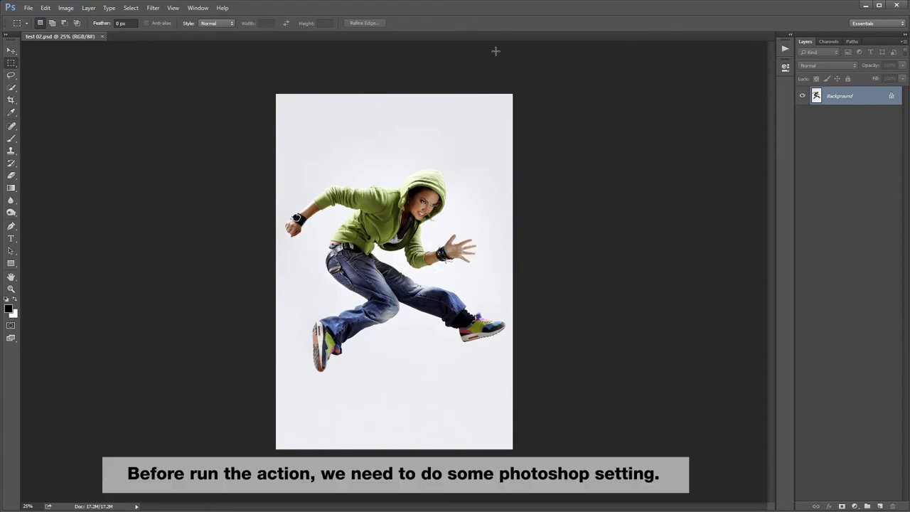
key(ctrl+0)
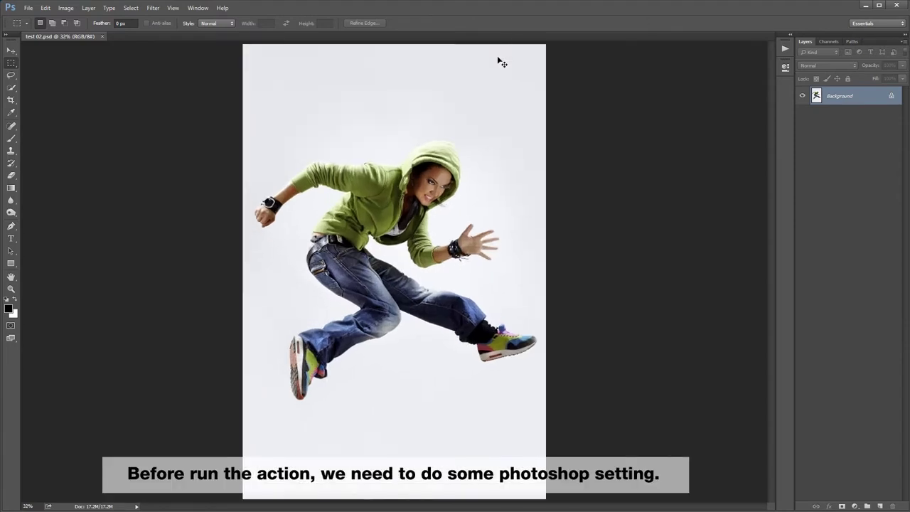
click(66, 8)
mouse_move(71, 18)
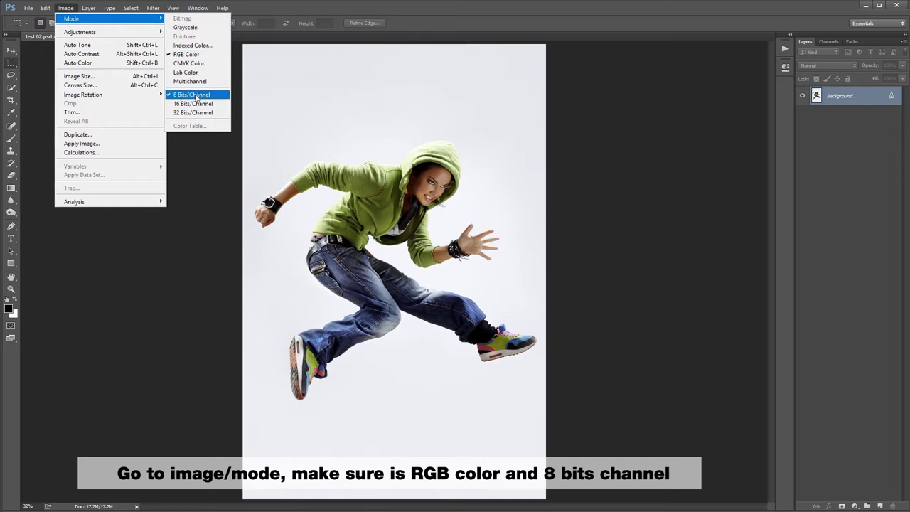
click(96, 76)
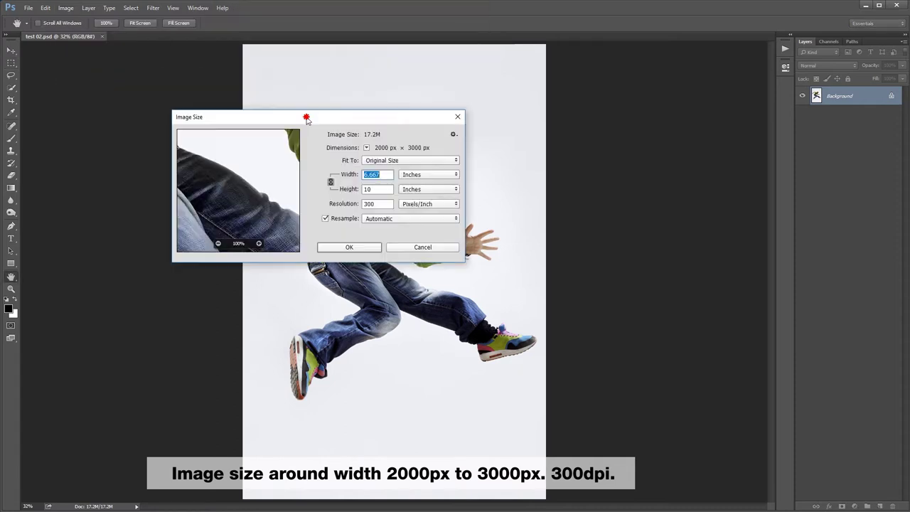
click(417, 179)
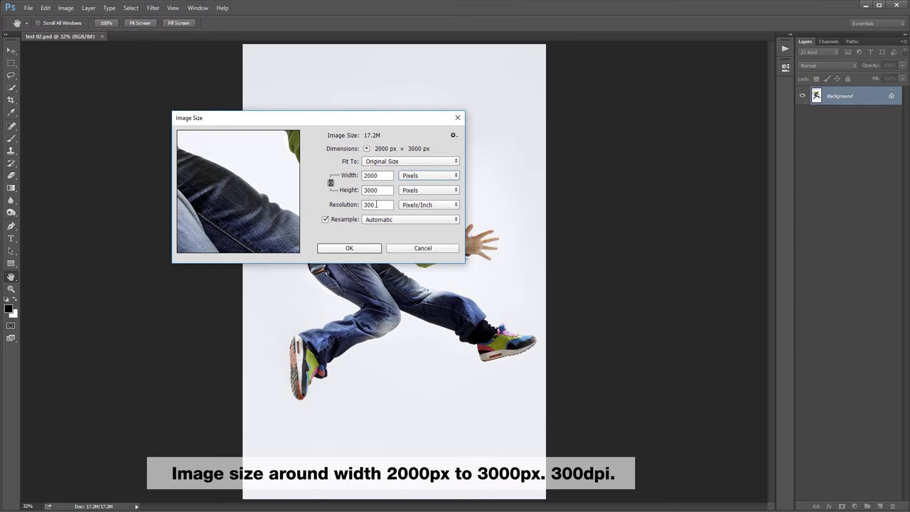
click(427, 246)
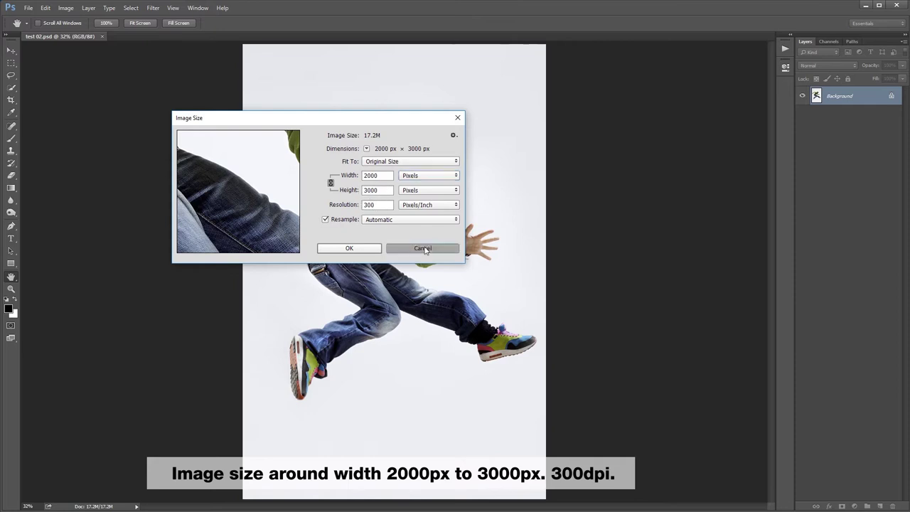
click(45, 8)
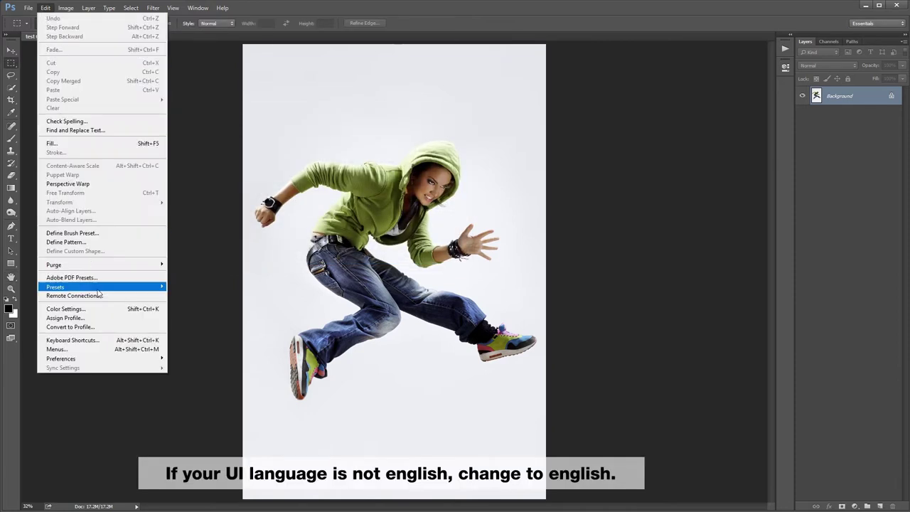
mouse_move(61, 359)
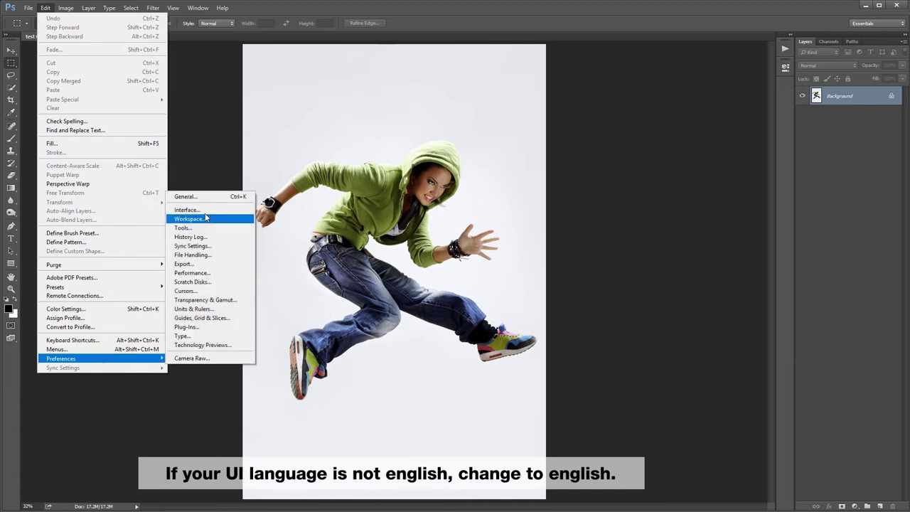
click(187, 210)
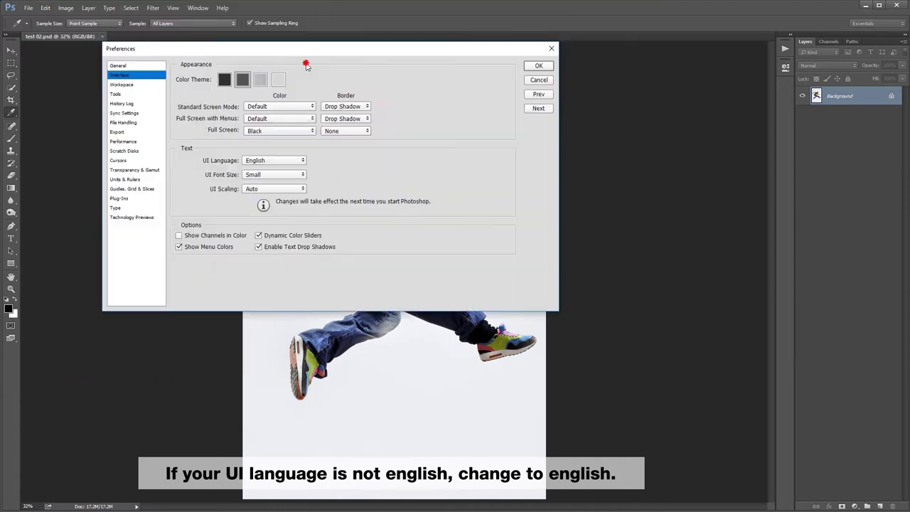
click(290, 203)
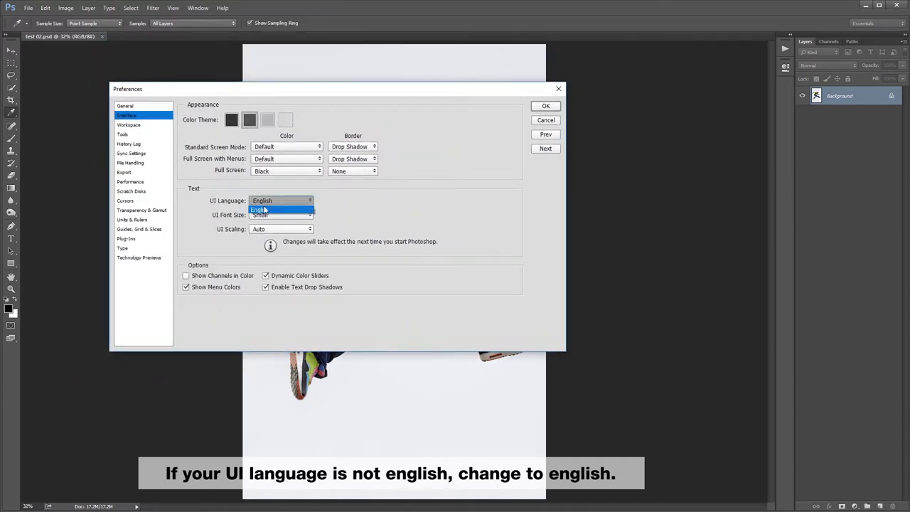
click(277, 202)
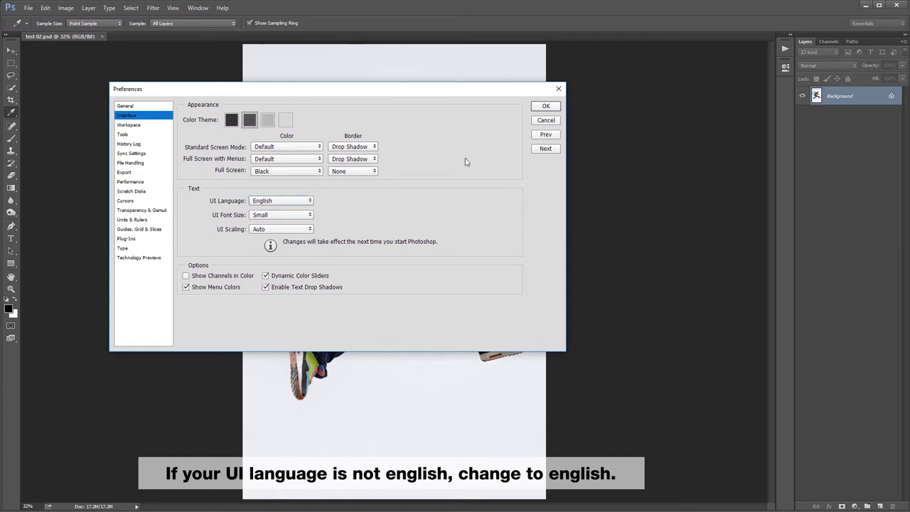
click(546, 106)
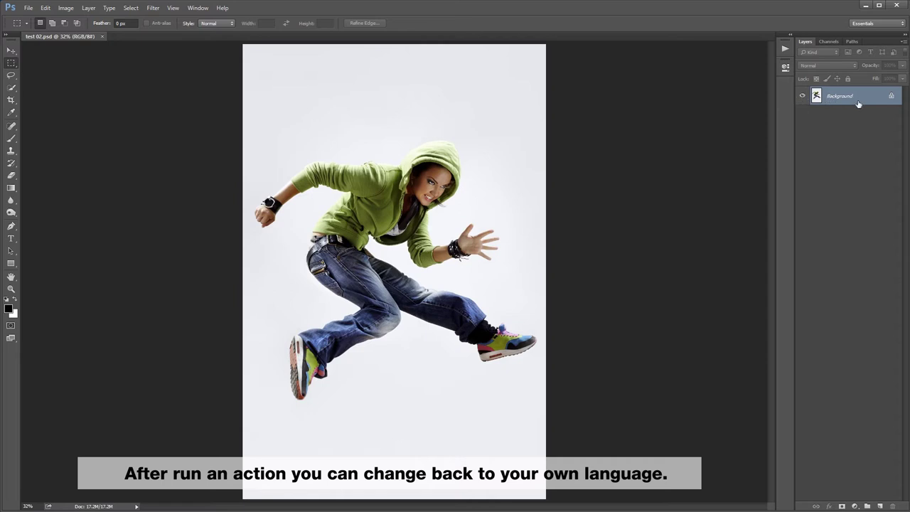
- Convert the Background into Layer 0, then turn it back into the Background via Layer > New
click(840, 96)
double_click(841, 96)
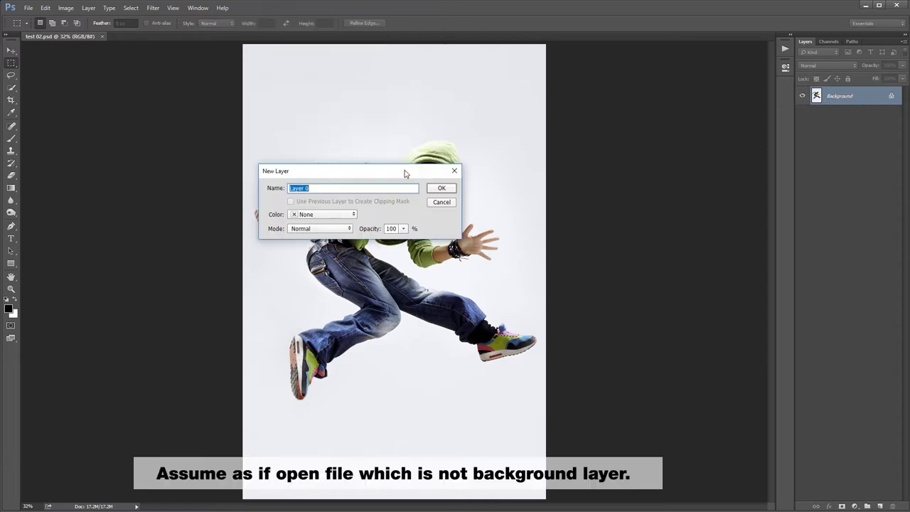
click(442, 189)
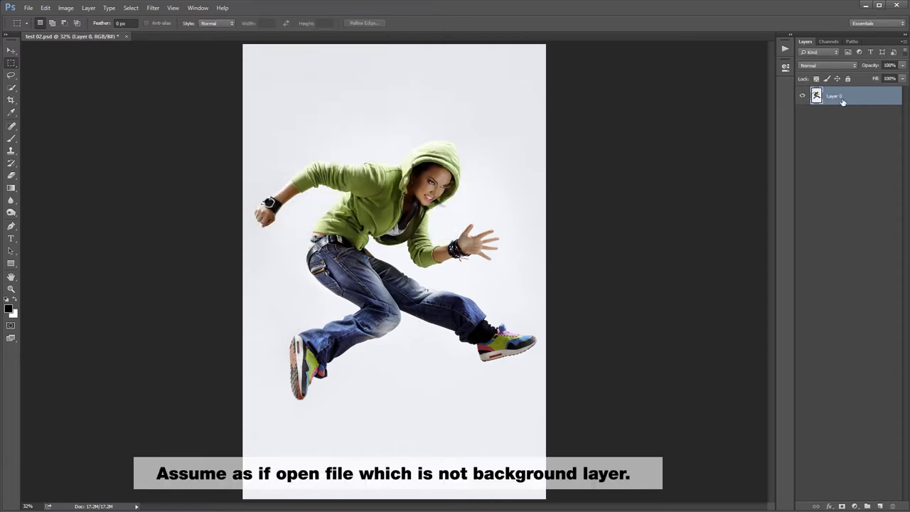
click(91, 9)
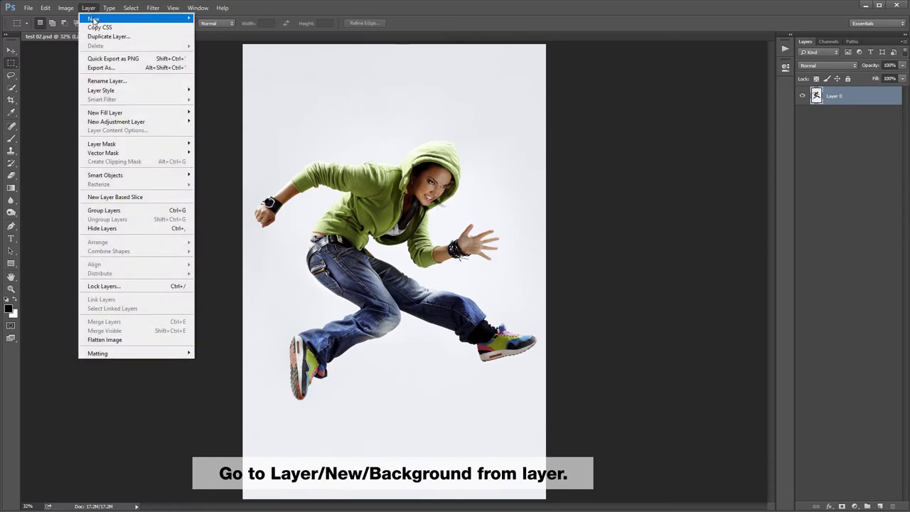
click(223, 29)
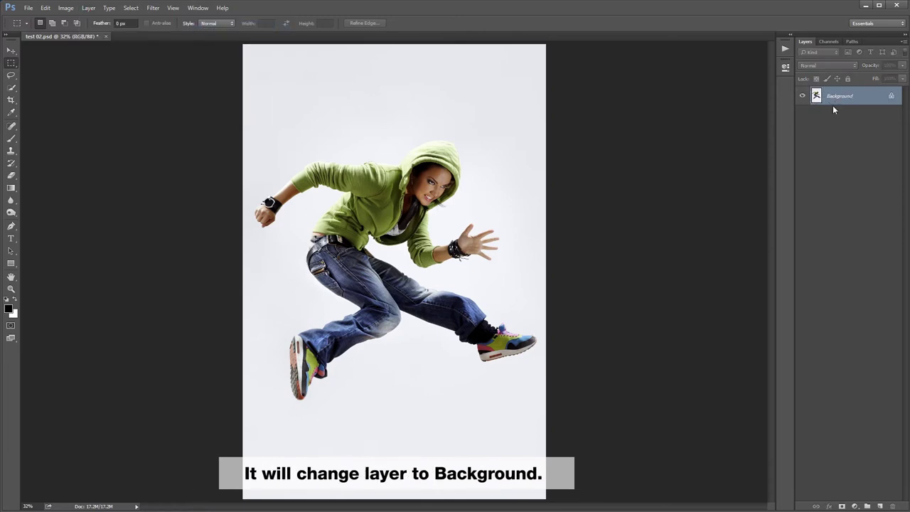
- Add a new empty layer above Background and name it 'paint'
click(880, 505)
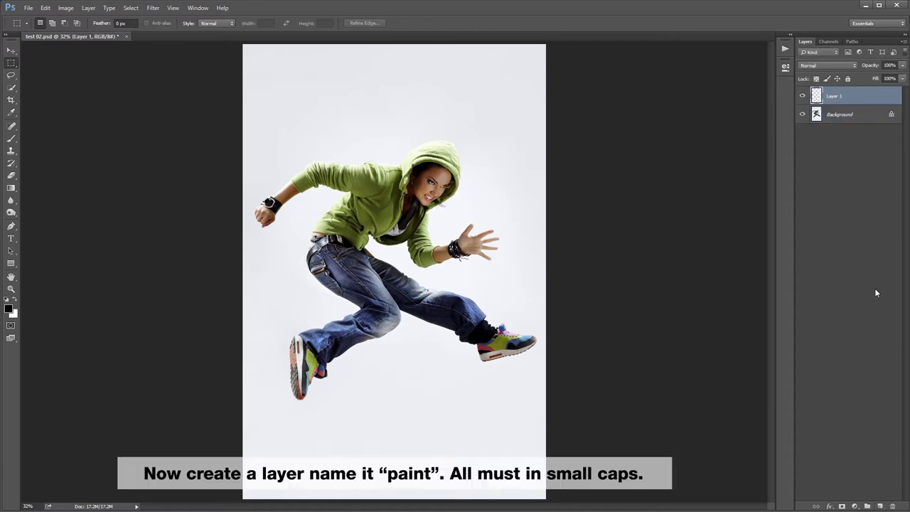
double_click(836, 97)
text(paint)
key(Return)
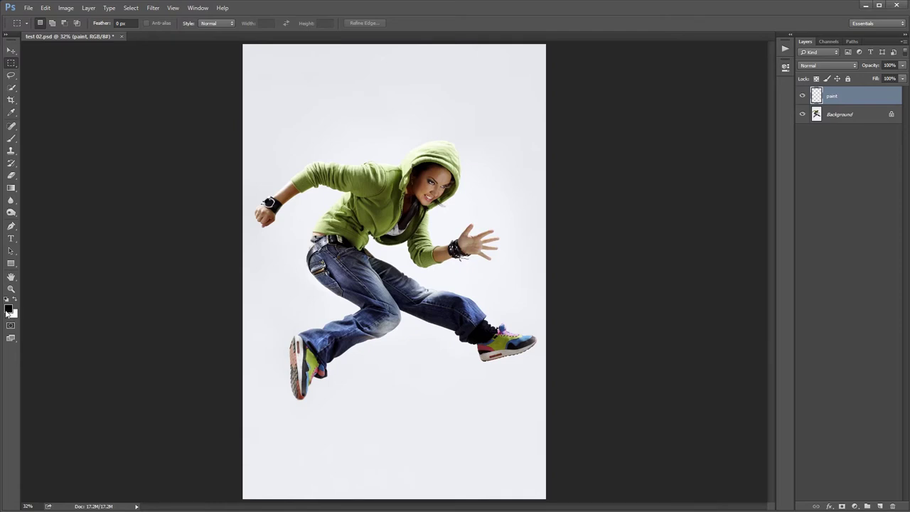
- Set the foreground colour to pure red
click(9, 308)
click(600, 222)
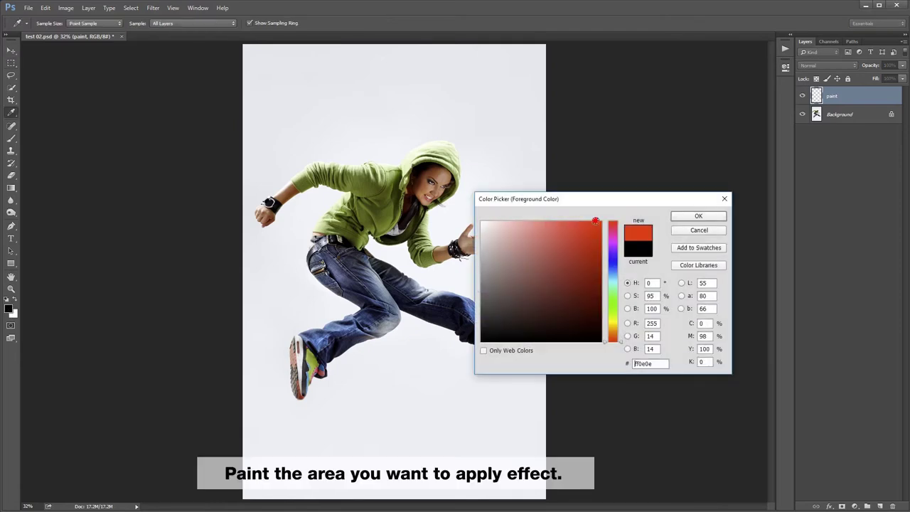
click(695, 217)
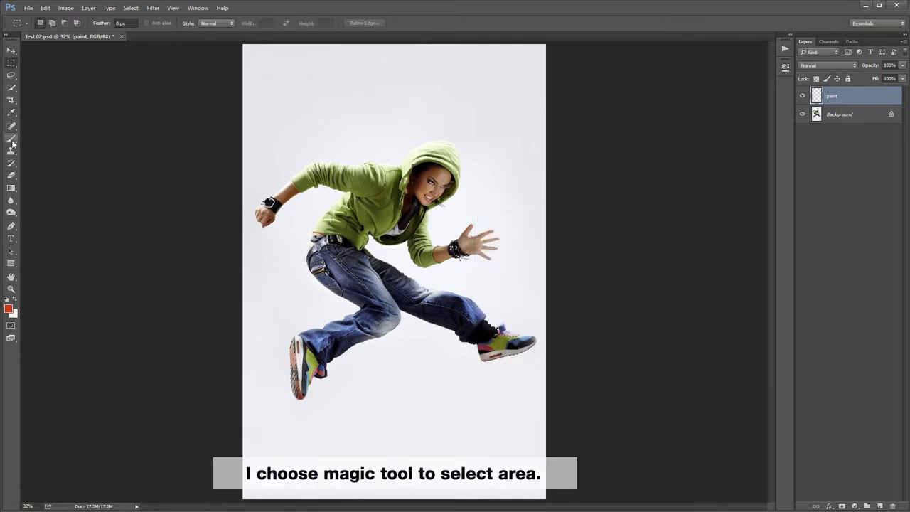
- Magic Wand the white backdrop on the Background layer and switch to Quick Mask mode
key(m)
click(12, 88)
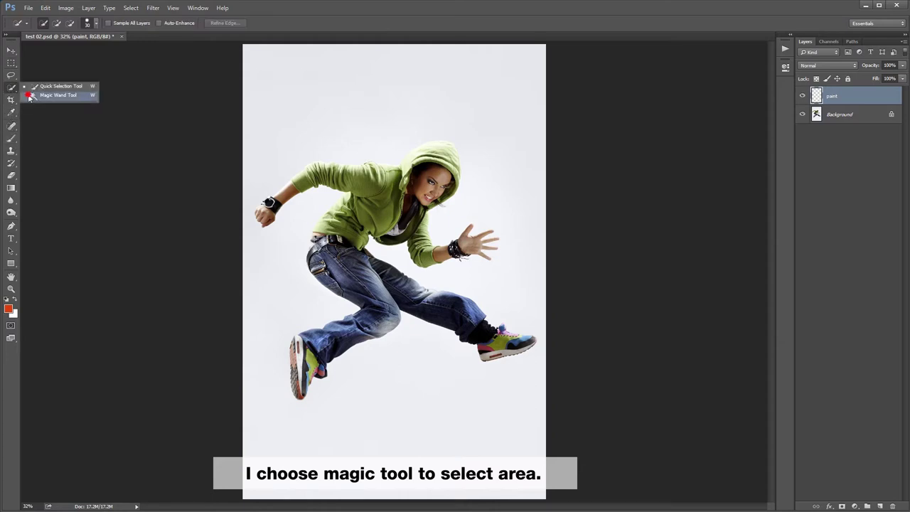
click(57, 94)
click(843, 115)
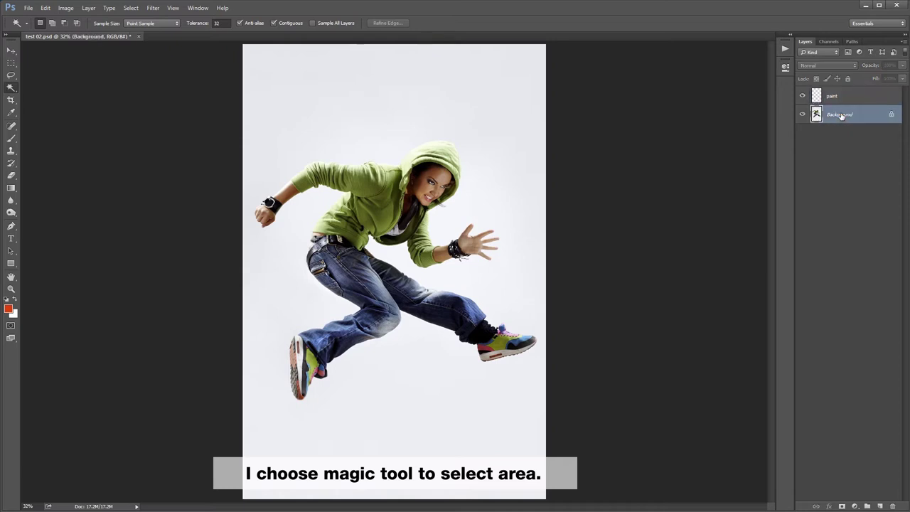
click(461, 199)
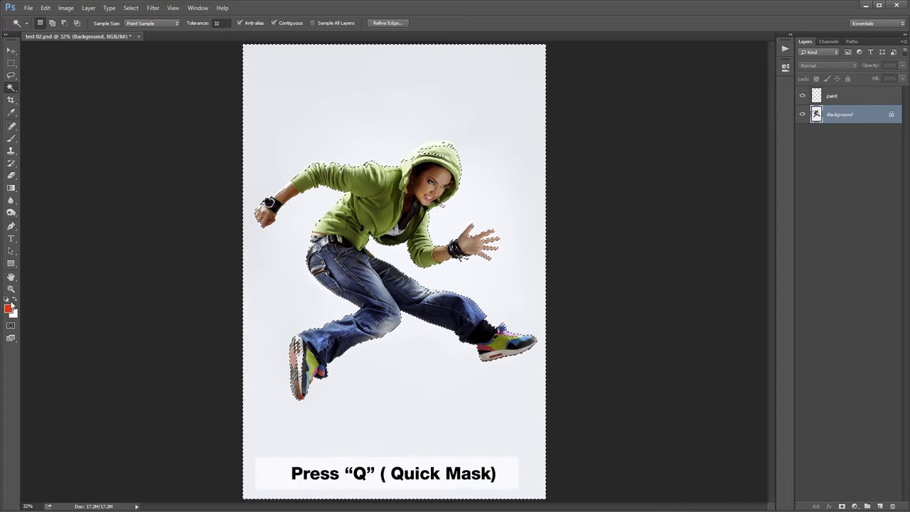
click(10, 326)
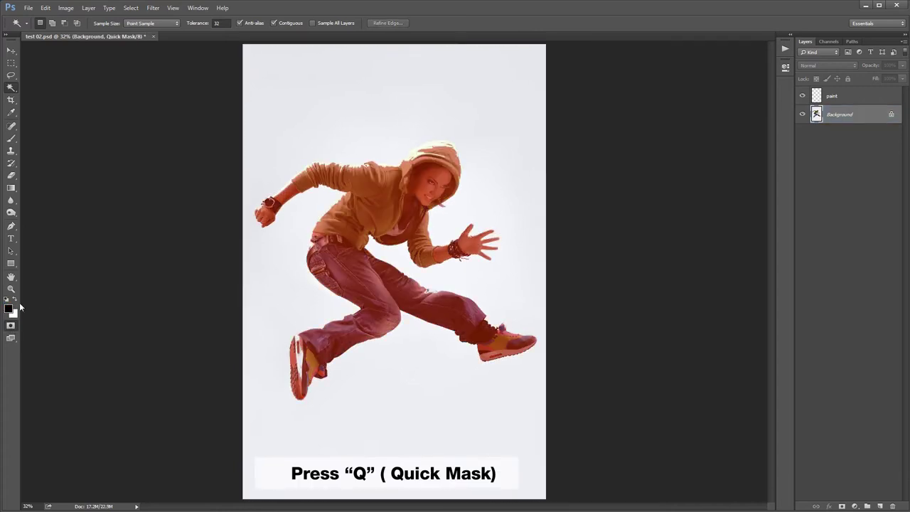
- Set up the Brush tool with a 35 px soft tip at 100% flow
click(11, 143)
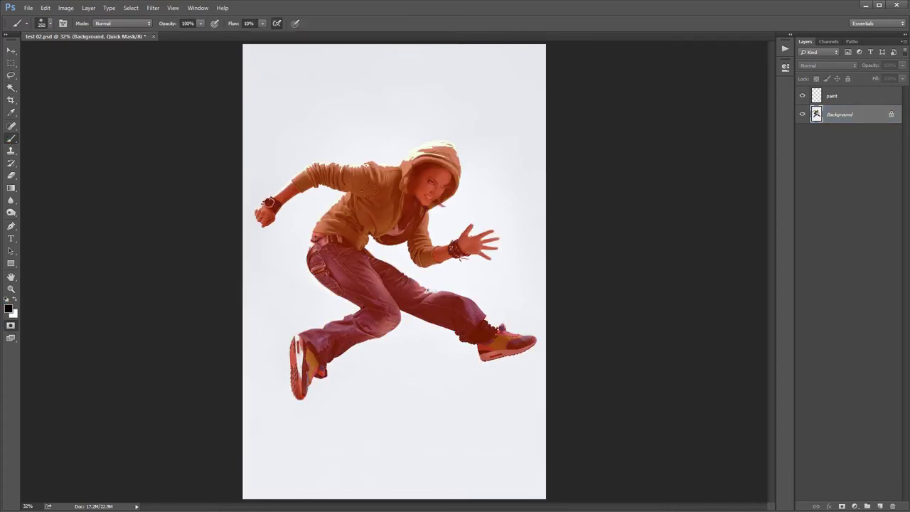
scroll(369, 173, up, 4)
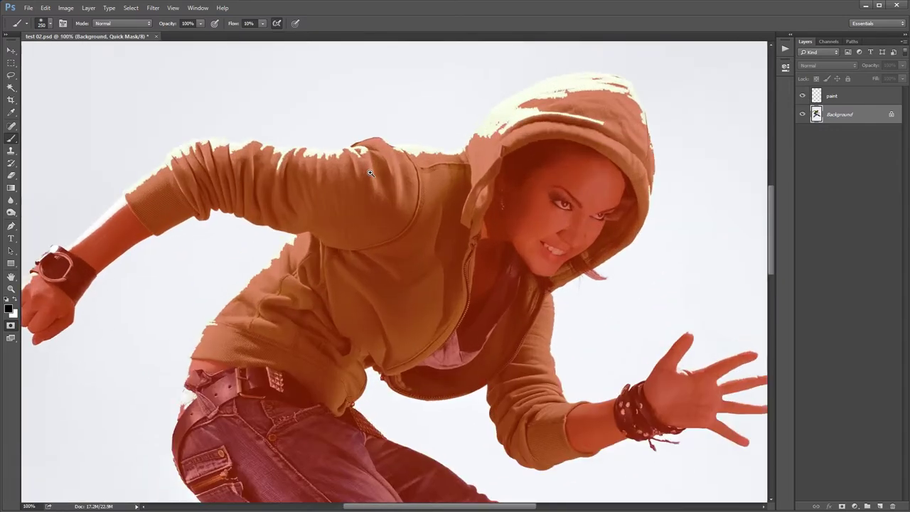
right_click(391, 295)
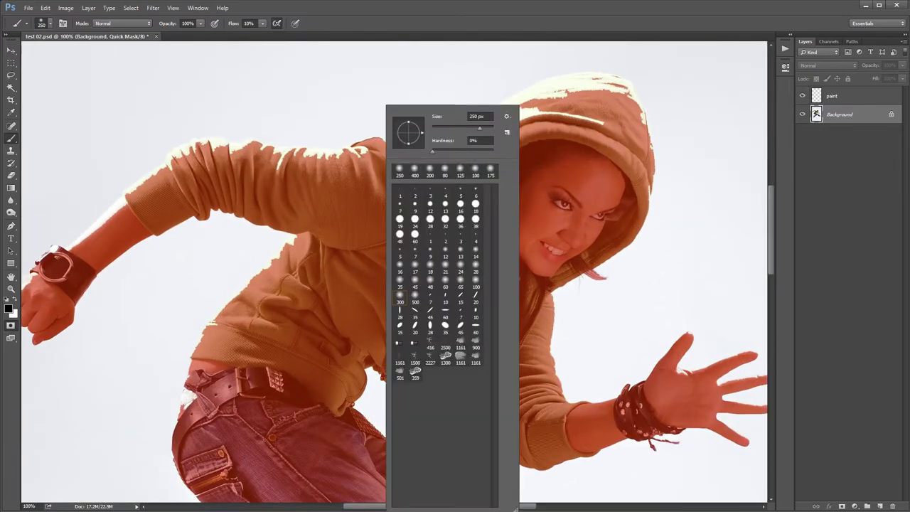
click(445, 325)
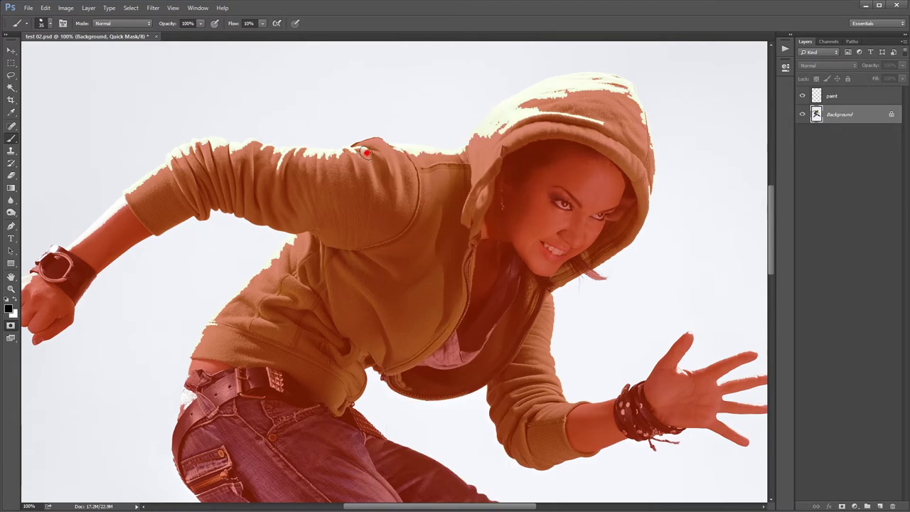
click(358, 155)
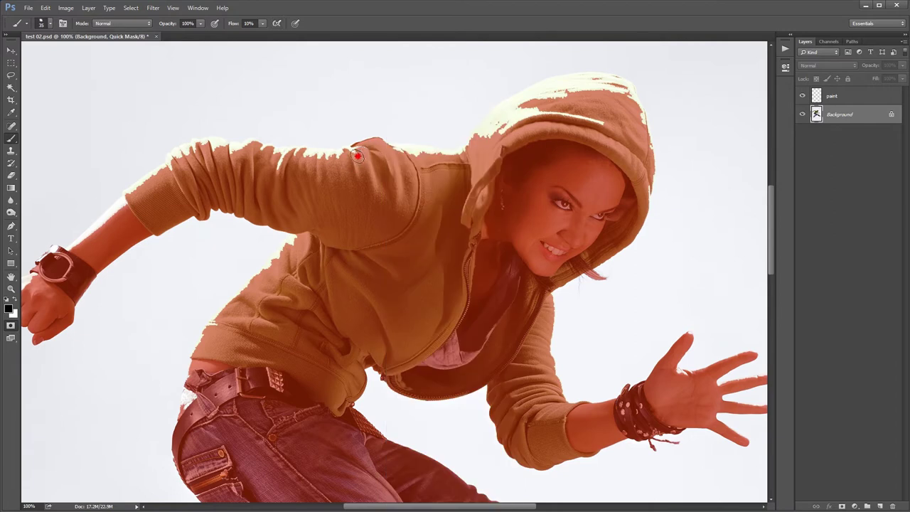
click(263, 23)
drag(263, 33, 337, 35)
- Paint the quick mask over the white fringe along the arm, upper sleeve and watch edges
scroll(305, 160, up, 1)
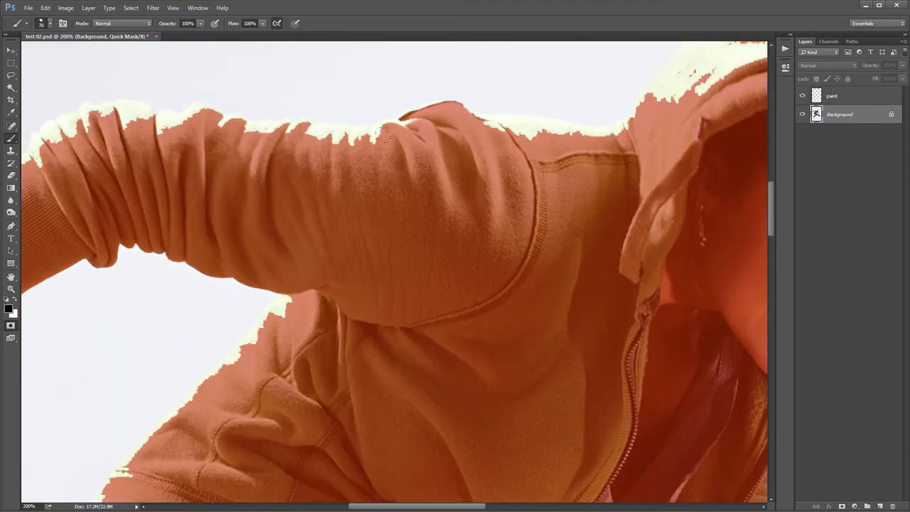
mouse_move(375, 127)
mouse_down()
mouse_move(292, 129)
mouse_move(104, 109)
mouse_up()
drag(154, 178, 478, 171)
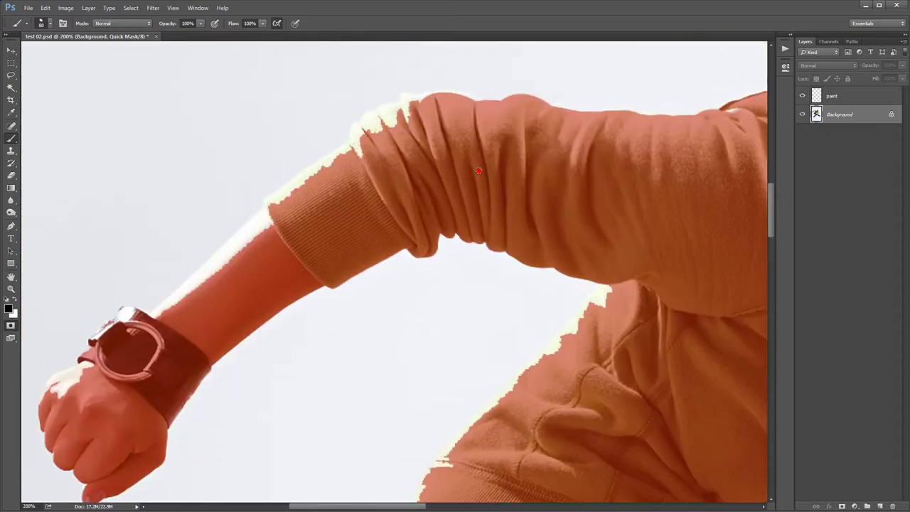
mouse_move(423, 105)
mouse_down()
mouse_move(353, 128)
mouse_move(346, 151)
mouse_move(293, 181)
mouse_move(308, 198)
mouse_move(270, 199)
mouse_move(176, 295)
mouse_move(151, 316)
mouse_move(114, 317)
mouse_move(99, 335)
mouse_up()
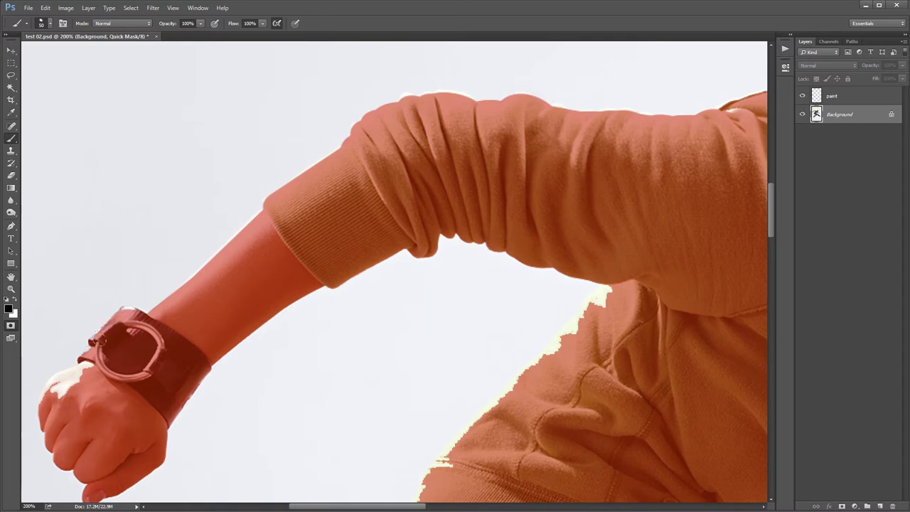
key(bracketleft)
key(bracketleft)
drag(128, 319, 123, 310)
mouse_move(91, 352)
mouse_down()
mouse_move(92, 366)
mouse_move(48, 403)
mouse_up()
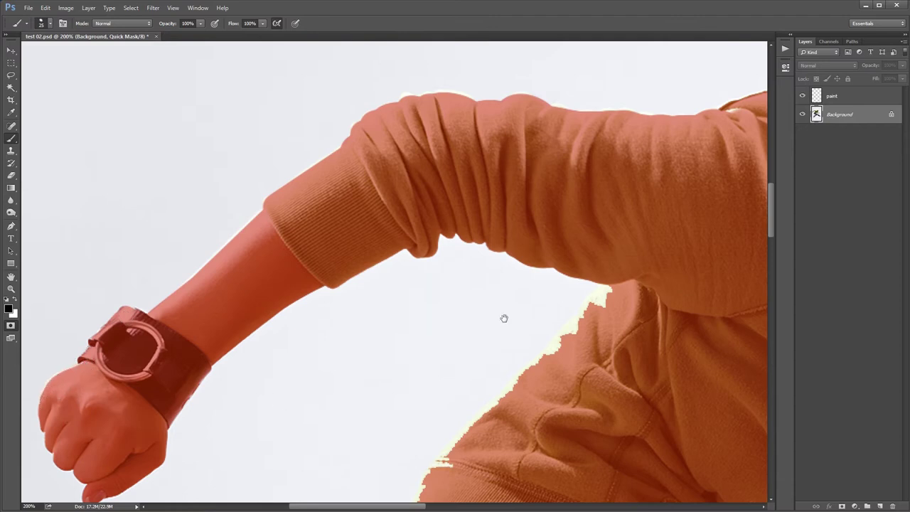
mouse_move(645, 297)
mouse_down()
mouse_move(651, 130)
mouse_move(596, 150)
mouse_up()
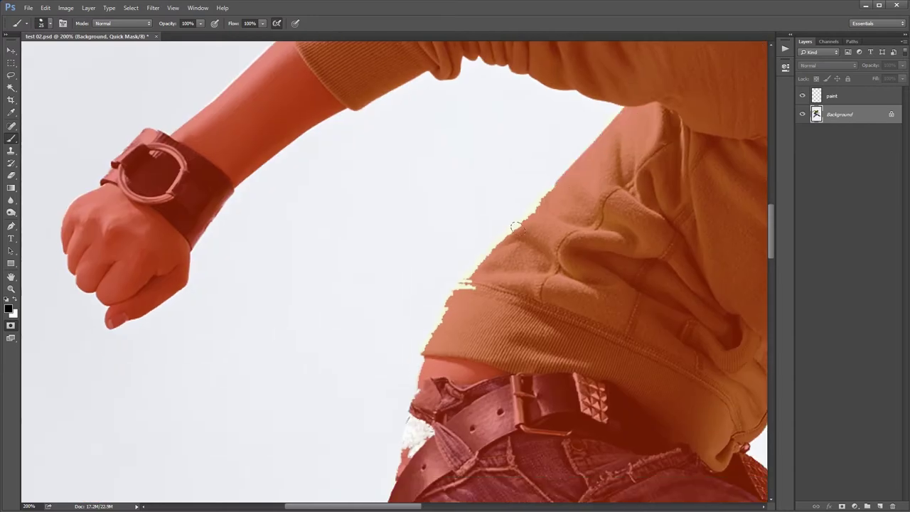
- Mask the white fringe along the sweater edge, belt and hip
shift+click(460, 291)
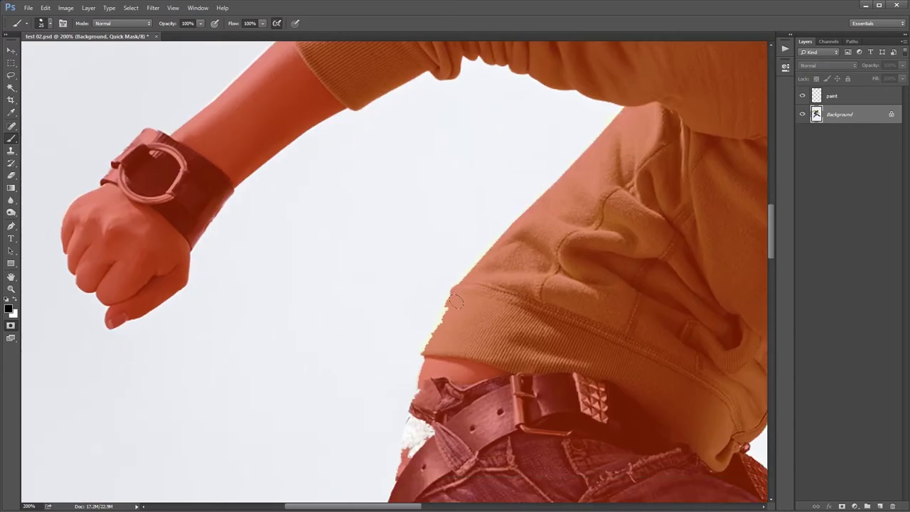
drag(429, 356, 445, 307)
scroll(441, 285, down, 5)
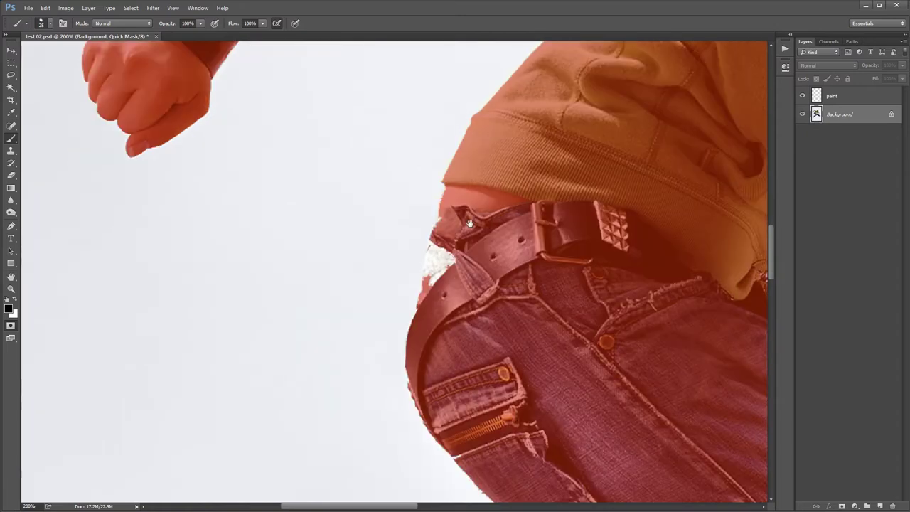
mouse_move(448, 217)
mouse_down()
mouse_move(433, 275)
mouse_move(440, 245)
mouse_up()
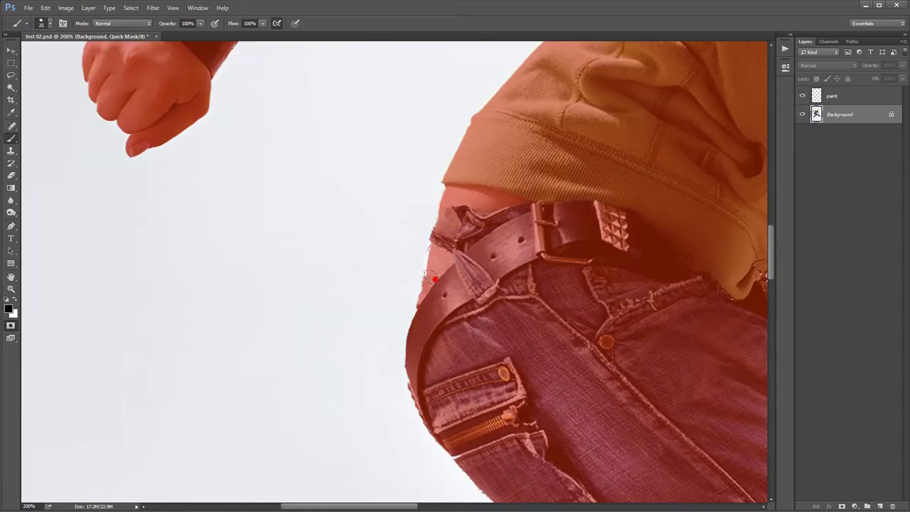
drag(414, 381, 415, 368)
- Paint the quick mask over the white strip and top of the shoe sole
scroll(406, 207, down, 6)
scroll(406, 207, right, 2)
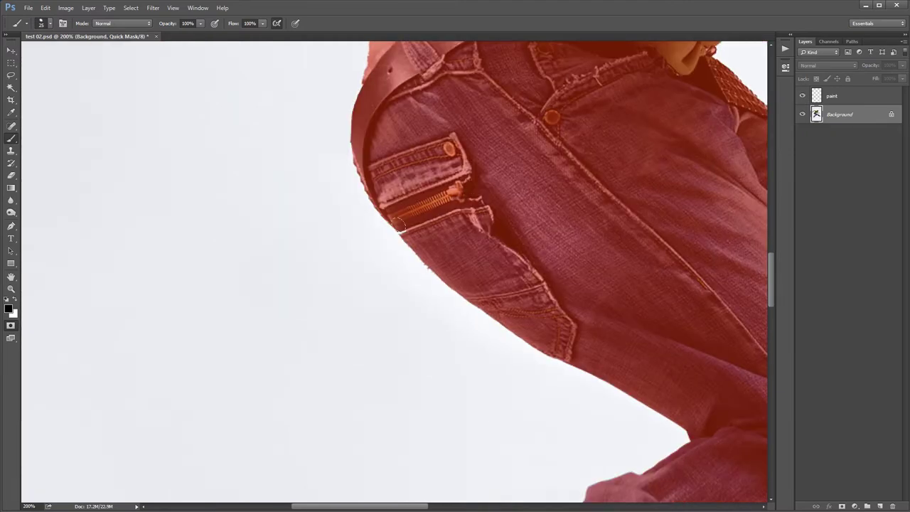
scroll(420, 236, down, 6)
scroll(619, 264, down, 1)
scroll(619, 263, down, 5)
scroll(619, 264, left, 1)
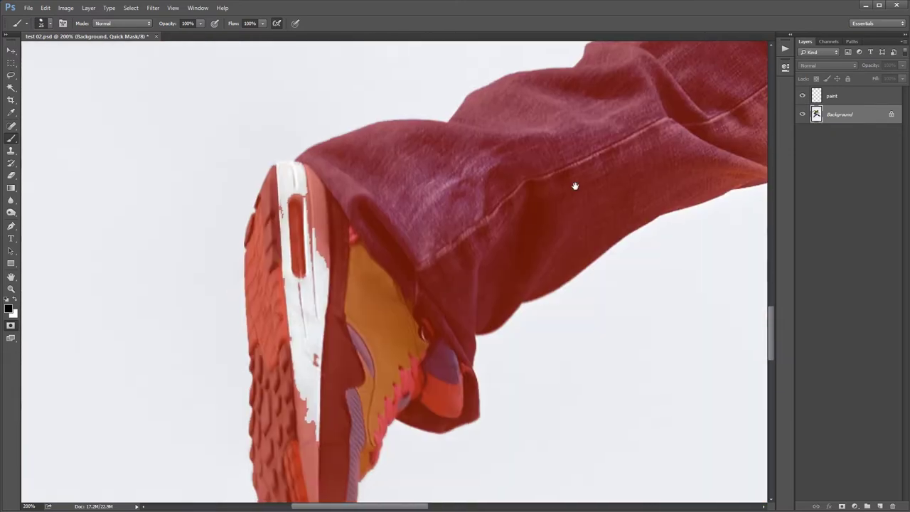
drag(325, 324, 329, 321)
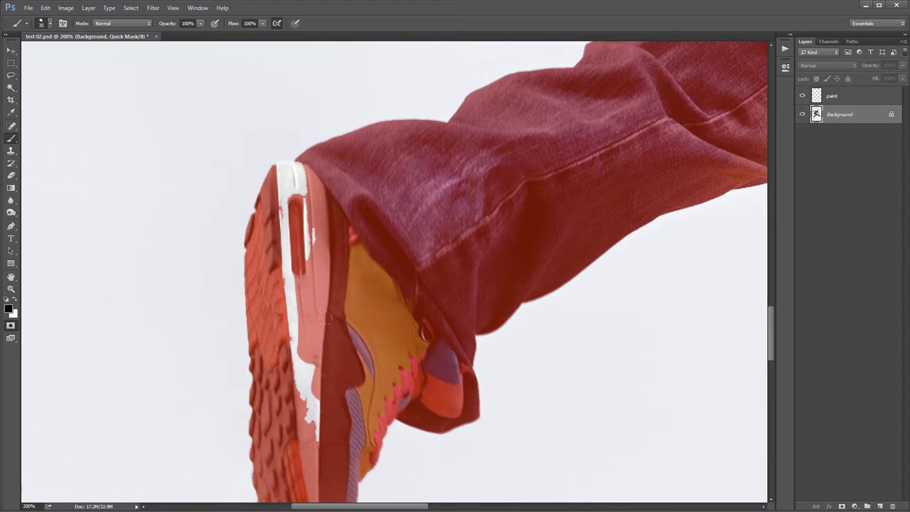
drag(309, 237, 307, 428)
drag(293, 268, 294, 184)
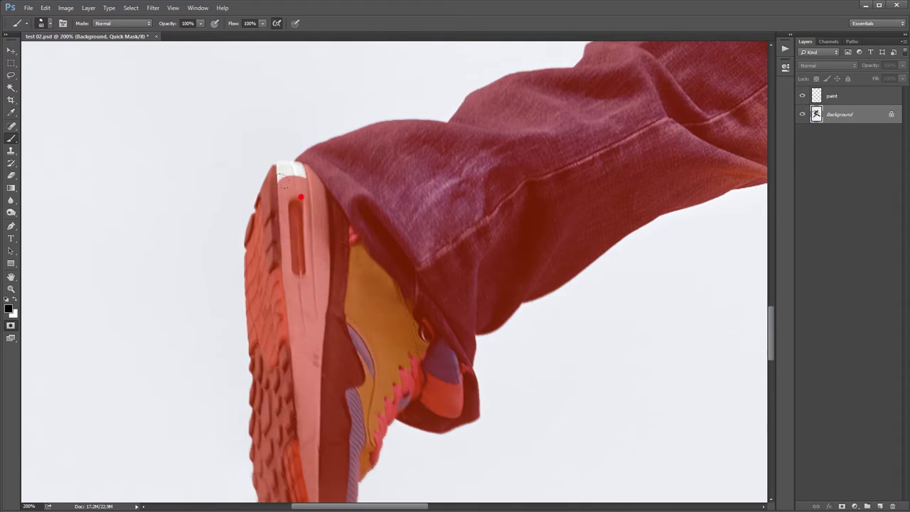
- Mask the white patch near the jeans' knee, the jeans edge, shoe tongue and lace edges
drag(423, 304, 420, 183)
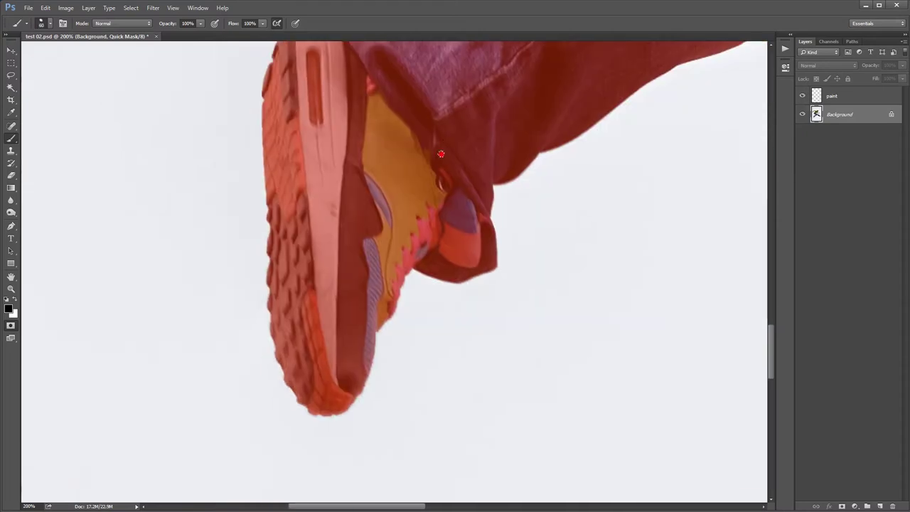
mouse_move(541, 178)
mouse_down()
mouse_move(339, 403)
mouse_move(191, 418)
mouse_up()
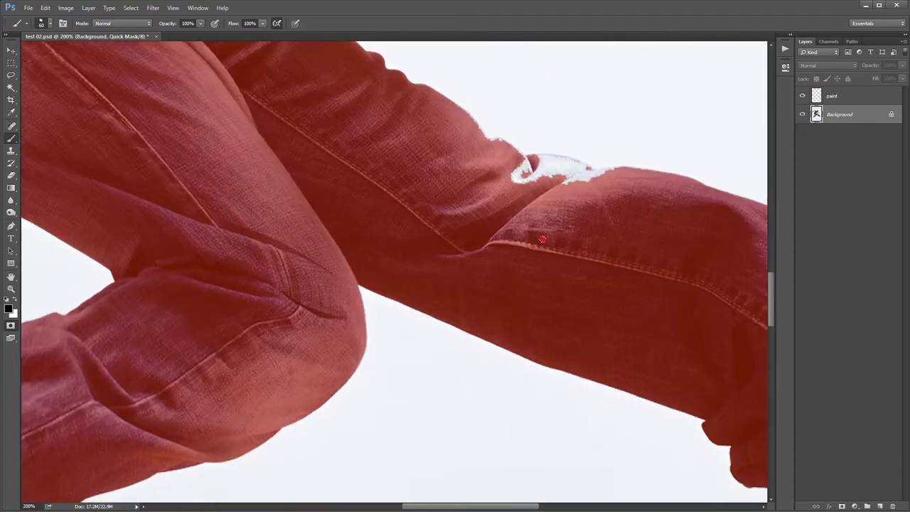
drag(451, 177, 578, 203)
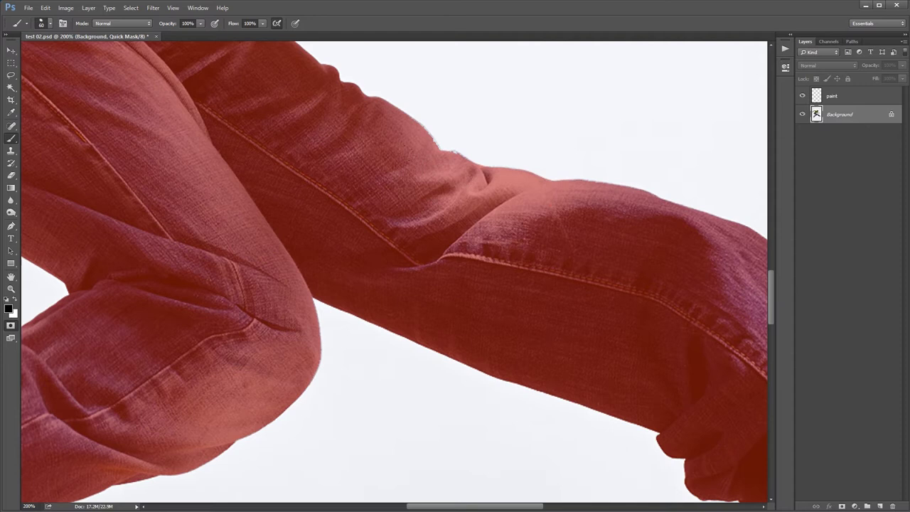
drag(408, 141, 418, 151)
drag(613, 234, 355, 175)
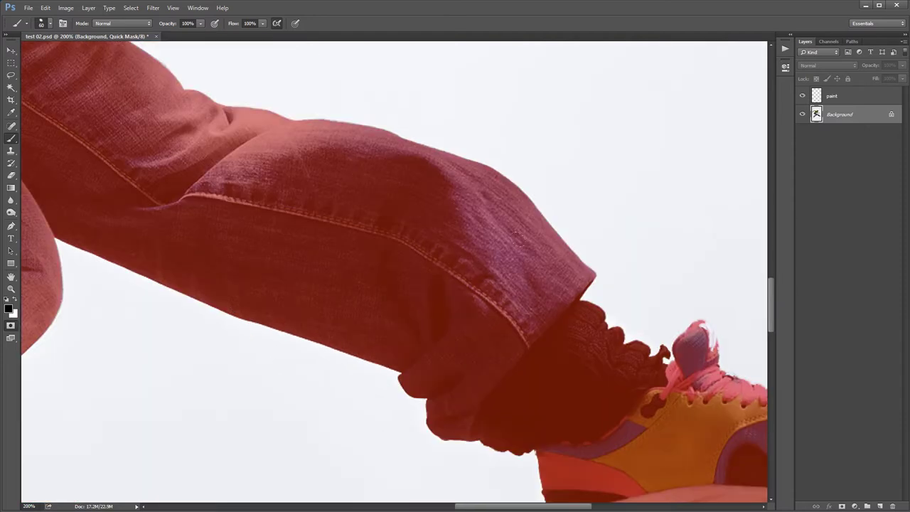
drag(577, 335, 354, 214)
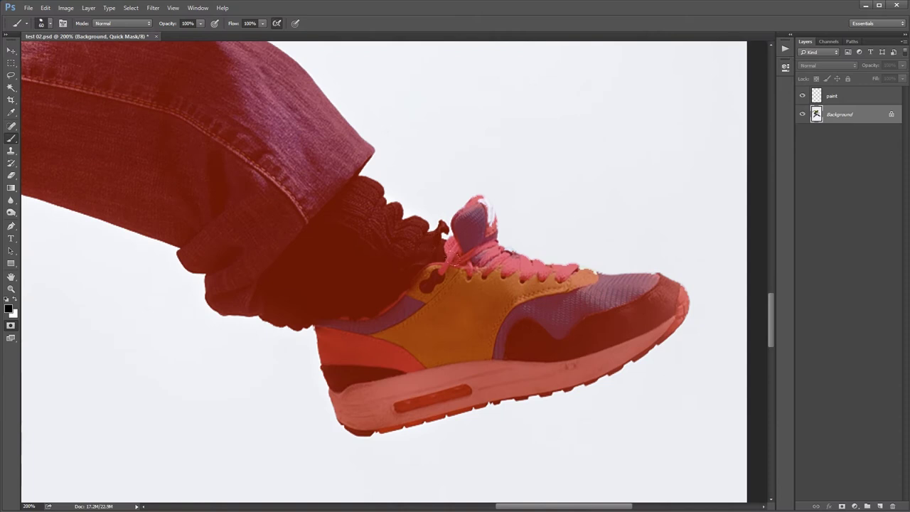
drag(480, 200, 481, 246)
drag(581, 273, 595, 280)
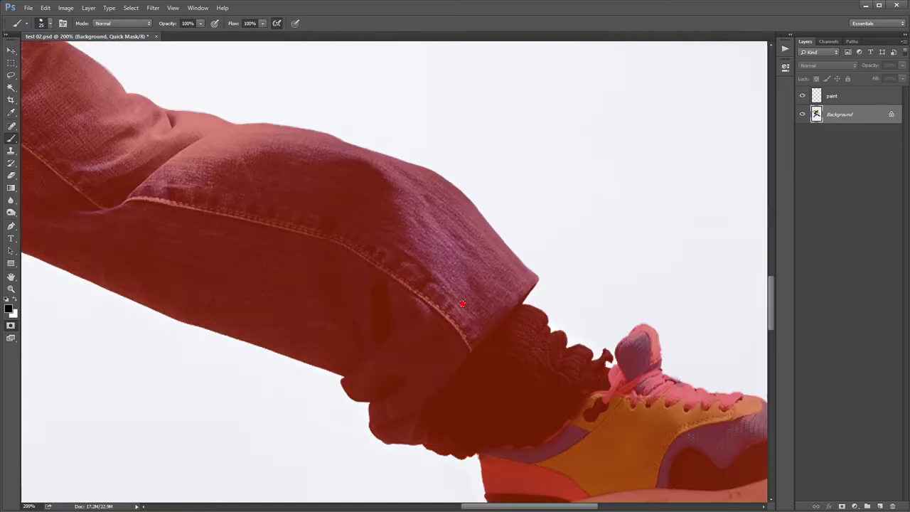
mouse_move(284, 64)
mouse_down()
mouse_move(463, 149)
mouse_move(337, 278)
mouse_up()
- With a smaller brush, mask the fringe around the thumb, index, middle, ring and pinky fingers
scroll(361, 279, right, 3)
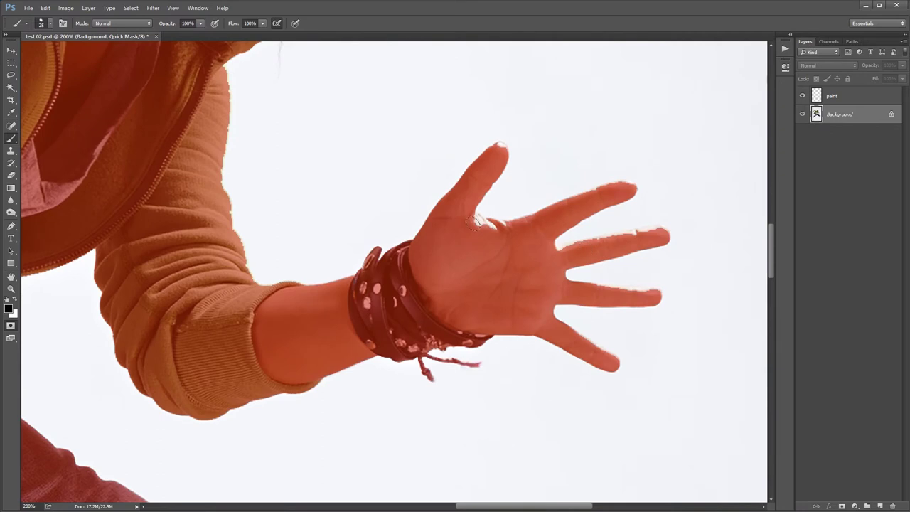
drag(475, 222, 491, 227)
key(bracketleft)
key(bracketleft)
key(bracketleft)
drag(563, 252, 668, 236)
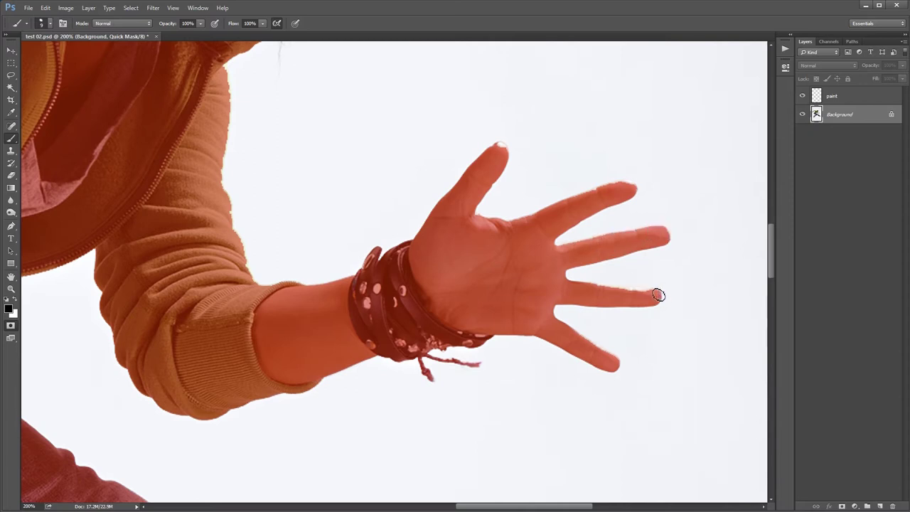
drag(640, 296, 597, 291)
drag(636, 189, 569, 207)
drag(502, 154, 496, 146)
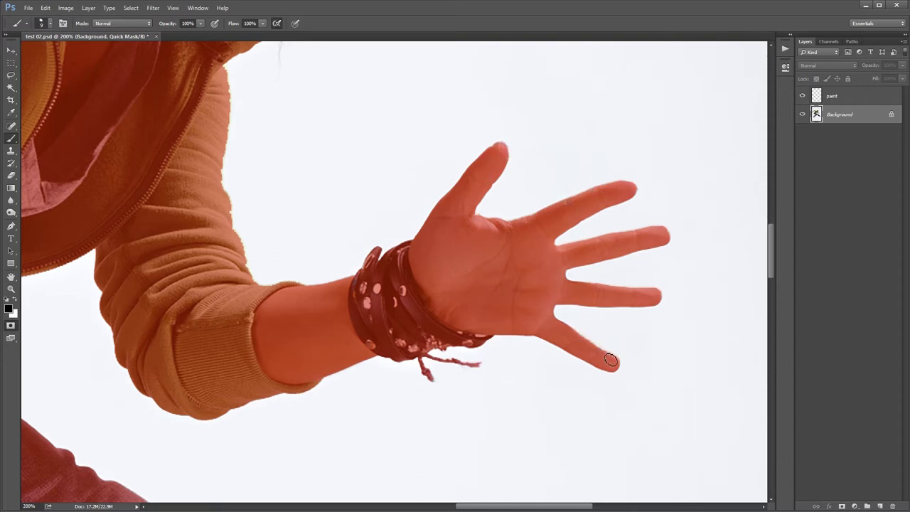
mouse_move(603, 356)
mouse_down()
mouse_move(616, 362)
mouse_move(600, 352)
mouse_up()
key(bracketright)
drag(188, 157, 359, 387)
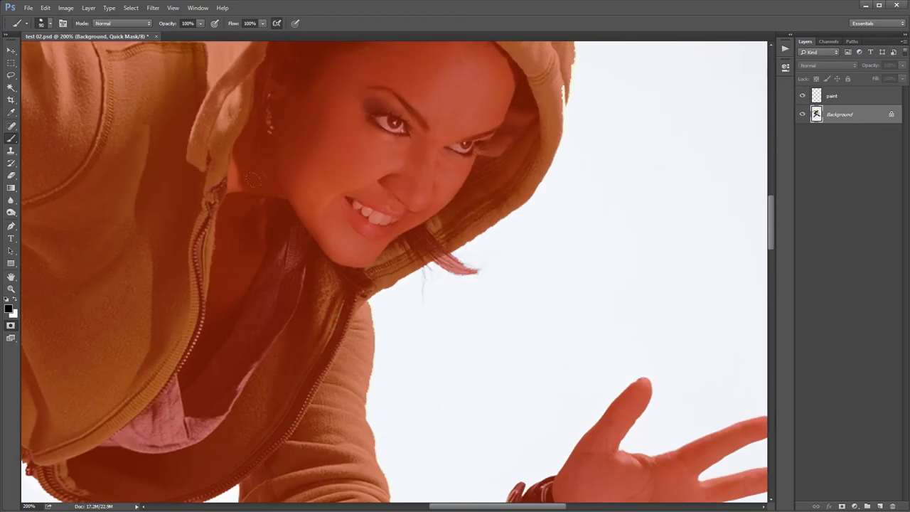
- Mask the light strips along the hood's right, top and upper-left edges
drag(368, 178, 311, 280)
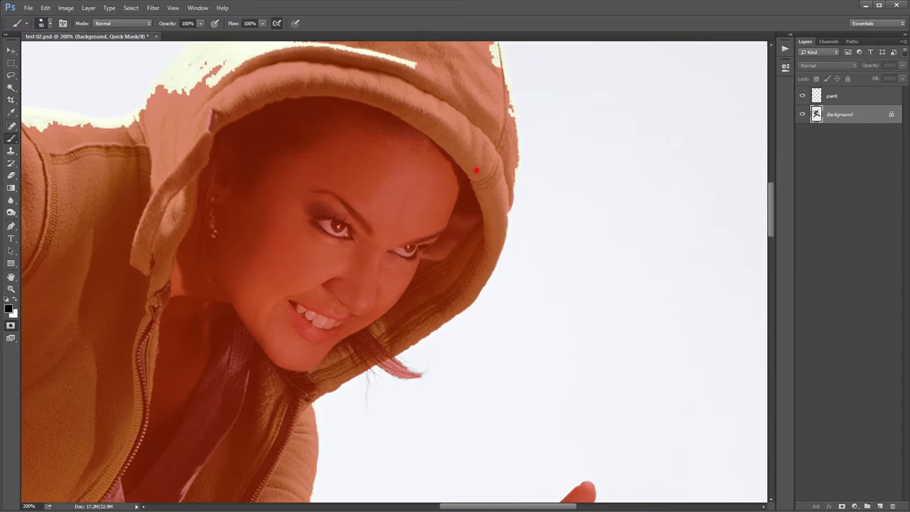
drag(437, 107, 417, 218)
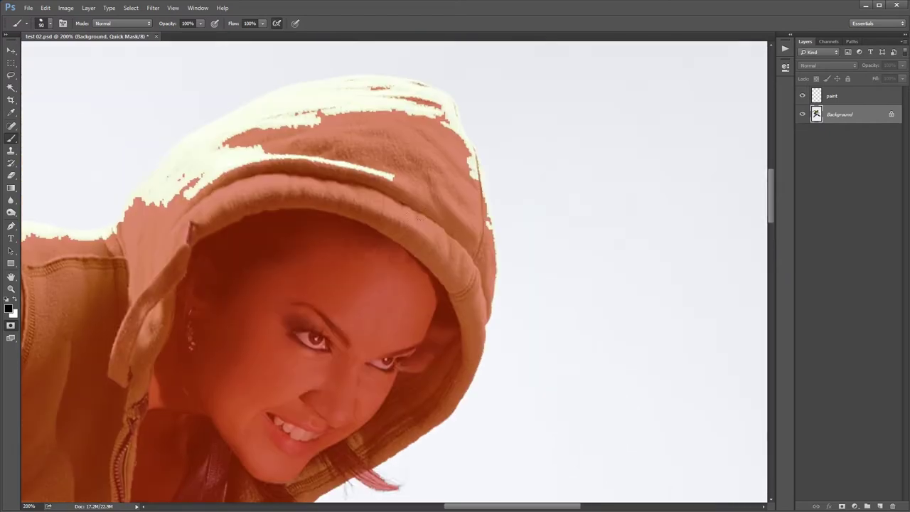
drag(489, 193, 491, 257)
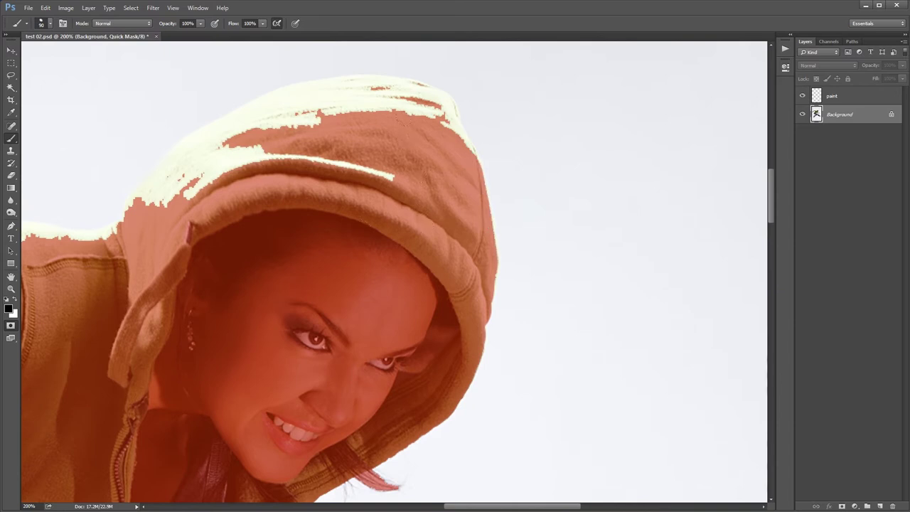
drag(443, 164, 389, 151)
drag(260, 147, 146, 195)
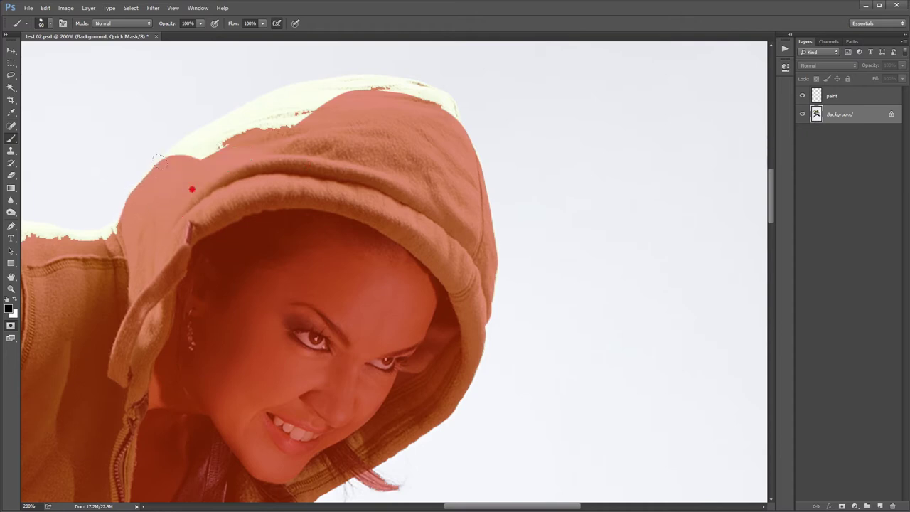
mouse_move(123, 210)
mouse_down()
mouse_move(231, 113)
mouse_move(385, 86)
mouse_move(455, 110)
mouse_up()
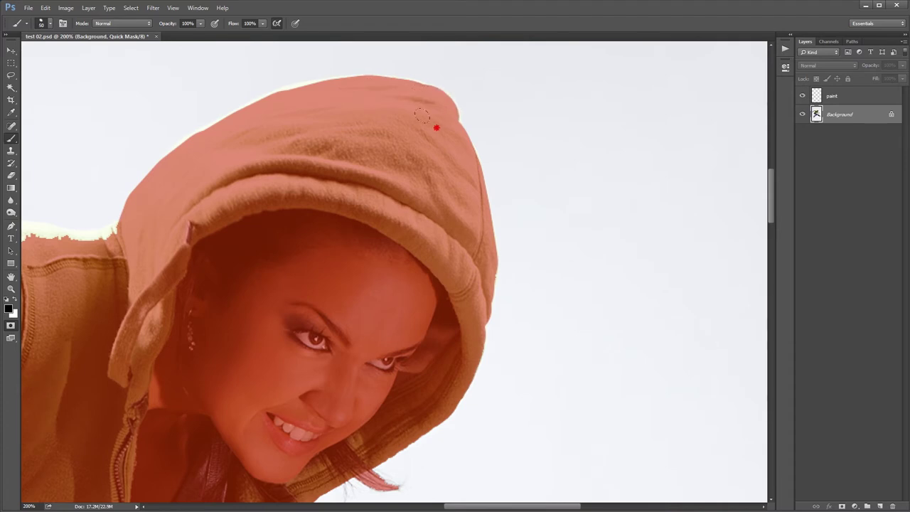
- Mask the light strip along the shoulder top, then fit the whole image on screen
scroll(415, 205, left, 3)
scroll(415, 205, left, 5)
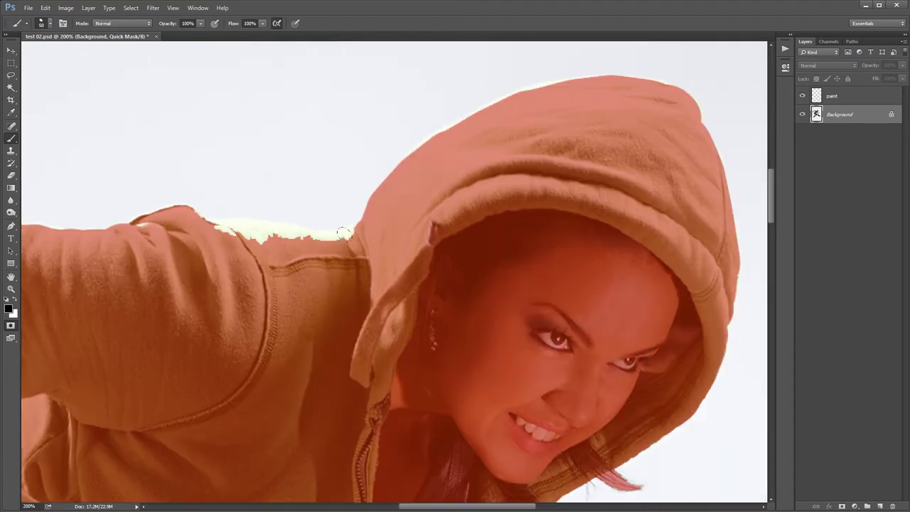
mouse_move(343, 233)
mouse_down()
mouse_move(217, 225)
mouse_move(124, 232)
mouse_up()
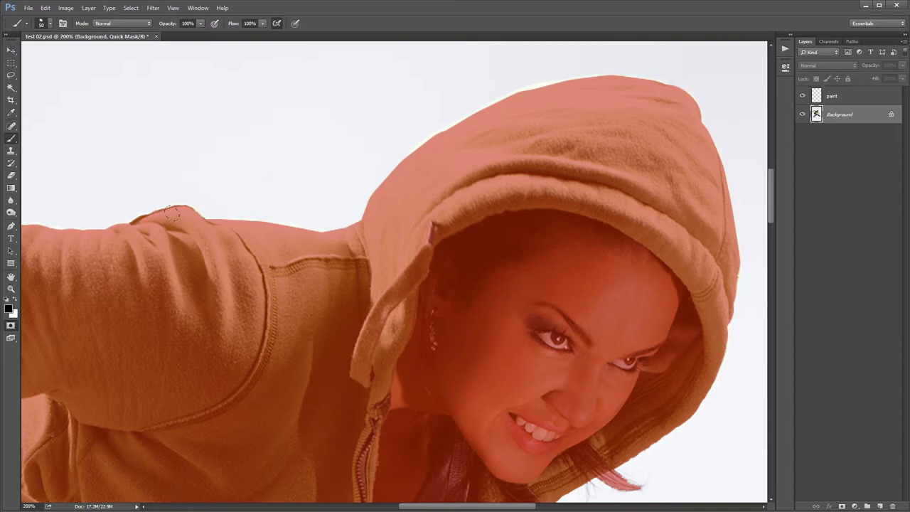
drag(171, 212, 546, 244)
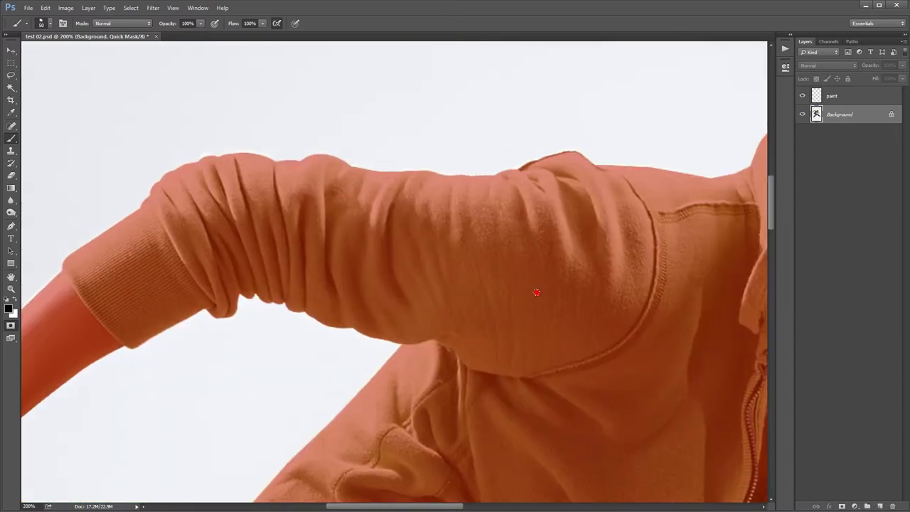
drag(532, 291, 250, 197)
drag(515, 228, 373, 228)
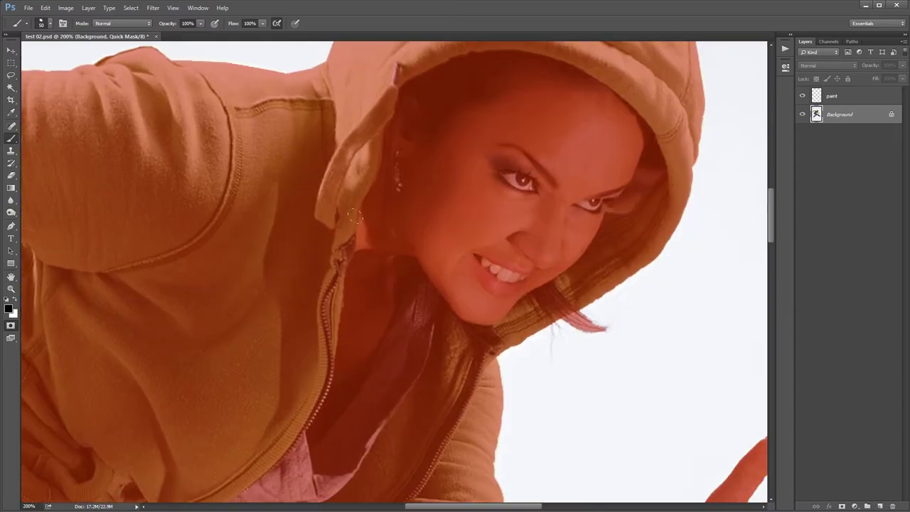
key(ctrl+0)
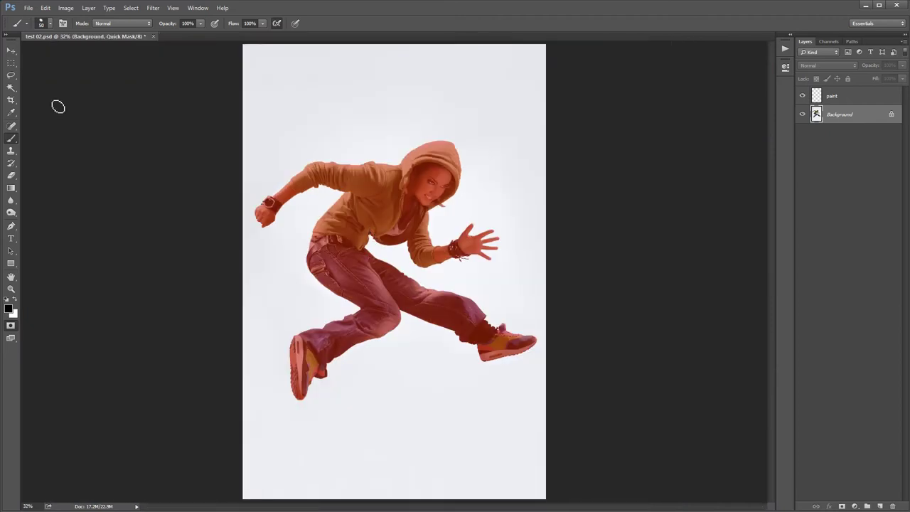
- Turn the mask into an inverted dancer selection, fill it orange-red on the paint layer, and deselect
click(11, 63)
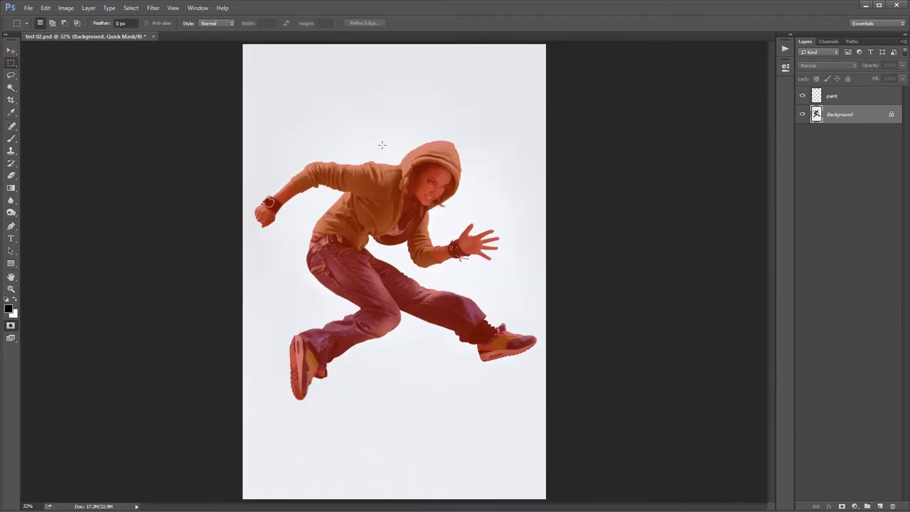
click(12, 327)
key(ctrl+shift+i)
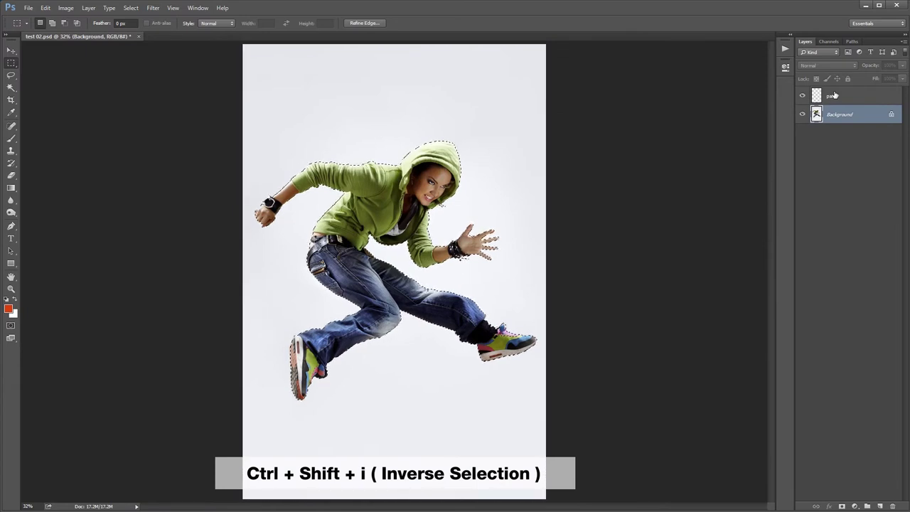
click(831, 96)
key(alt+BackSpace)
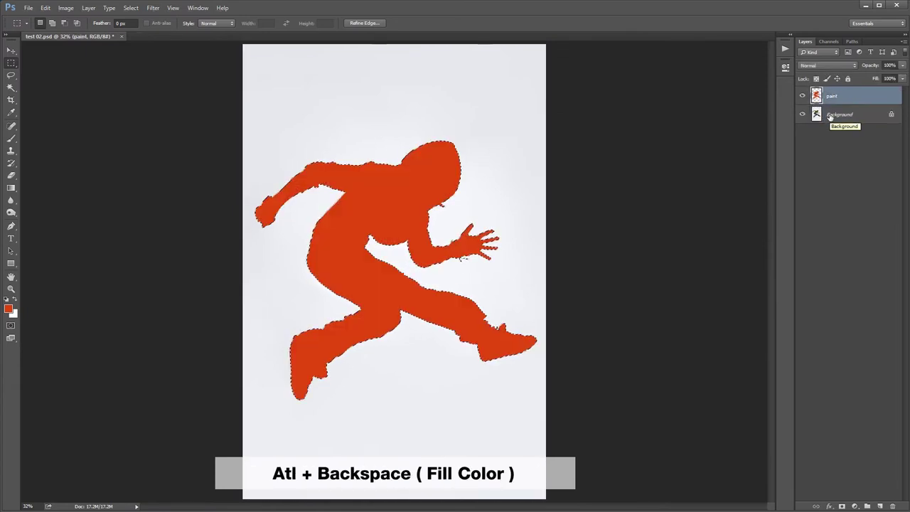
key(ctrl+d)
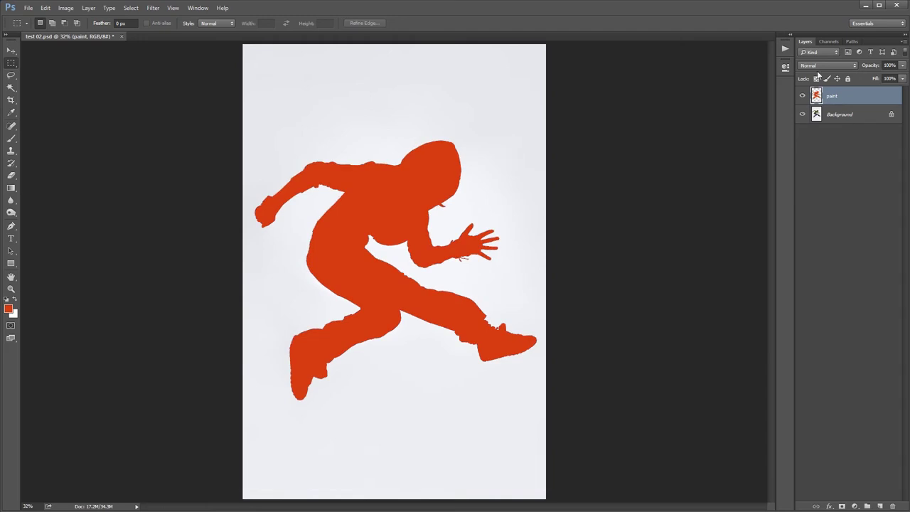
click(784, 49)
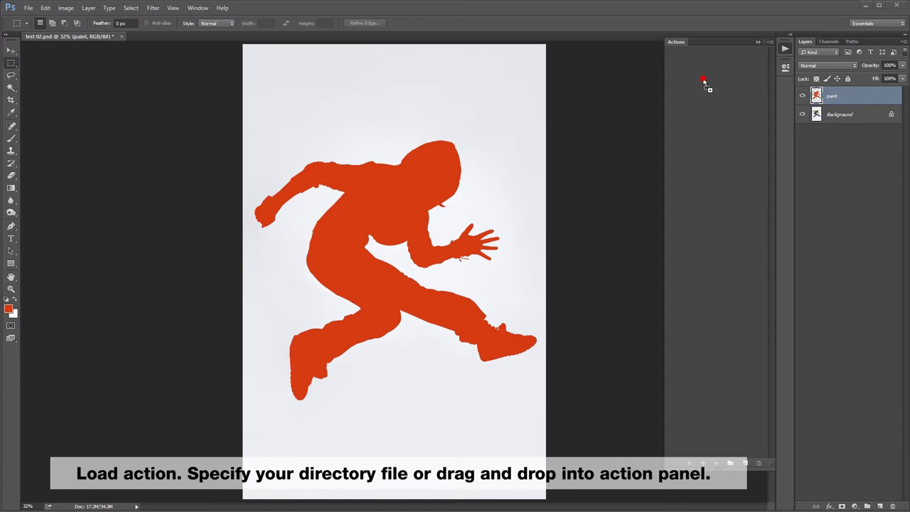
- Load the Cobwebs action set into the Actions panel and play its Medium action
drag(764, 66, 704, 81)
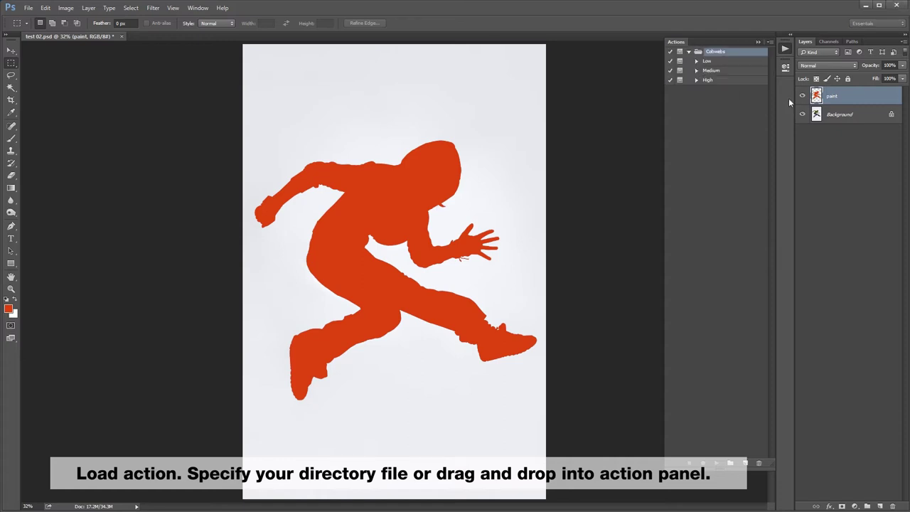
click(708, 71)
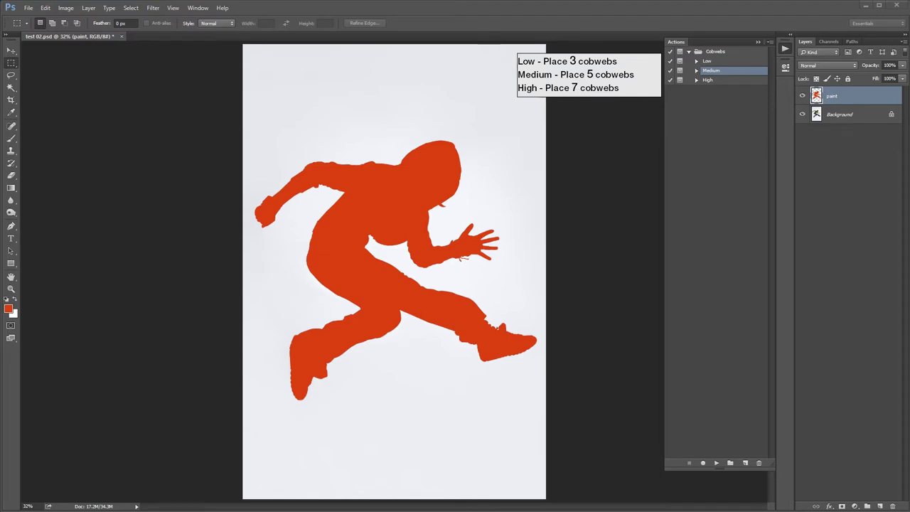
click(712, 72)
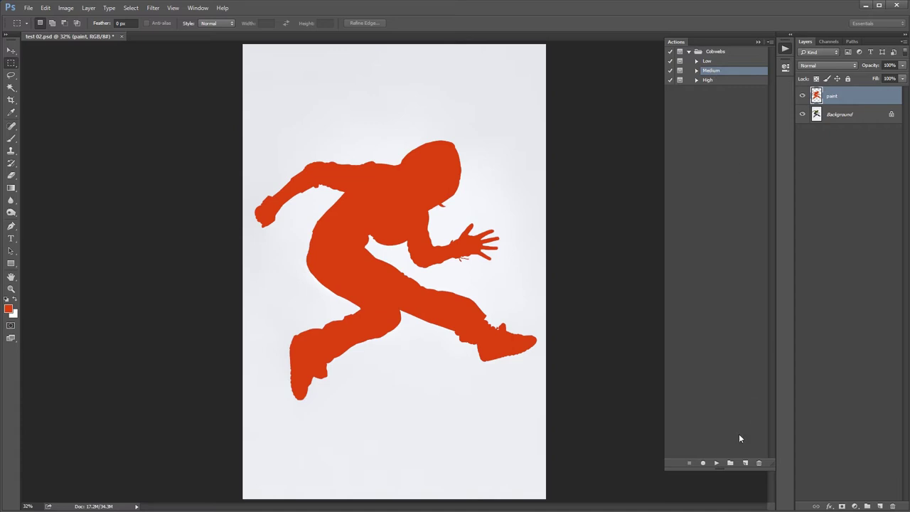
click(716, 464)
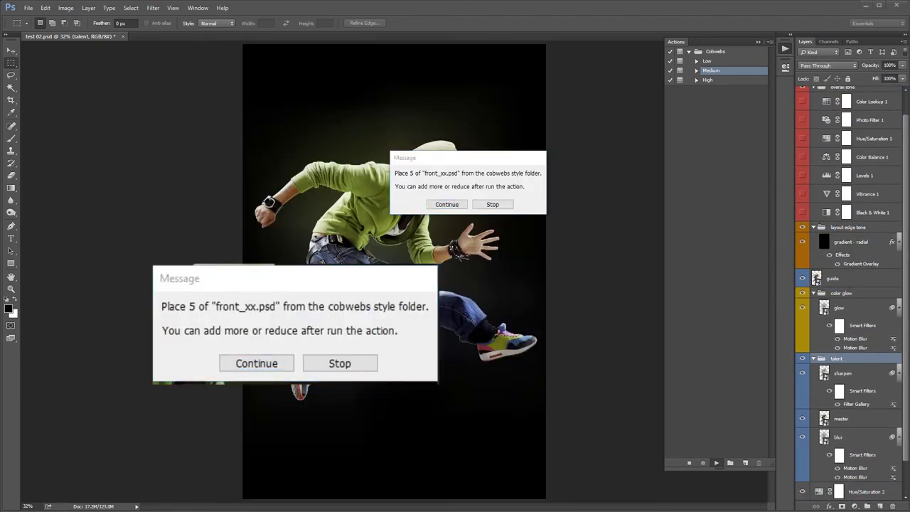
- Place front 06.psd, enlarge and position it over the dancer's legs, and commit it
click(258, 364)
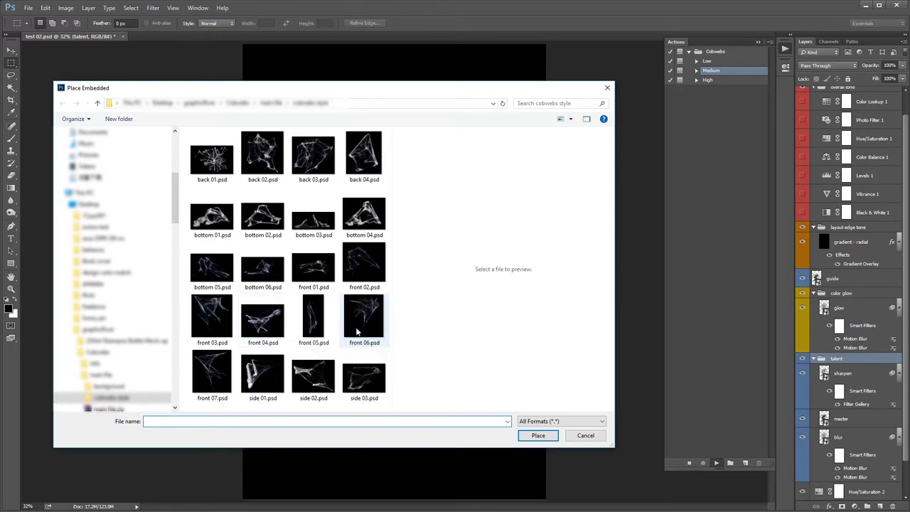
click(360, 329)
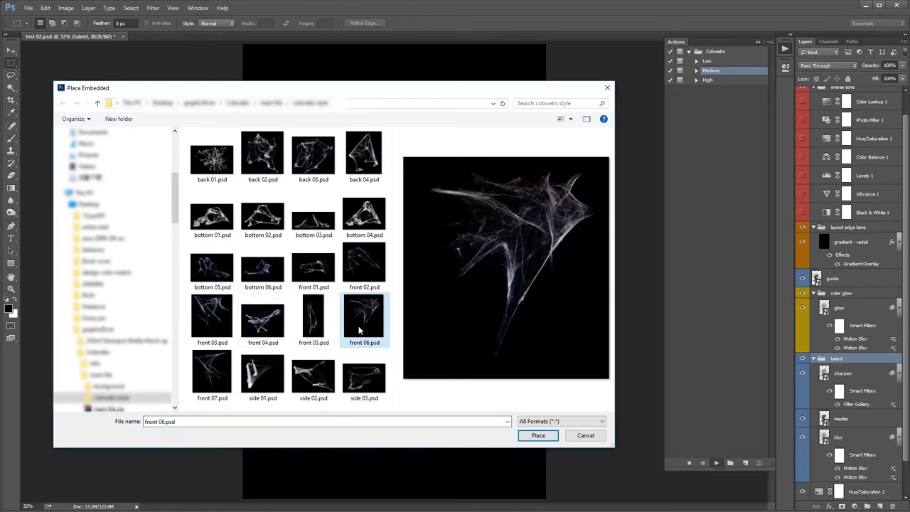
double_click(360, 329)
mouse_move(442, 168)
mouse_down()
mouse_move(471, 329)
mouse_move(462, 321)
mouse_up()
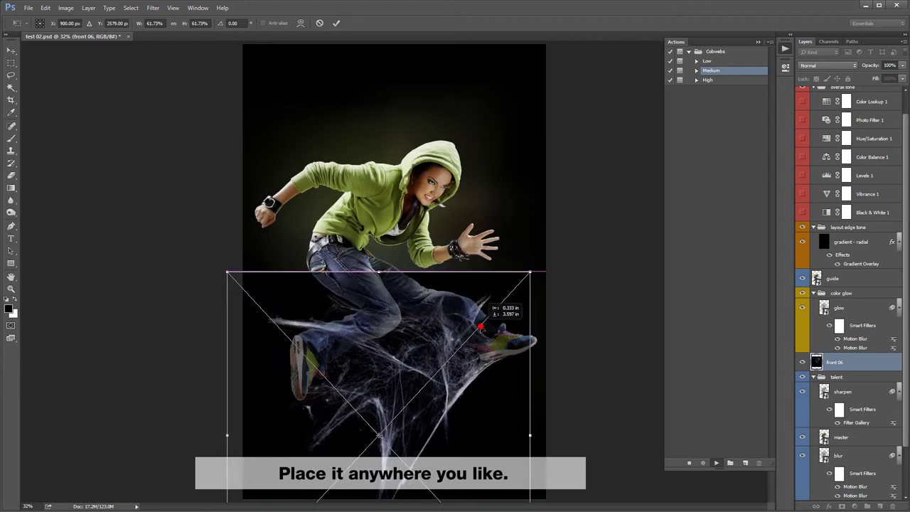
drag(211, 270, 145, 246)
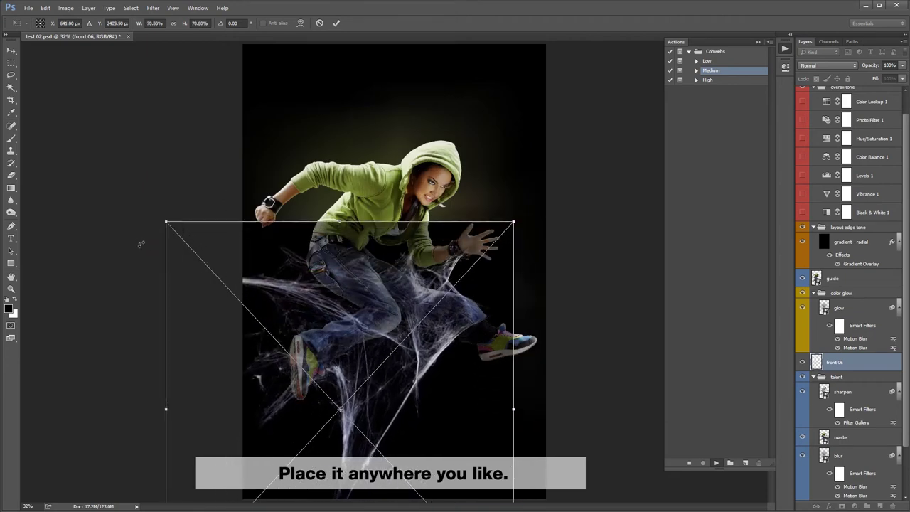
key(ctrl+minus)
mouse_move(412, 333)
mouse_down()
mouse_move(424, 356)
mouse_move(398, 332)
mouse_up()
drag(473, 232, 488, 224)
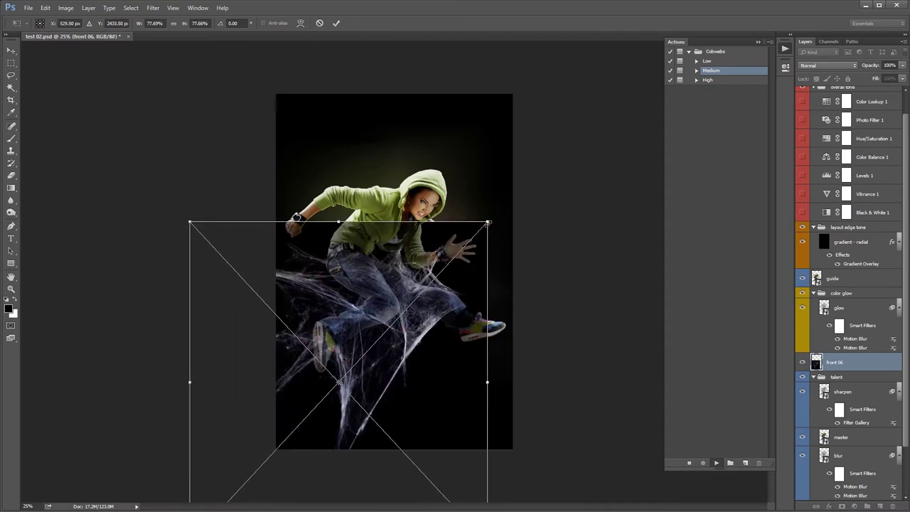
drag(412, 332, 450, 316)
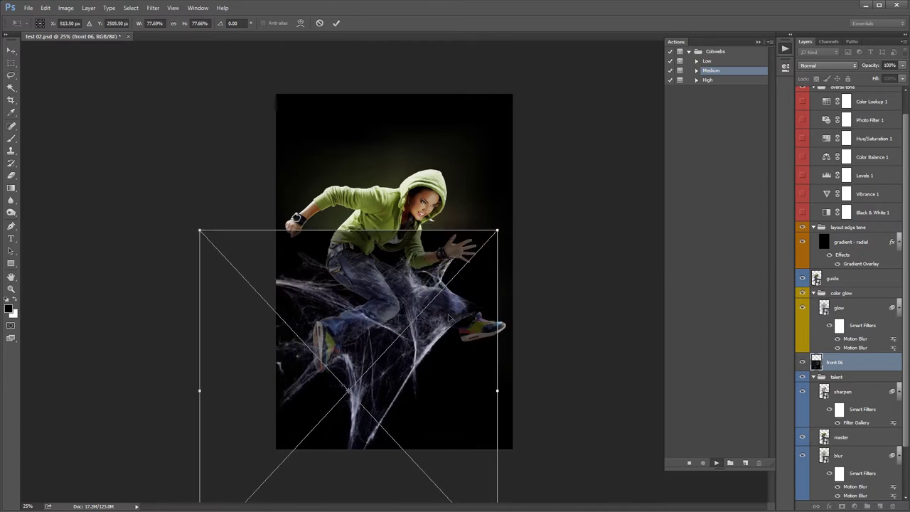
key(Return)
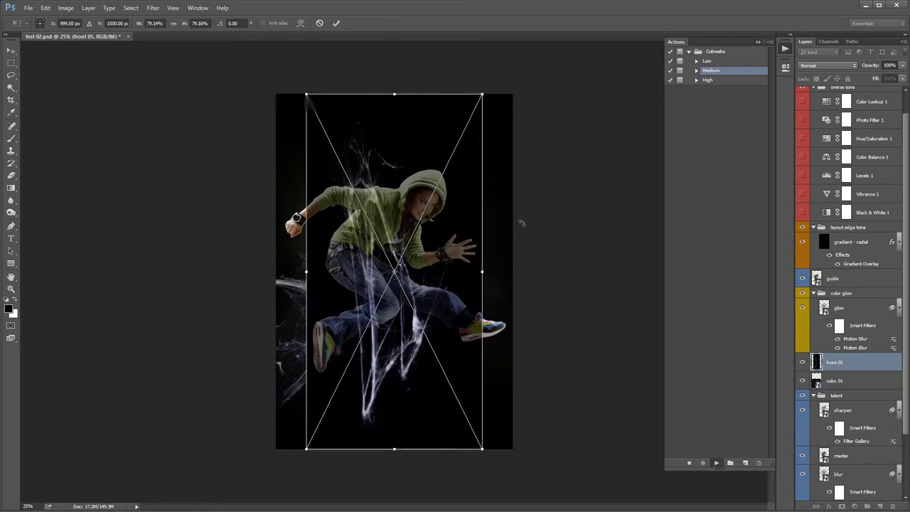
- Rotate the front 05 cobweb about 117°, scale it to 54% over the dancer's upper left, and commit it as cobs 02
mouse_move(521, 224)
mouse_down()
mouse_move(563, 246)
mouse_move(568, 331)
mouse_move(539, 182)
mouse_up()
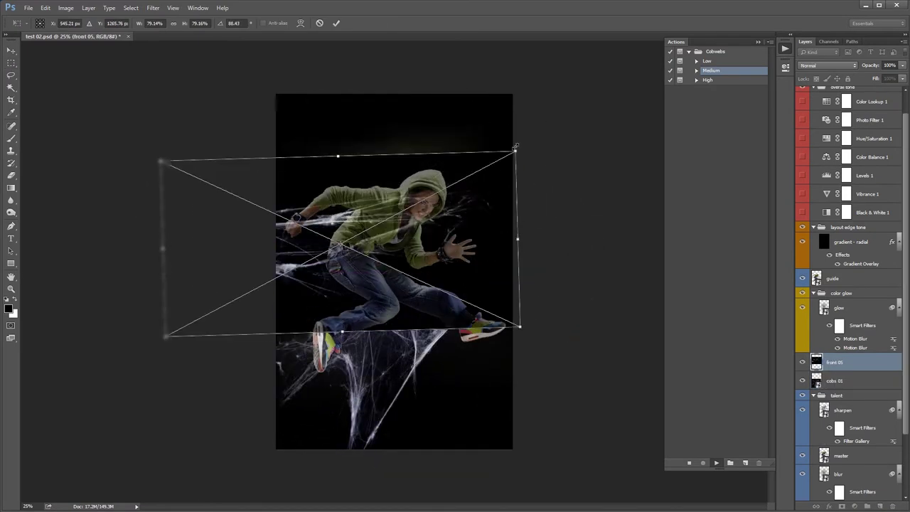
drag(519, 150, 463, 183)
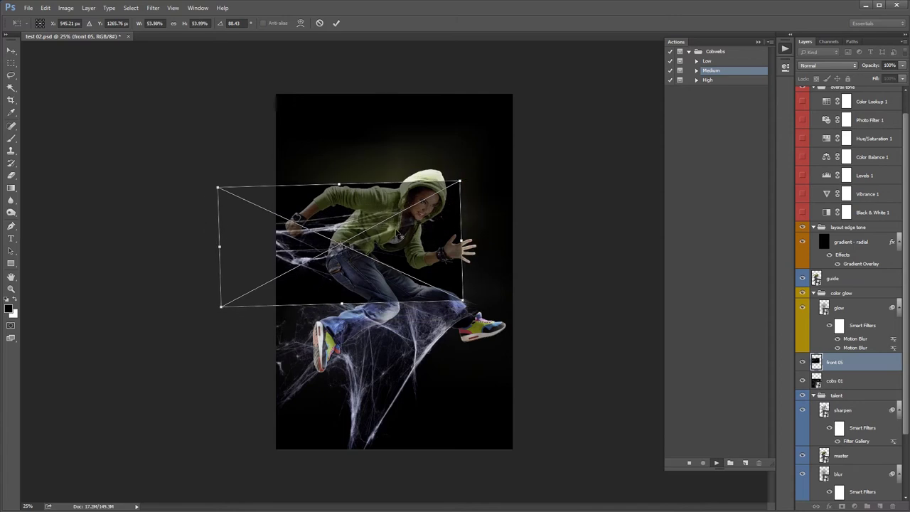
drag(399, 226, 398, 192)
drag(494, 85, 530, 121)
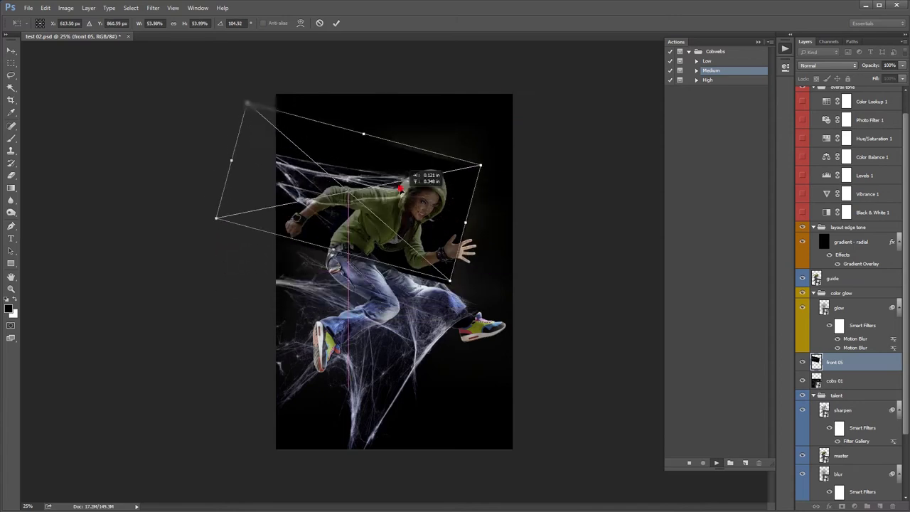
mouse_move(403, 210)
mouse_down()
mouse_move(411, 191)
mouse_move(393, 193)
mouse_up()
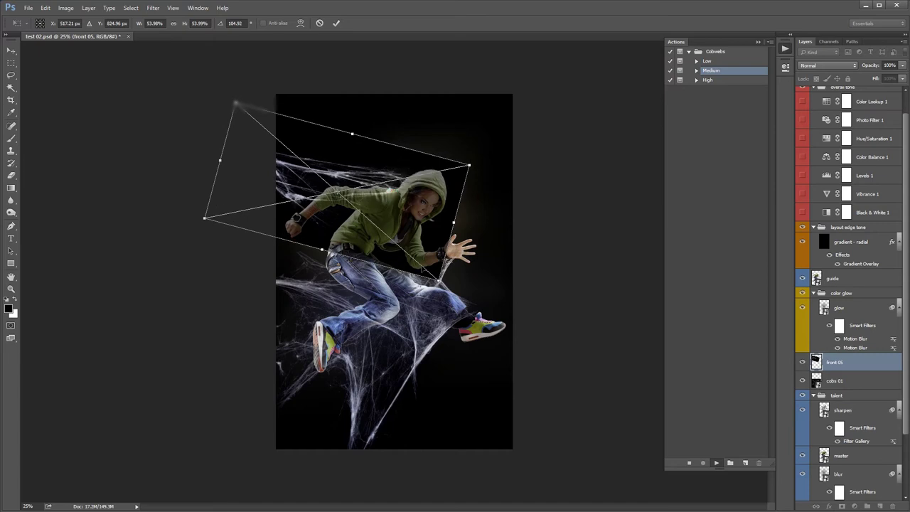
mouse_move(420, 111)
mouse_down()
mouse_move(432, 126)
mouse_move(424, 186)
mouse_up()
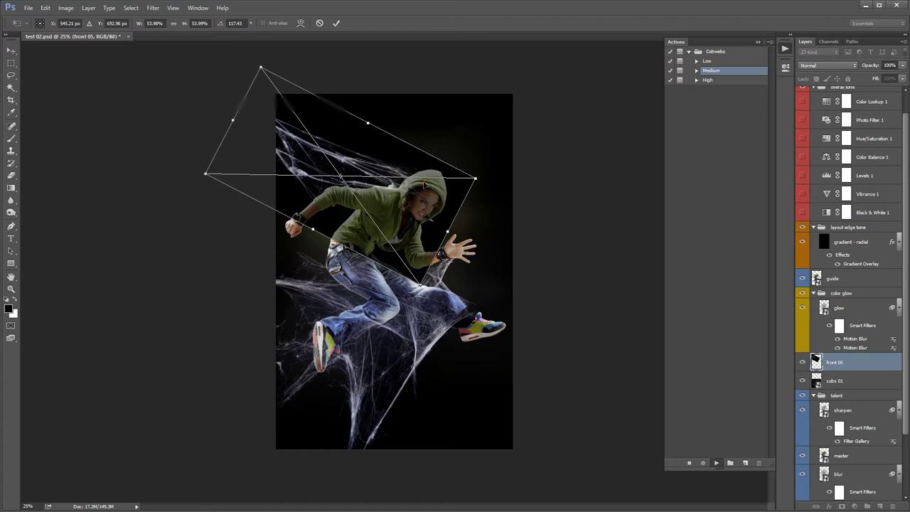
key(Return)
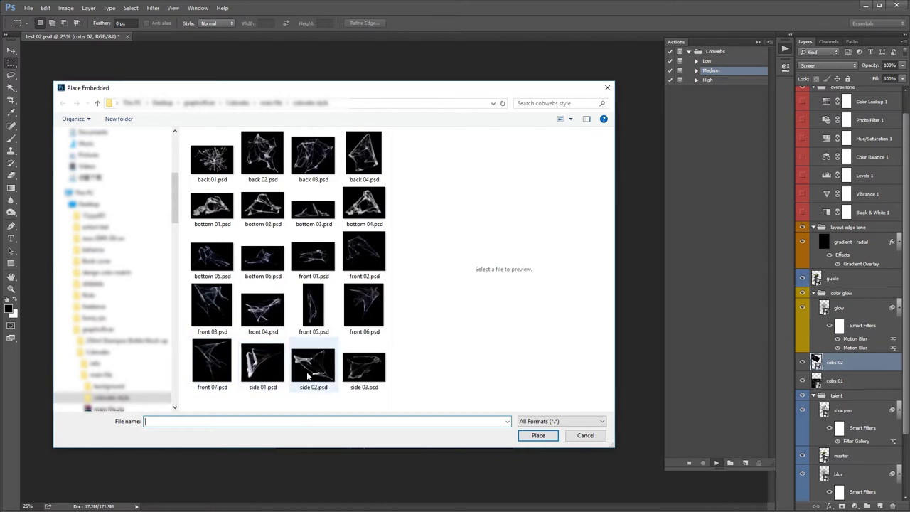
- Place side 03.psd, shrink it to about 20% over the dancer's chest, and commit it as cobs 03
double_click(374, 376)
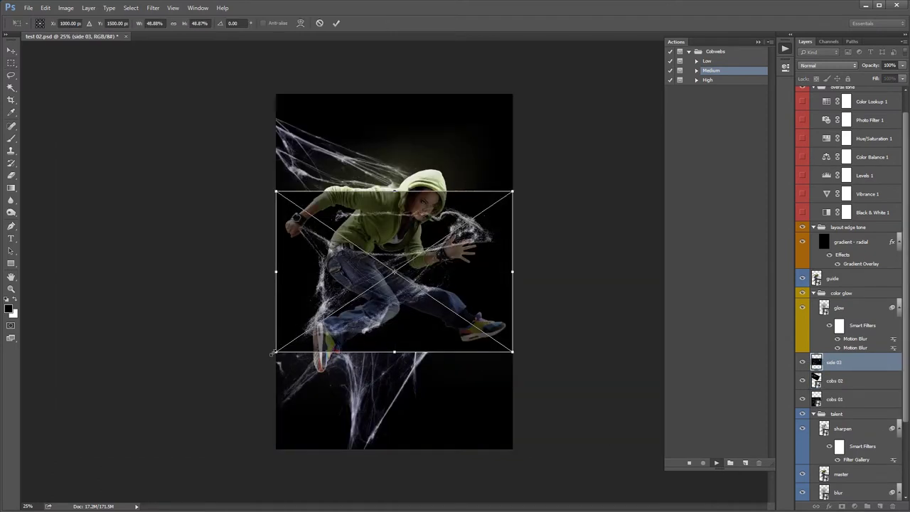
drag(272, 353, 366, 288)
drag(441, 248, 375, 226)
mouse_move(436, 259)
mouse_down()
mouse_move(394, 232)
mouse_move(372, 229)
mouse_up()
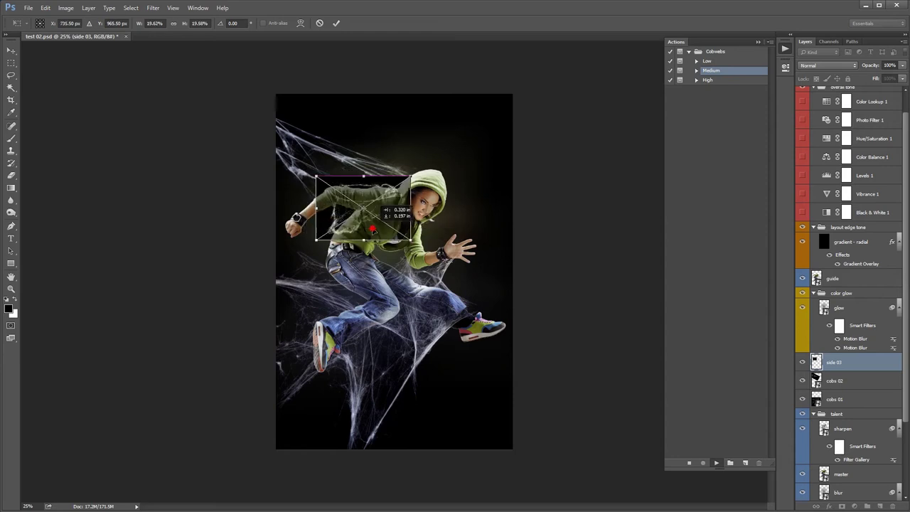
key(Return)
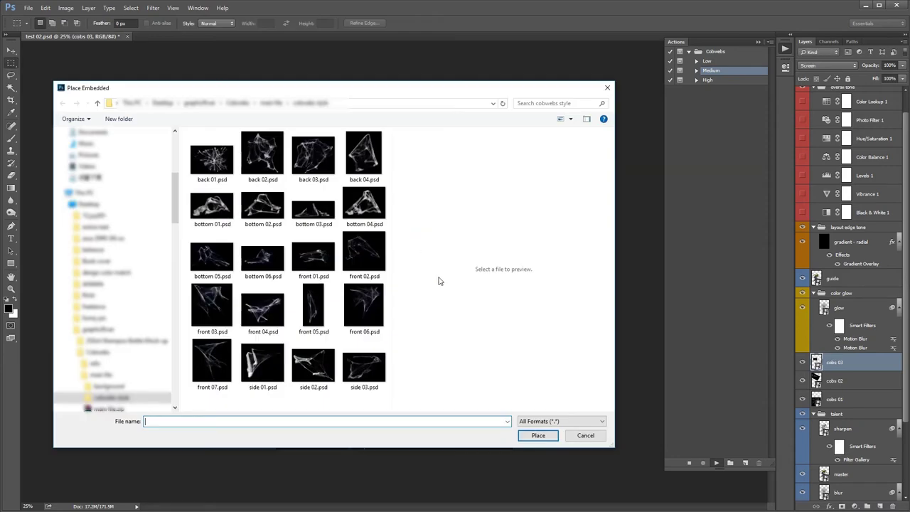
mouse_move(314, 307)
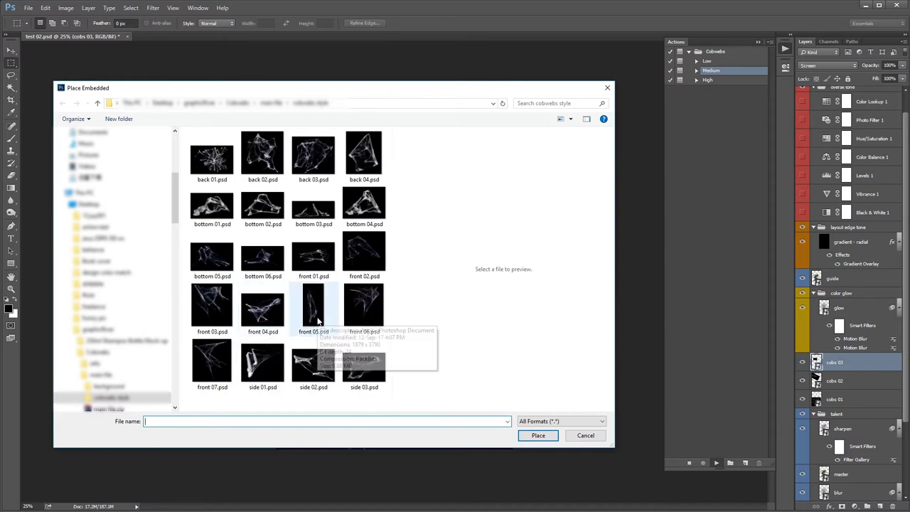
- Preview the front 05, front 02 and front 03 files, then place front 03.psd
click(317, 321)
click(356, 262)
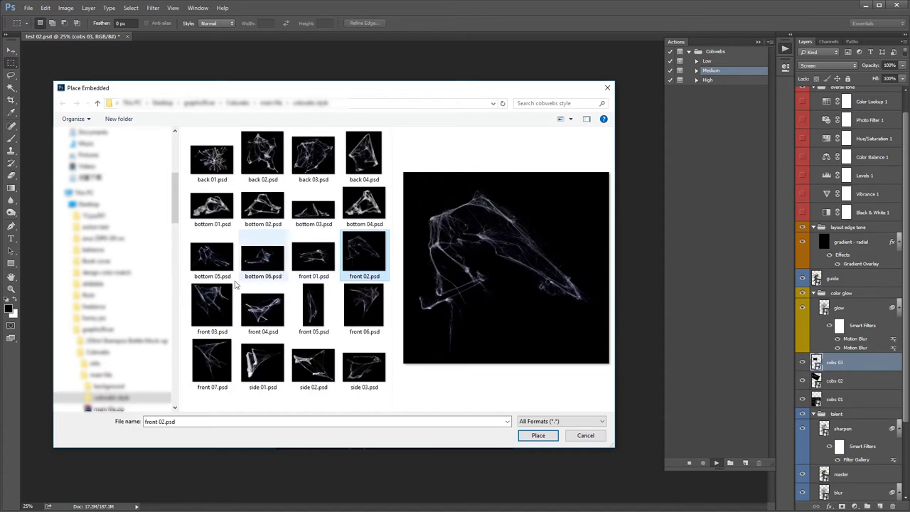
click(211, 295)
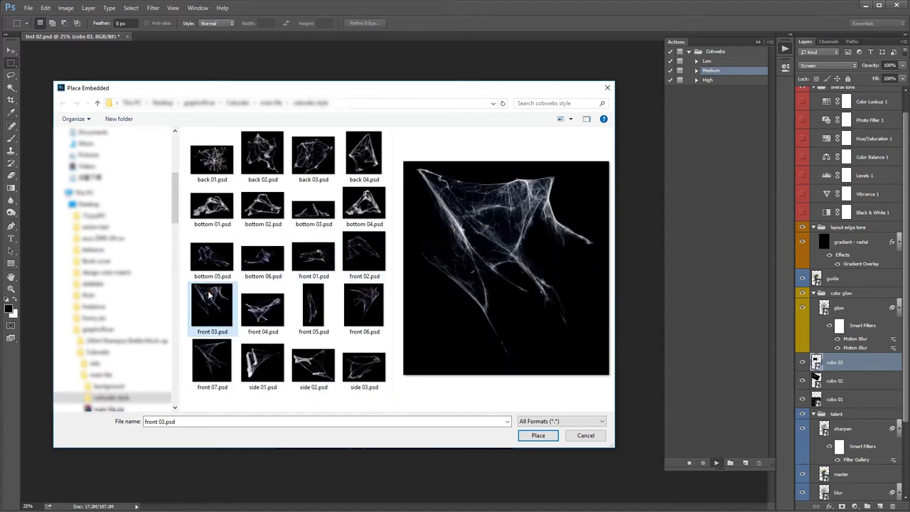
double_click(210, 295)
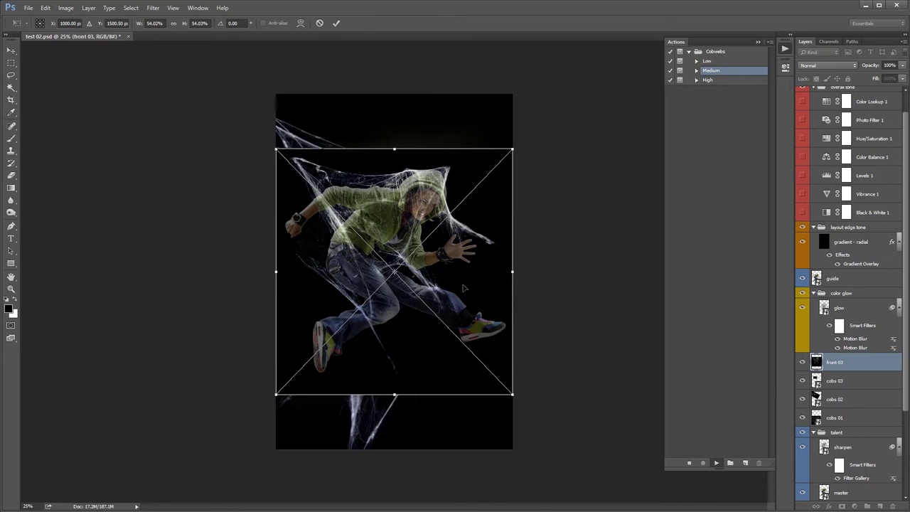
- Rotate front 03 about 142° and scale it to about 62% over the dancer's left side and legs
mouse_move(487, 139)
mouse_down()
mouse_move(439, 390)
mouse_move(376, 382)
mouse_up()
mouse_move(472, 343)
mouse_down()
mouse_move(329, 281)
mouse_move(315, 305)
mouse_up()
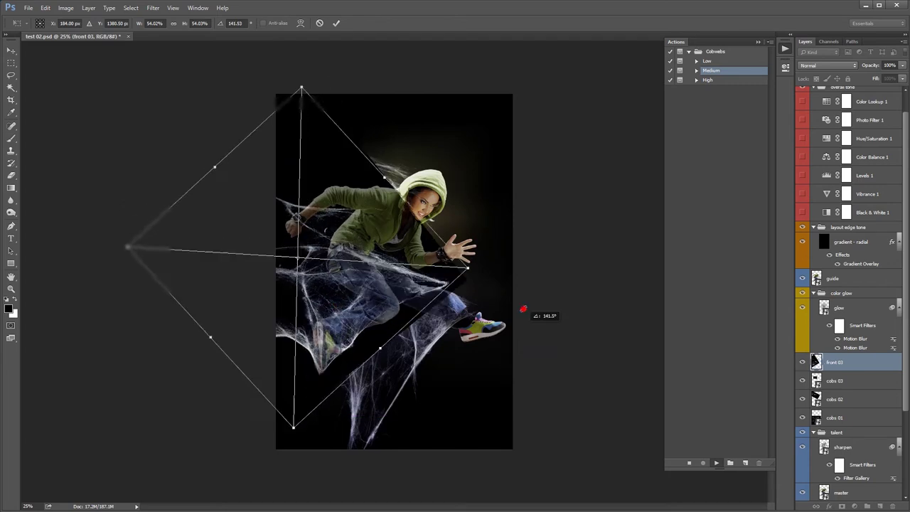
mouse_move(522, 324)
mouse_down()
mouse_move(516, 273)
mouse_move(518, 290)
mouse_up()
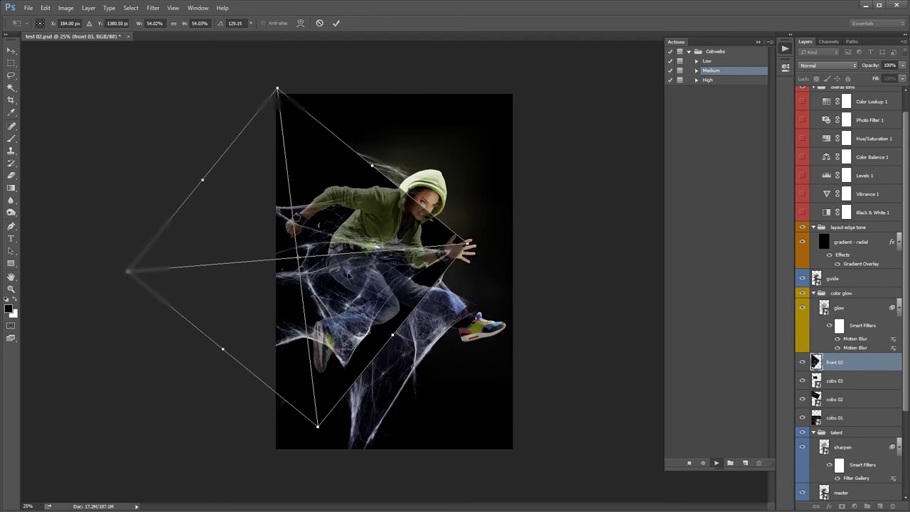
drag(347, 274, 344, 258)
drag(489, 166, 503, 208)
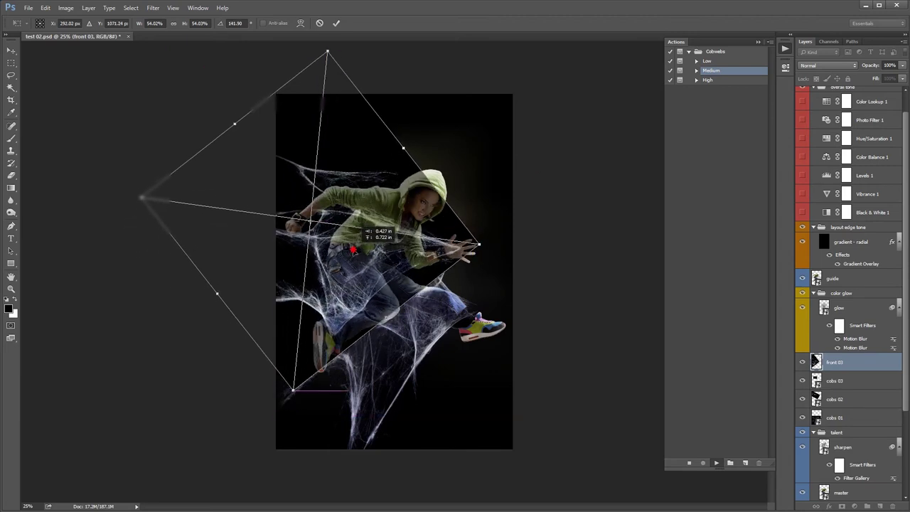
drag(334, 288, 352, 249)
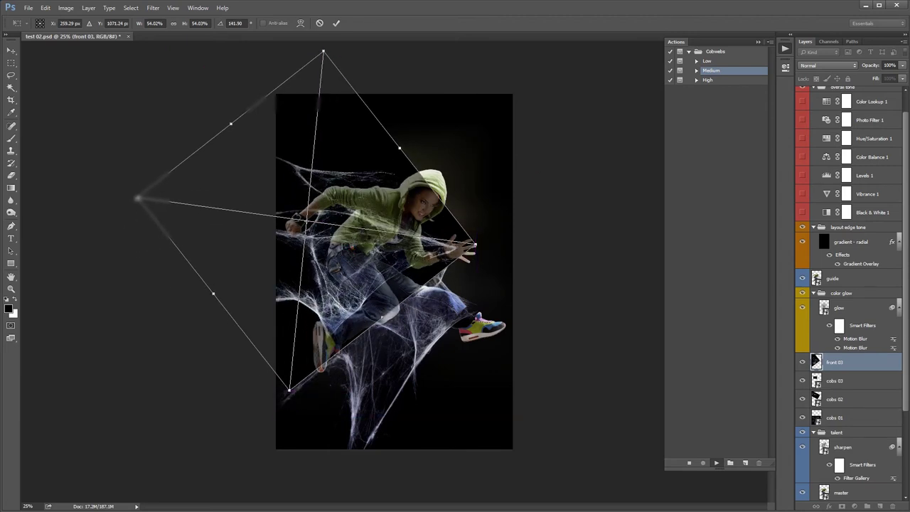
drag(138, 199, 89, 189)
drag(345, 240, 354, 241)
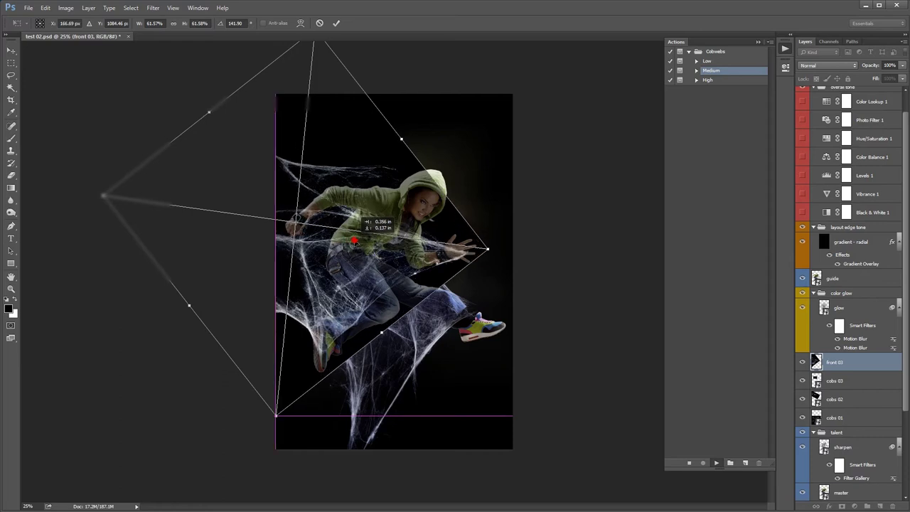
key(Return)
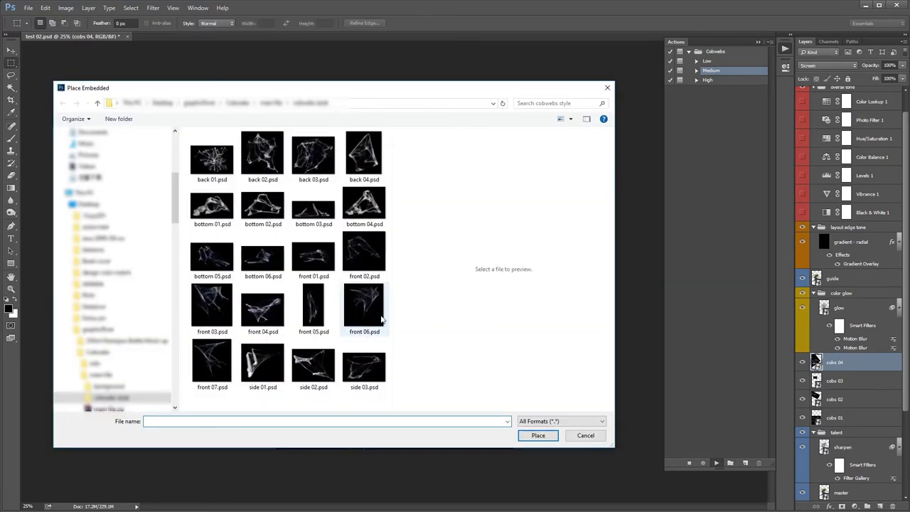
- Place front 04.psd, rotated and shrunk to about 38%
click(276, 309)
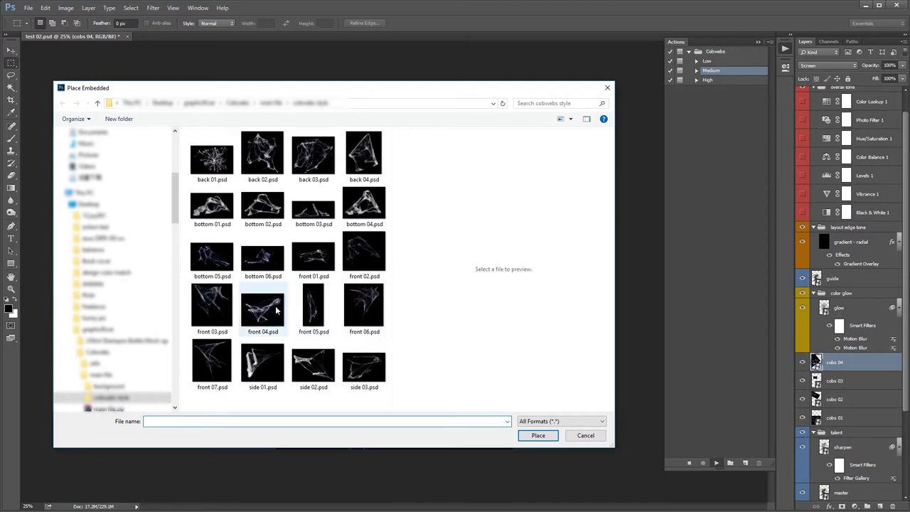
double_click(275, 309)
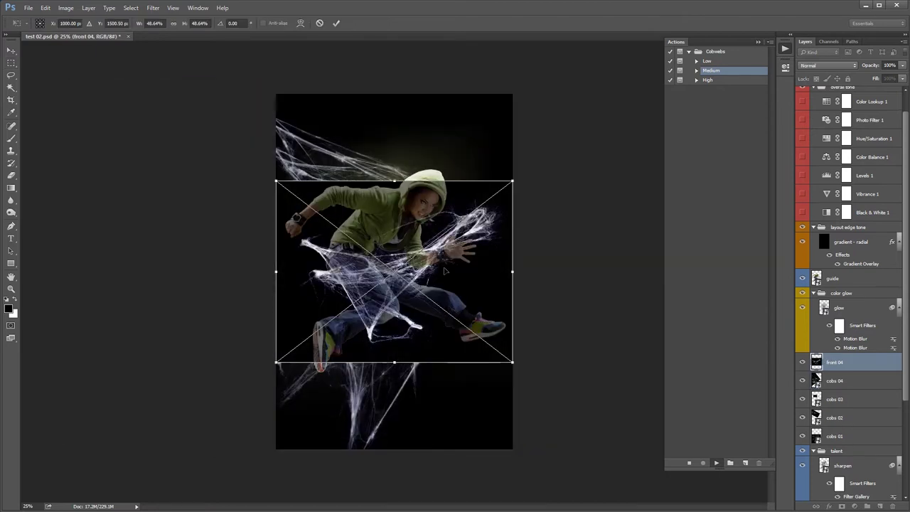
drag(461, 270, 435, 172)
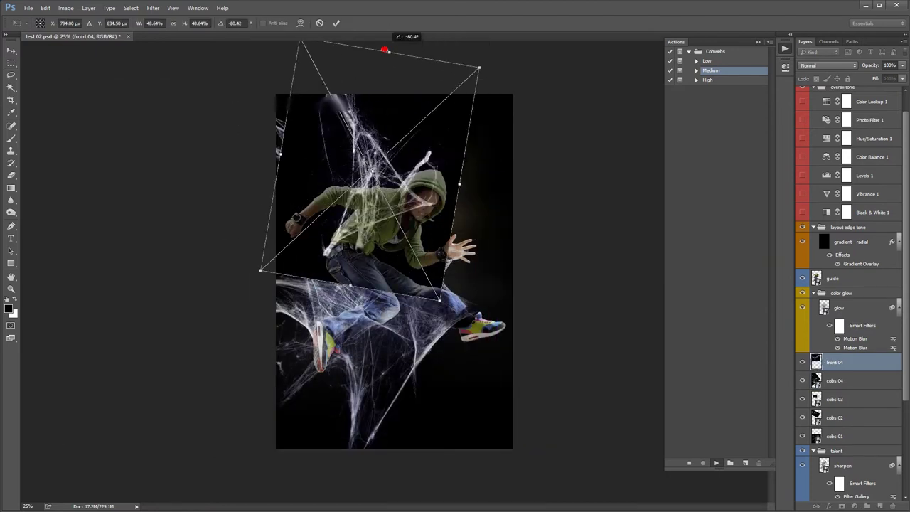
drag(519, 86, 359, 45)
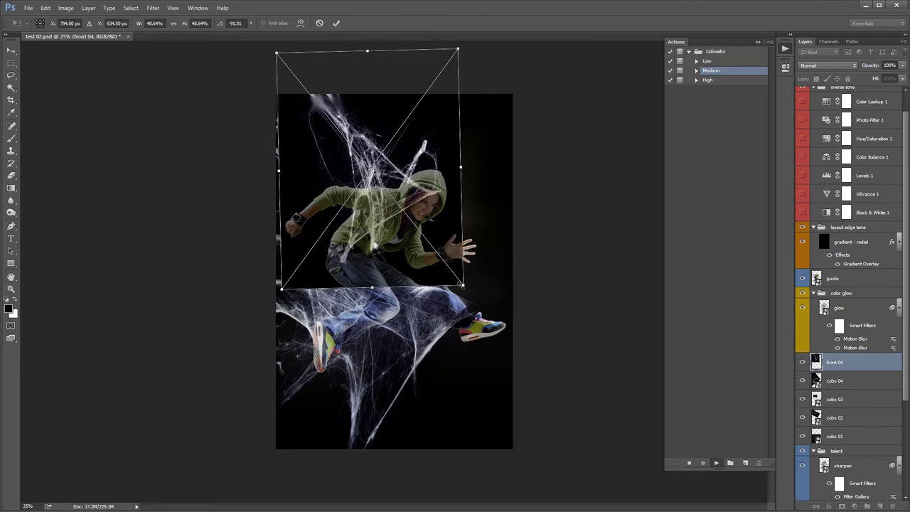
drag(462, 284, 438, 222)
- Flip the front 04 web horizontally, tilt it to about 52° over the dancer's head, and commit
right_click(404, 165)
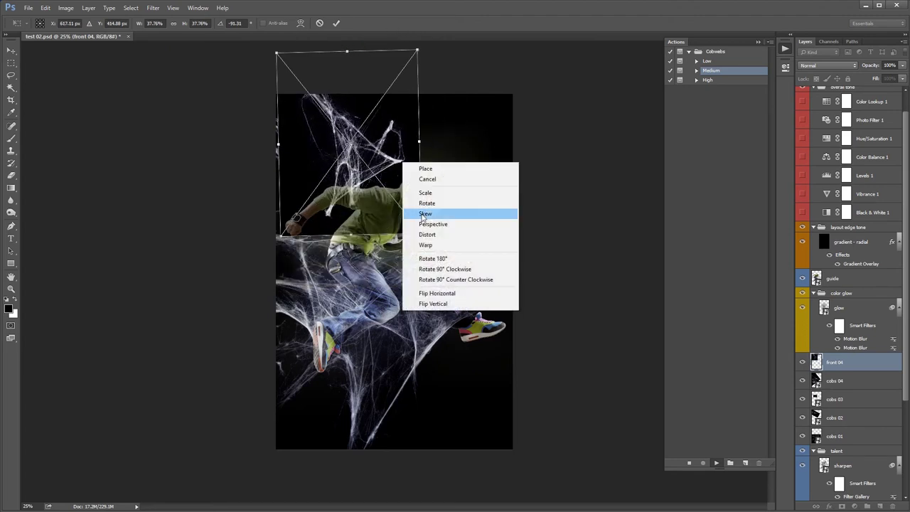
click(441, 295)
drag(459, 133, 427, 65)
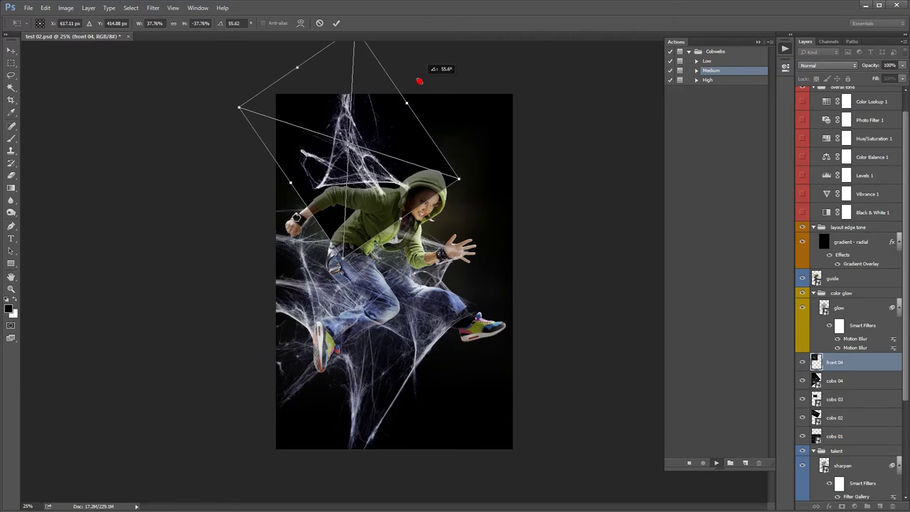
mouse_move(373, 175)
mouse_down()
mouse_move(397, 188)
mouse_move(387, 187)
mouse_up()
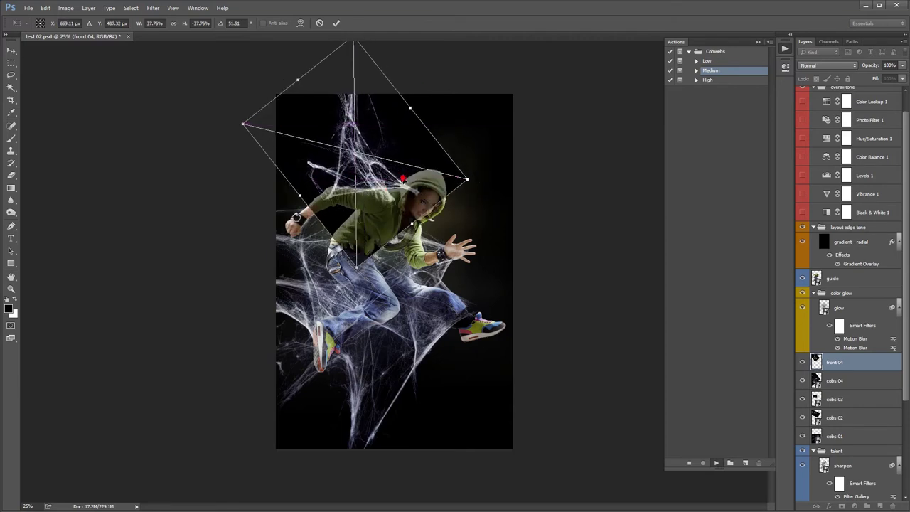
key(Return)
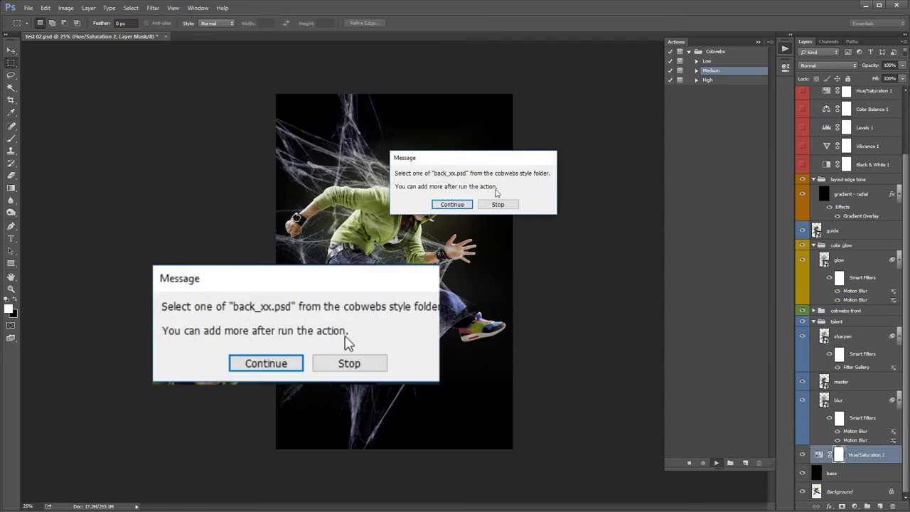
- Place back 03.psd and enlarge it to about 62.5%, shifted left over the dancer
click(449, 207)
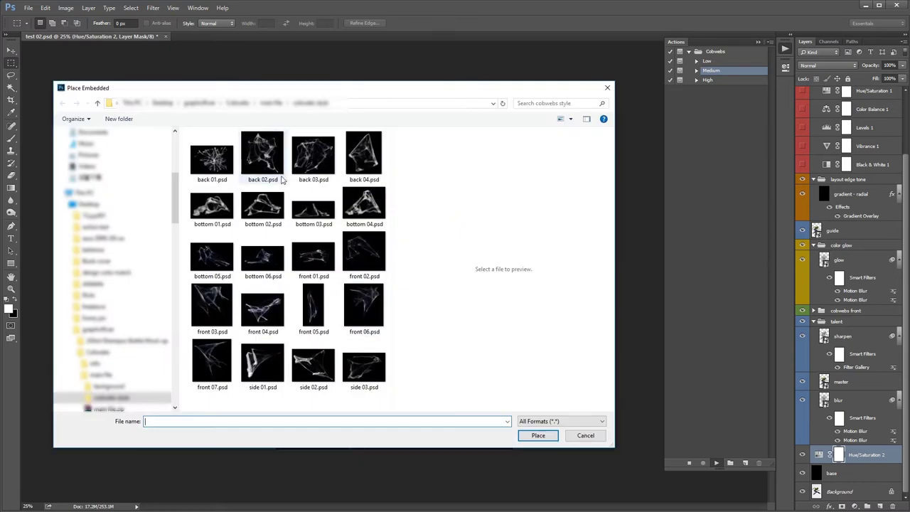
click(212, 155)
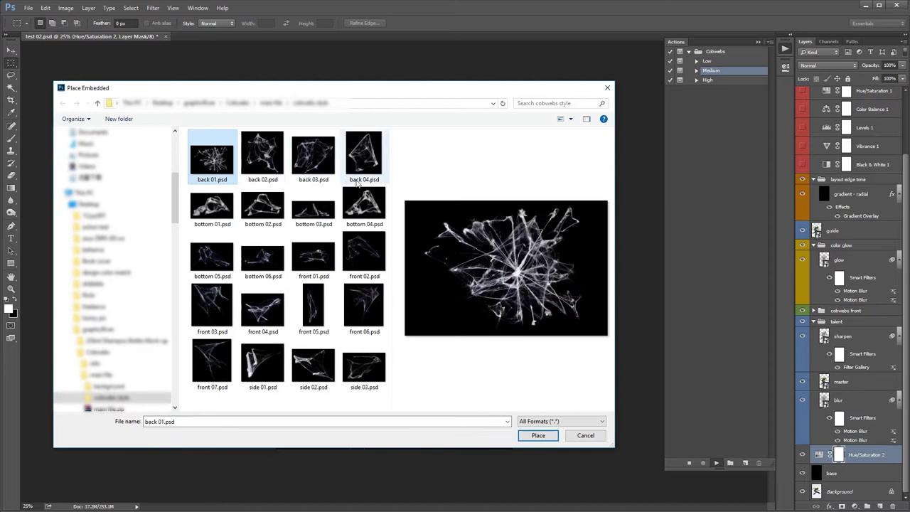
click(317, 166)
double_click(317, 166)
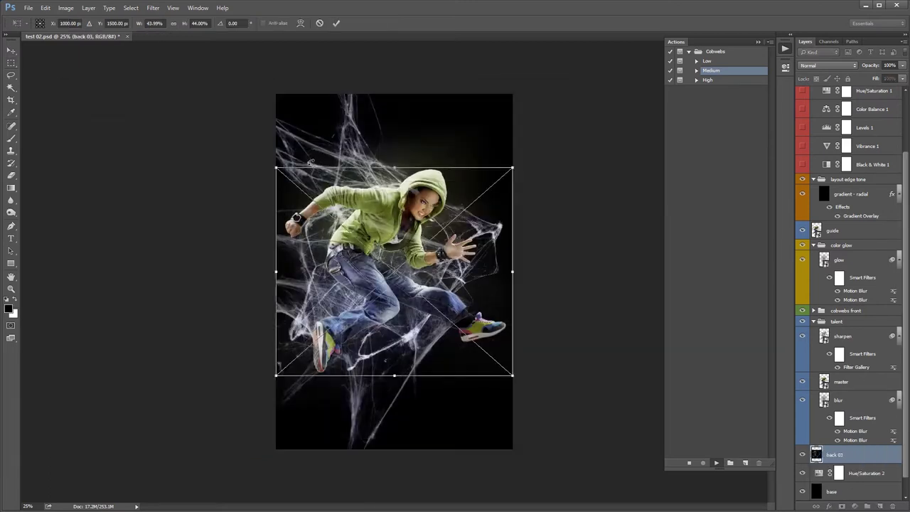
drag(489, 256, 418, 225)
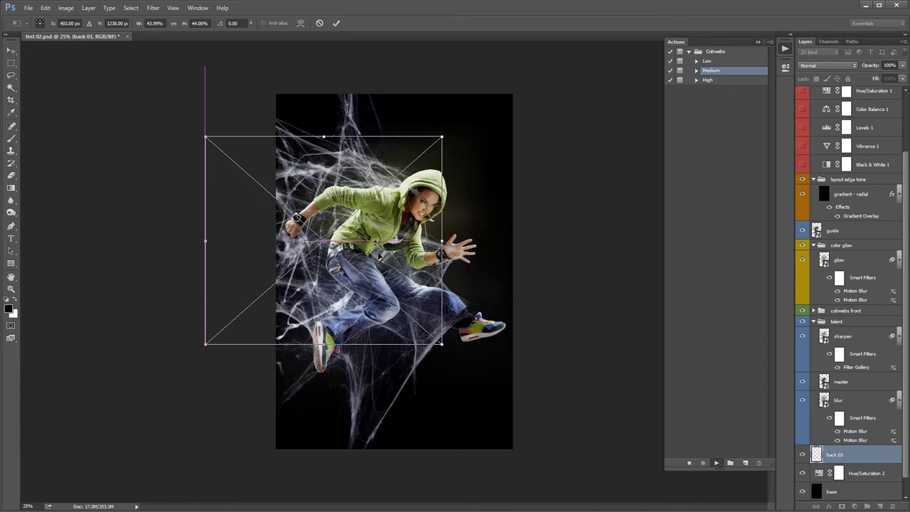
drag(207, 345, 78, 396)
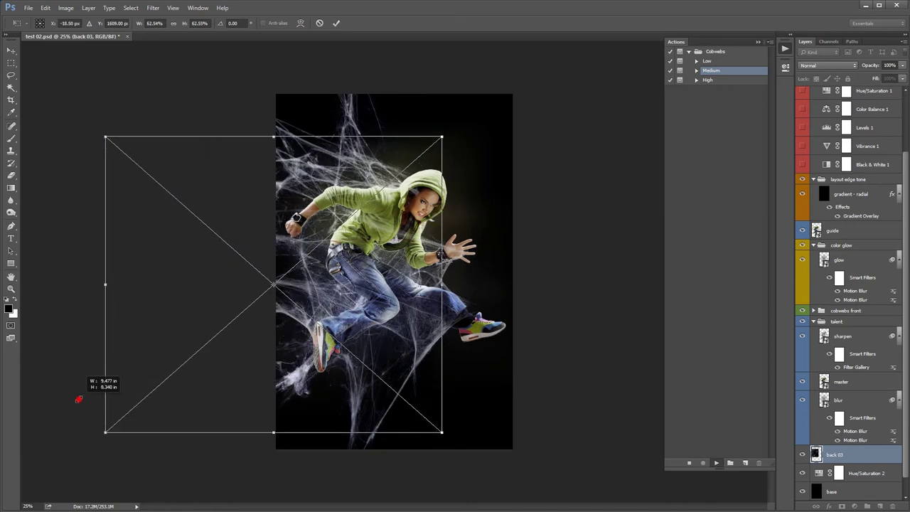
mouse_move(314, 294)
mouse_down()
mouse_move(310, 279)
mouse_move(294, 280)
mouse_up()
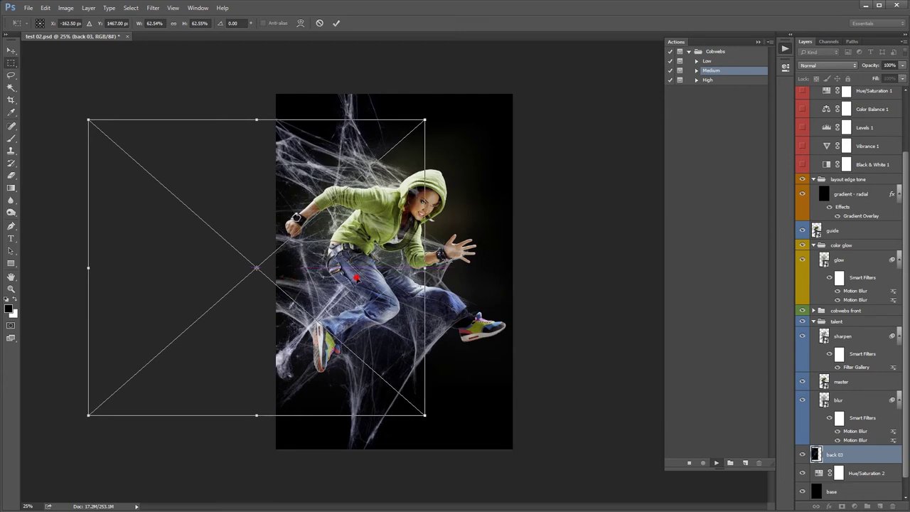
key(Return)
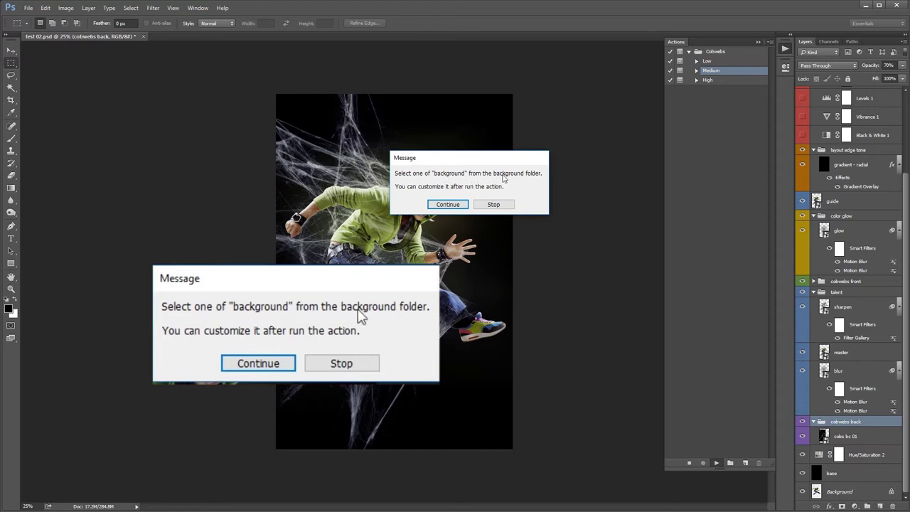
- Continue the action and place bokeh 03.jpg from the background folder
click(439, 206)
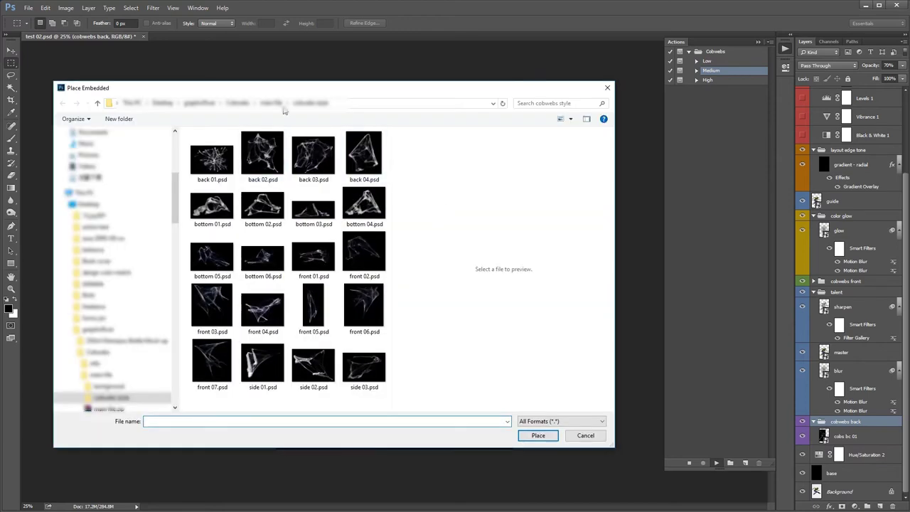
click(279, 105)
double_click(267, 146)
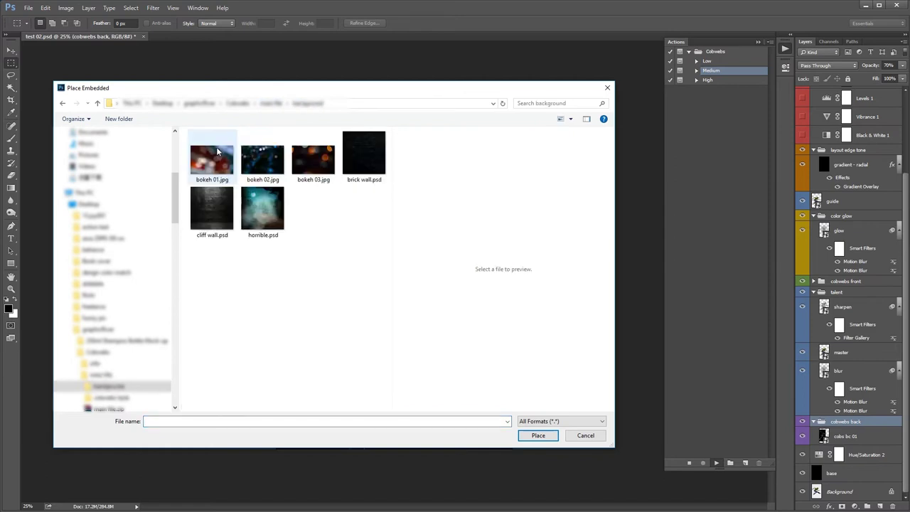
click(318, 164)
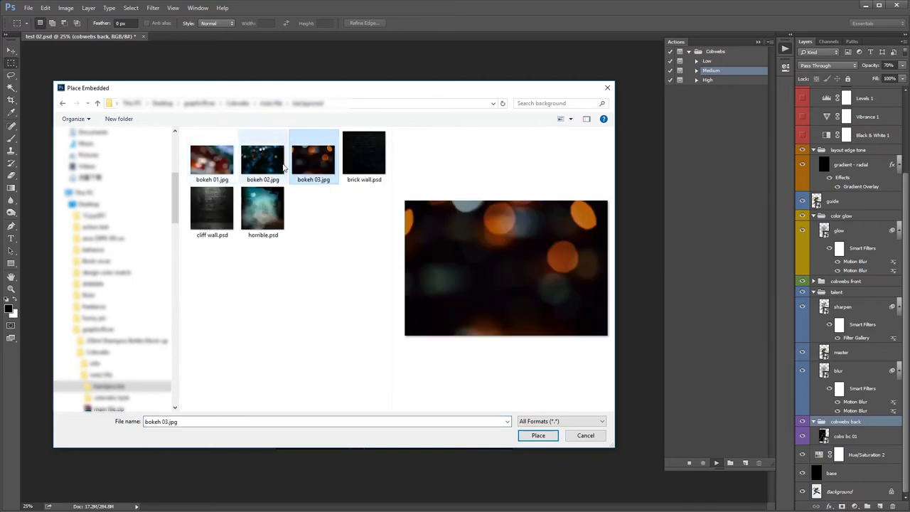
double_click(324, 165)
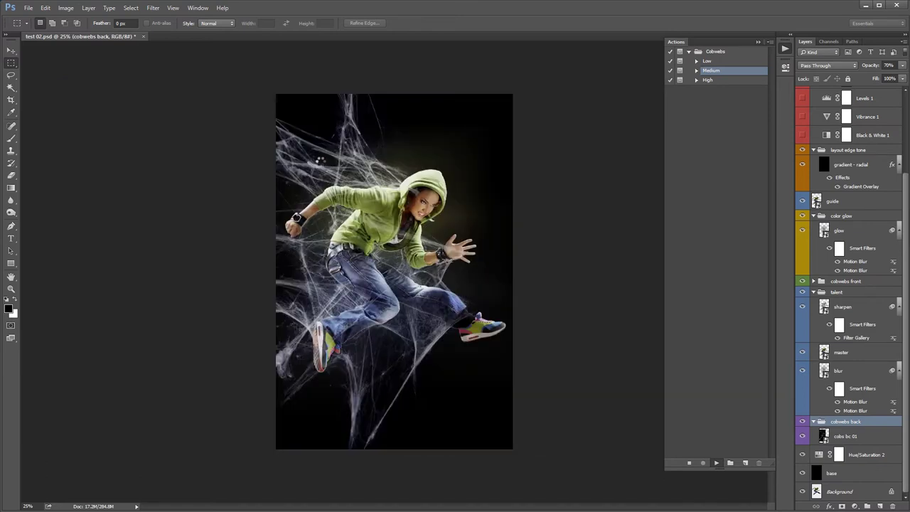
- Scale the bokeh 03 image to about 76.5% so it fills the canvas, and commit
drag(512, 194, 660, 94)
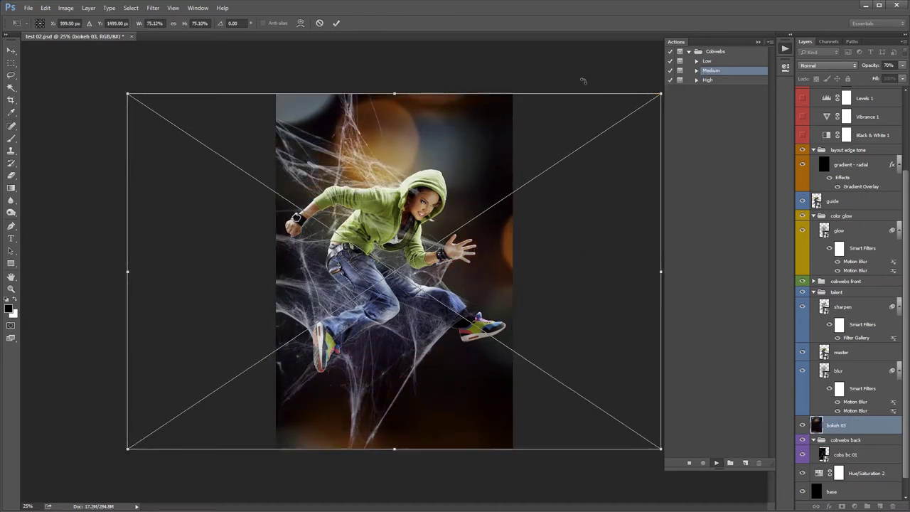
drag(604, 168, 531, 178)
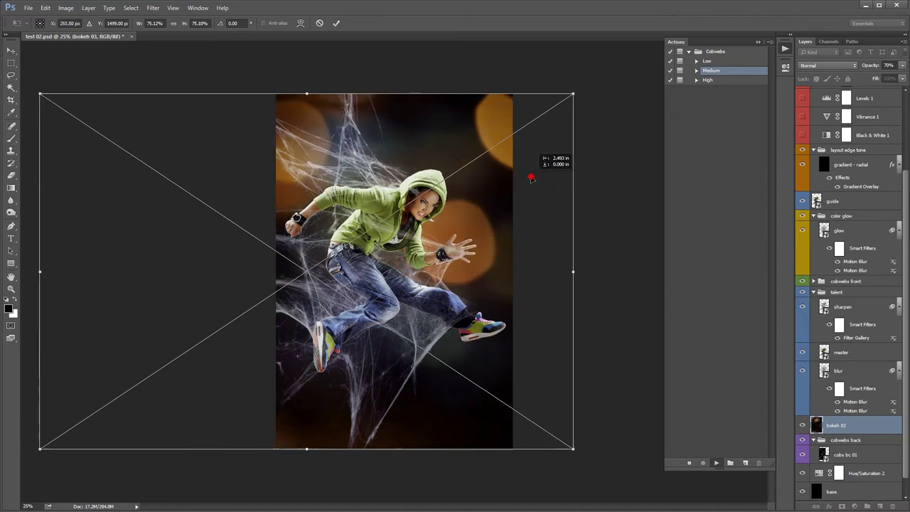
mouse_move(620, 81)
mouse_down()
mouse_move(431, 400)
mouse_move(450, 364)
mouse_up()
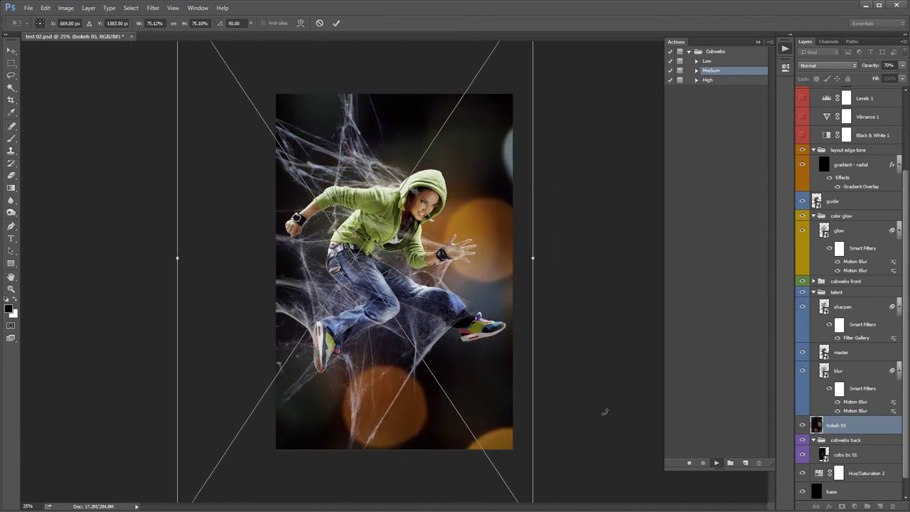
drag(598, 429, 439, 138)
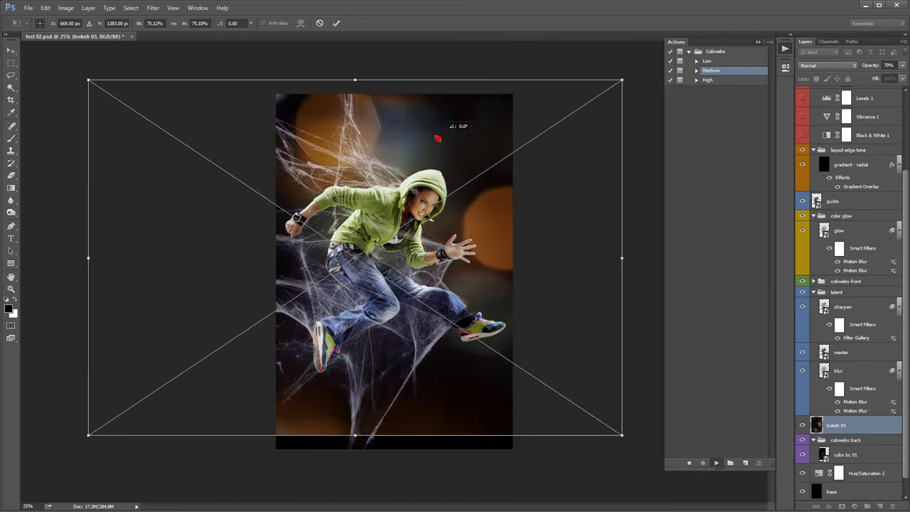
drag(446, 193, 426, 200)
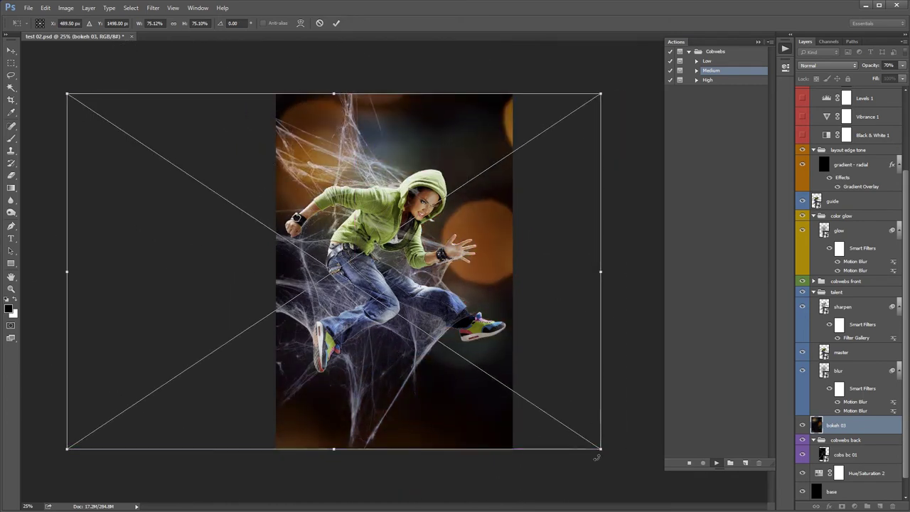
drag(601, 450, 605, 452)
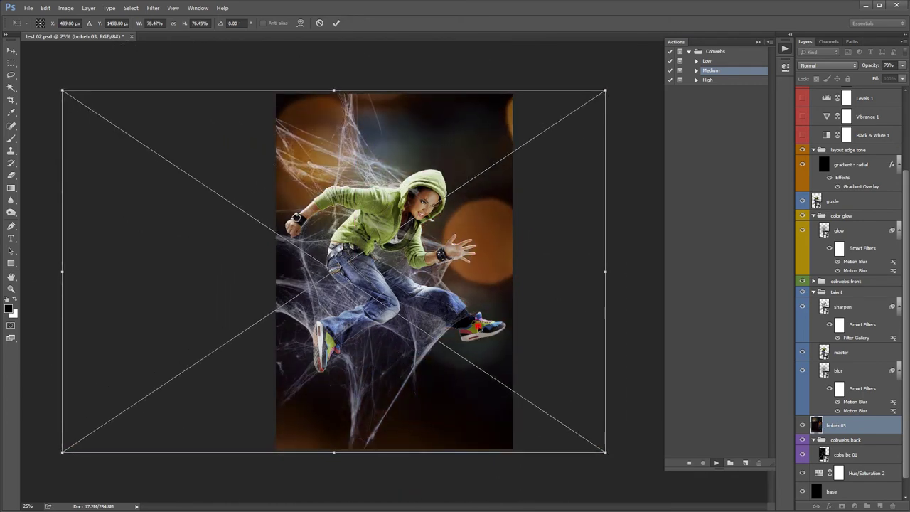
key(Return)
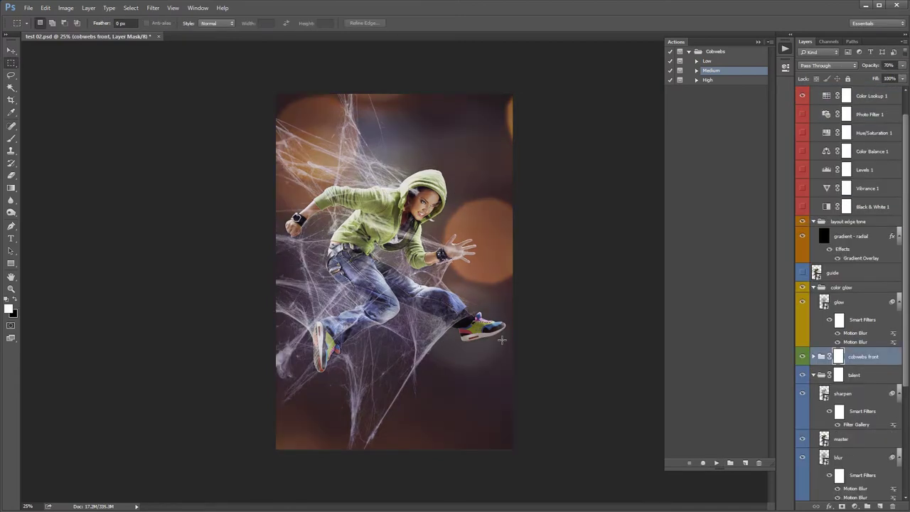
- Close the Actions panel and collapse all layer groups
scroll(850, 245, up, 2)
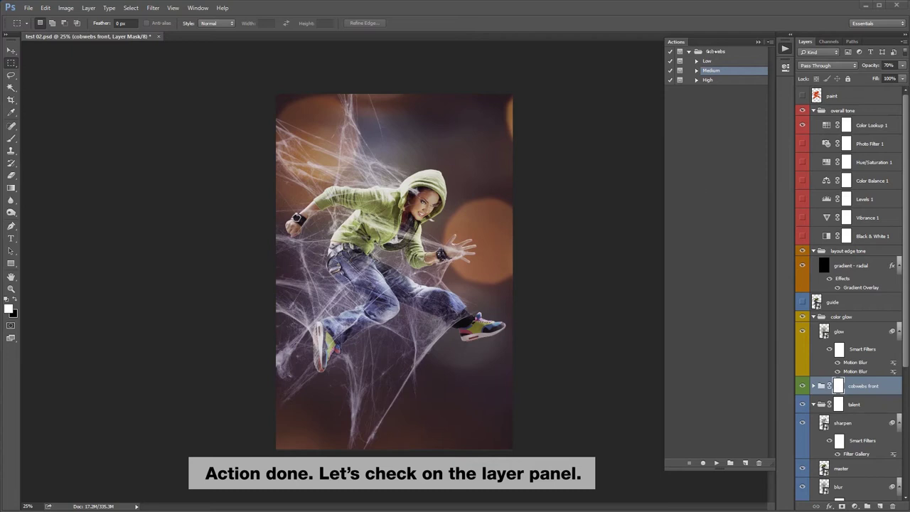
click(759, 43)
ctrl+click(814, 111)
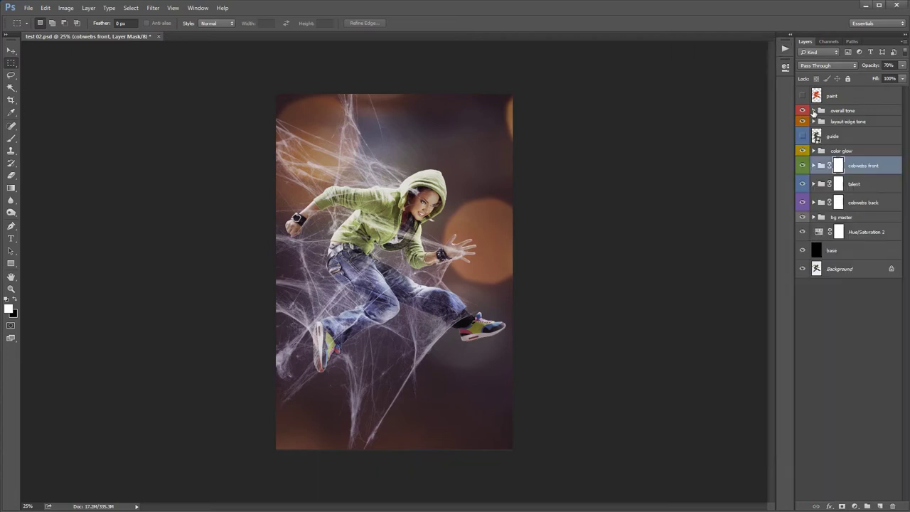
click(854, 110)
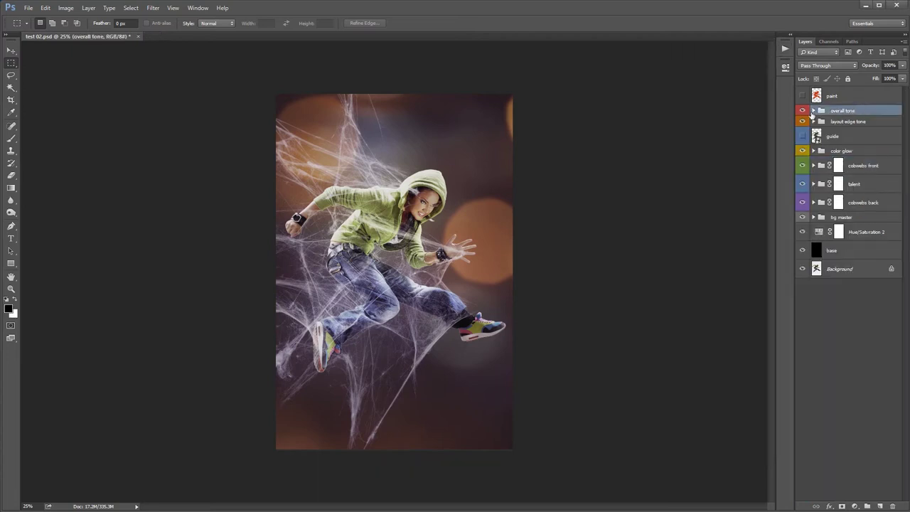
- Toggle visibility of the overall tone, edge darkening, guide, colour glow, front cobwebs and dancer layers
click(802, 112)
click(801, 122)
click(801, 136)
click(802, 151)
click(802, 165)
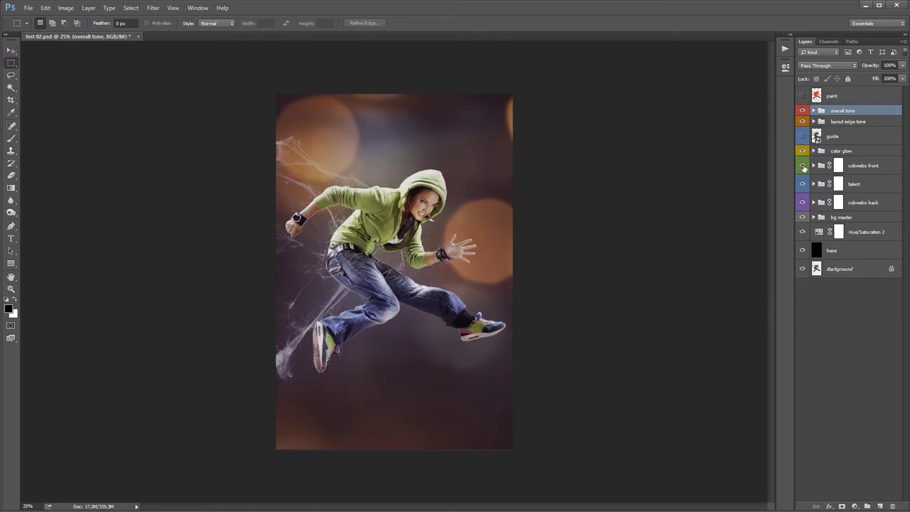
click(802, 166)
click(802, 184)
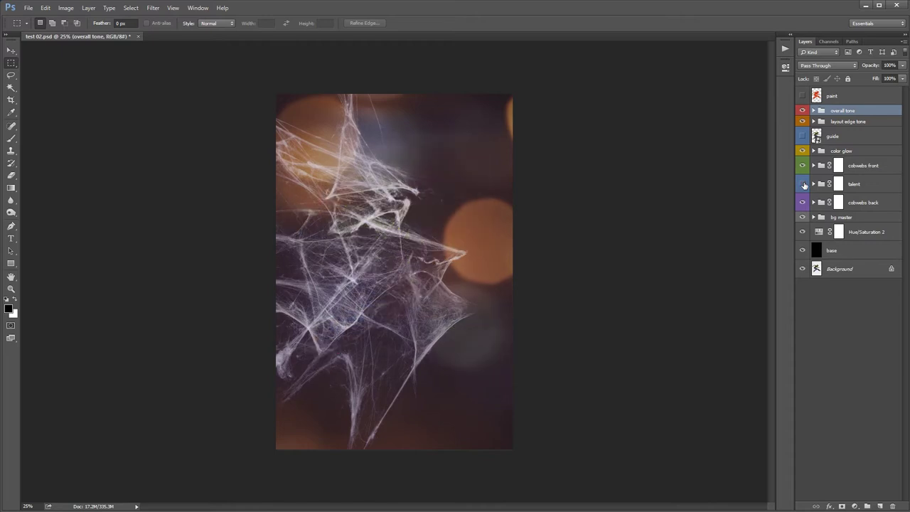
click(803, 184)
- Toggle the back cobwebs, bokeh, Hue/Saturation 2 and base layers off and back on
click(803, 202)
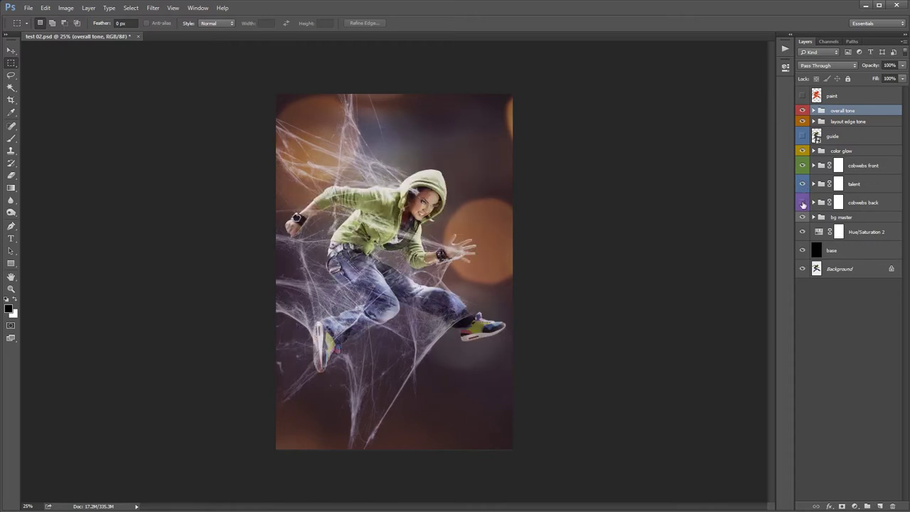
click(802, 203)
click(803, 218)
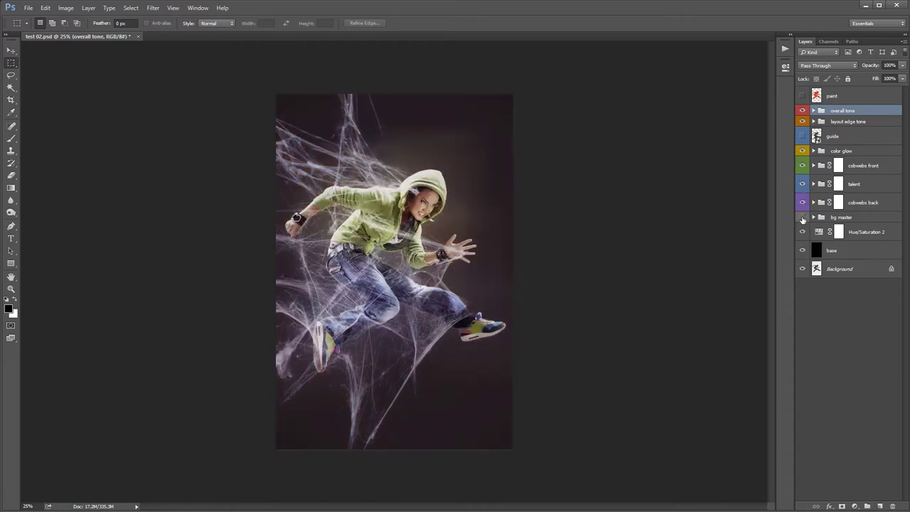
click(802, 218)
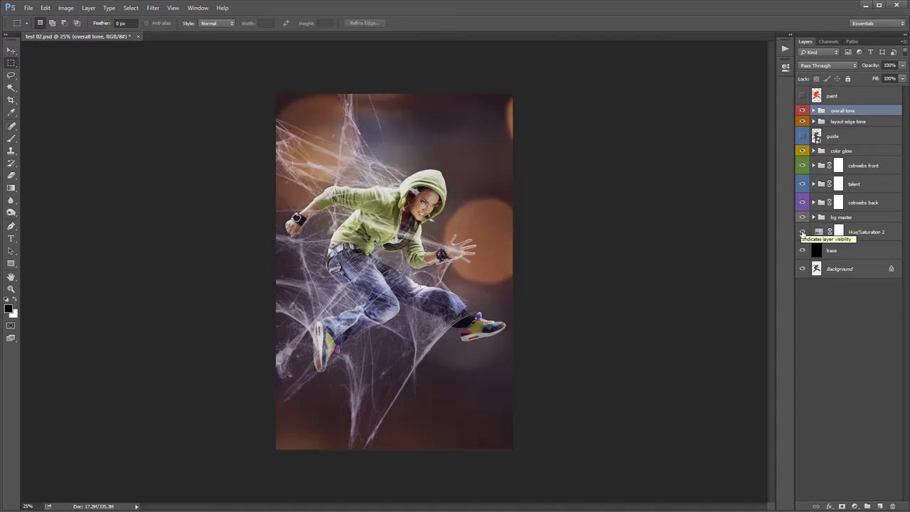
click(803, 232)
click(803, 251)
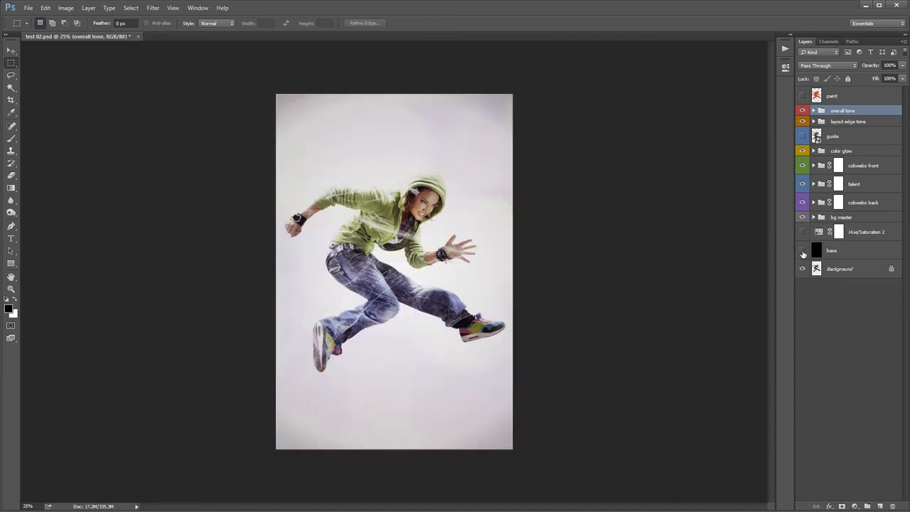
click(802, 251)
click(803, 232)
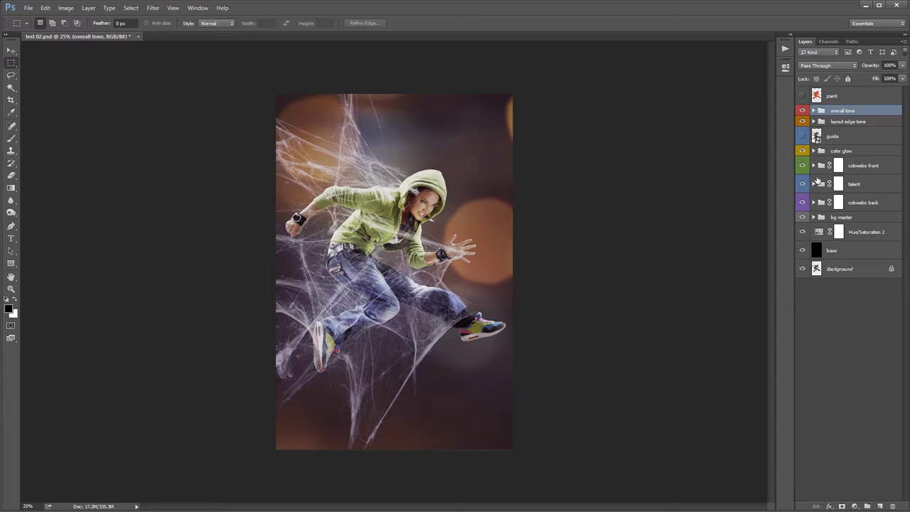
click(814, 121)
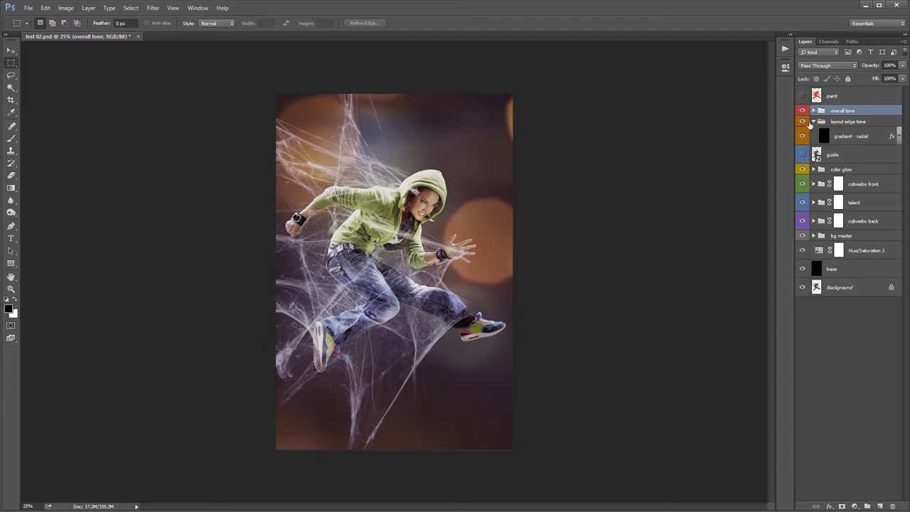
- Open Color Lookup 1 and try the 2Strip, Bleach Bypass and EdgyAmber LUTs
click(810, 123)
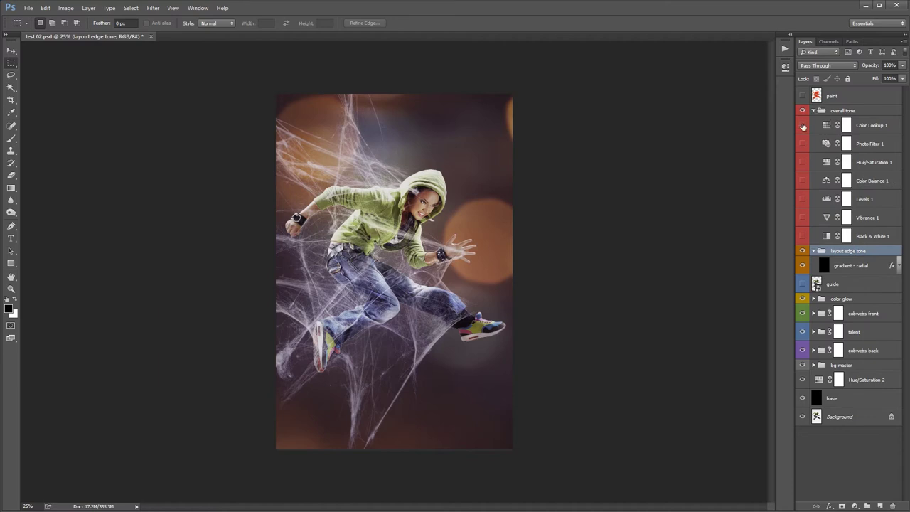
click(803, 126)
double_click(826, 125)
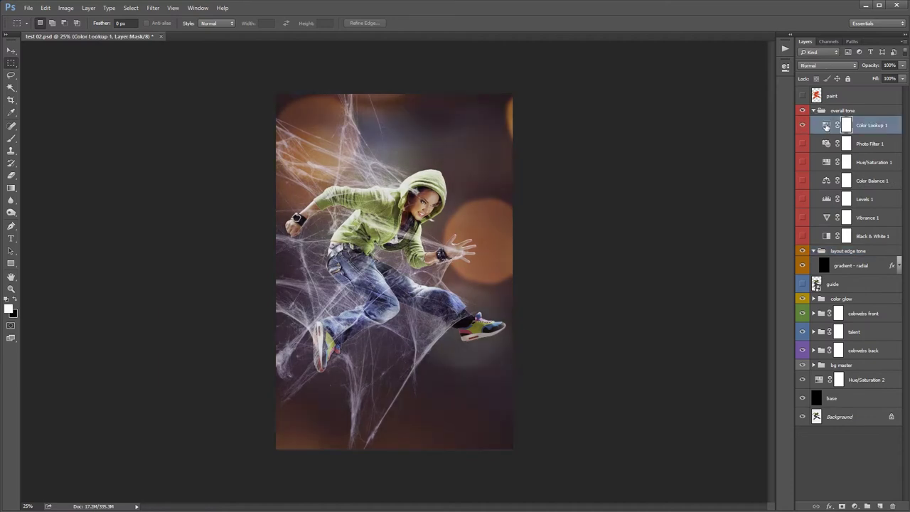
click(747, 91)
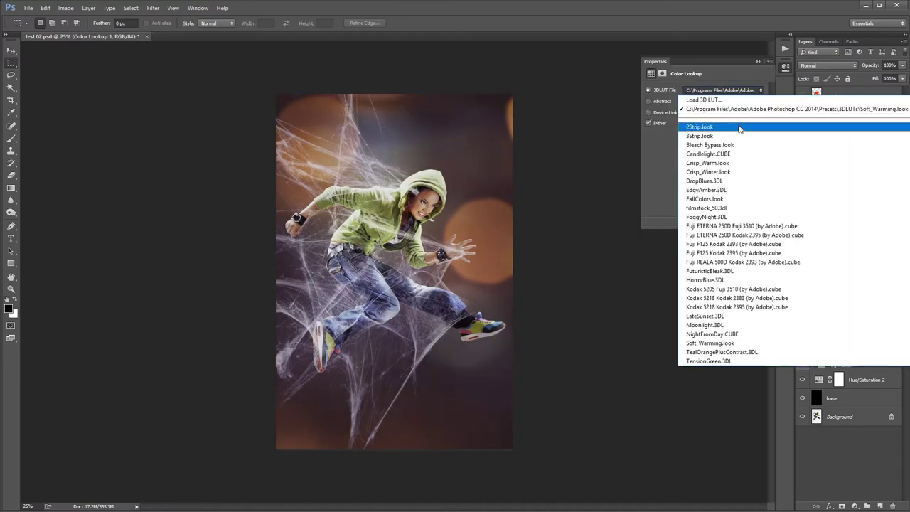
click(737, 127)
click(714, 91)
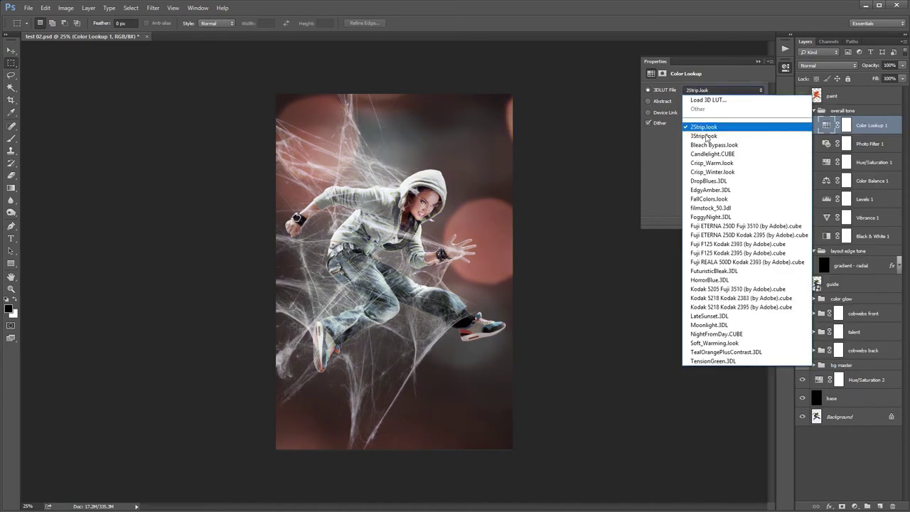
click(704, 144)
click(707, 93)
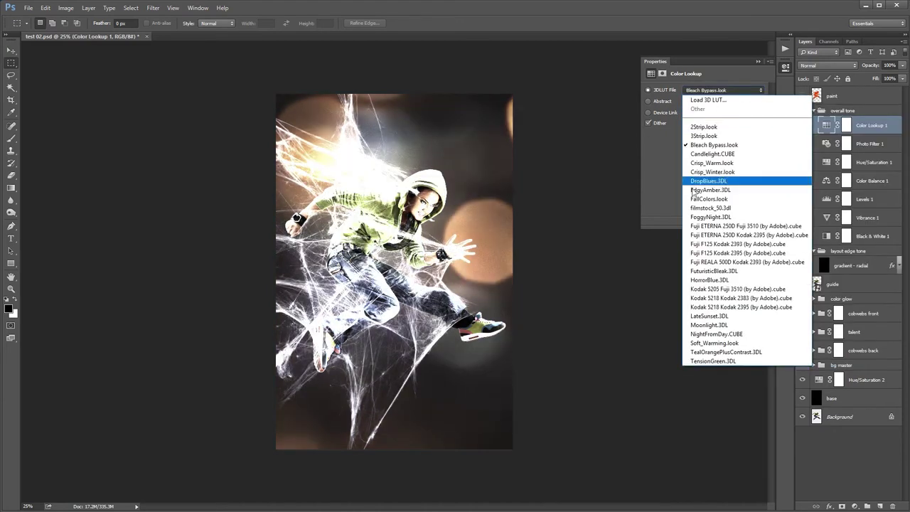
click(694, 192)
- Try Fuji ETERNA, Fuji F125, FuturisticBleak and HorrorBlue, then settle on Kodak 5205 Fuji 3510
click(718, 91)
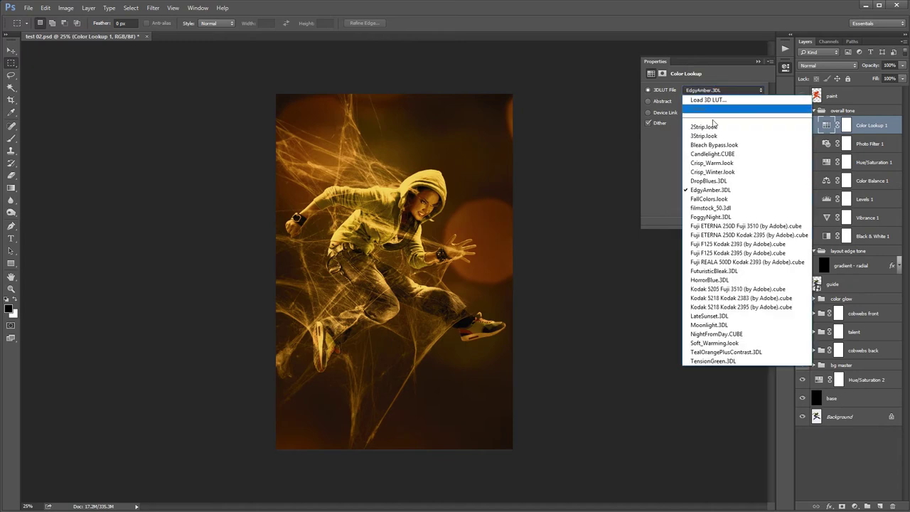
click(701, 223)
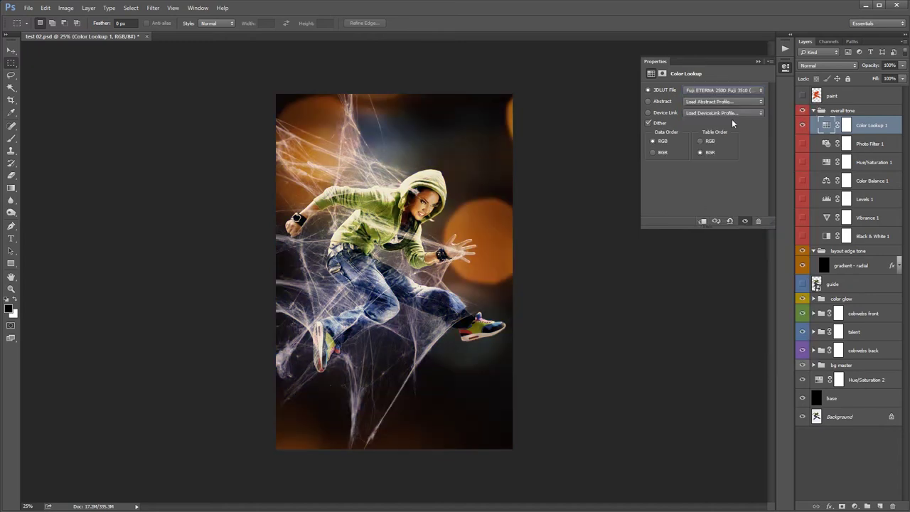
click(724, 92)
click(713, 245)
click(712, 92)
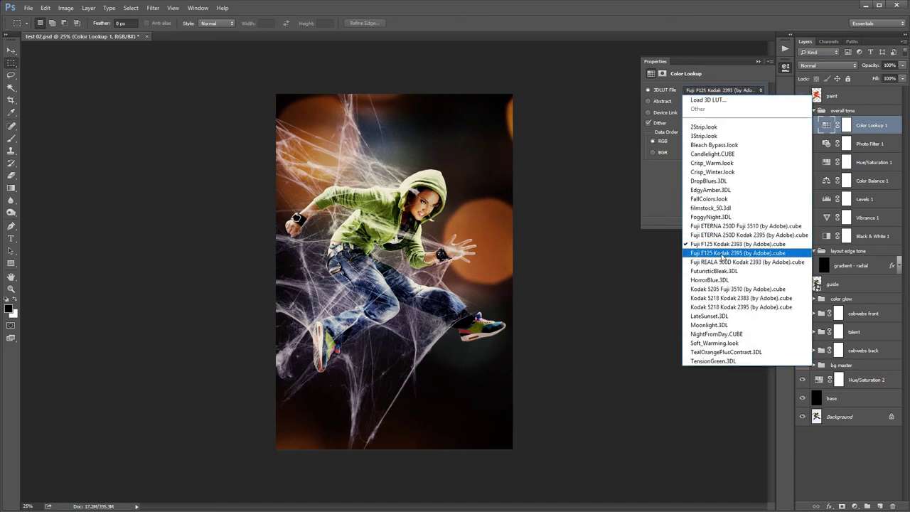
click(717, 269)
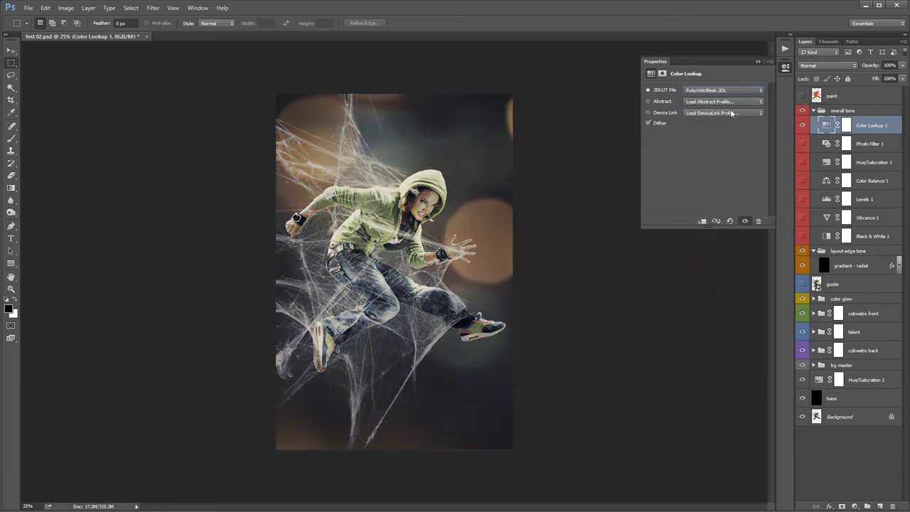
click(723, 90)
click(717, 285)
click(725, 90)
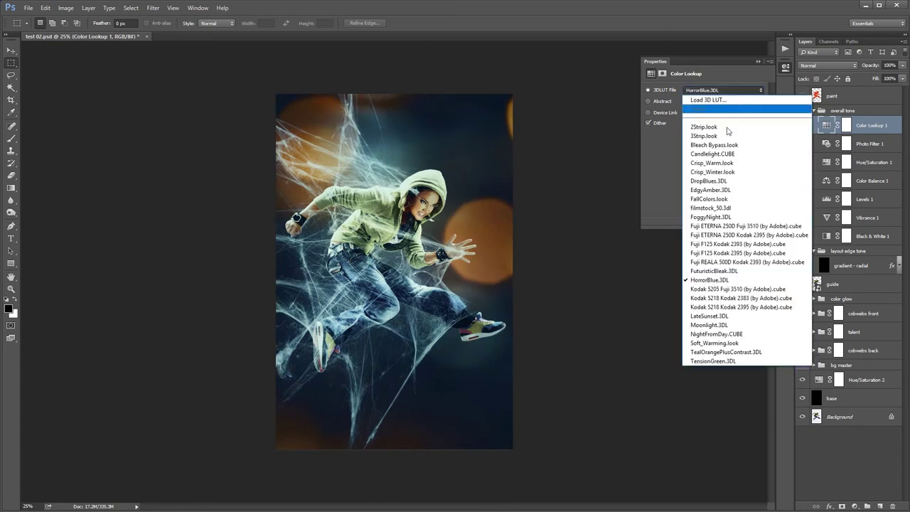
click(701, 288)
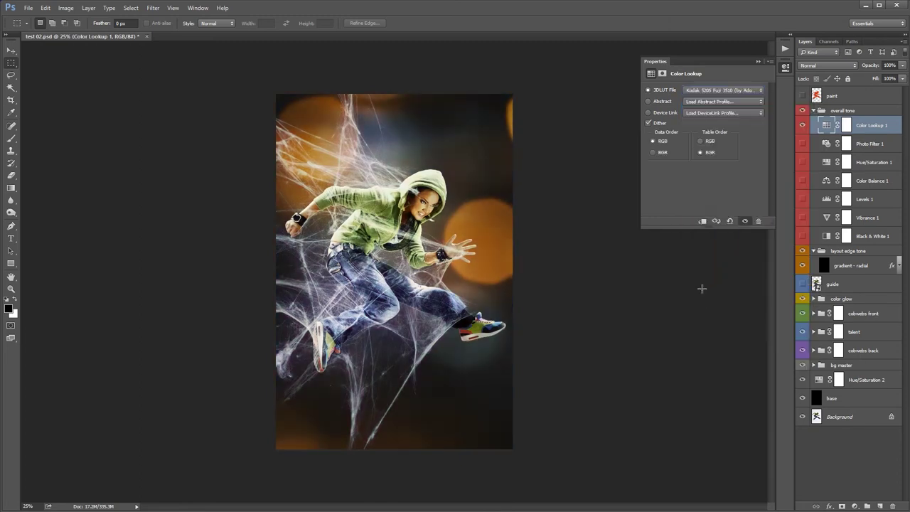
click(802, 125)
- Turn on Photo Filter 1, set Cooling Filter (82) at 45% density, then hide it
click(829, 146)
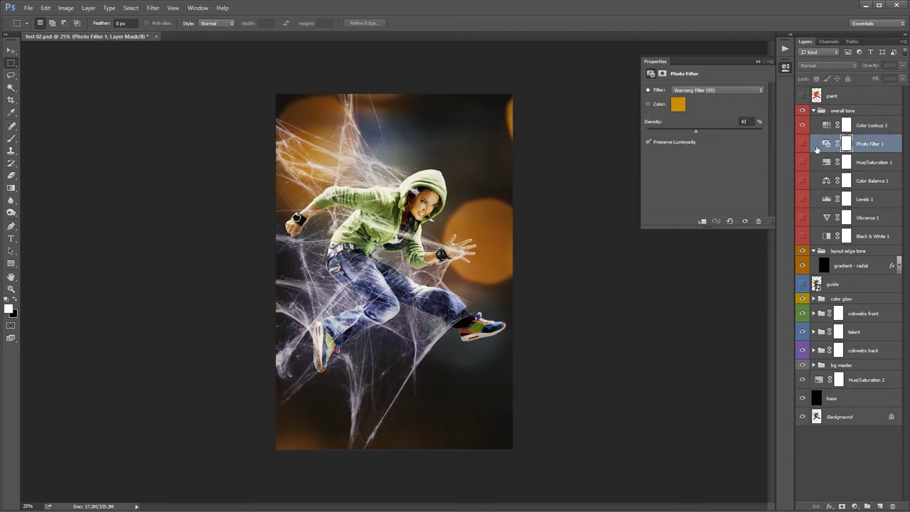
click(803, 145)
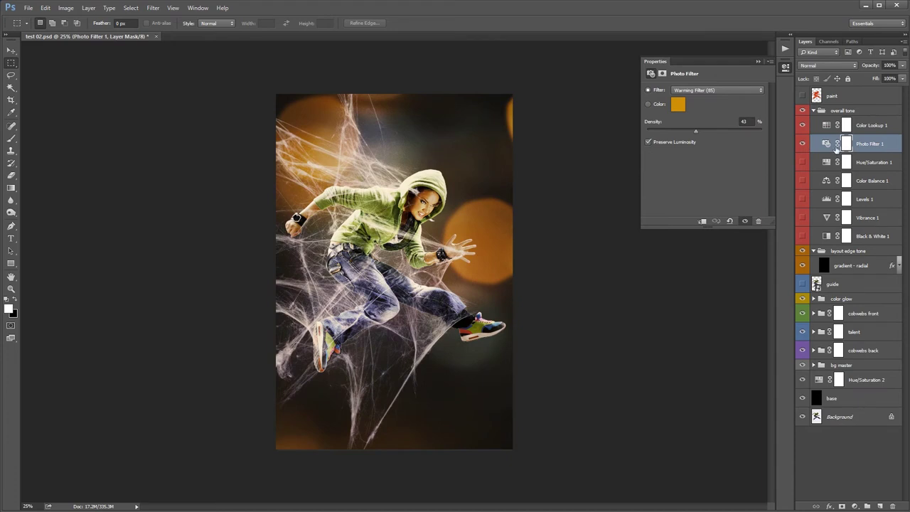
click(715, 89)
click(695, 206)
click(717, 90)
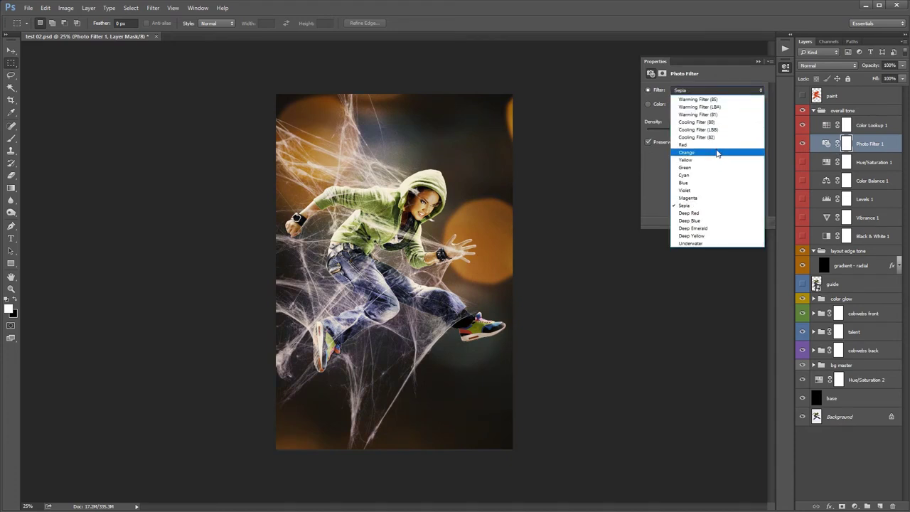
click(709, 137)
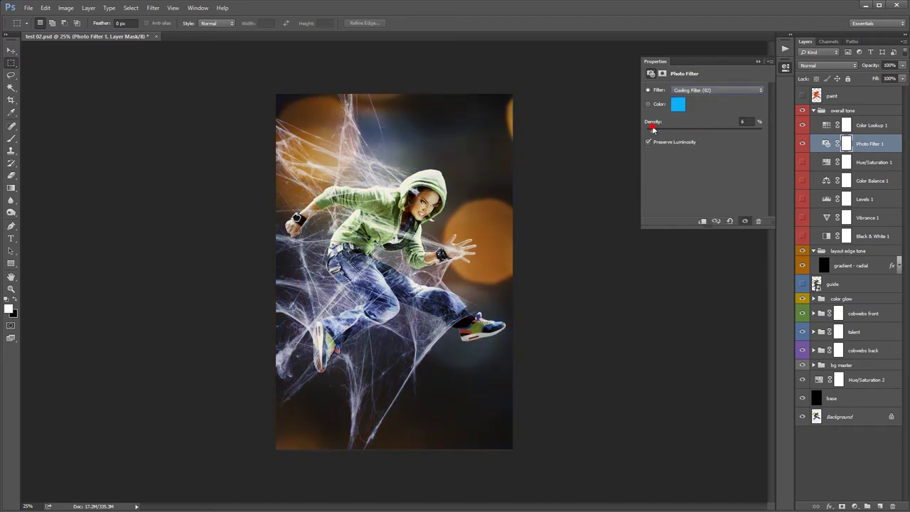
mouse_move(652, 129)
mouse_down()
mouse_move(731, 132)
mouse_move(698, 131)
mouse_up()
key(ctrl+plus)
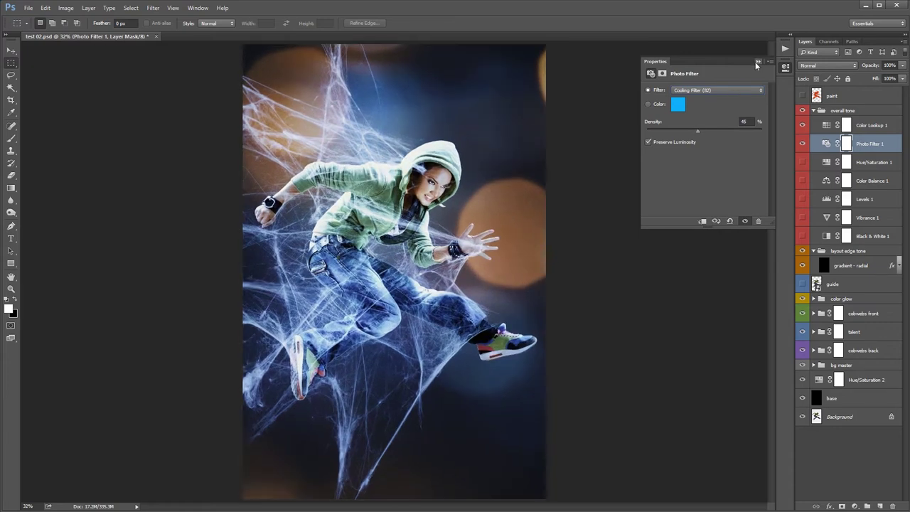
click(758, 62)
click(803, 145)
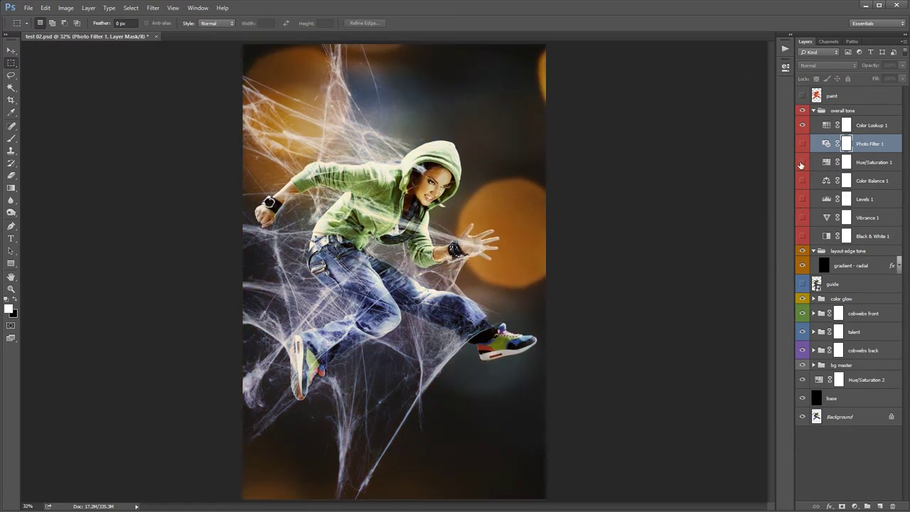
- Test a Hue/Saturation 1 hue shift, then reset the hue to 0
double_click(825, 163)
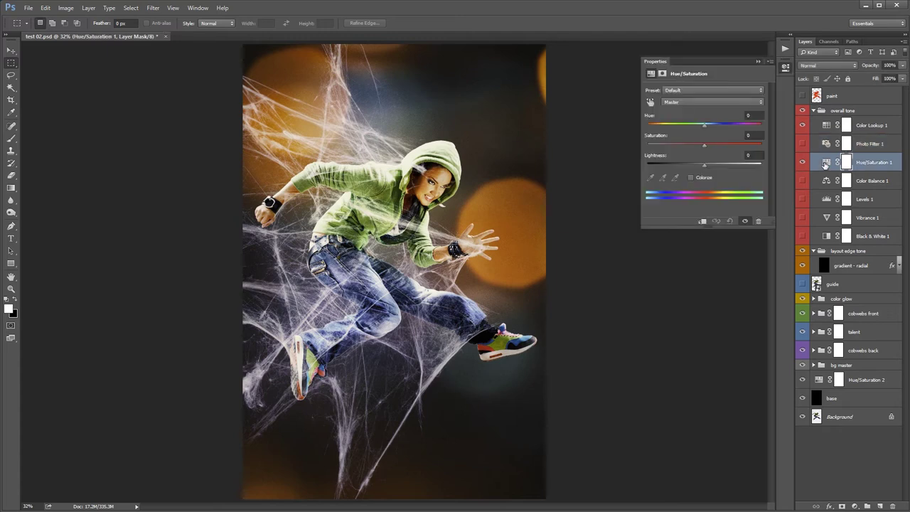
drag(714, 129, 708, 129)
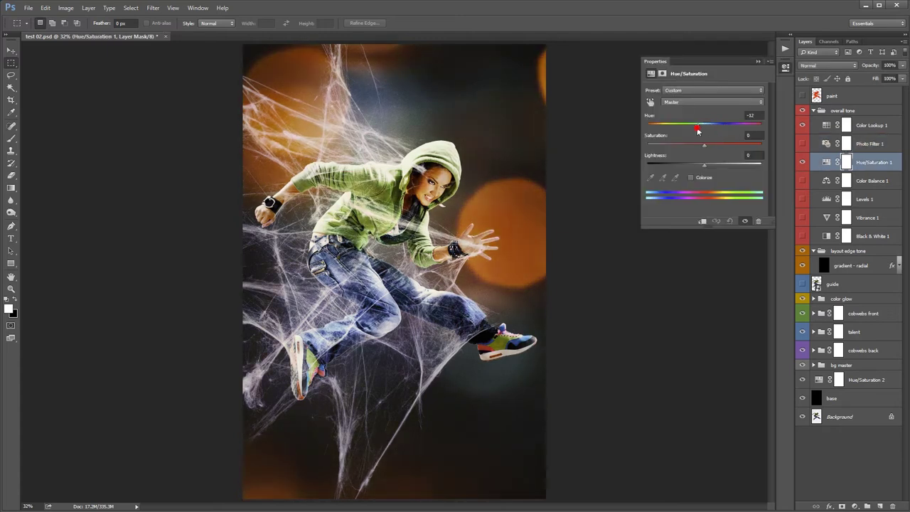
double_click(750, 115)
text(0)
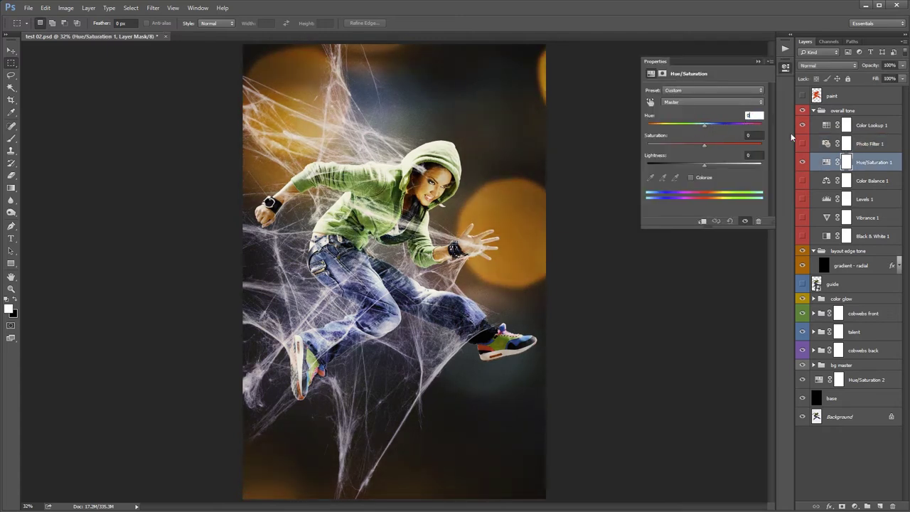
key(Return)
click(826, 162)
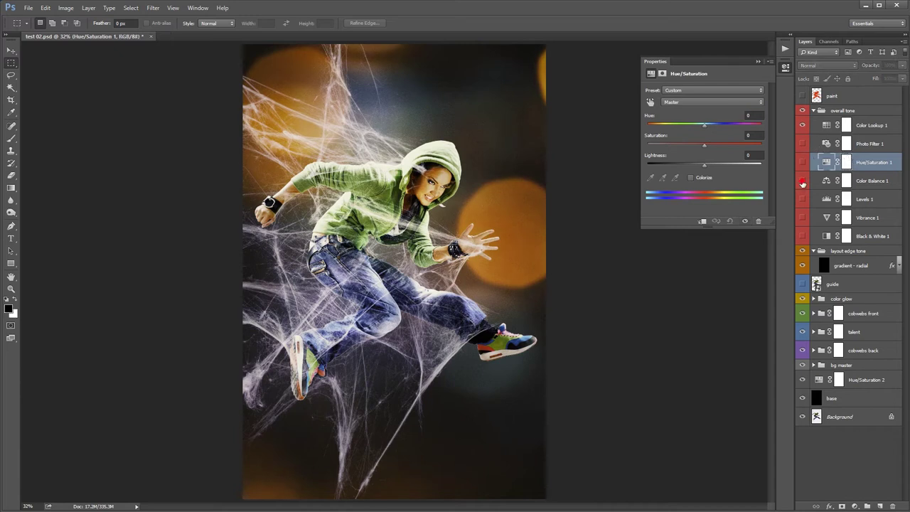
click(758, 61)
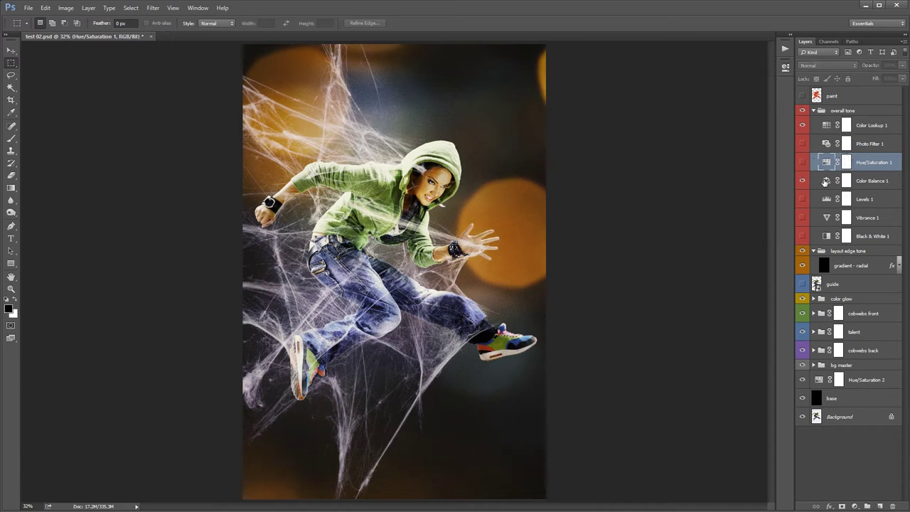
- Shift Color Balance 1 midtones +25 toward red, then adjust Levels 1 and hide it
double_click(825, 181)
mouse_move(692, 110)
mouse_down()
mouse_move(723, 114)
mouse_move(680, 116)
mouse_move(703, 112)
mouse_move(720, 132)
mouse_move(690, 131)
mouse_move(688, 147)
mouse_up()
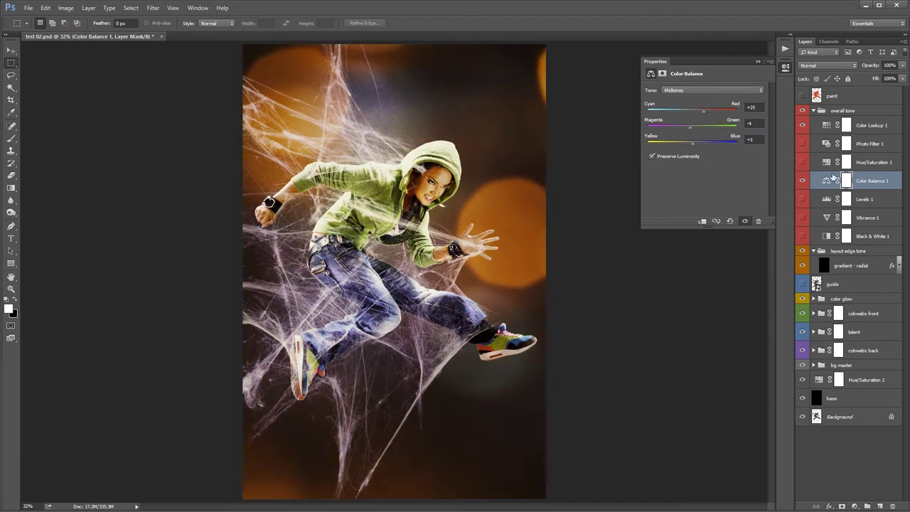
click(830, 201)
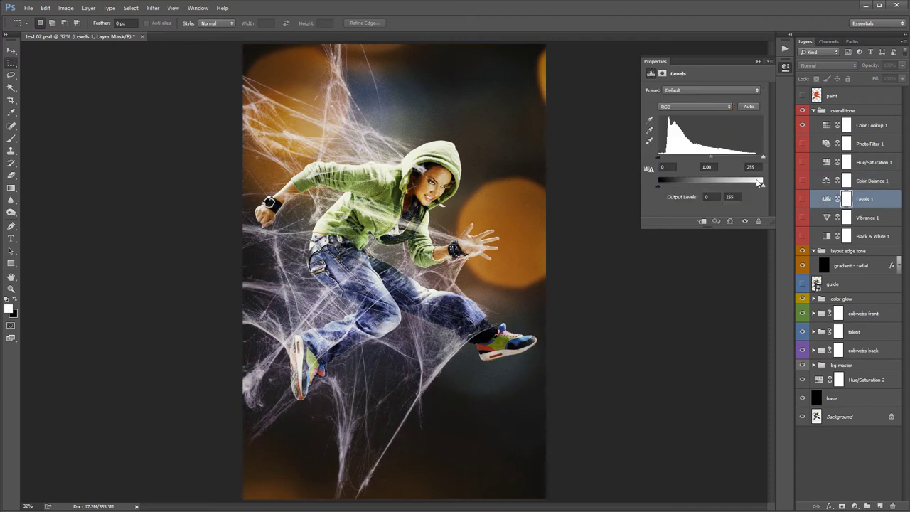
drag(698, 159, 710, 157)
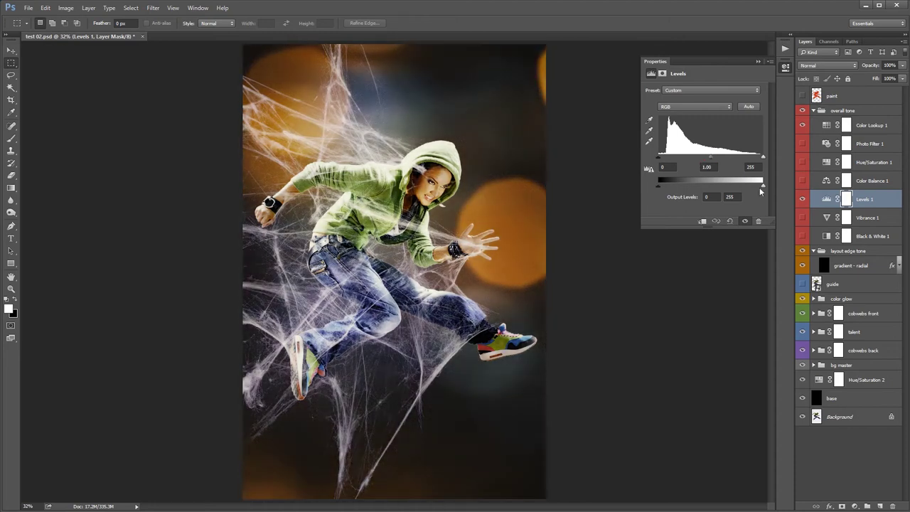
mouse_move(664, 189)
mouse_down()
mouse_move(677, 188)
mouse_move(658, 188)
mouse_up()
mouse_move(763, 187)
mouse_down()
mouse_move(749, 189)
mouse_move(783, 188)
mouse_up()
click(803, 199)
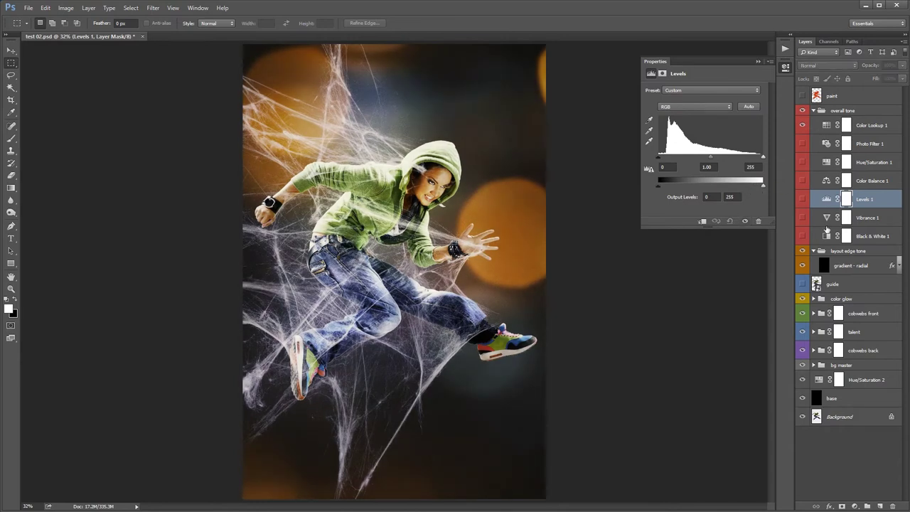
- Try Vibrance 1, then set Black & White 1 to Reds 9, Yellows 83, Greens 52, Blues 67 and hide it
click(827, 219)
mouse_move(703, 99)
mouse_down()
mouse_move(644, 103)
mouse_move(709, 116)
mouse_move(633, 116)
mouse_move(744, 124)
mouse_move(668, 119)
mouse_move(702, 119)
mouse_up()
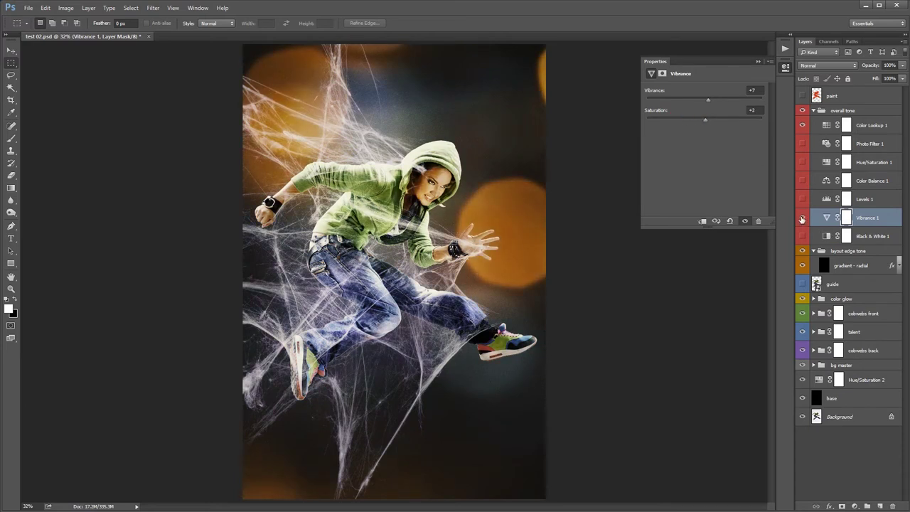
click(824, 236)
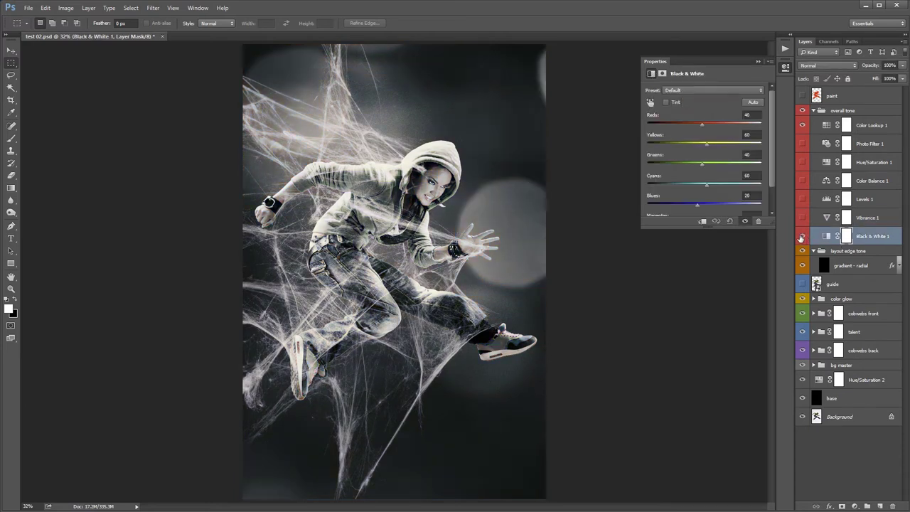
mouse_move(703, 125)
mouse_down()
mouse_move(723, 126)
mouse_move(690, 128)
mouse_move(714, 148)
mouse_move(687, 164)
mouse_move(705, 164)
mouse_up()
mouse_move(700, 209)
mouse_down()
mouse_move(725, 208)
mouse_move(707, 205)
mouse_up()
click(802, 237)
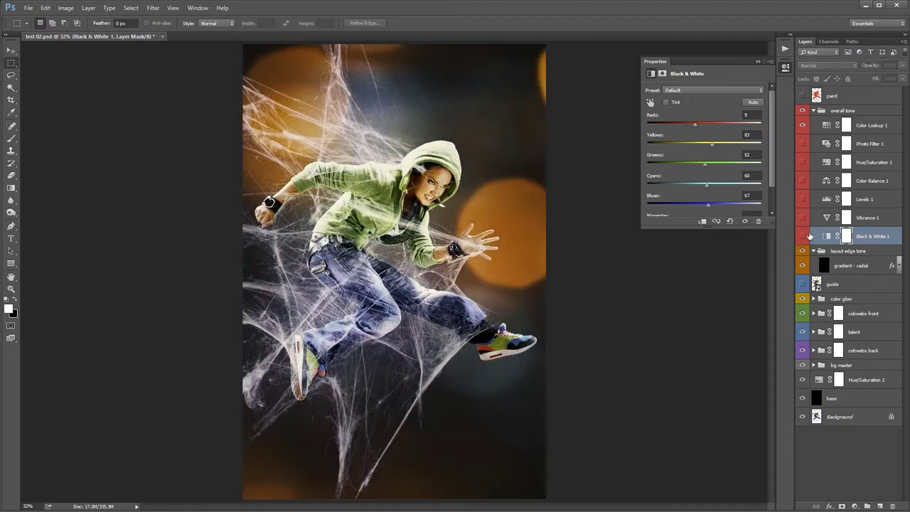
- In layout edge tone, compare the radial vignette and open gradient - radial's Gradient Overlay settings
click(814, 112)
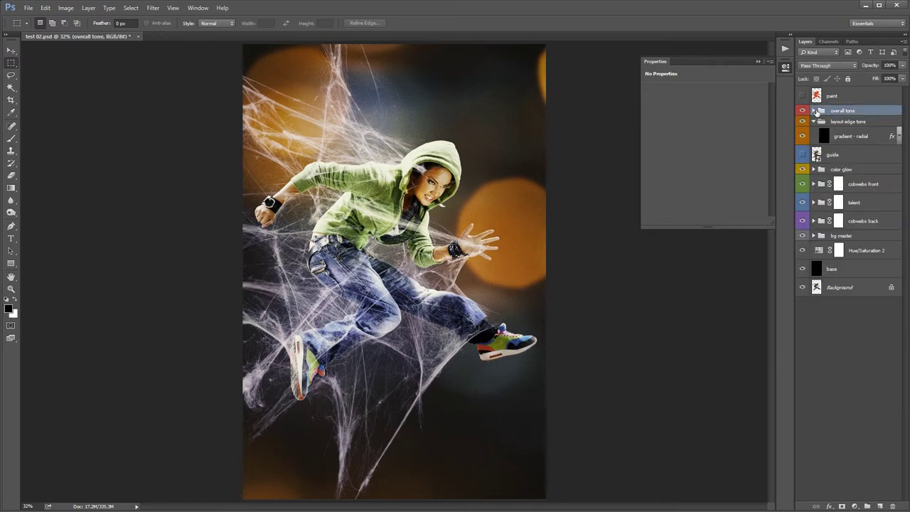
click(844, 122)
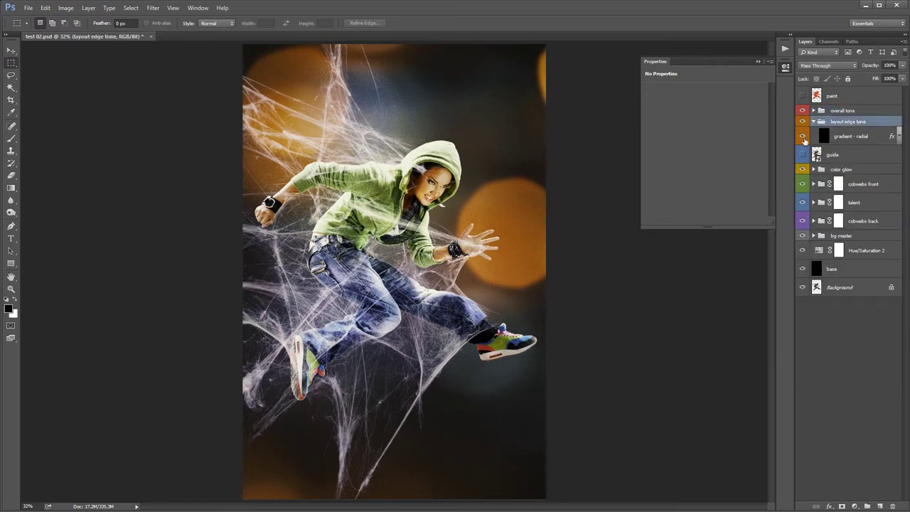
click(803, 137)
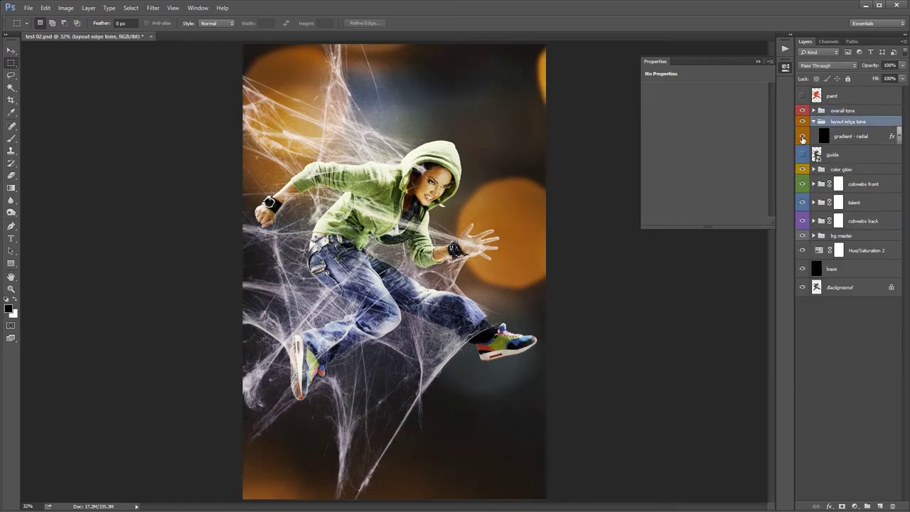
click(899, 136)
double_click(858, 159)
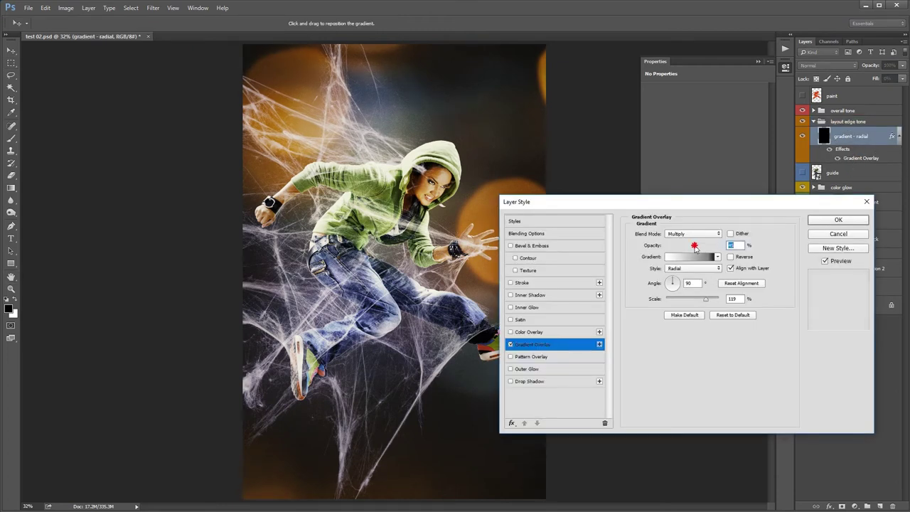
- Tune the vignette's opacity and scale, ending near 75% strength, then close the dialog
mouse_move(681, 245)
mouse_down()
mouse_move(723, 245)
mouse_move(692, 246)
mouse_up()
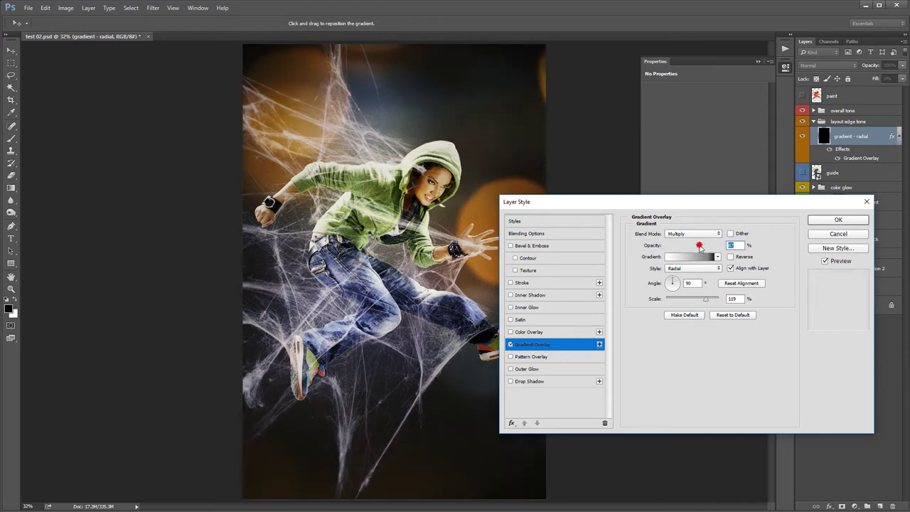
drag(706, 302, 675, 301)
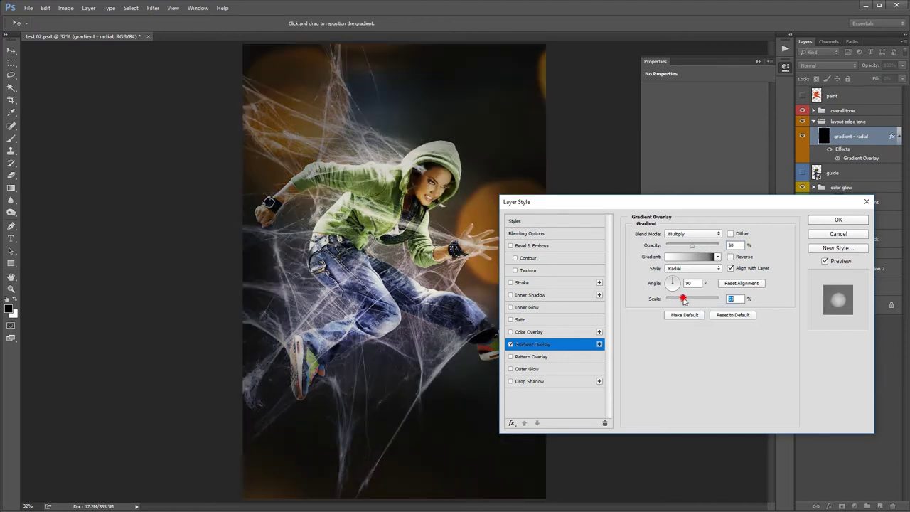
drag(675, 301, 703, 299)
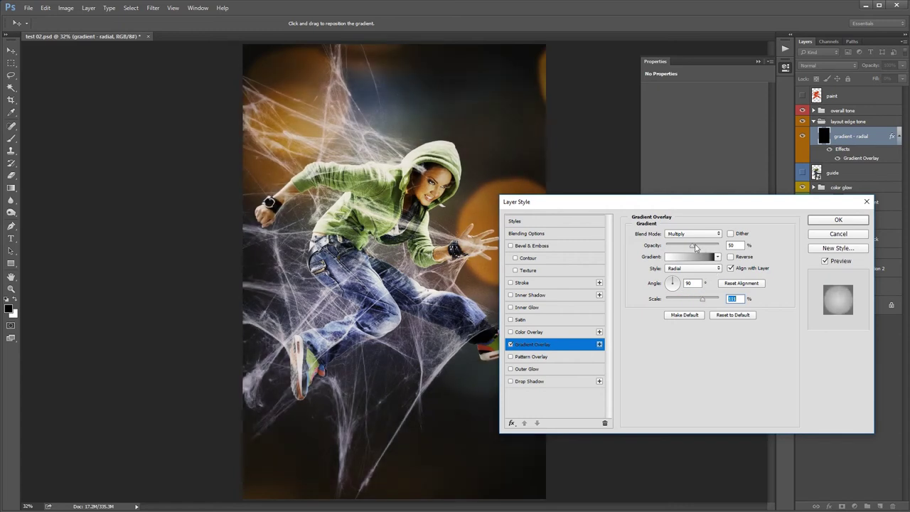
drag(693, 246, 719, 246)
drag(704, 297, 693, 301)
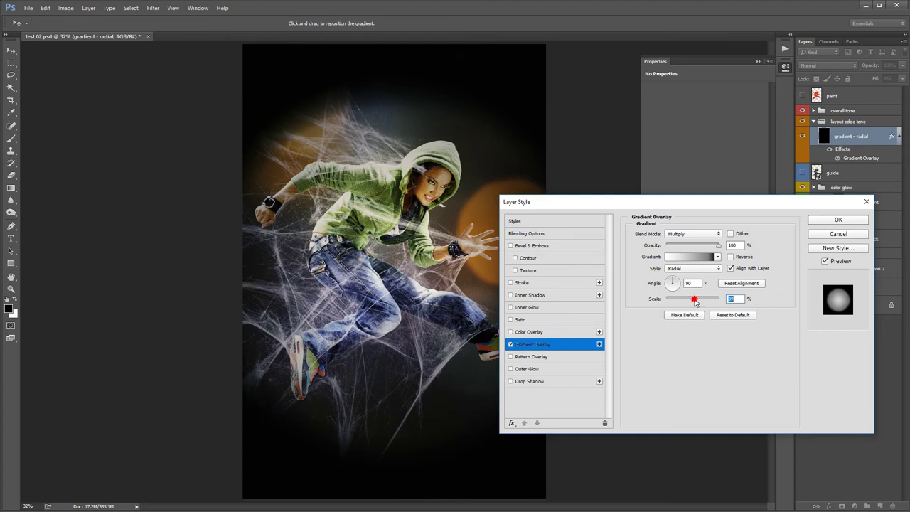
drag(693, 301, 706, 299)
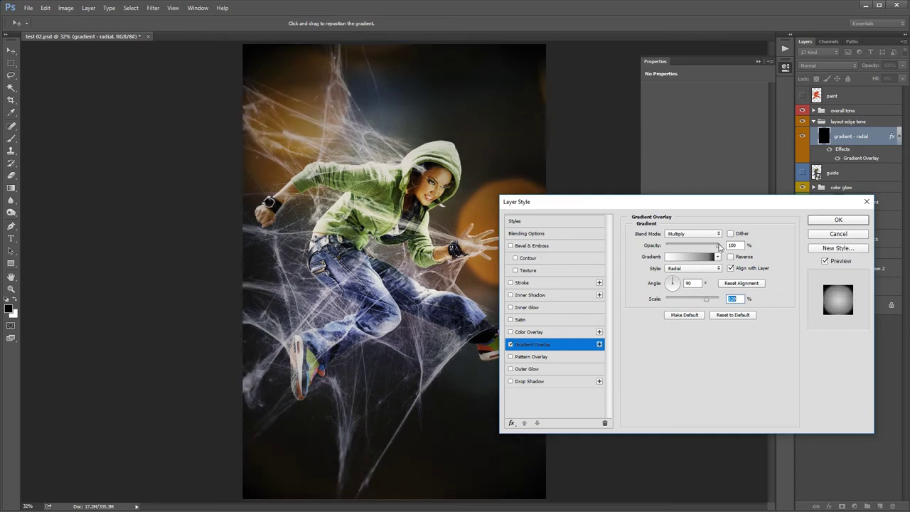
drag(719, 246, 703, 246)
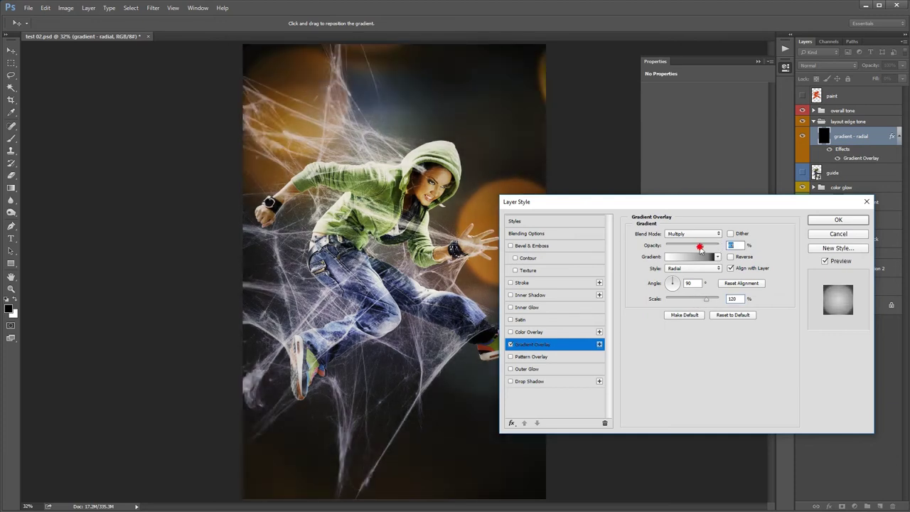
click(818, 235)
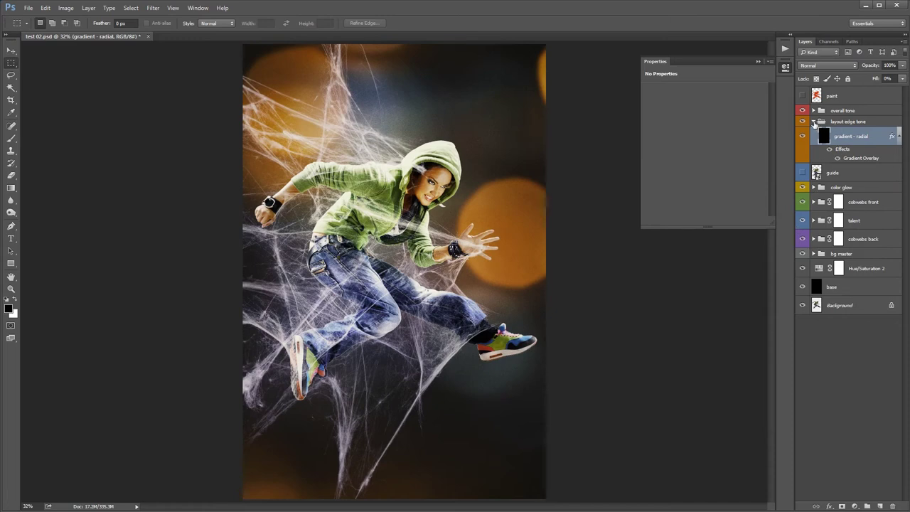
- Collapse layout edge tone and compare the guide layer, color glow group and glow layer on/off
click(814, 122)
click(802, 137)
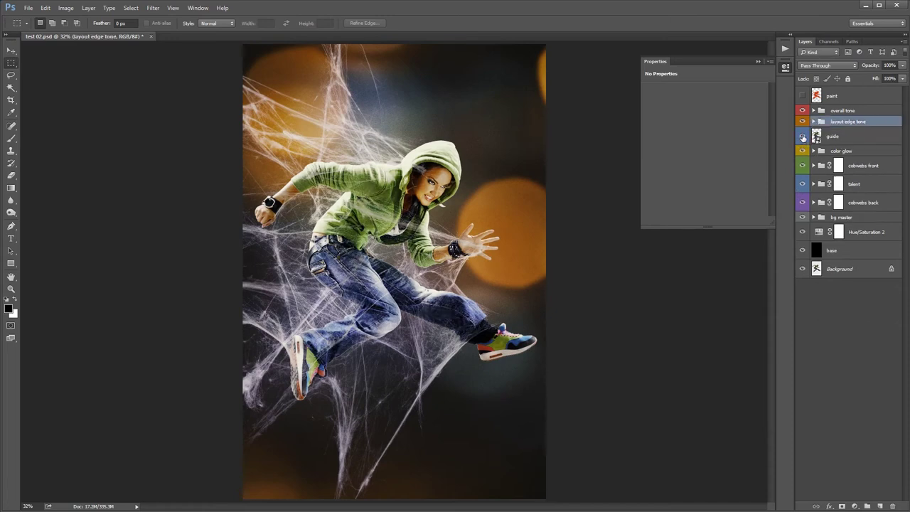
click(803, 136)
click(843, 151)
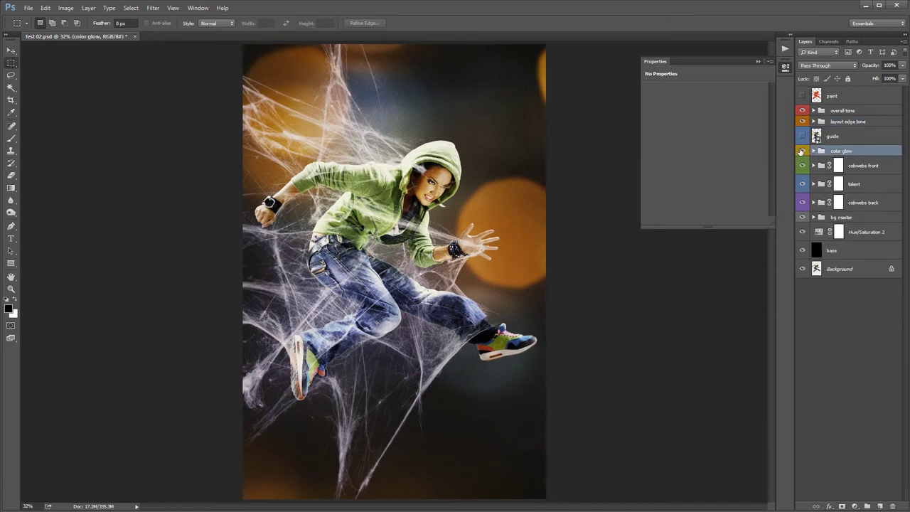
click(801, 150)
click(814, 150)
click(838, 165)
click(802, 167)
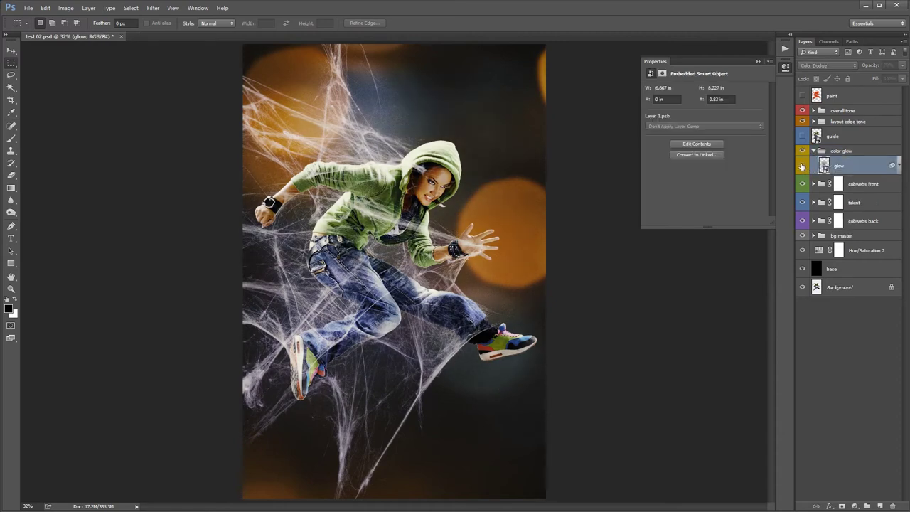
click(802, 166)
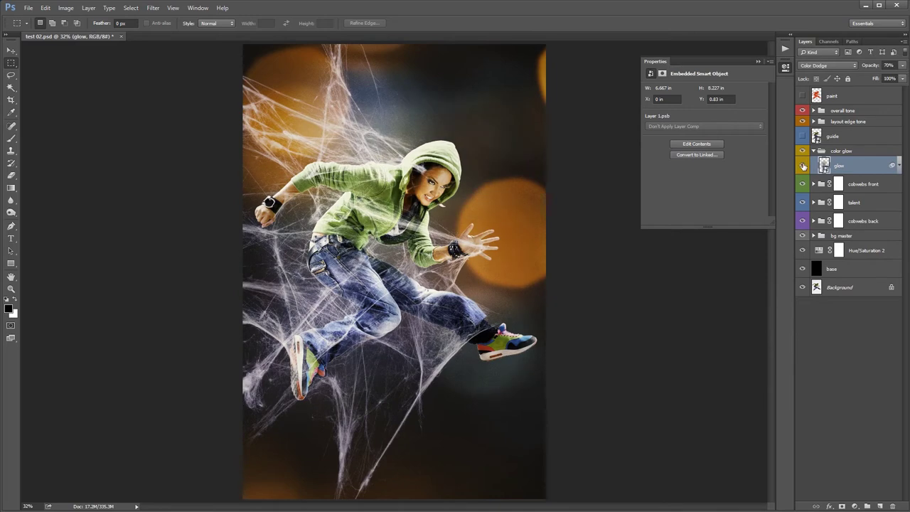
click(814, 151)
- Expand the cobwebs front group and toggle its visibility to compare
click(855, 167)
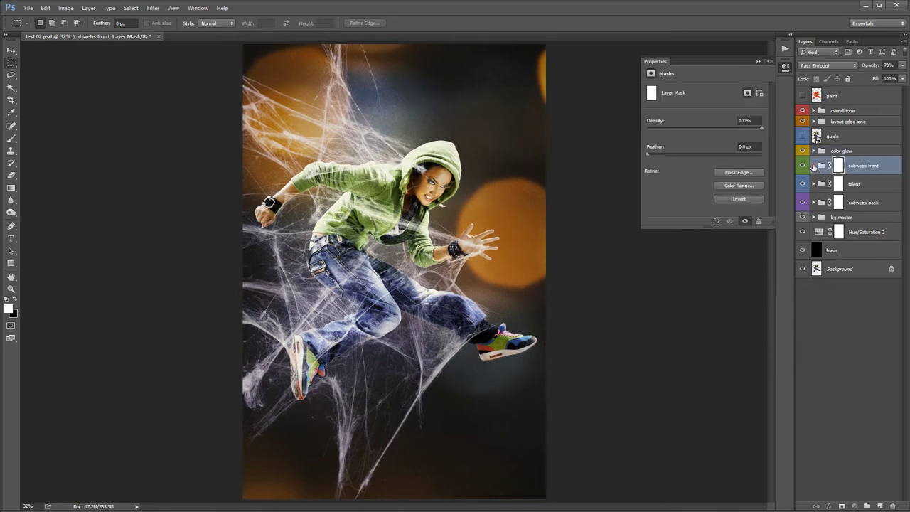
click(814, 166)
click(802, 165)
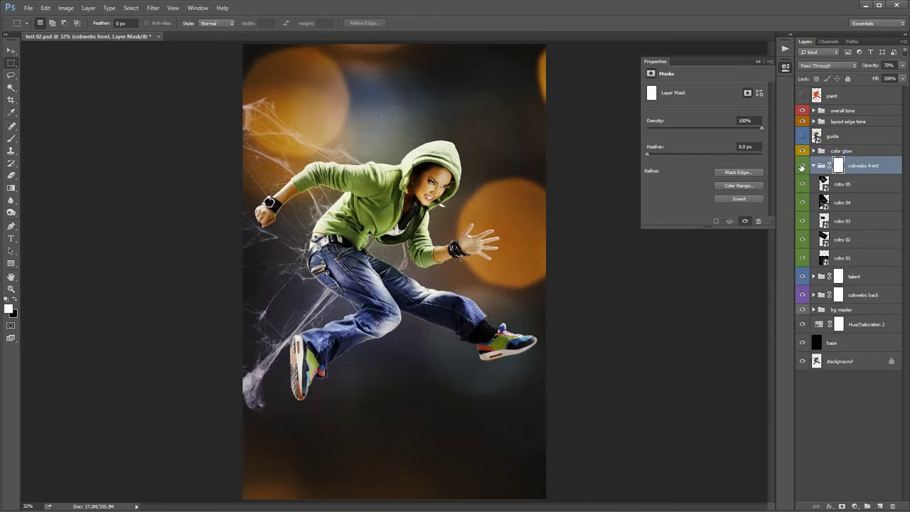
click(802, 166)
- Move the cobs 05 webs higher and enlarge them toward the top-left
click(846, 184)
drag(373, 204, 369, 187)
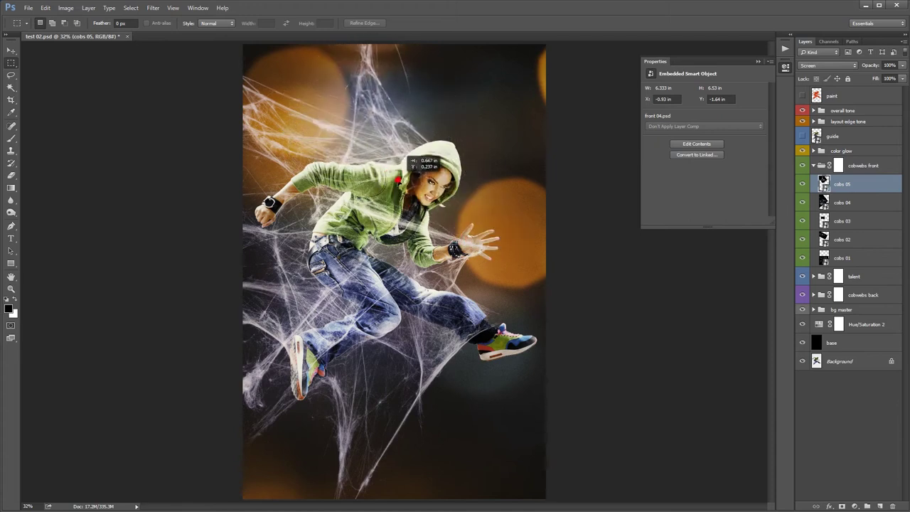
drag(369, 187, 395, 186)
key(ctrl+t)
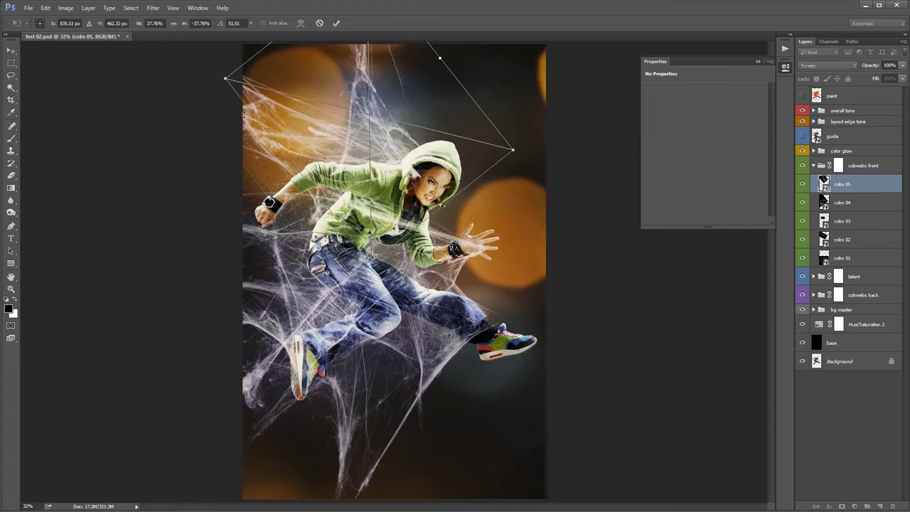
drag(223, 82, 150, 60)
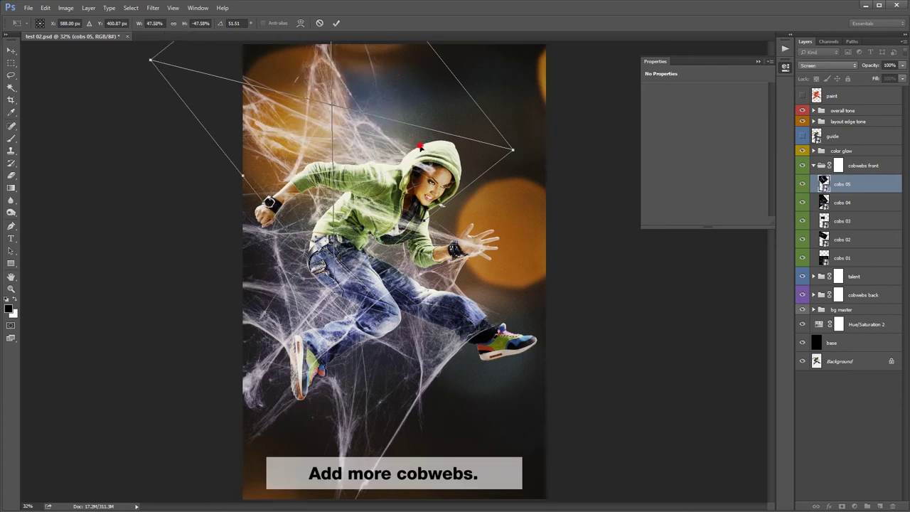
key(Return)
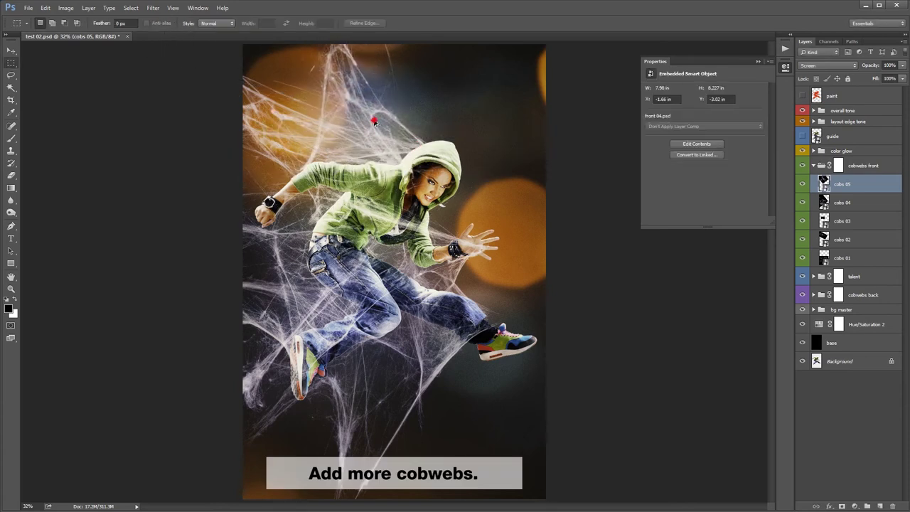
- Add two cobs 05 copies, flipping, rotating and scaling copy 2 to about 44%×33% over the torso
mouse_move(374, 122)
mouse_down()
mouse_move(528, 484)
mouse_move(487, 157)
mouse_up()
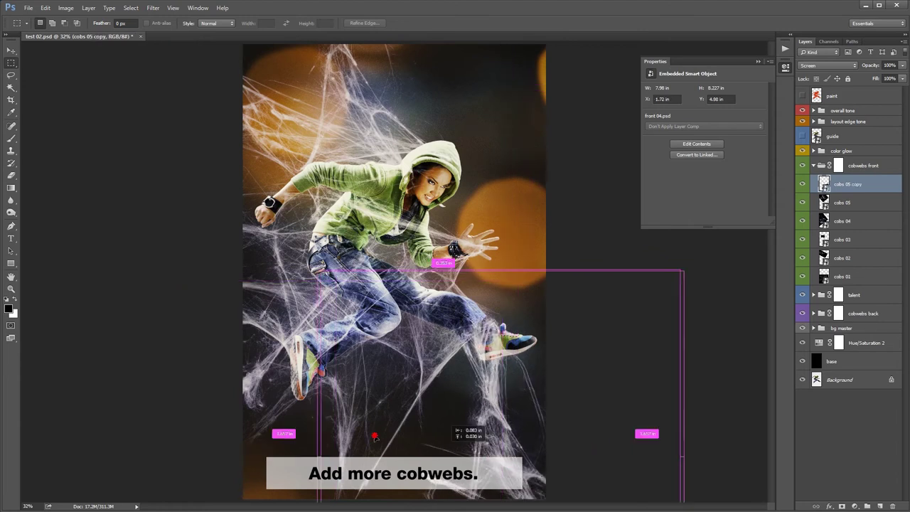
key(ctrl+t)
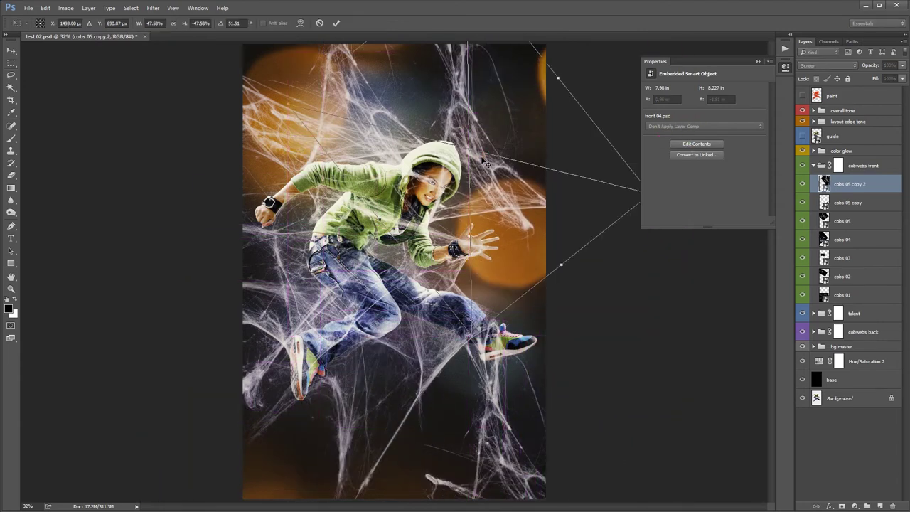
right_click(524, 159)
click(555, 290)
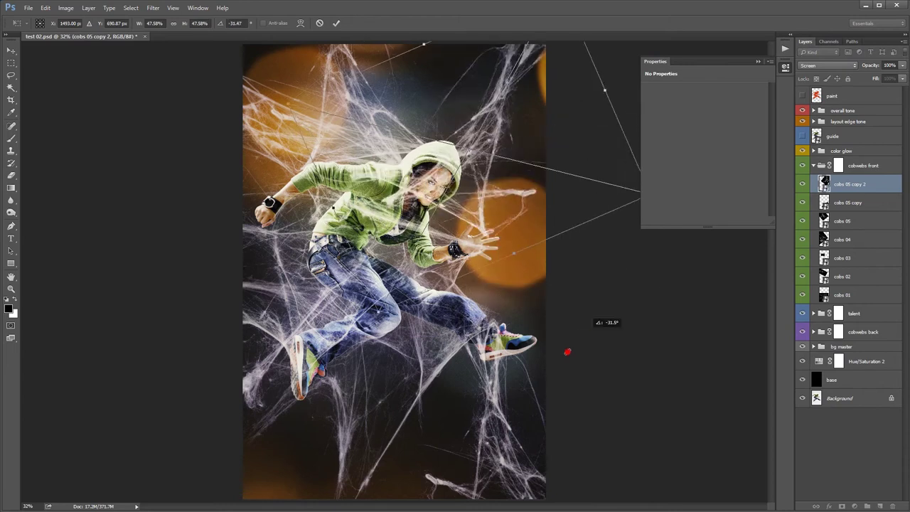
drag(614, 238, 530, 377)
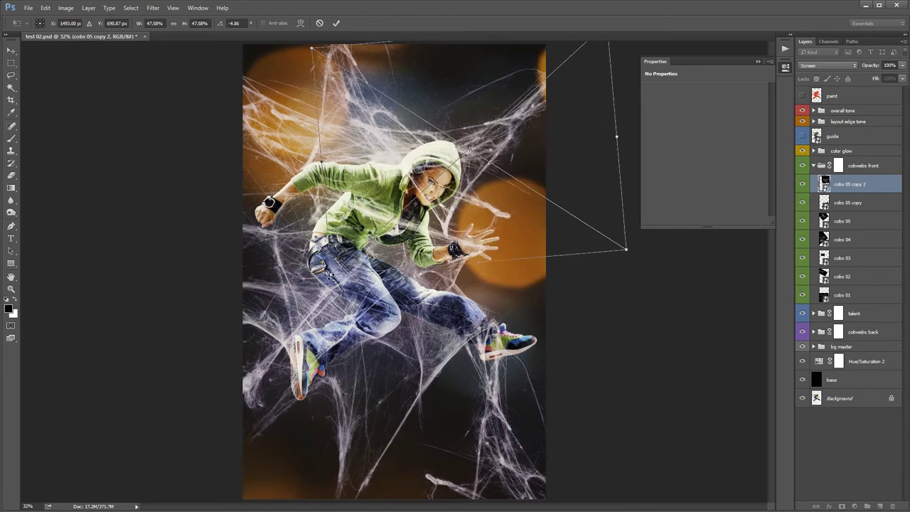
drag(626, 249, 562, 213)
mouse_move(562, 71)
mouse_down()
mouse_move(482, 153)
mouse_move(600, 80)
mouse_up()
drag(565, 132, 635, 120)
mouse_move(486, 165)
mouse_down()
mouse_move(438, 226)
mouse_move(492, 204)
mouse_up()
key(Return)
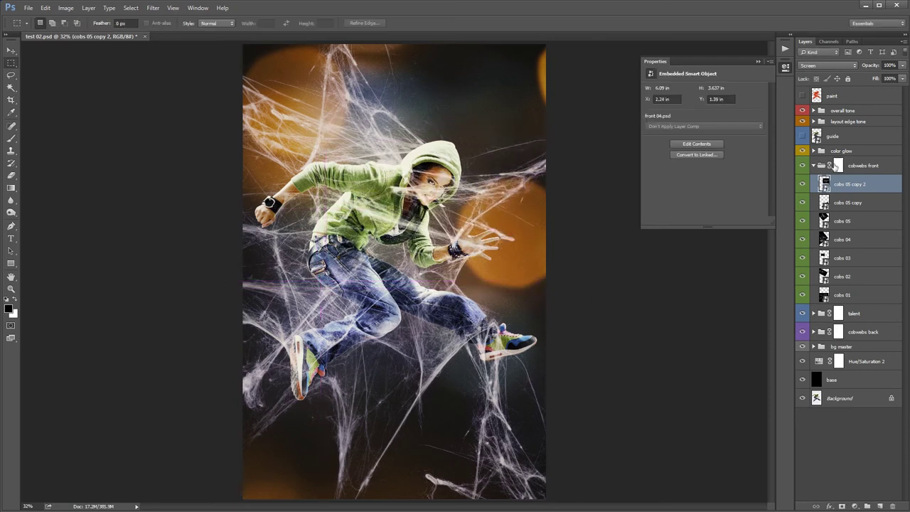
- Paint black on the cobwebs front mask with a 300 px soft brush to clear the dancer's face
click(835, 166)
click(11, 138)
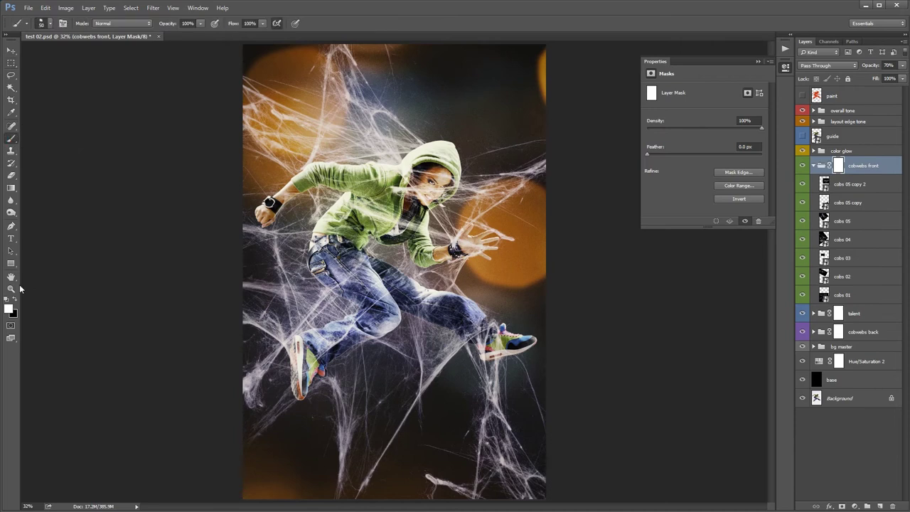
click(15, 301)
right_click(356, 248)
click(341, 296)
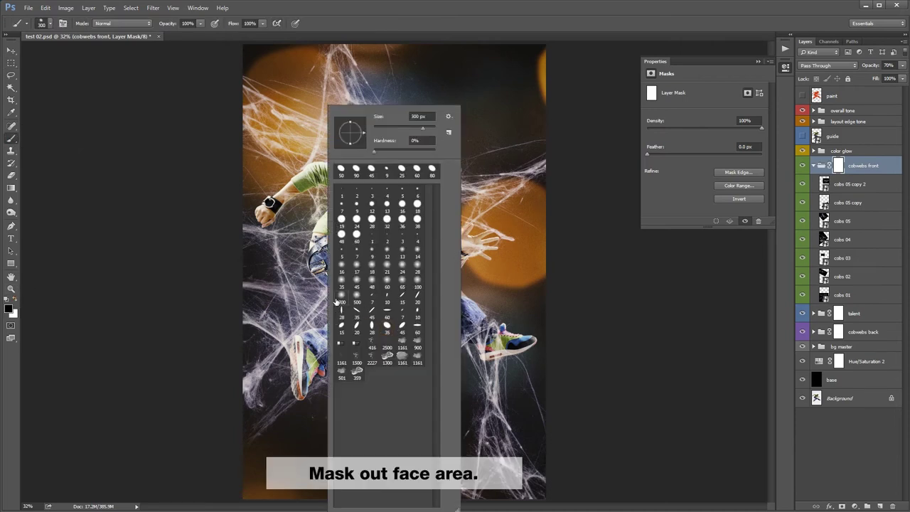
key(Return)
drag(437, 186, 412, 182)
- Airbrush at 30% flow to thin the webs over the cheek, chest and jeans
click(276, 23)
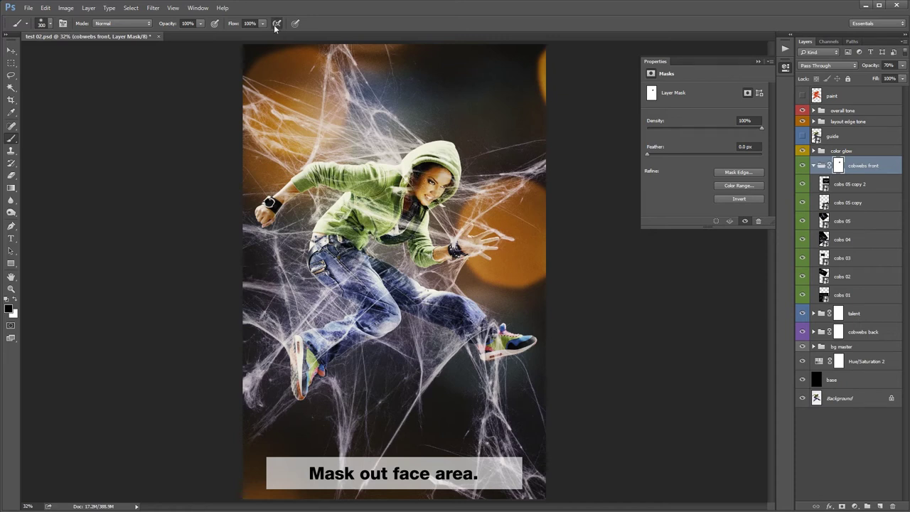
key(3)
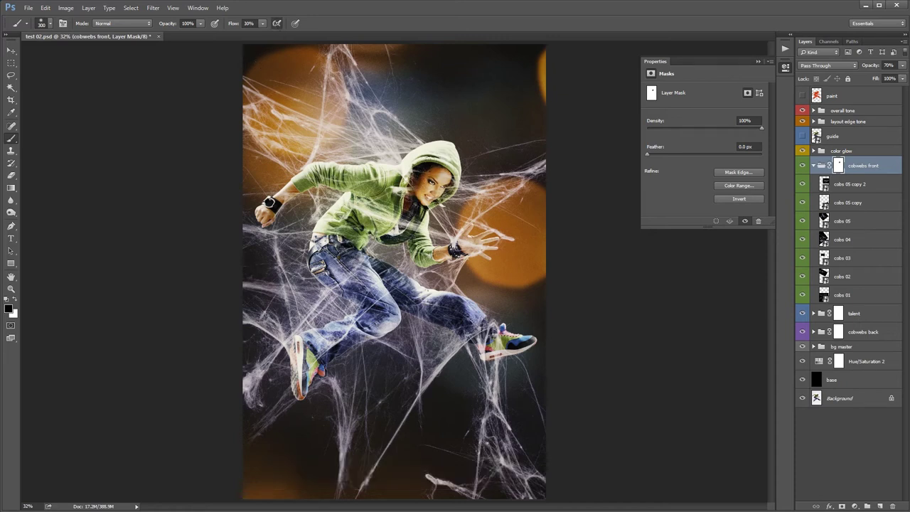
drag(450, 184, 442, 169)
drag(397, 220, 362, 181)
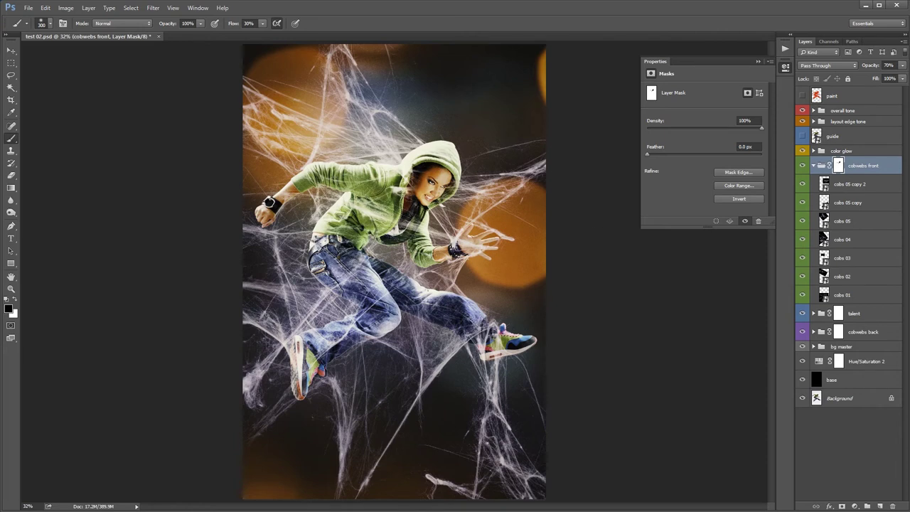
drag(341, 257, 359, 281)
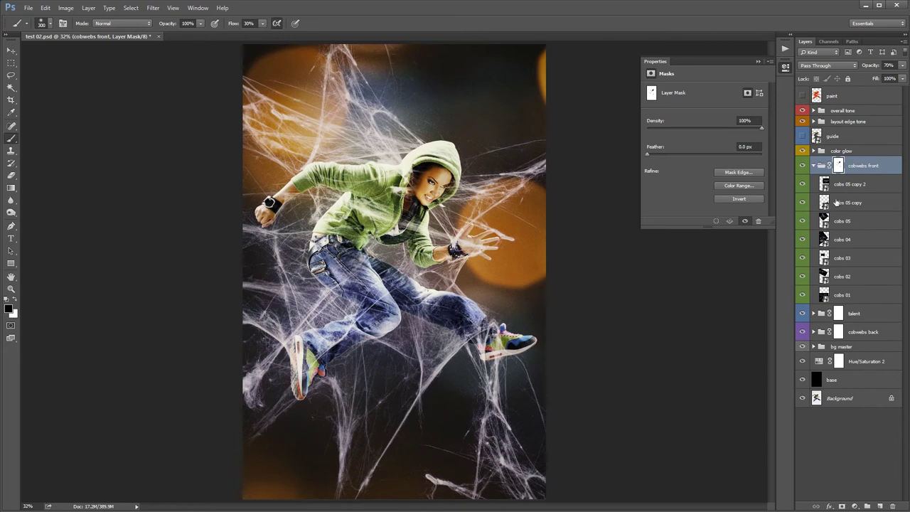
- Check the cobs layers' webs, then nudge cobs 04 to about X −5.03 in, Y −2.02 in
click(803, 204)
click(803, 221)
click(802, 239)
click(846, 240)
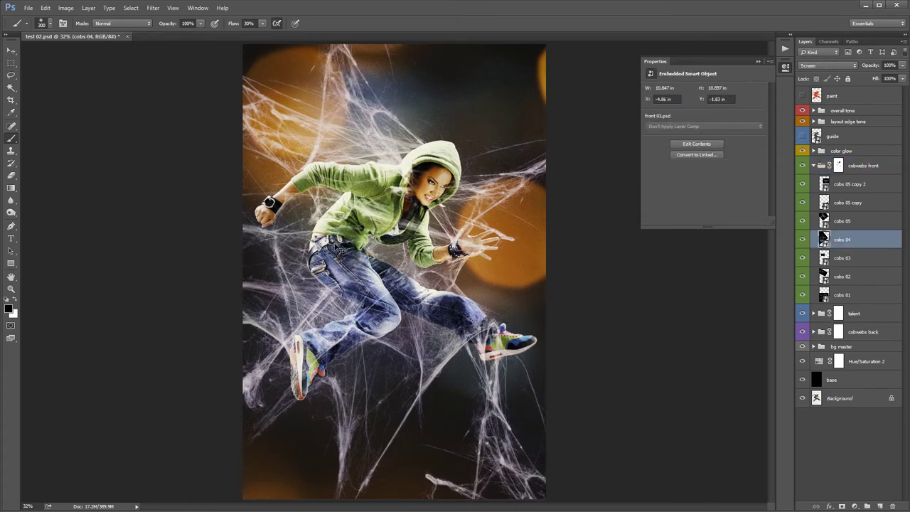
mouse_move(339, 248)
mouse_down()
mouse_move(282, 202)
mouse_move(338, 202)
mouse_up()
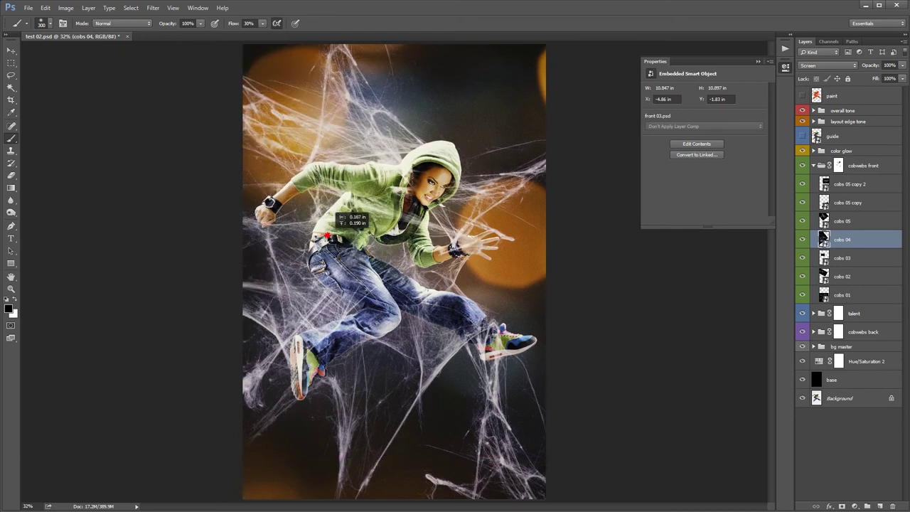
drag(337, 201, 327, 240)
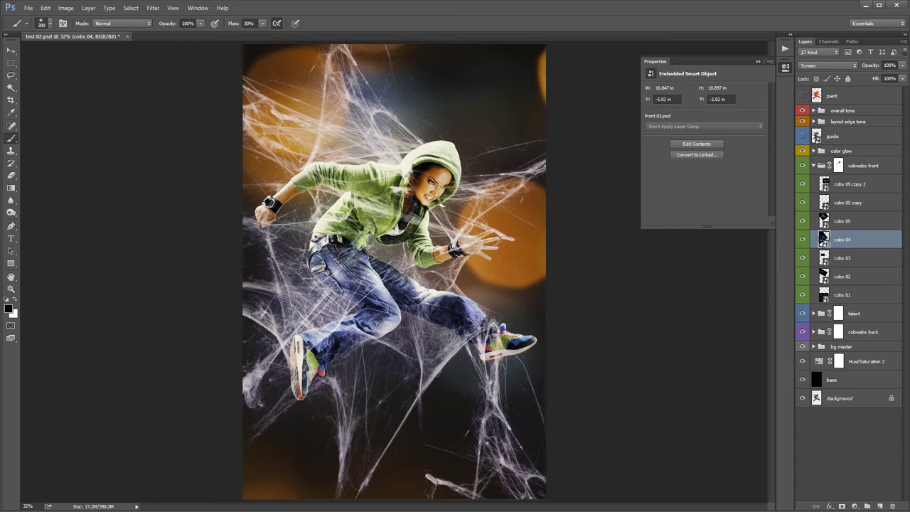
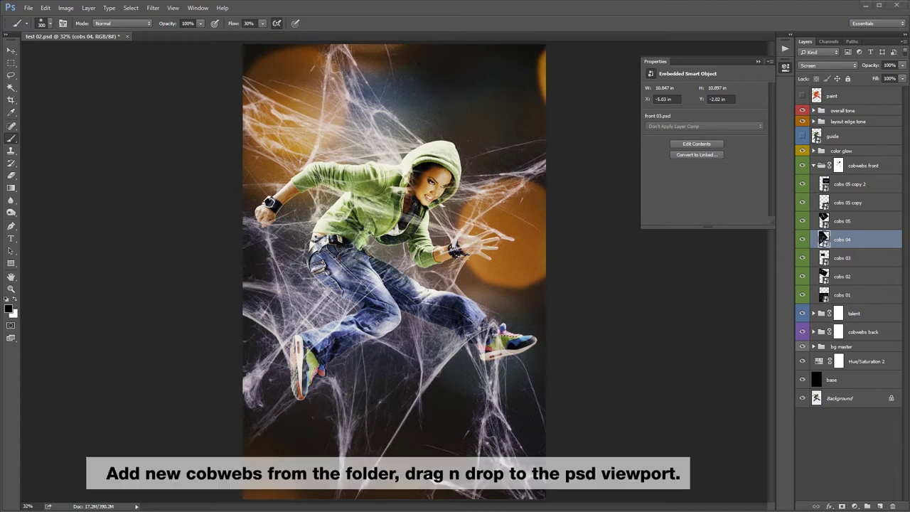
- Place the side 02 cobweb image over the dancer and blend it in Screen mode
drag(478, 138, 465, 165)
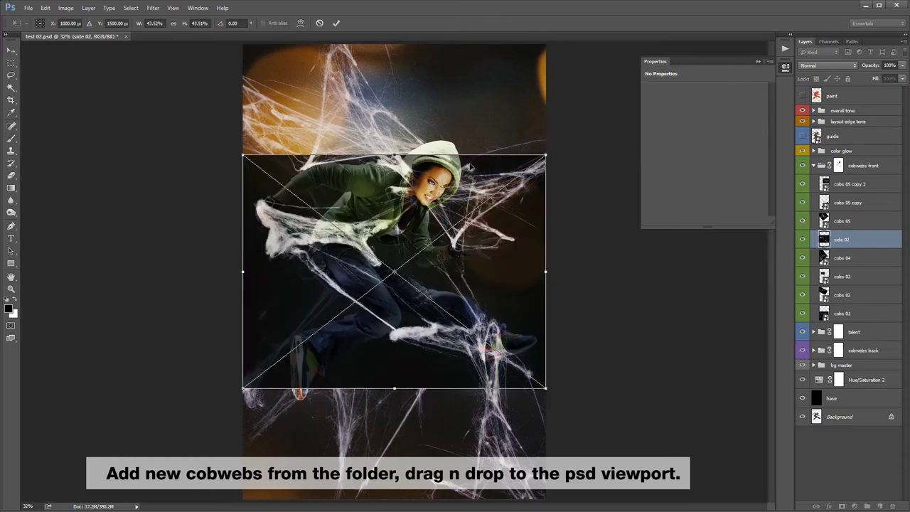
drag(503, 246, 603, 251)
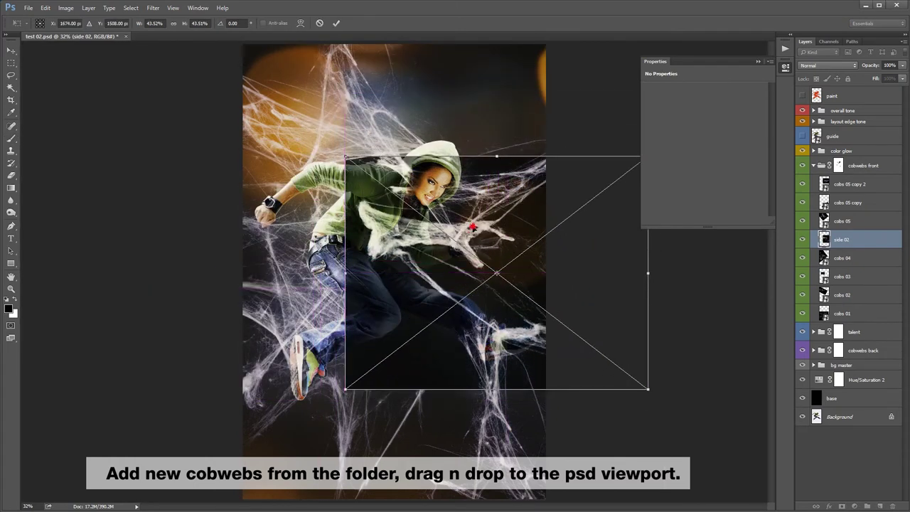
key(Return)
click(827, 65)
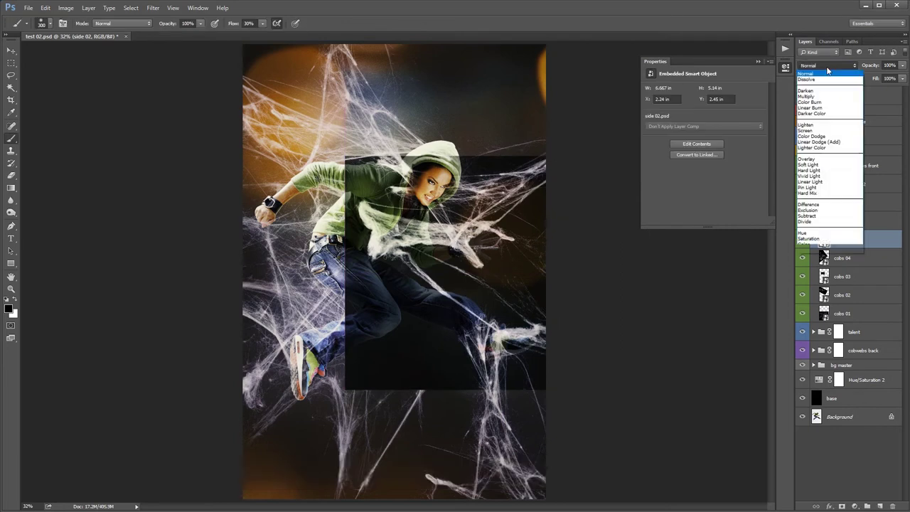
click(815, 132)
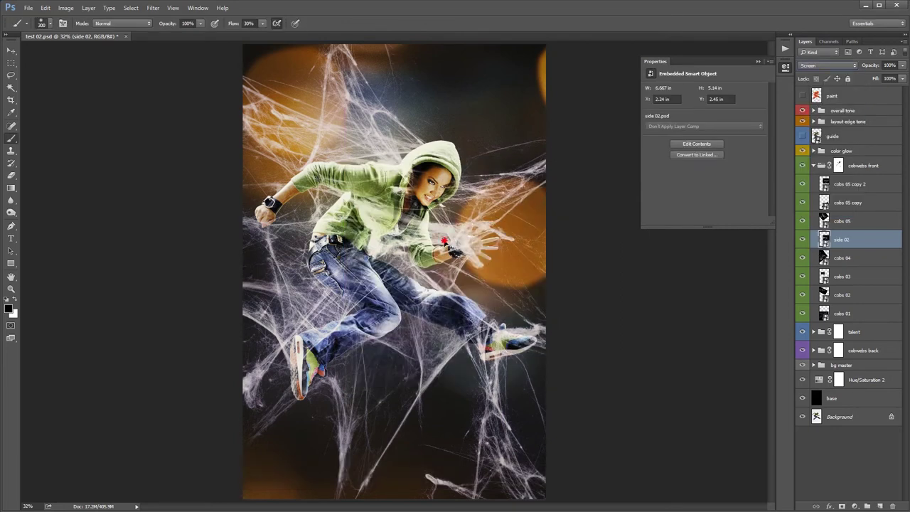
- Flip the side 02 cobweb horizontally and position it around the dancer's lower legs
drag(455, 275, 349, 377)
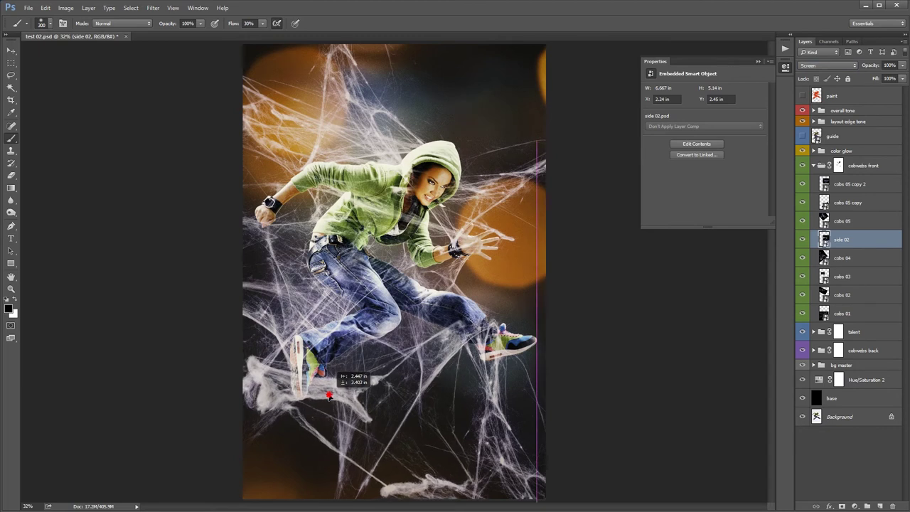
drag(324, 396, 326, 395)
key(ctrl+t)
right_click(421, 351)
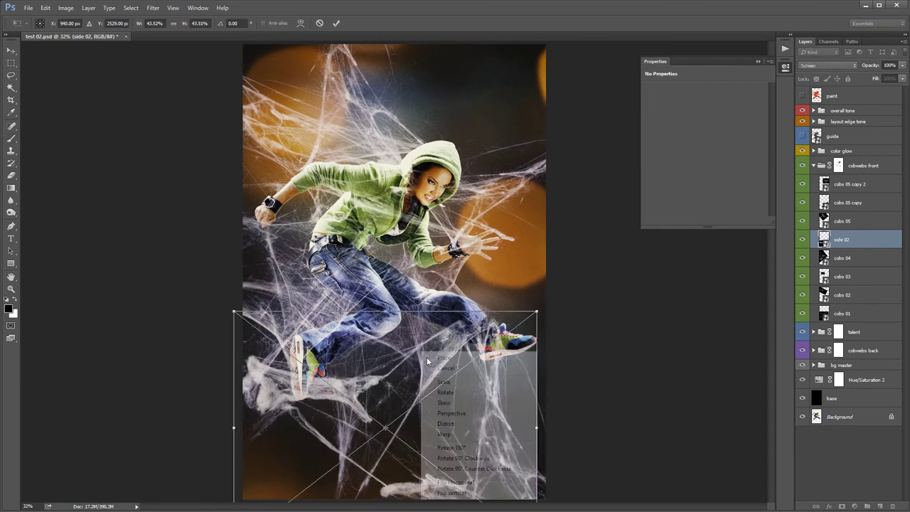
click(454, 482)
mouse_move(492, 382)
mouse_down()
mouse_move(460, 368)
mouse_move(465, 352)
mouse_up()
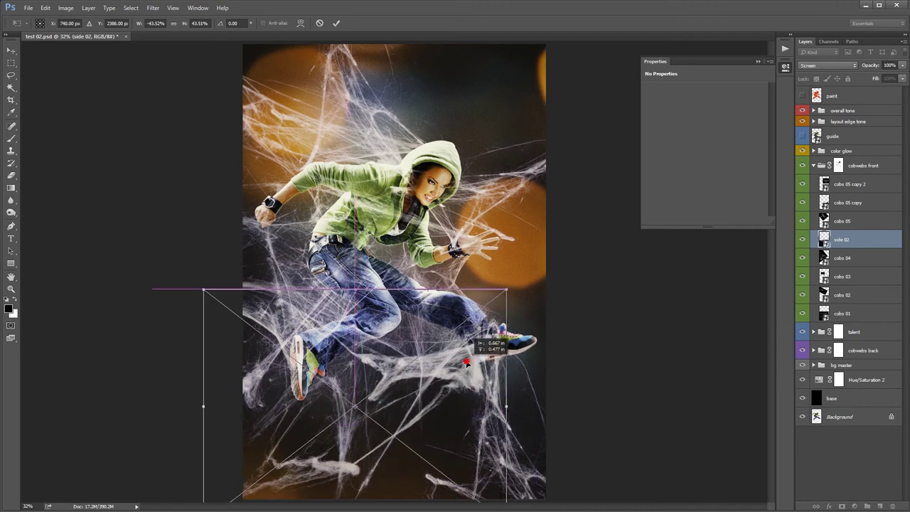
key(b)
key(Return)
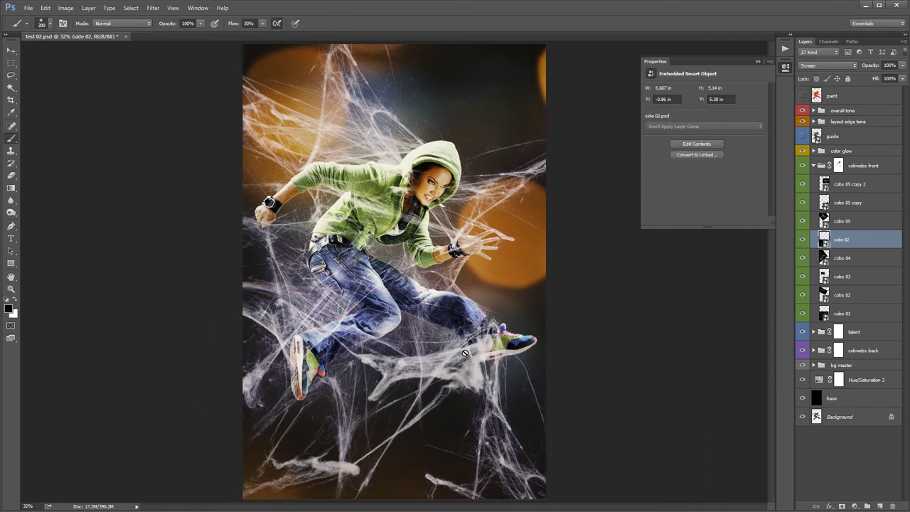
- Hide the cobs 04, cobs 02 and cobs 01 layers to judge their effect
click(844, 259)
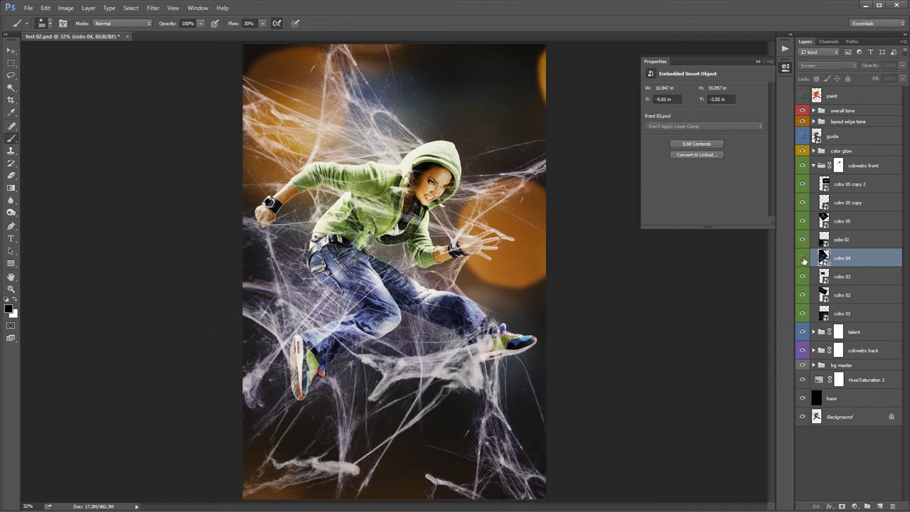
click(802, 258)
click(803, 294)
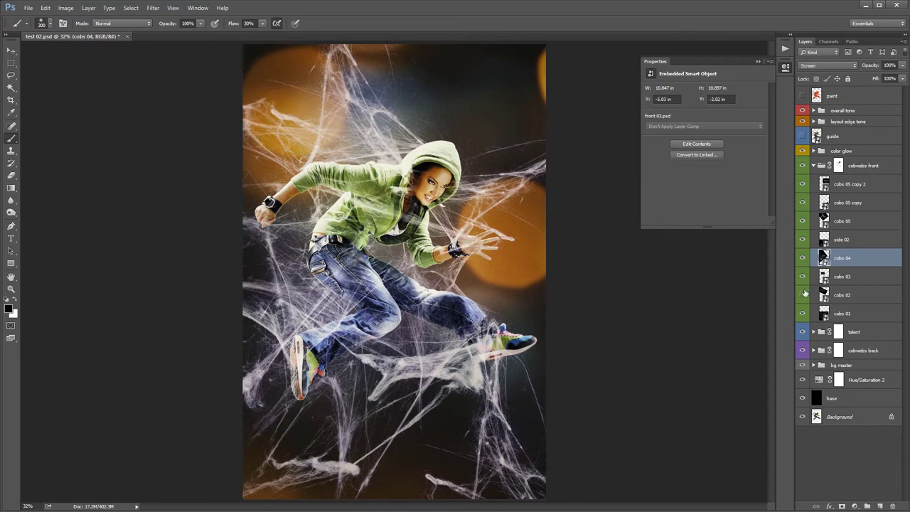
click(802, 313)
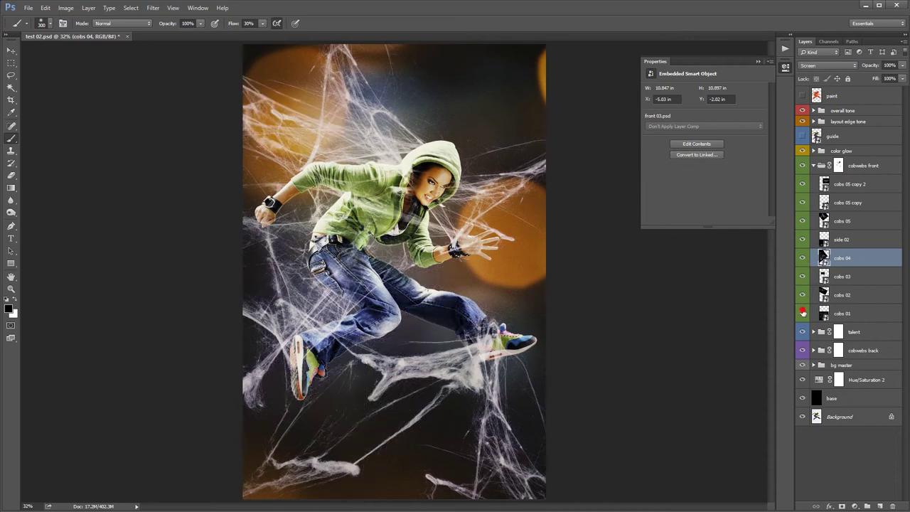
- Try the cobwebs front group at 80%, 90% and 100% opacity
click(853, 165)
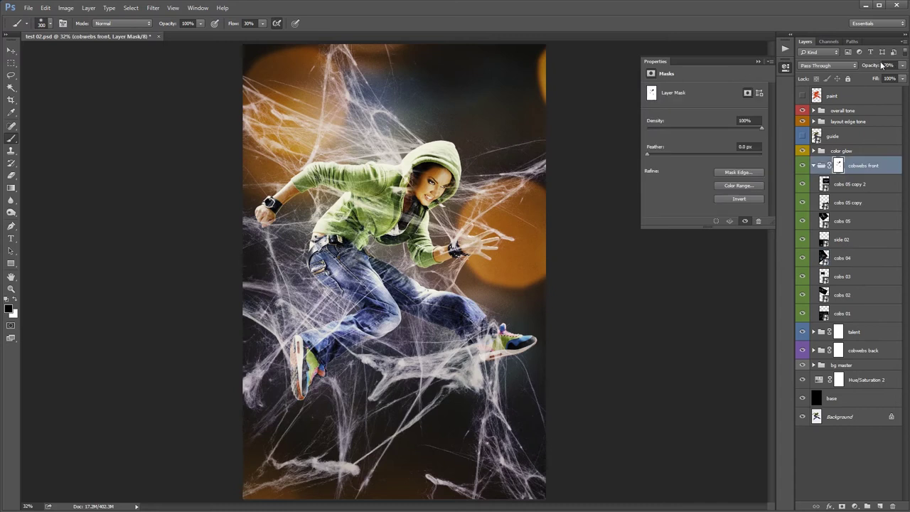
text(30)
click(881, 65)
text(80)
key(Return)
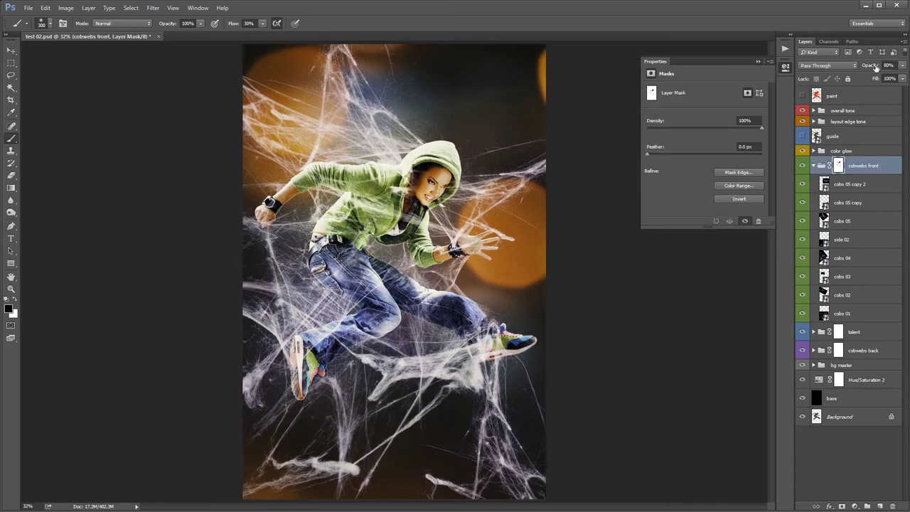
double_click(886, 66)
drag(870, 66, 877, 66)
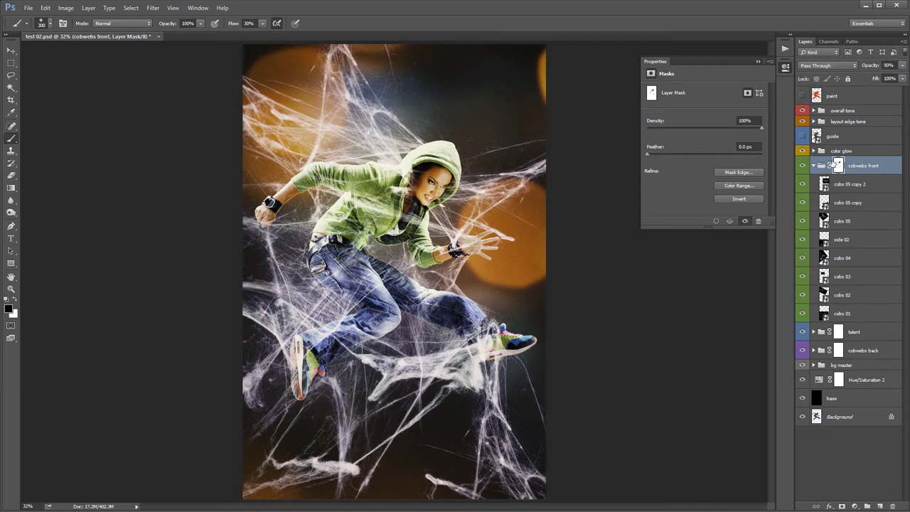
double_click(888, 65)
text(1)
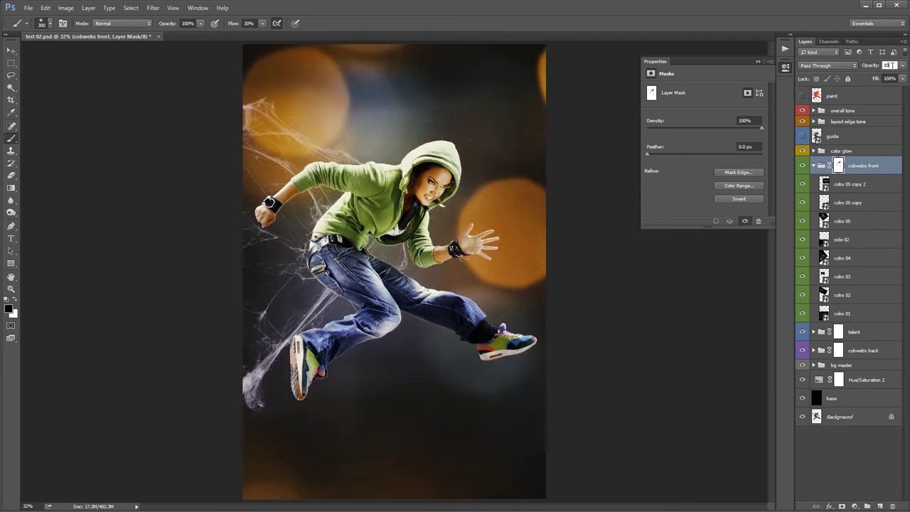
text(00)
key(Return)
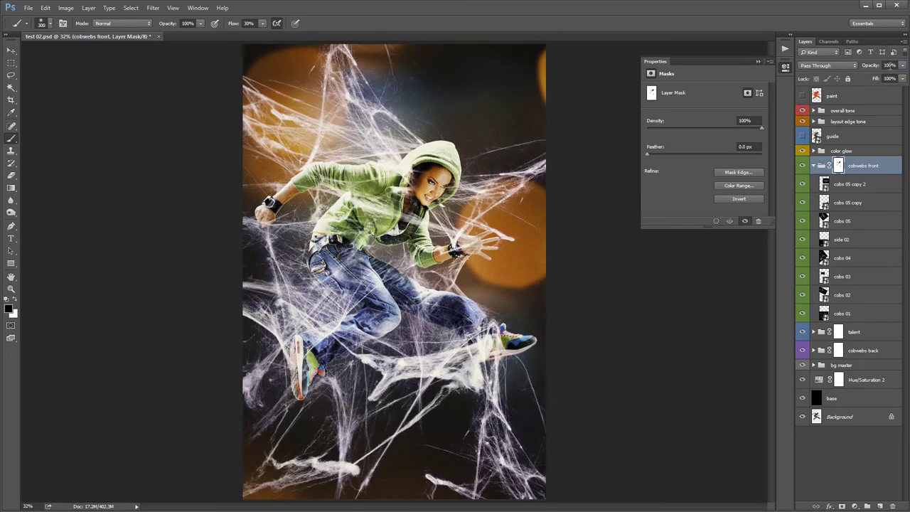
- Settle the cobwebs front group at 70% opacity, then hide it to compare
click(868, 65)
text(5)
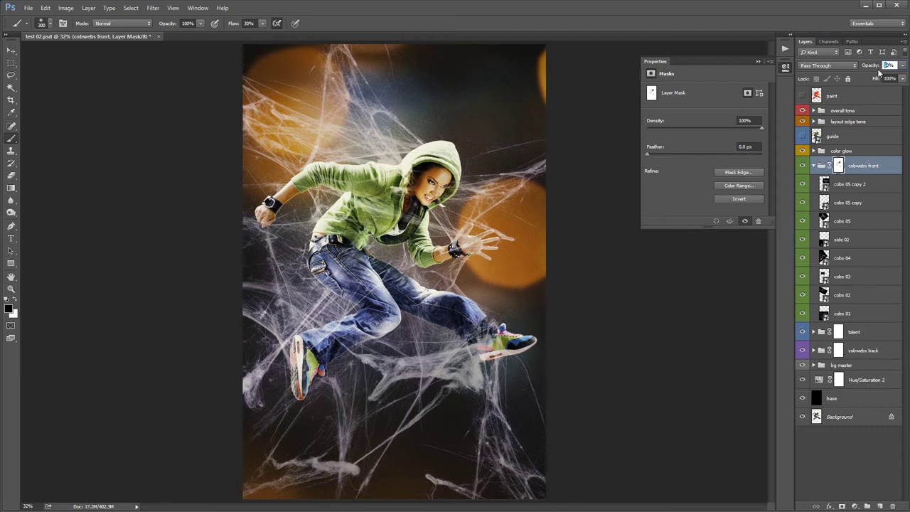
text(70)
key(Return)
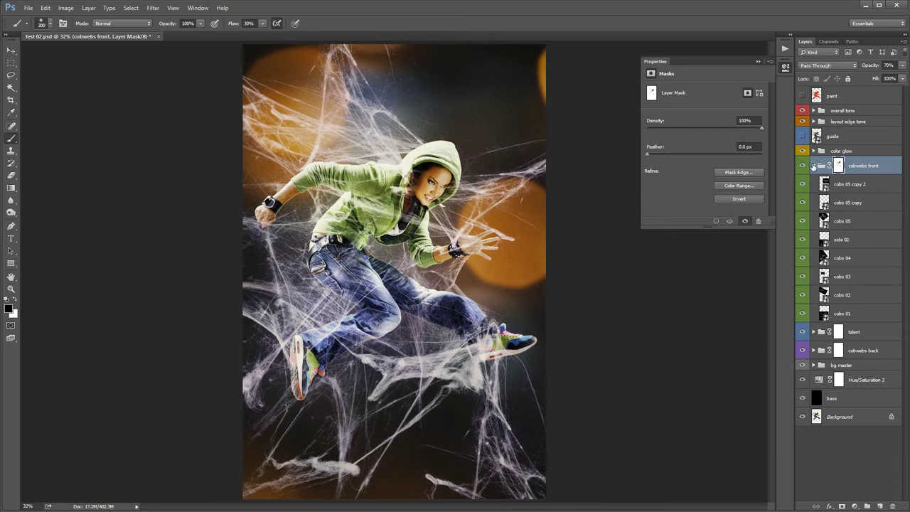
click(813, 166)
- Show the front cobwebs again, toggle the talent group, and expand it
click(801, 166)
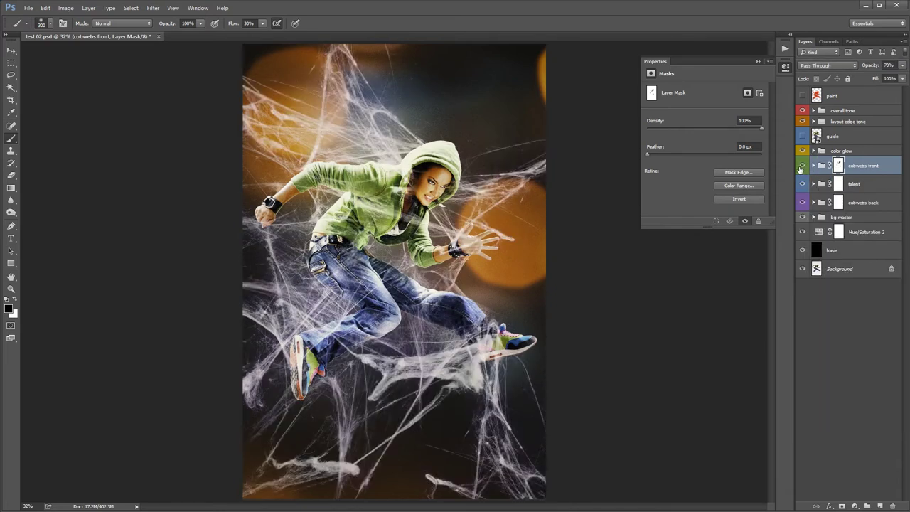
click(863, 185)
click(801, 184)
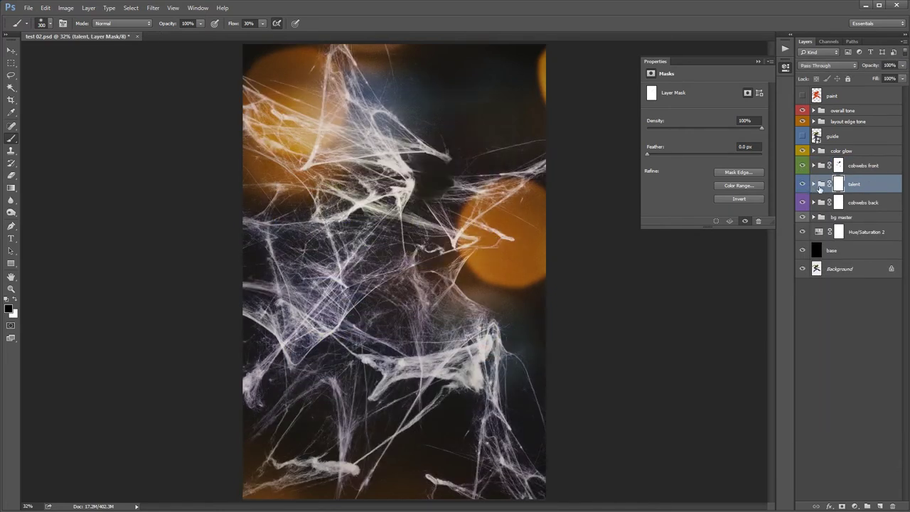
click(802, 184)
click(825, 203)
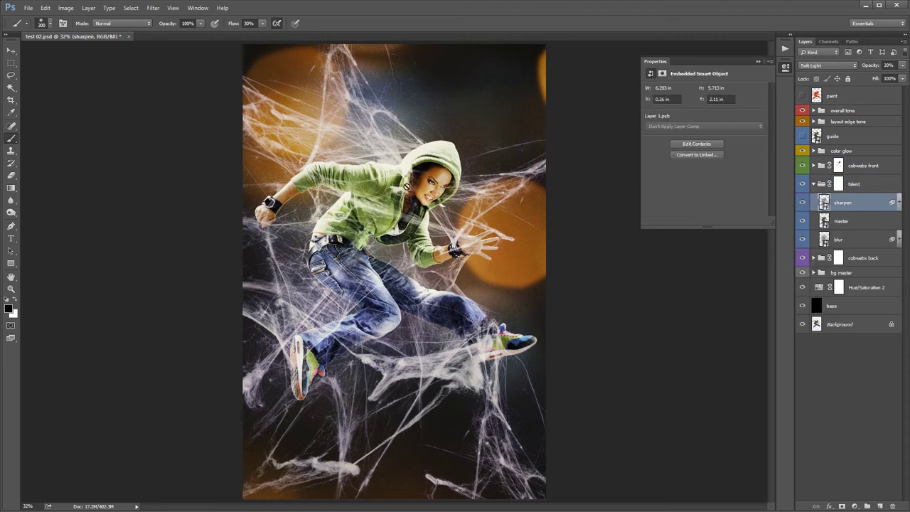
- Zoom in, toggle the sharpen layer to compare detail, and reveal its smart filters
scroll(405, 185, up, 1)
scroll(405, 185, up, 1)
scroll(405, 184, up, 1)
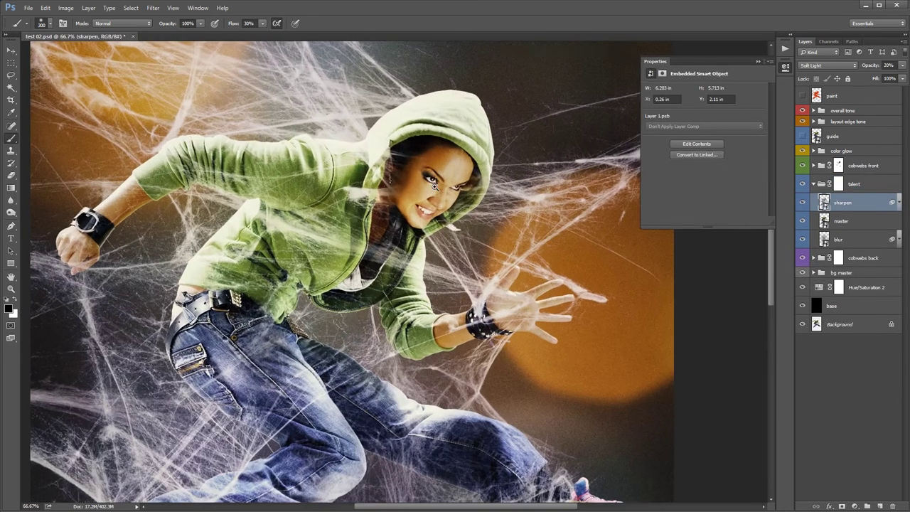
click(802, 203)
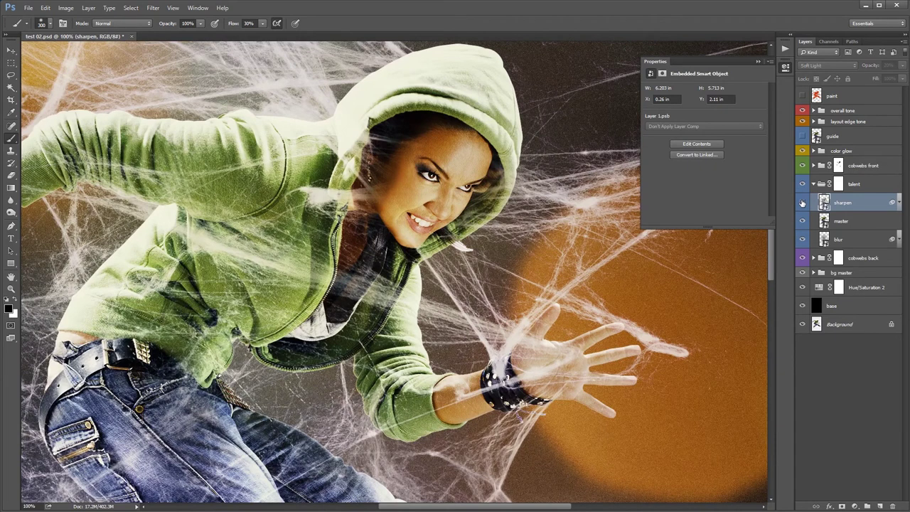
scroll(455, 169, up, 1)
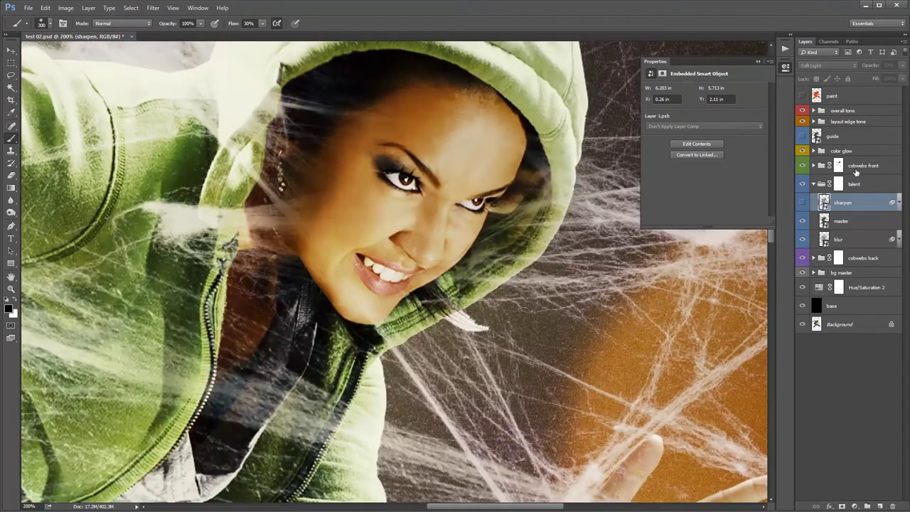
click(802, 202)
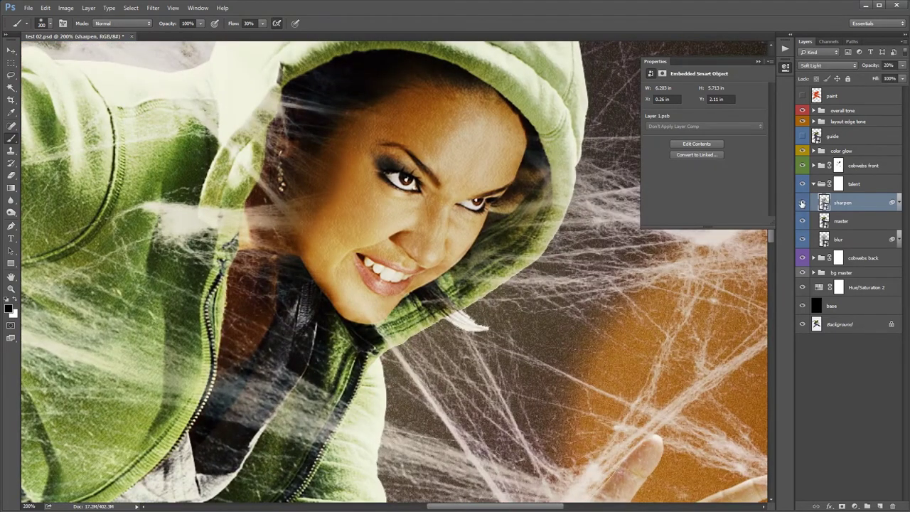
click(802, 203)
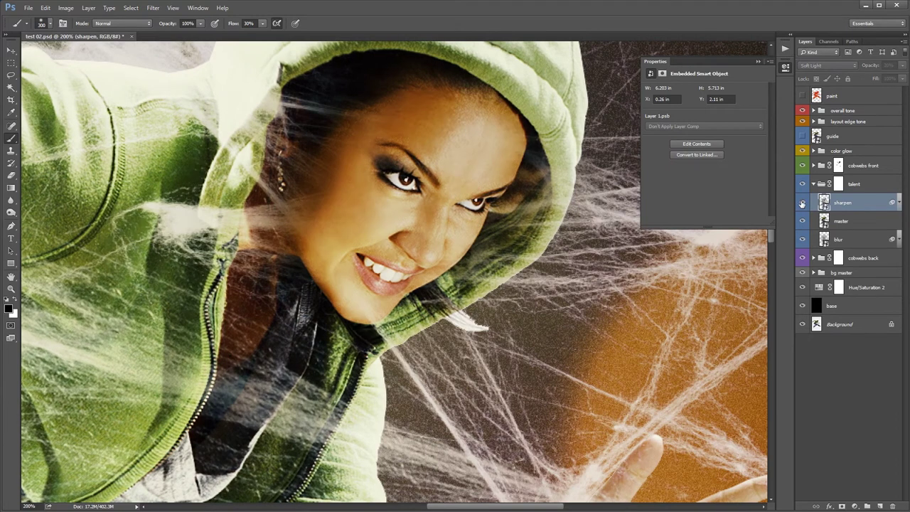
click(802, 203)
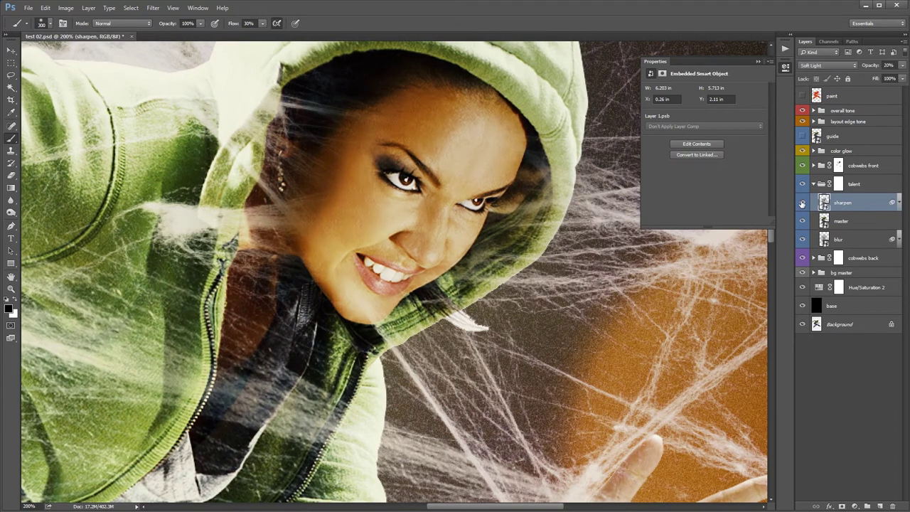
click(899, 203)
- Adjust the sharpen layer's Bas Relief detail and smoothness, then compare with the layer hidden
double_click(869, 237)
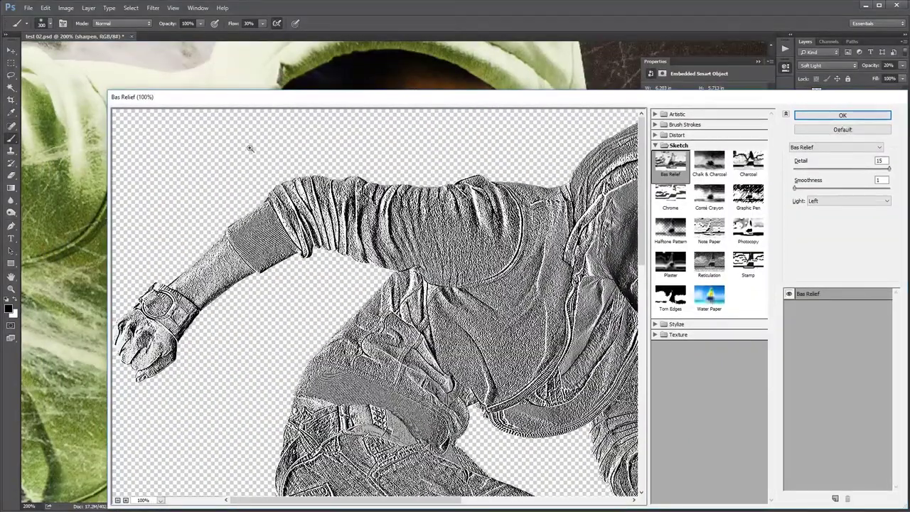
key(ctrl+minus)
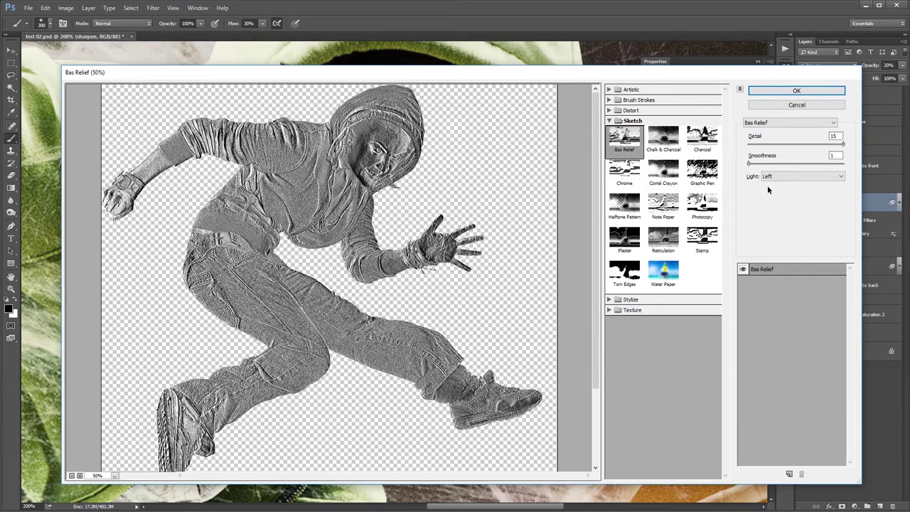
drag(843, 145, 815, 144)
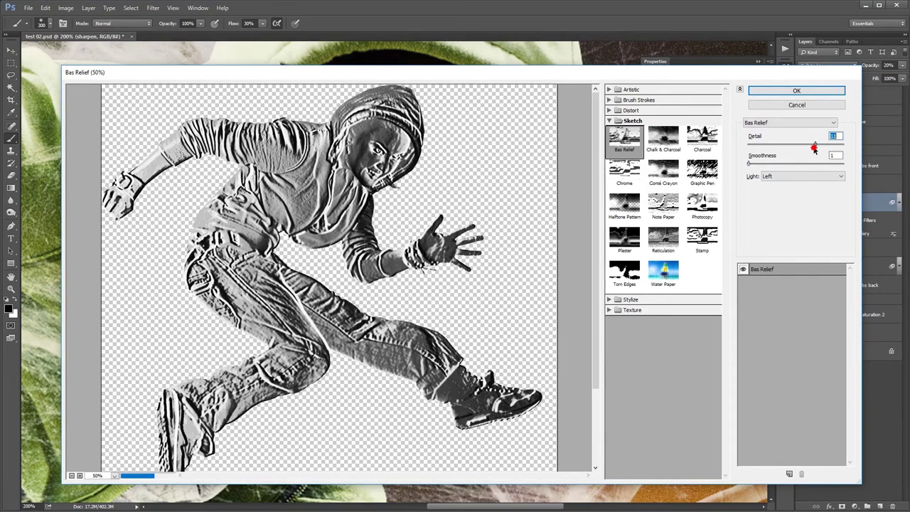
drag(748, 164, 775, 163)
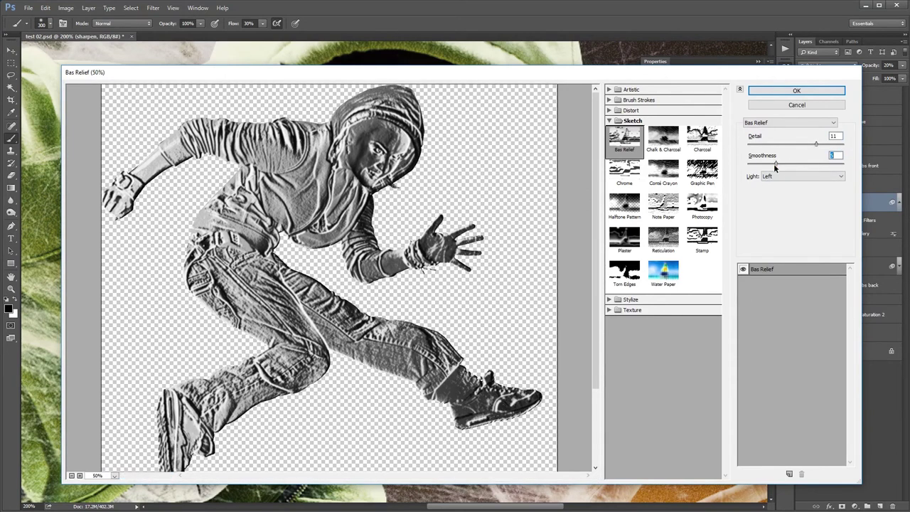
click(798, 95)
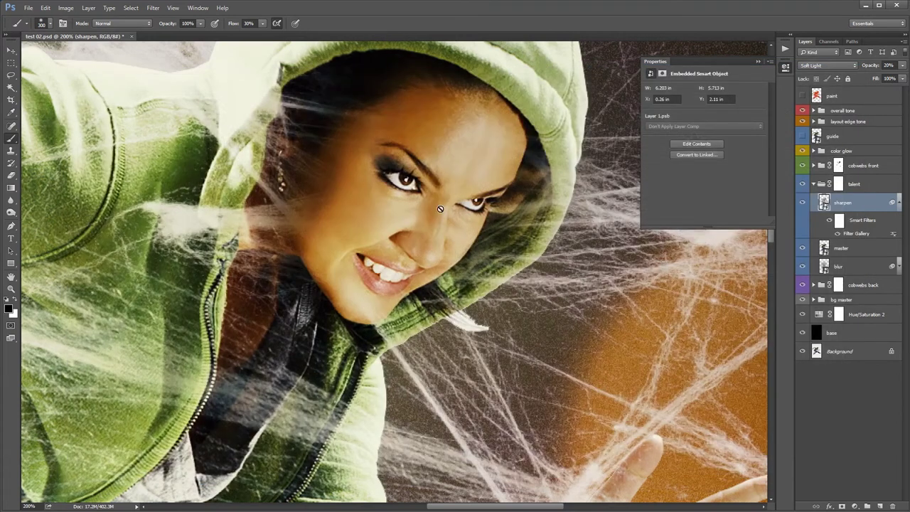
click(801, 203)
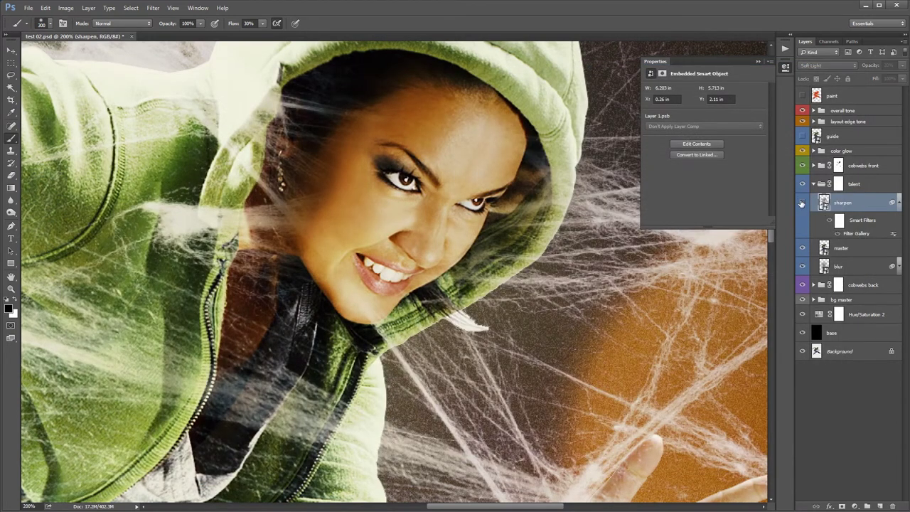
click(801, 202)
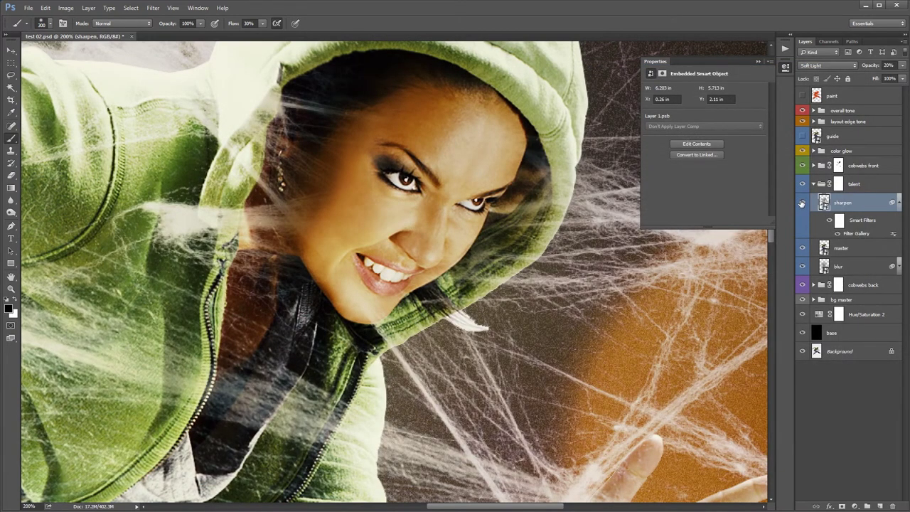
- Set Bas Relief to Detail 12, Smoothness 1 and Bottom Left lighting
double_click(856, 233)
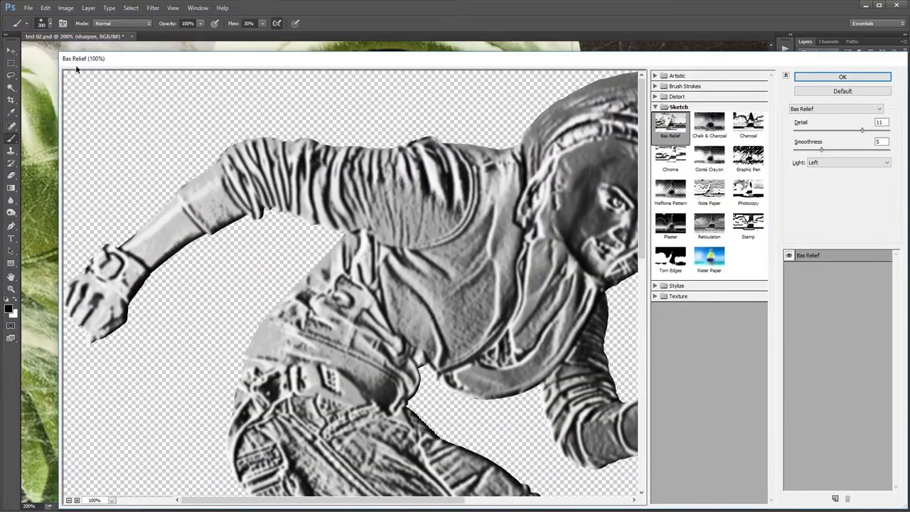
alt+click(78, 73)
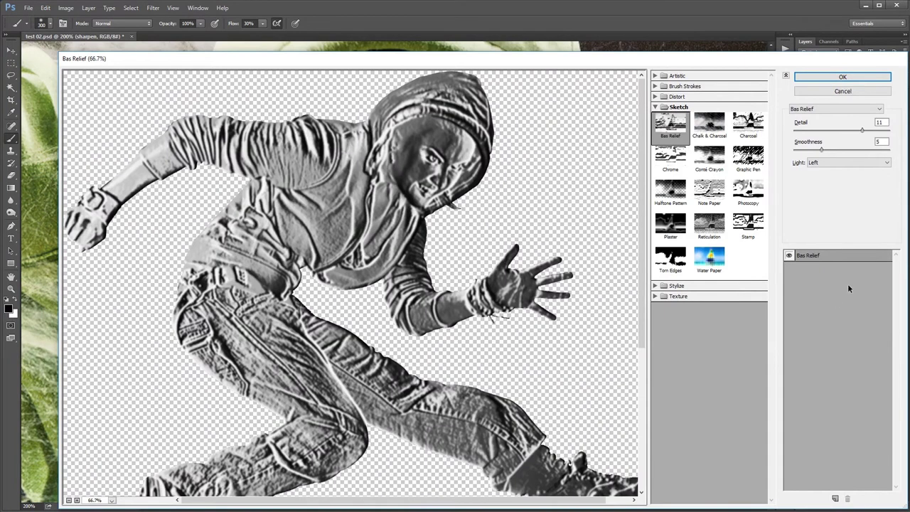
drag(822, 150, 794, 150)
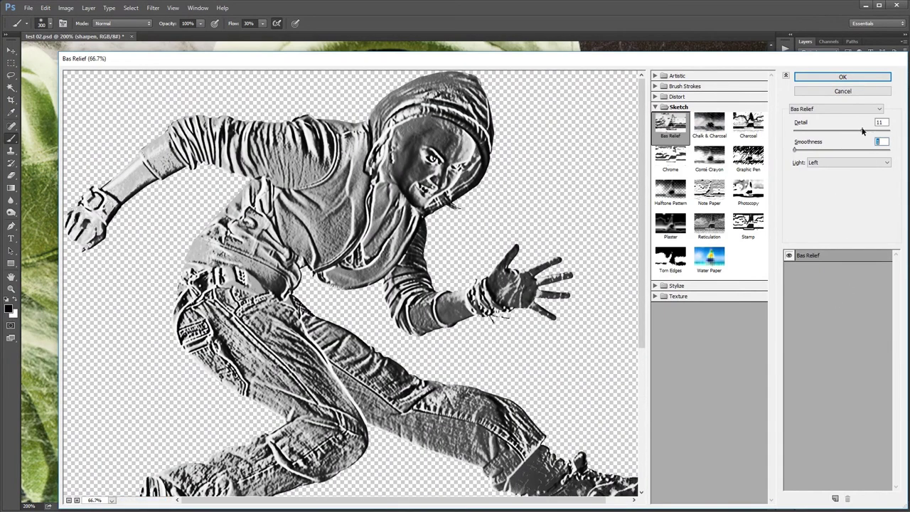
drag(861, 130, 869, 130)
click(867, 161)
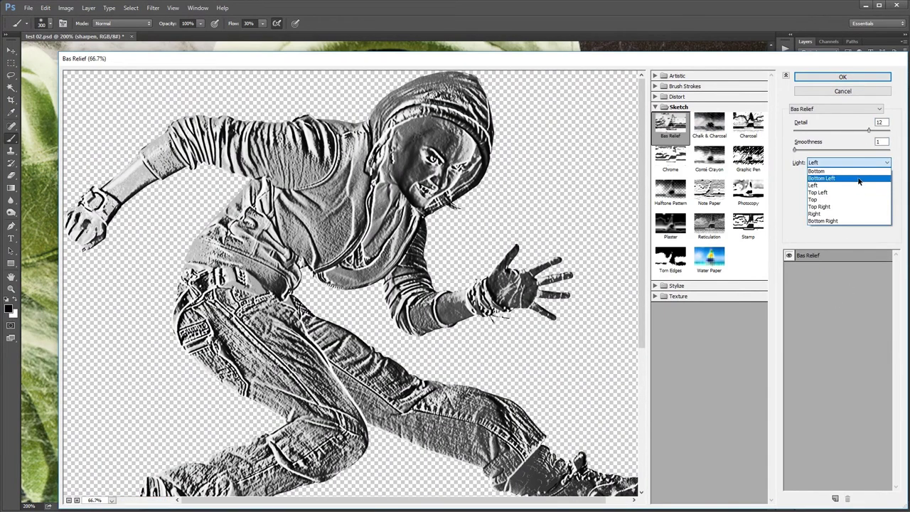
click(858, 177)
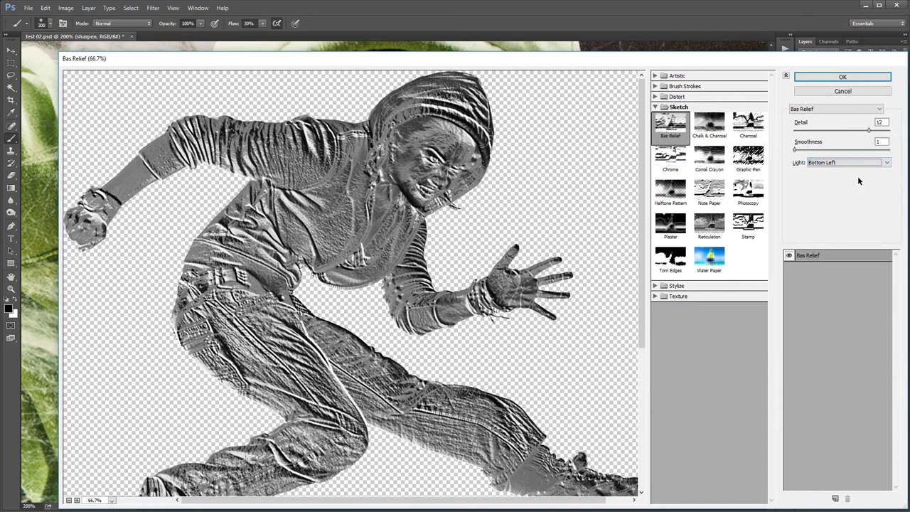
click(842, 77)
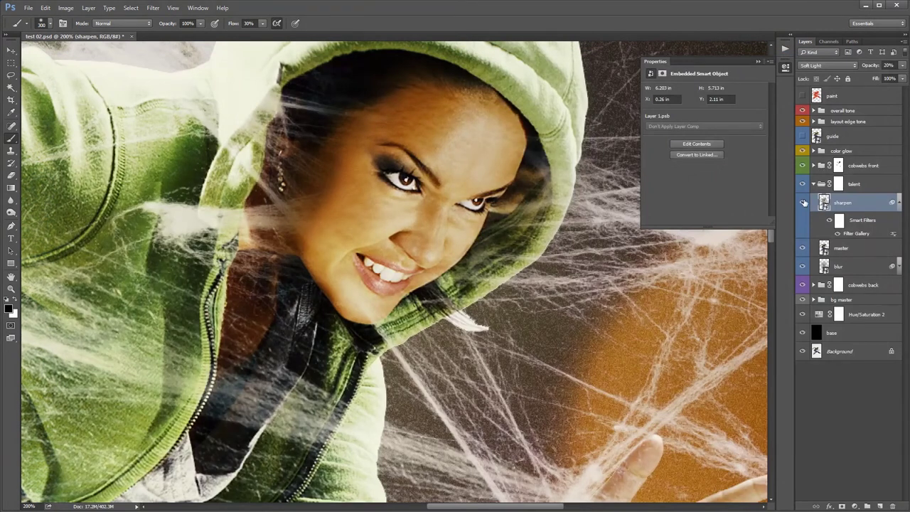
- Test the sharpen layer at 57% opacity, then return it to 20%
click(901, 66)
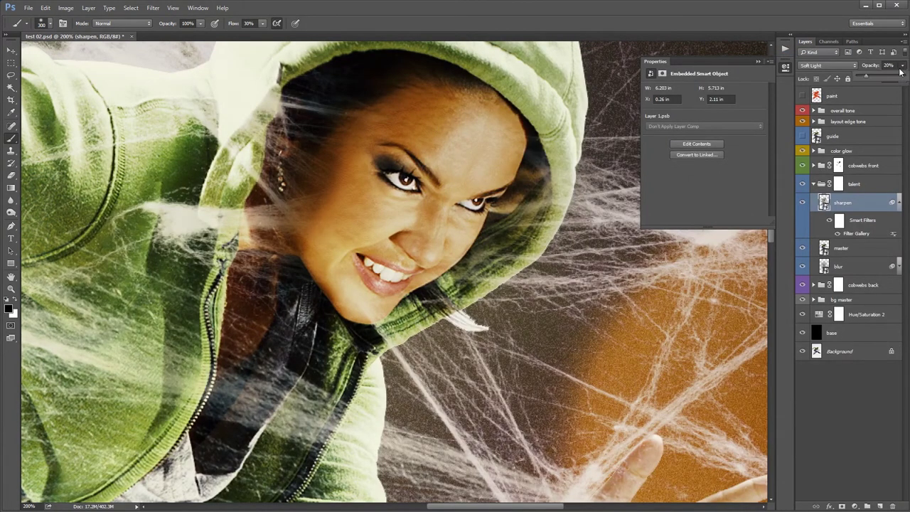
drag(868, 80, 885, 76)
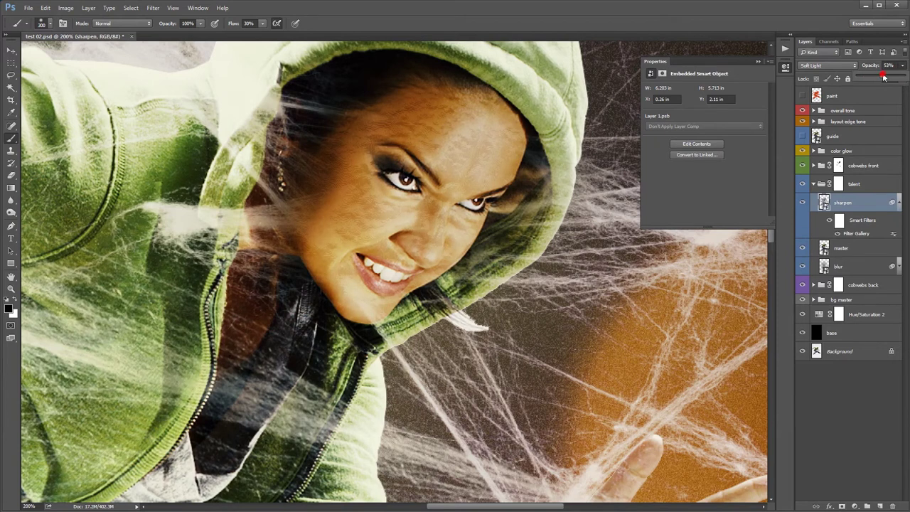
drag(885, 76, 864, 76)
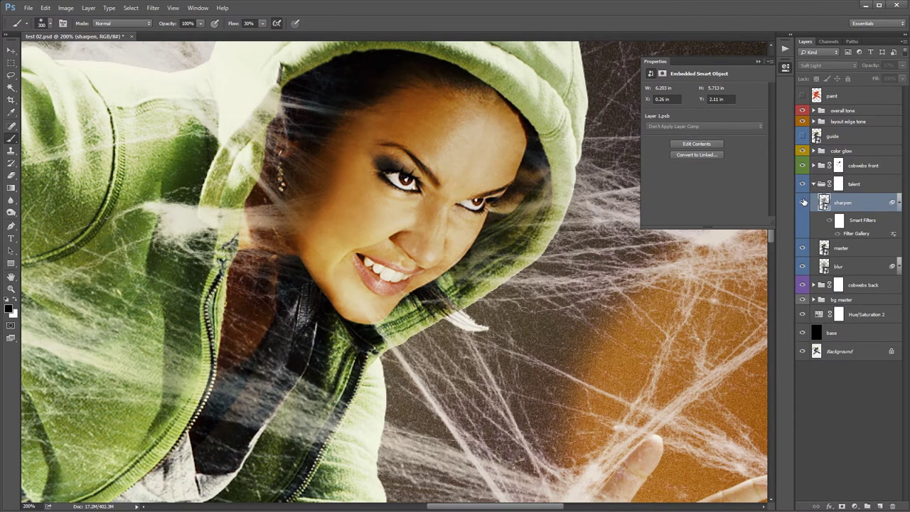
- Zoom out and toggle the master and blur layers to compare the glow
click(805, 249)
click(801, 249)
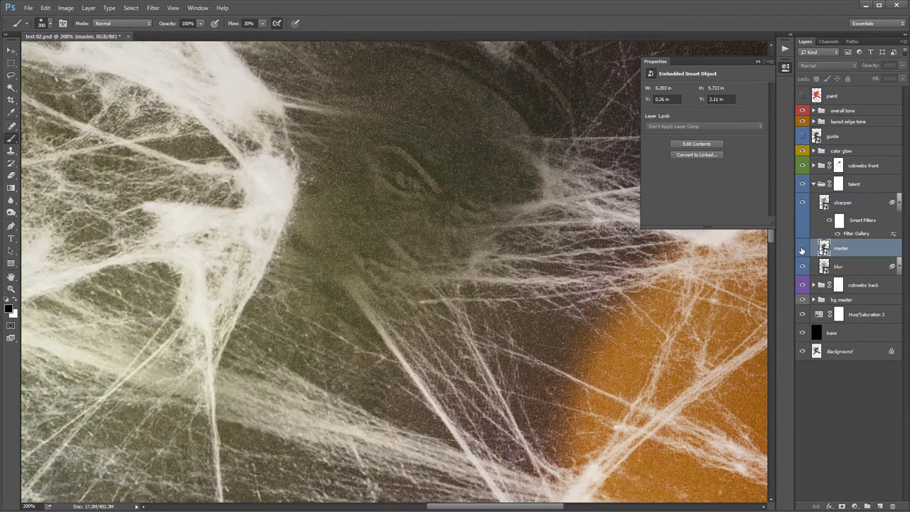
click(802, 249)
key(ctrl+0)
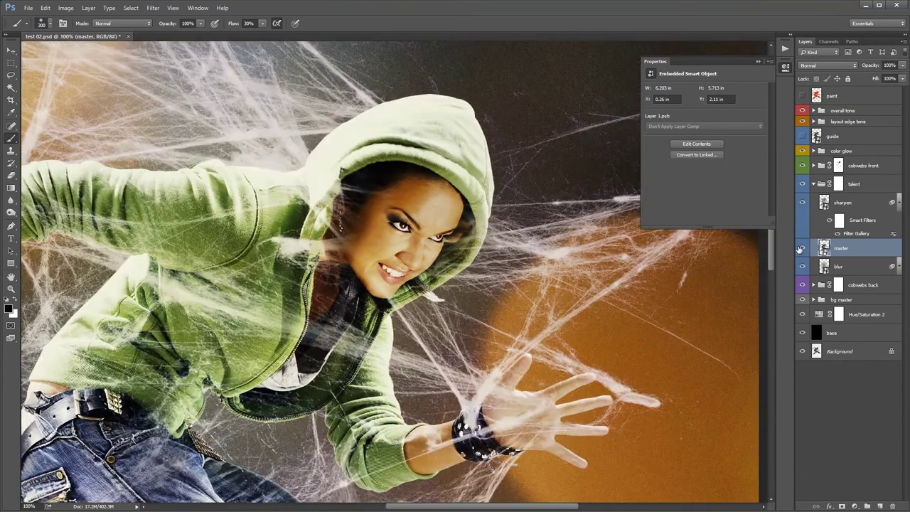
key(alt+bracketleft)
click(802, 266)
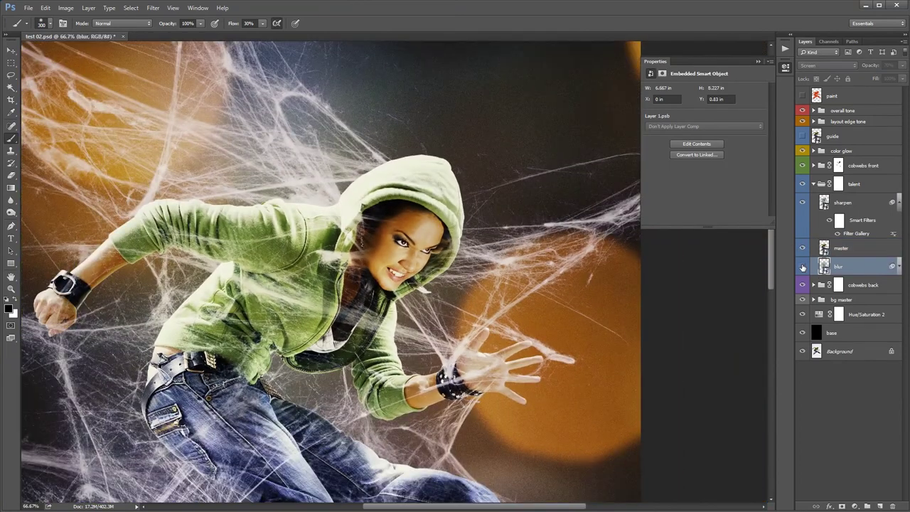
click(803, 266)
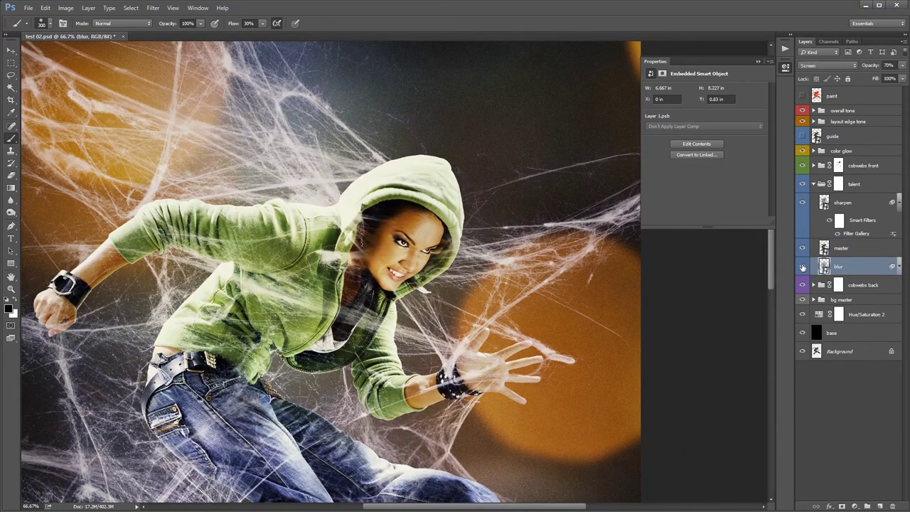
drag(400, 358, 409, 233)
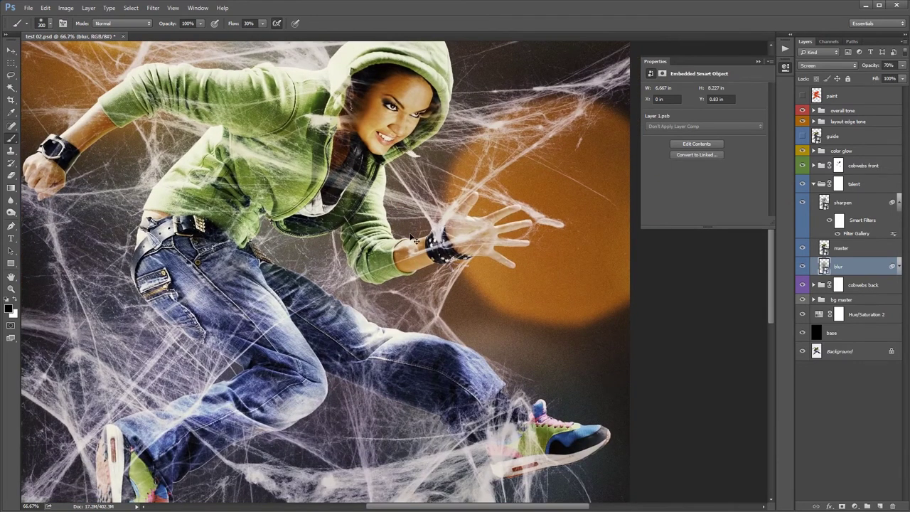
key(ctrl+minus)
click(803, 267)
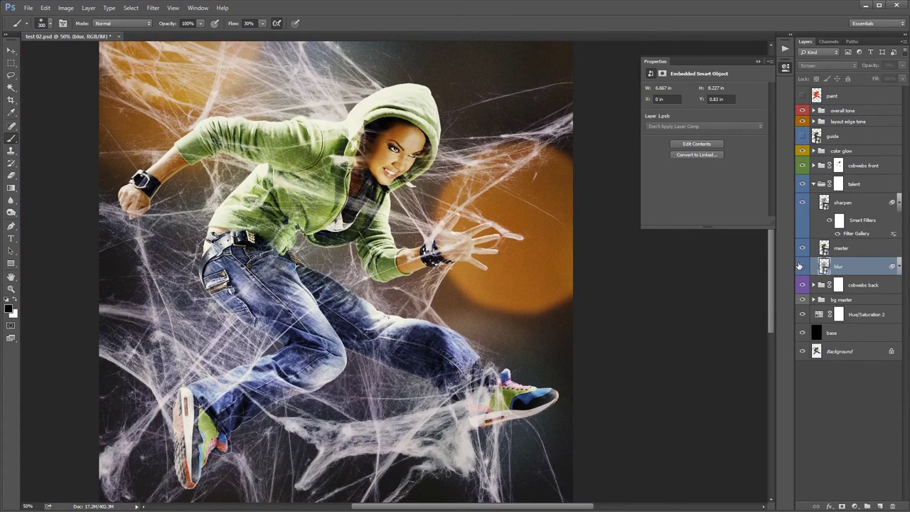
click(803, 267)
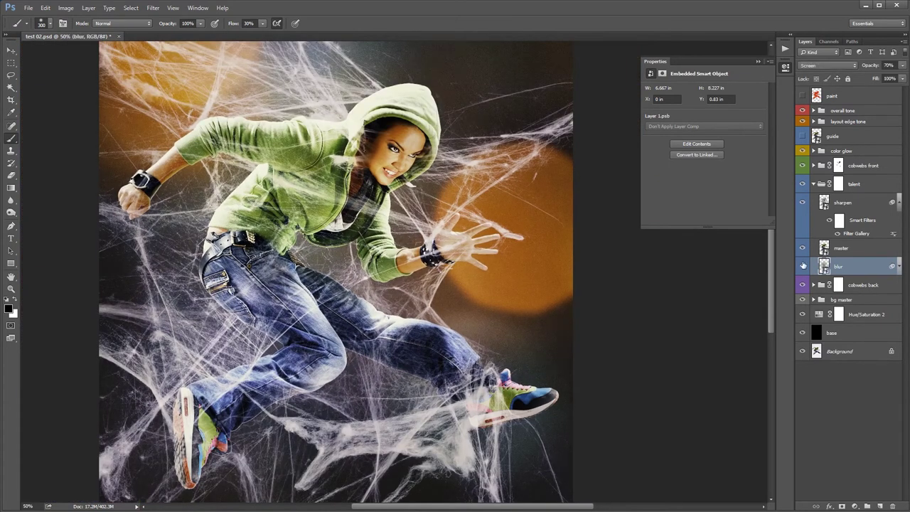
click(857, 286)
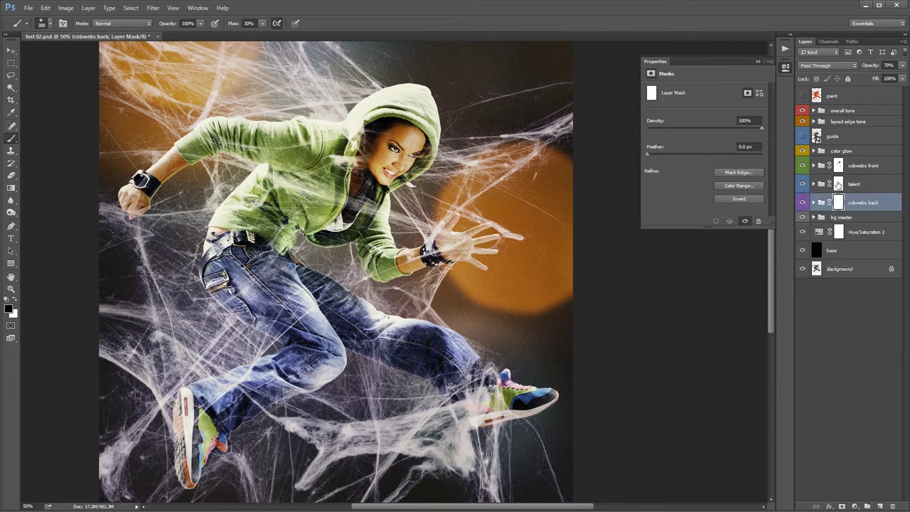
click(814, 183)
click(802, 166)
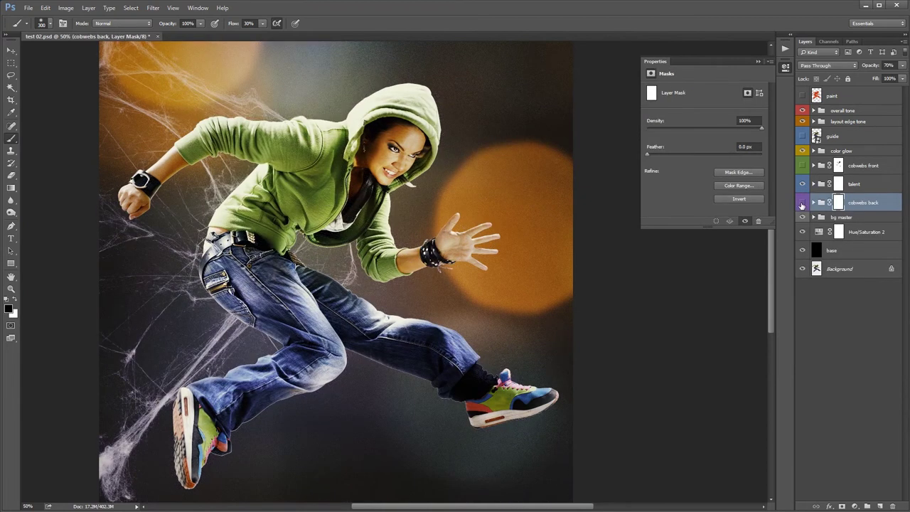
click(802, 202)
click(814, 203)
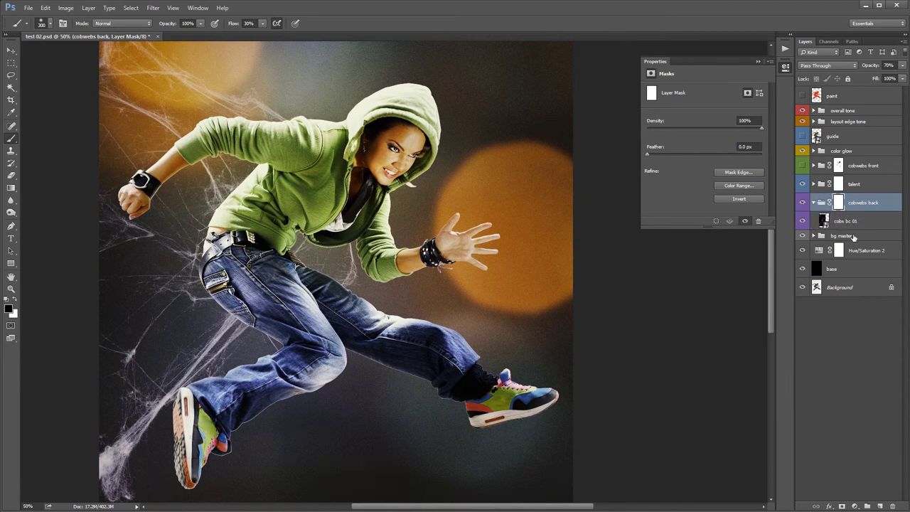
click(853, 224)
key(ctrl+minus)
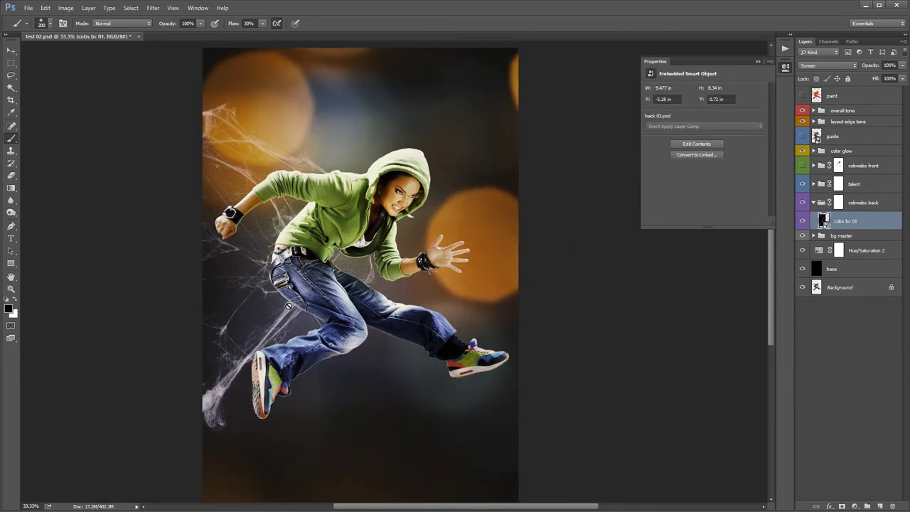
mouse_move(268, 265)
mouse_down()
mouse_move(470, 174)
mouse_move(477, 198)
mouse_up()
key(ctrl+j)
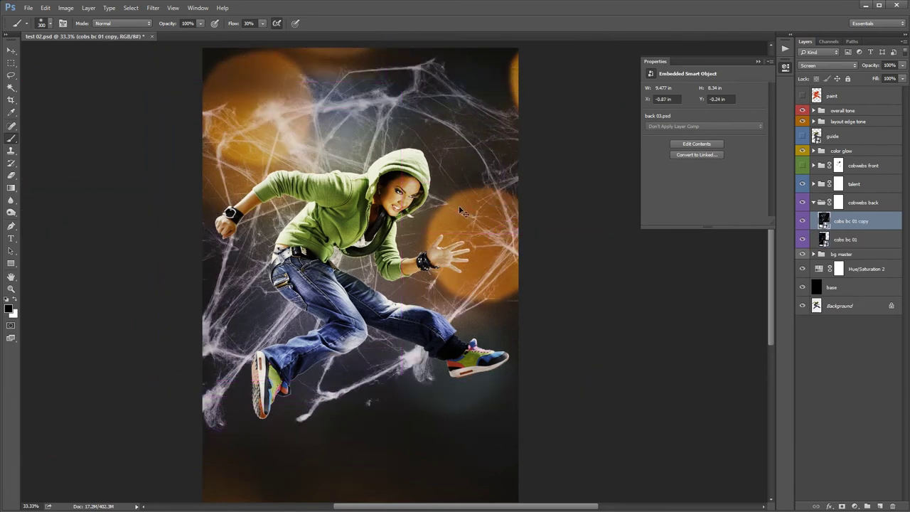
key(ctrl+t)
right_click(441, 174)
click(475, 303)
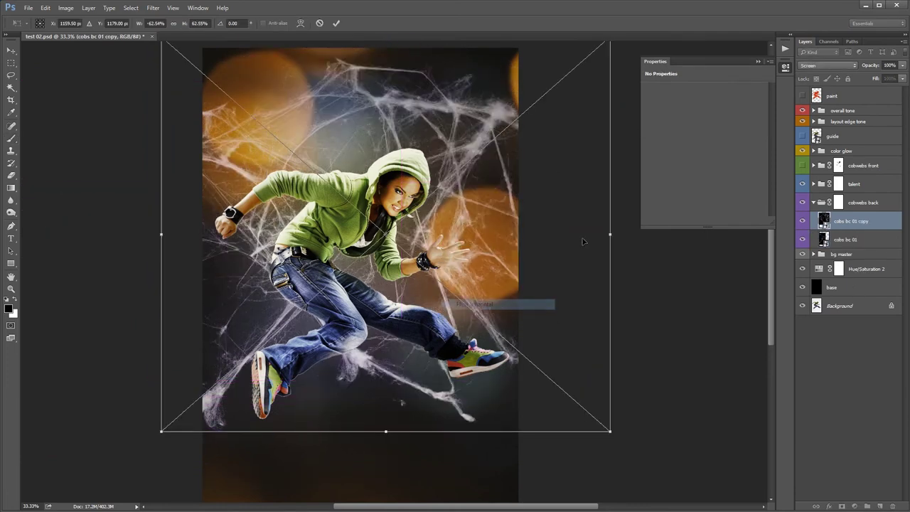
drag(665, 308, 547, 390)
drag(471, 417, 427, 434)
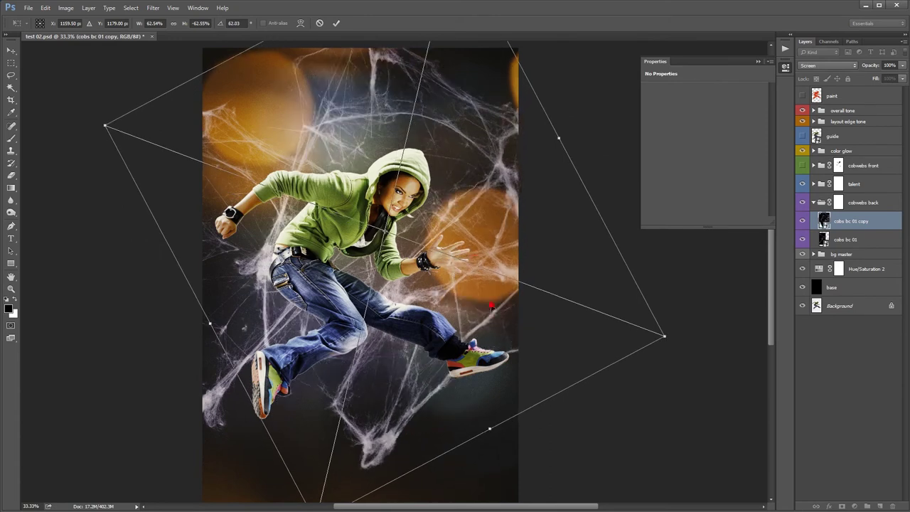
mouse_move(530, 351)
mouse_down()
mouse_move(463, 180)
mouse_move(471, 174)
mouse_up()
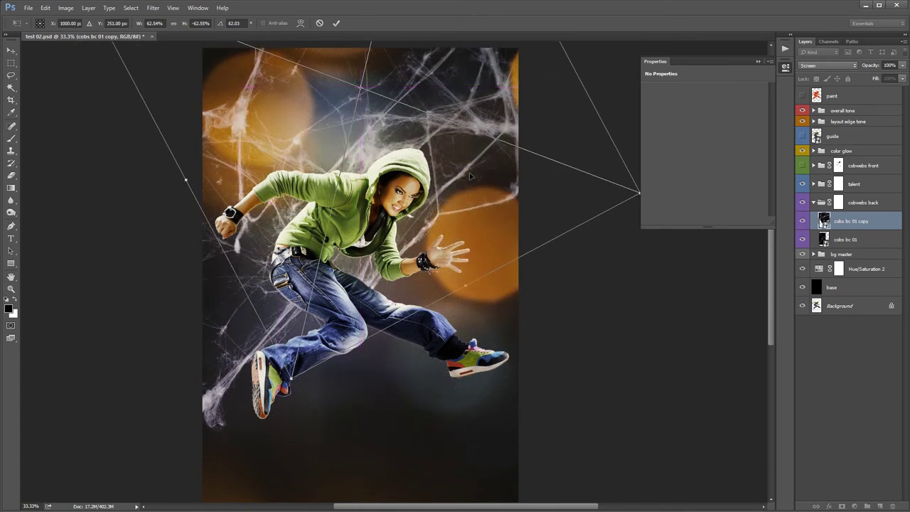
key(Return)
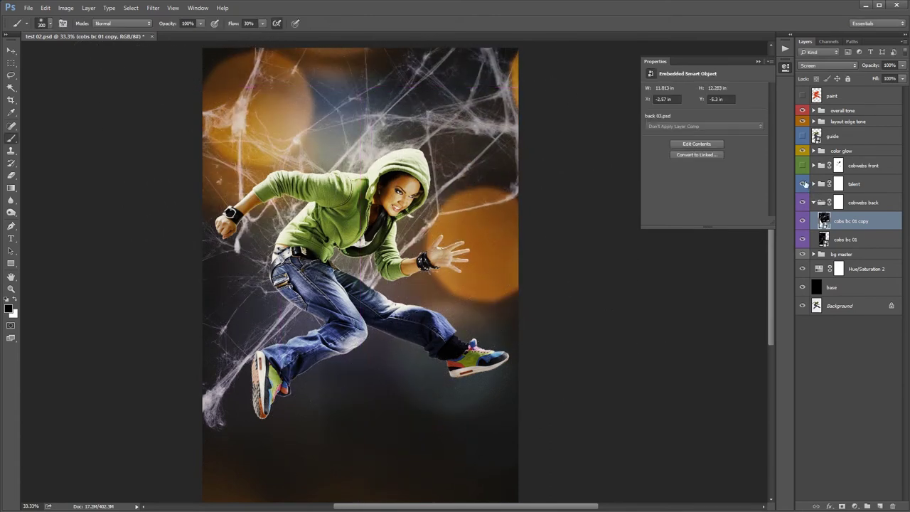
click(802, 166)
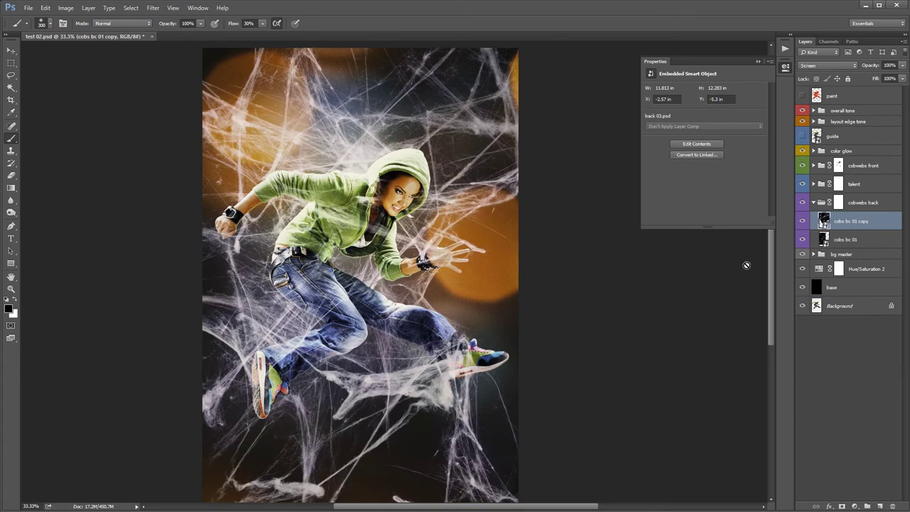
click(803, 224)
click(801, 239)
click(801, 240)
mouse_move(457, 284)
mouse_down()
mouse_move(336, 416)
mouse_move(358, 426)
mouse_move(423, 395)
mouse_move(391, 389)
mouse_up()
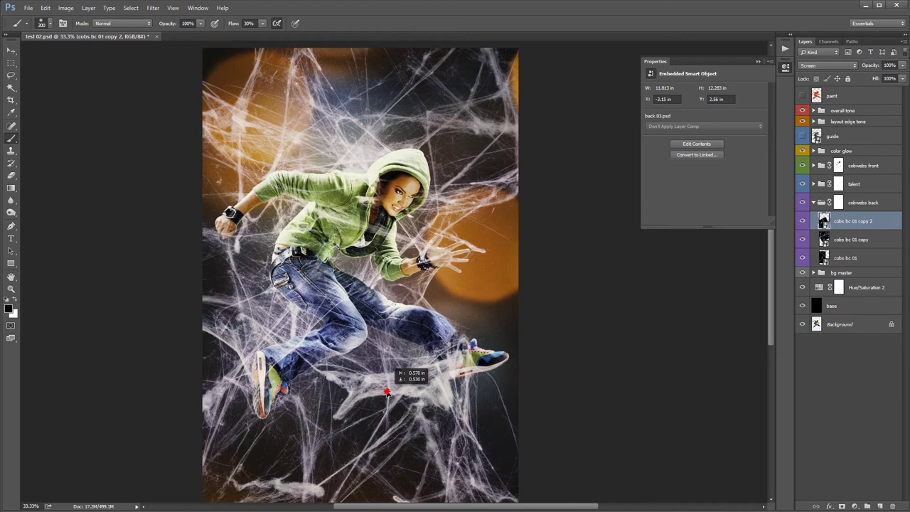
click(803, 221)
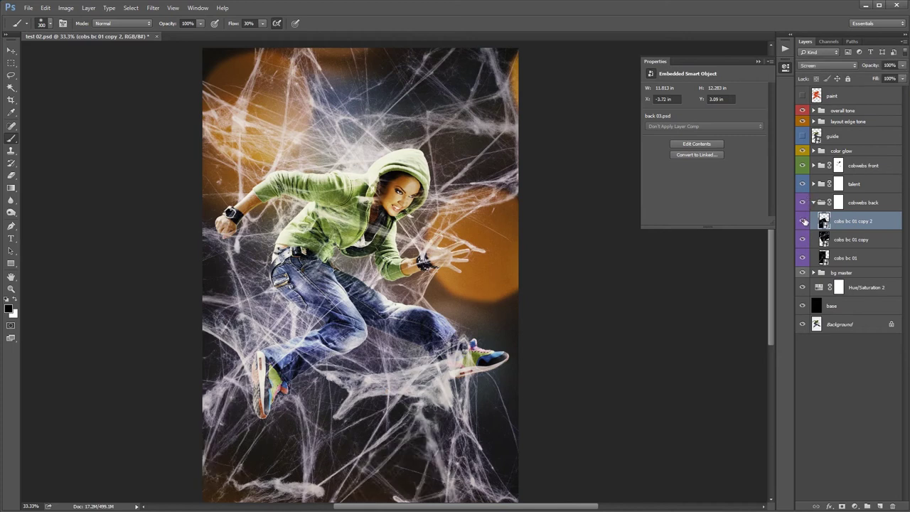
click(814, 203)
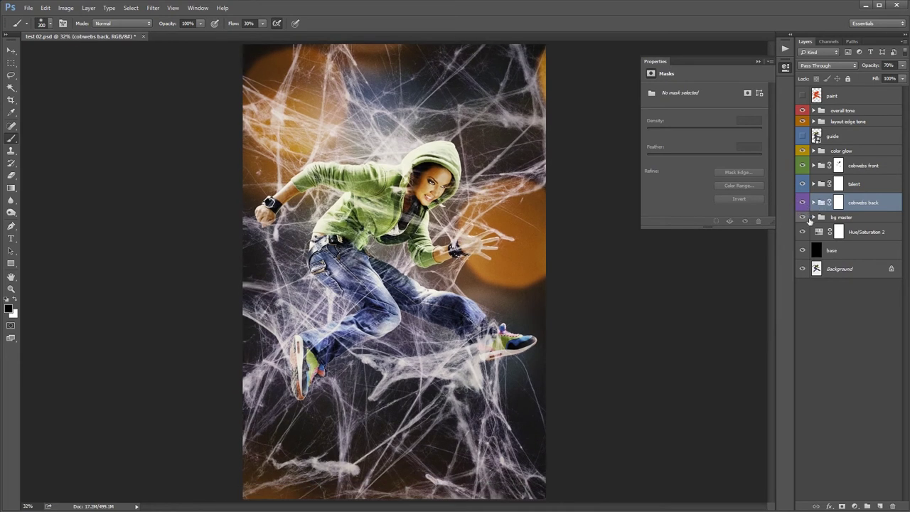
click(813, 202)
click(803, 258)
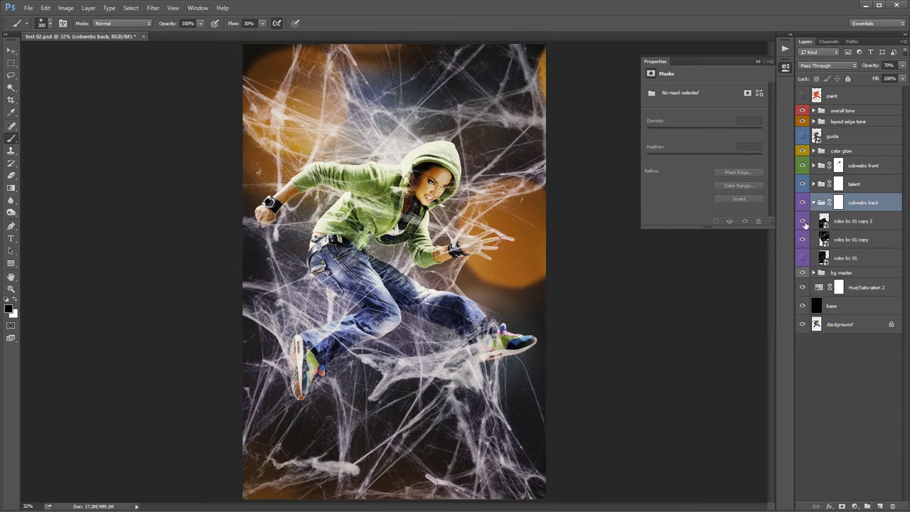
click(803, 221)
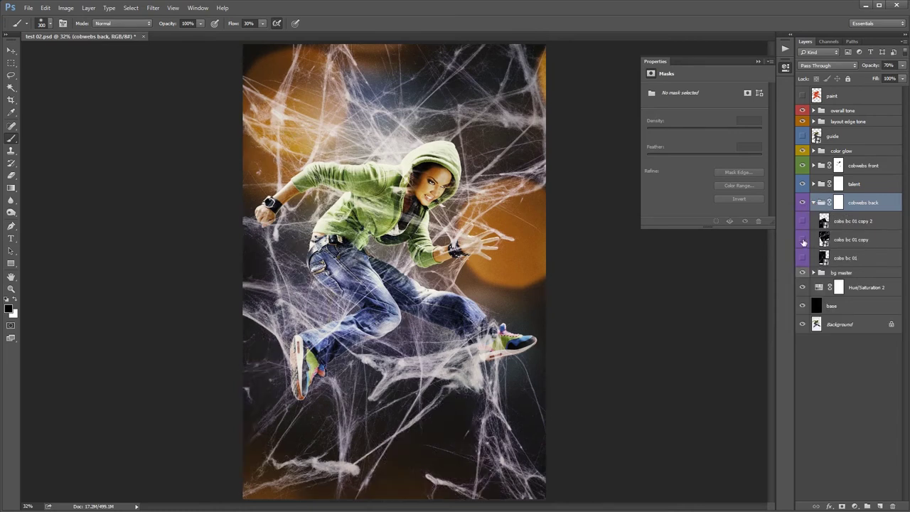
click(804, 240)
click(813, 203)
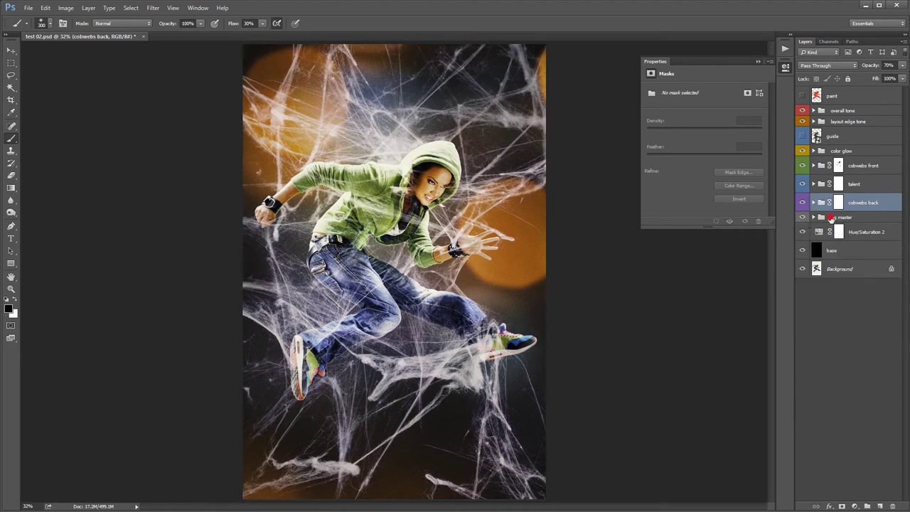
- Toggle the bg master group and its bg 01 layer to compare the backdrop
click(815, 218)
click(801, 217)
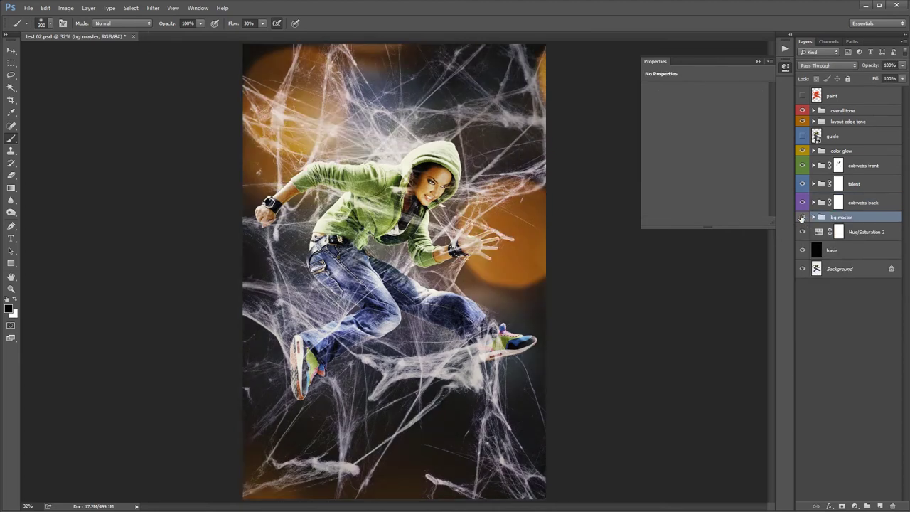
click(813, 217)
click(826, 231)
click(802, 232)
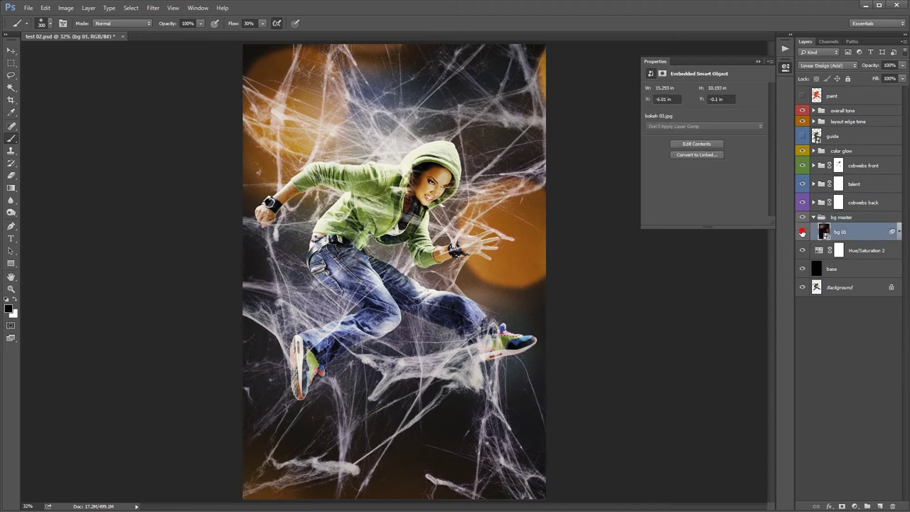
click(802, 232)
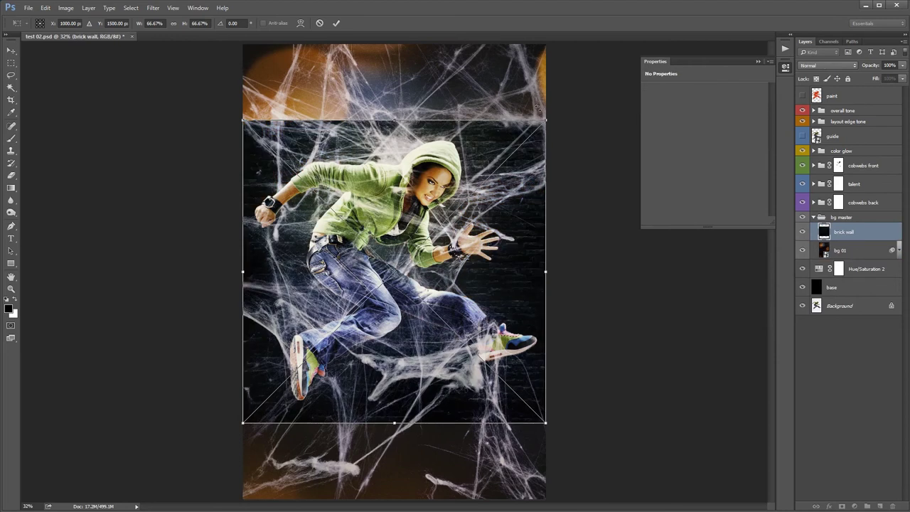
- Enlarge the brick wall to fill the canvas and give it bg 01's smart filters
drag(543, 121, 623, 14)
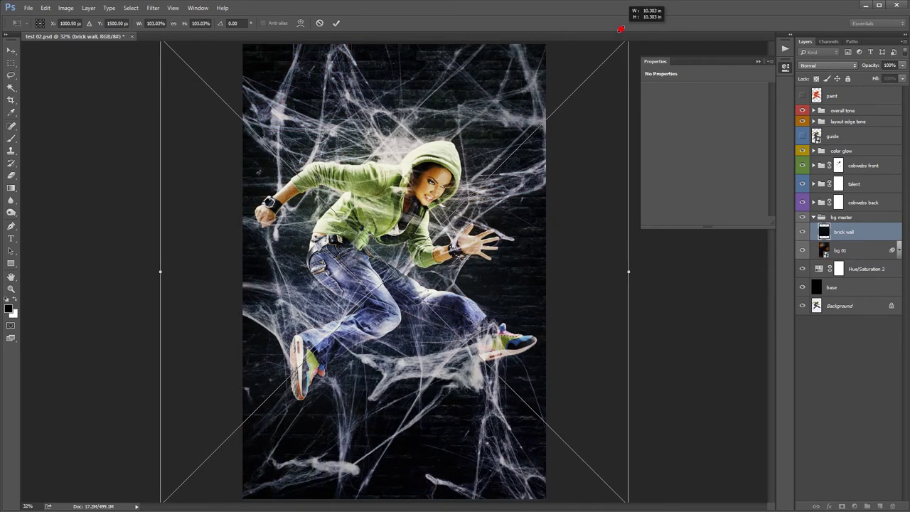
key(Return)
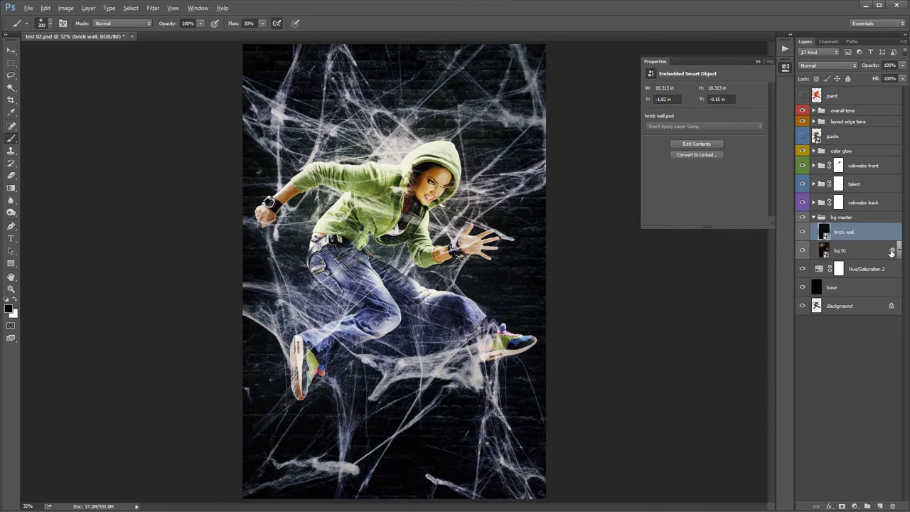
drag(892, 252, 892, 231)
click(801, 232)
click(801, 232)
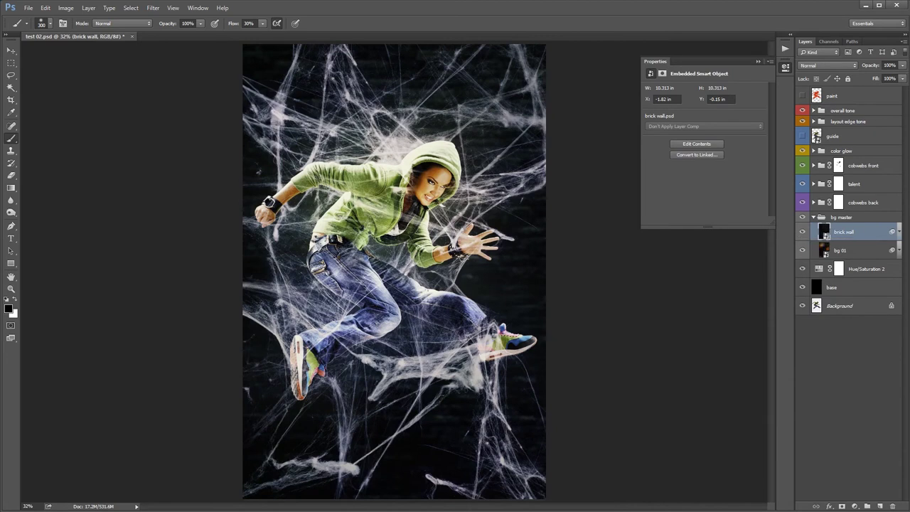
- Place and scale the horrible backdrop to cover the canvas, then hide both new layers
drag(709, 182, 493, 236)
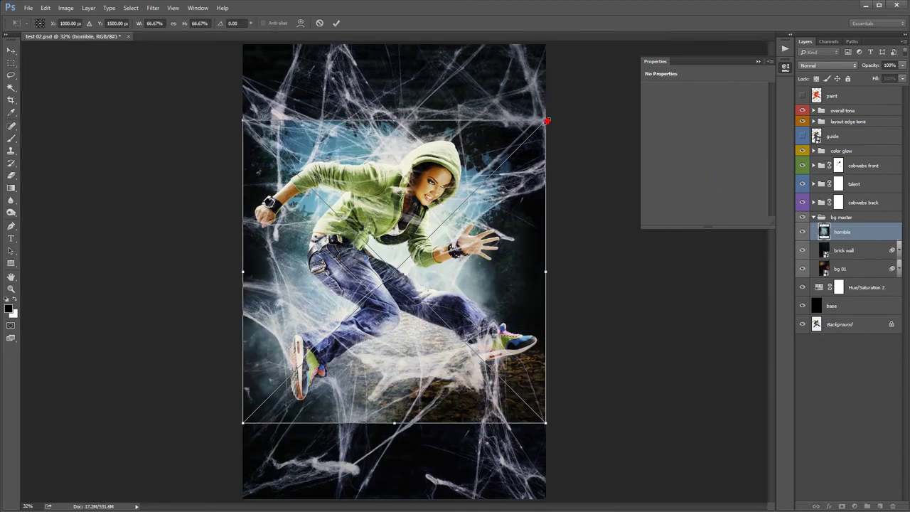
drag(546, 121, 652, 11)
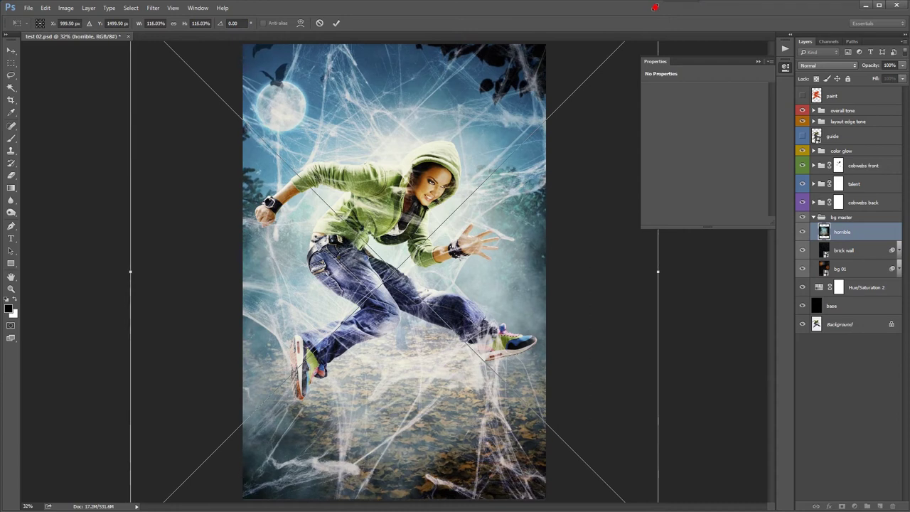
key(b)
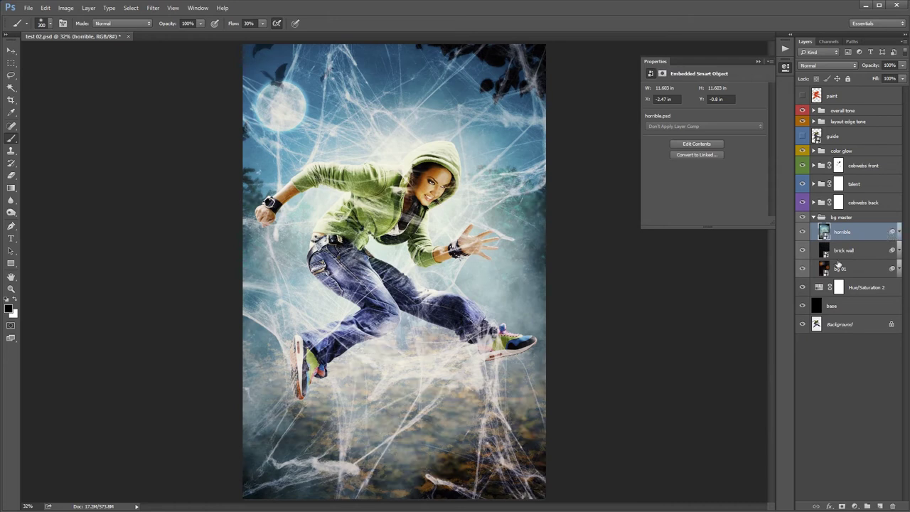
click(803, 232)
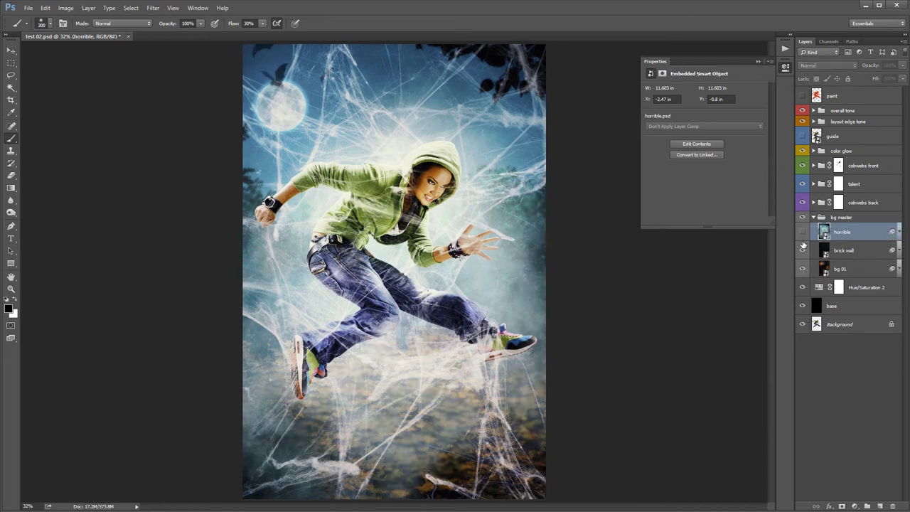
click(803, 251)
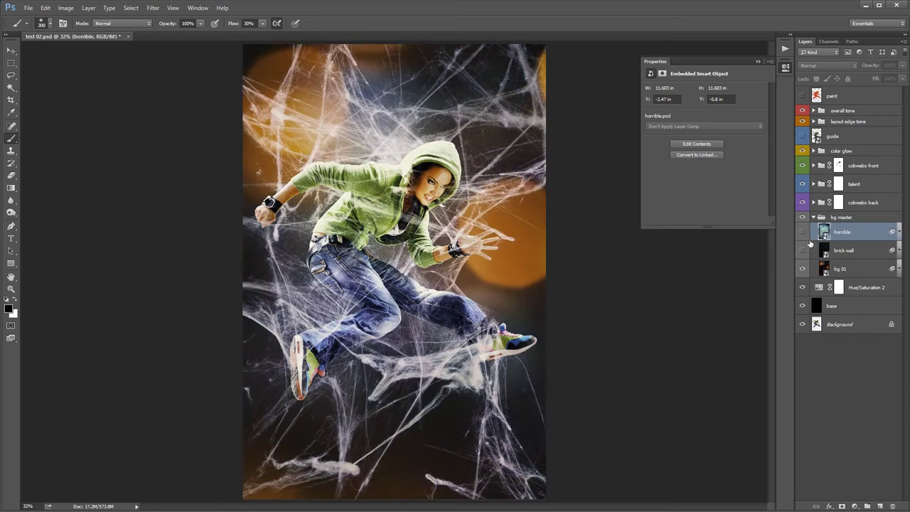
- Toggle the Hue/Saturation 2 adjustment and tweak its lightness
click(857, 294)
click(804, 288)
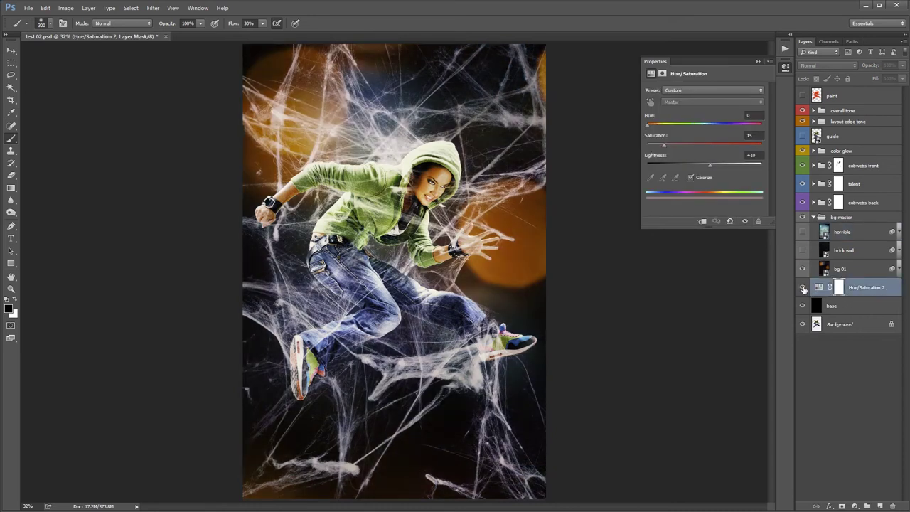
click(803, 287)
click(820, 288)
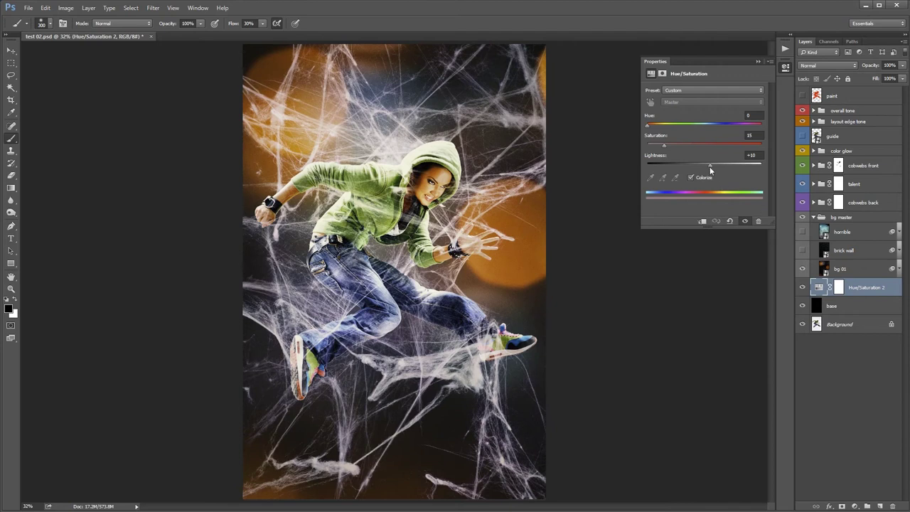
mouse_move(709, 170)
mouse_down()
mouse_move(724, 167)
mouse_move(705, 170)
mouse_up()
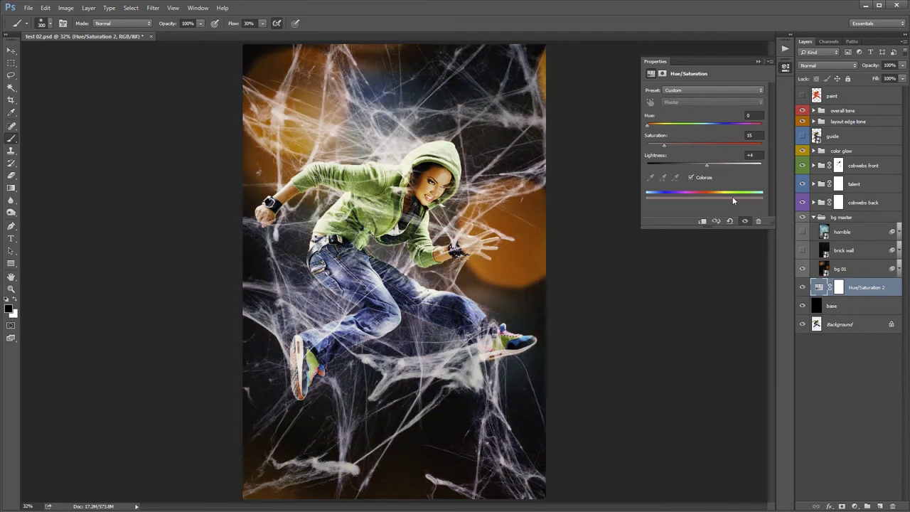
- Switch bg 01's blend mode to Normal
click(823, 270)
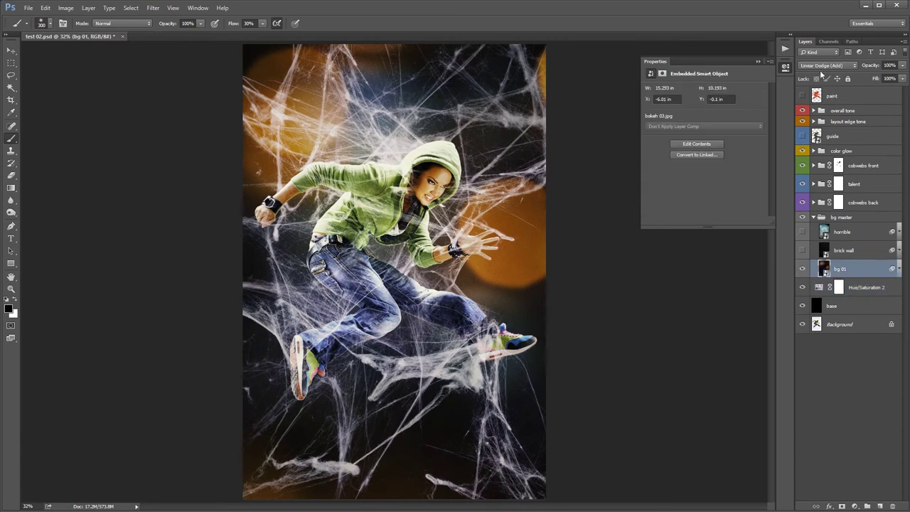
click(824, 65)
click(817, 75)
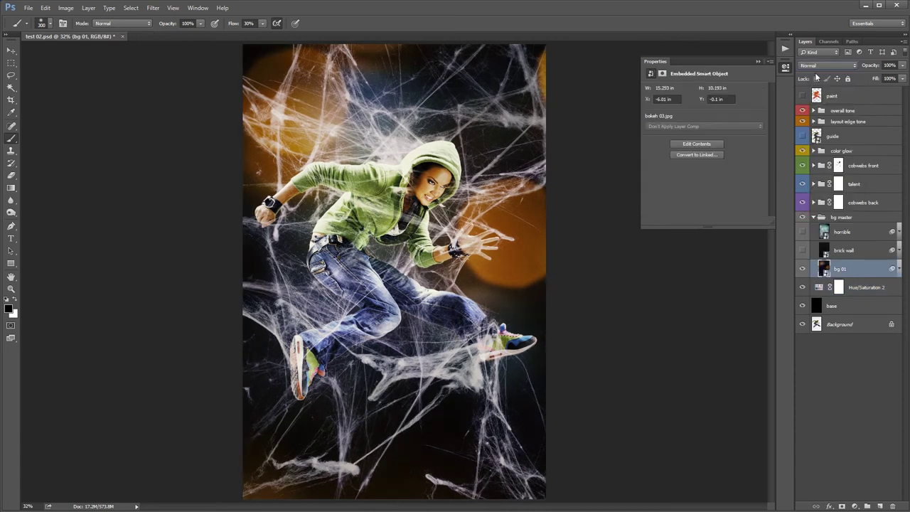
click(820, 66)
- Set bg 01 to Linear Dodge (Add), briefly comparing it against Normal
click(818, 142)
key(alt+shift+n)
key(alt+shift+a)
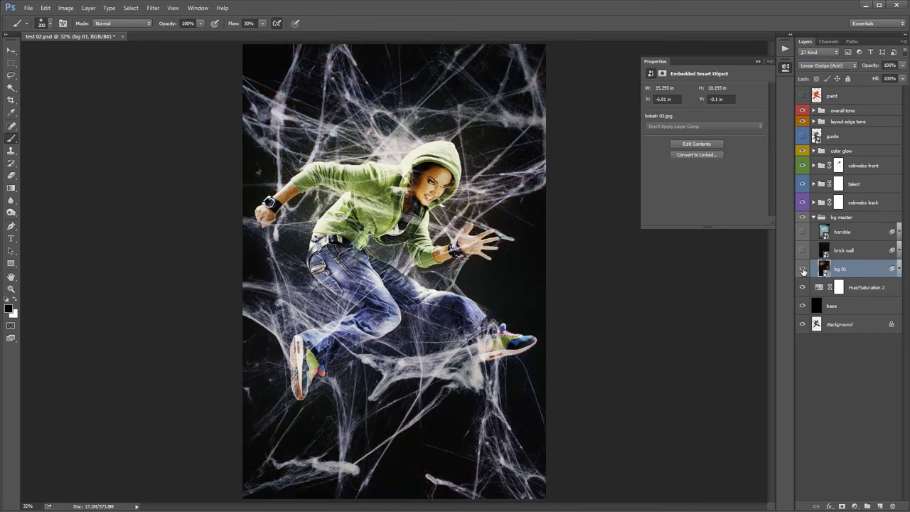
- Reduce bg 01's Gaussian Blur smart filter radius from 7.0 to 3.6 pixels
click(898, 269)
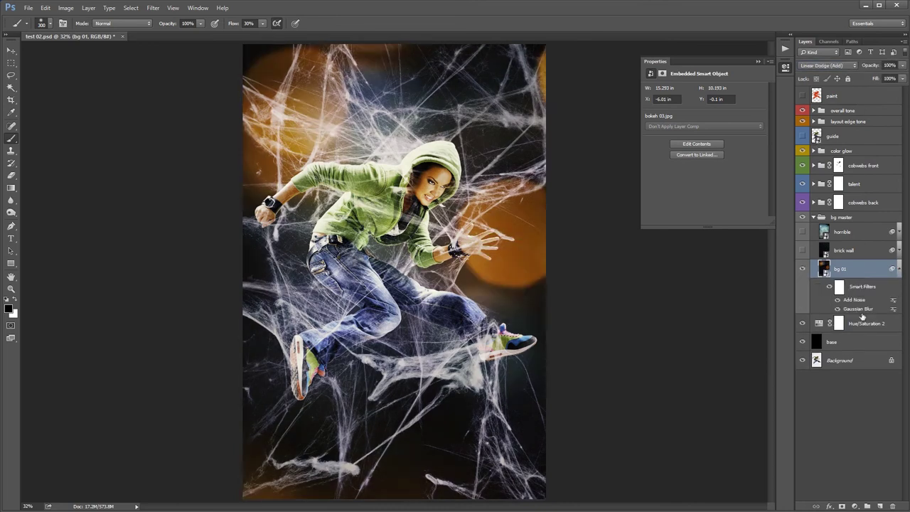
double_click(861, 309)
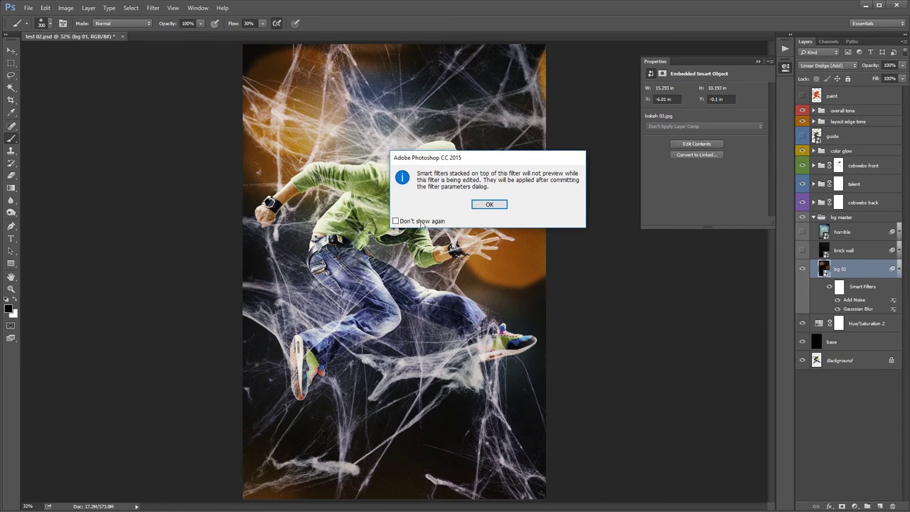
click(489, 204)
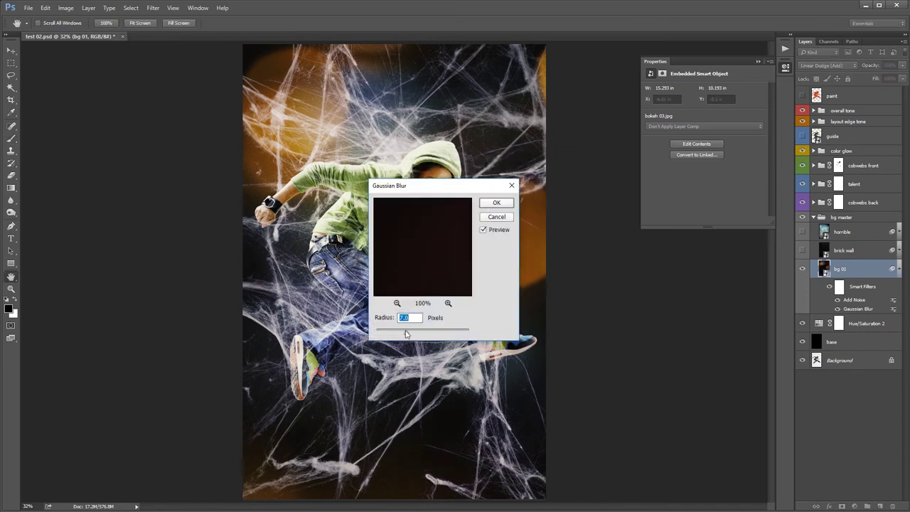
drag(406, 335, 391, 334)
click(496, 205)
key(b)
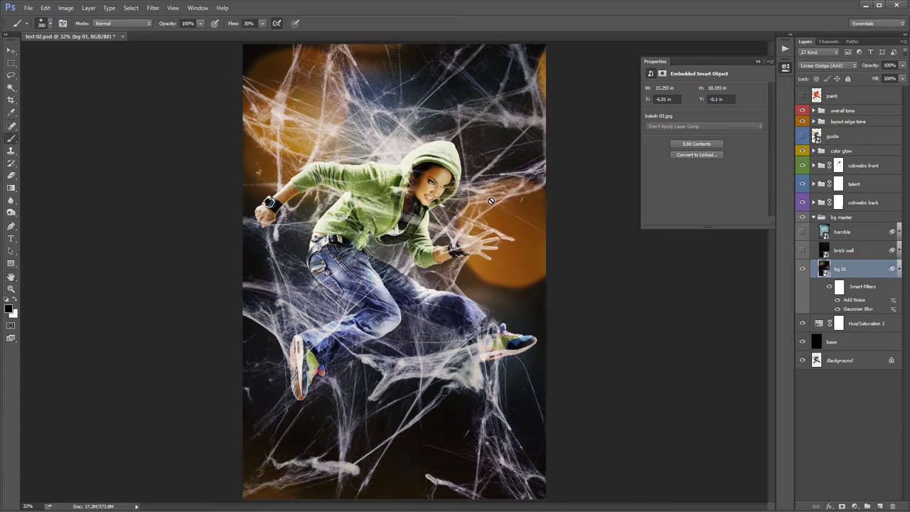
- Zoom in and toggle bg 01's Add Noise filter on and off to compare
scroll(334, 142, up, 3)
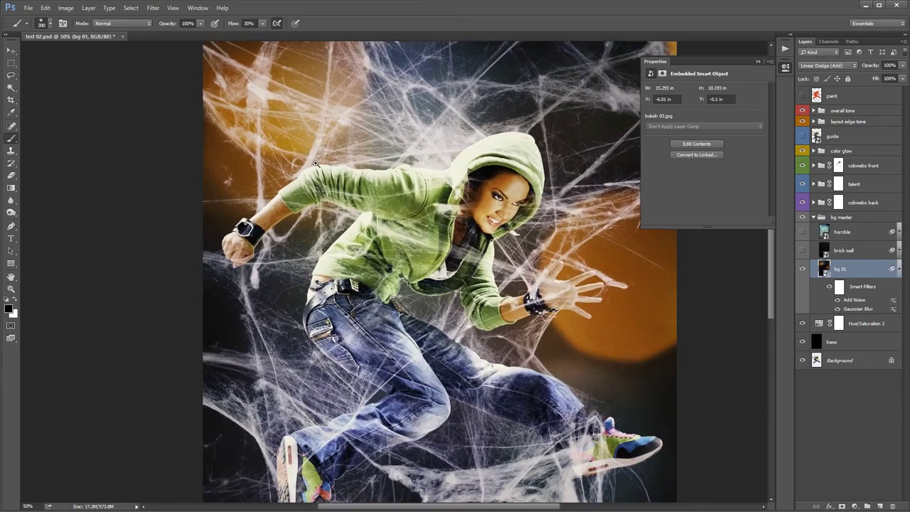
click(838, 300)
scroll(596, 329, up, 1)
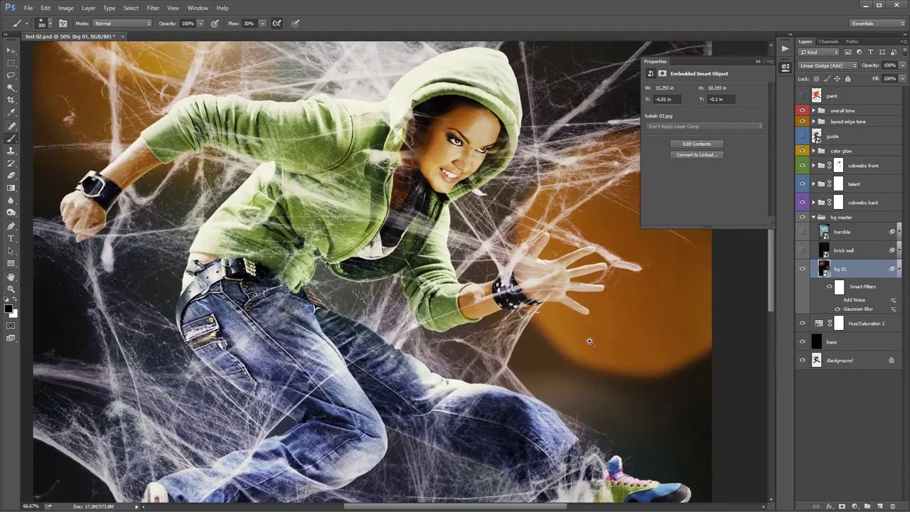
scroll(596, 328, up, 1)
scroll(596, 329, up, 1)
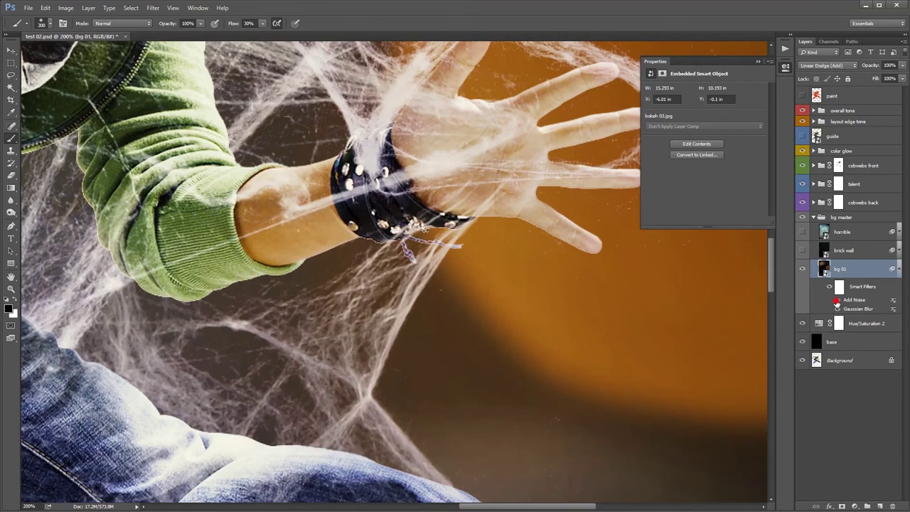
click(837, 300)
click(836, 300)
click(837, 300)
click(837, 300)
click(838, 300)
- Show the horrible backdrop layer and toggle its smart filters, then view the whole image
click(899, 233)
click(803, 233)
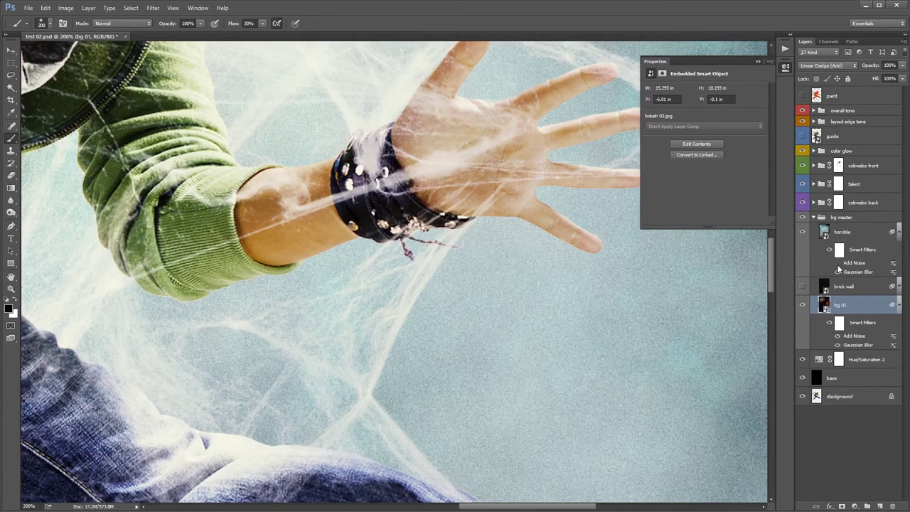
click(838, 264)
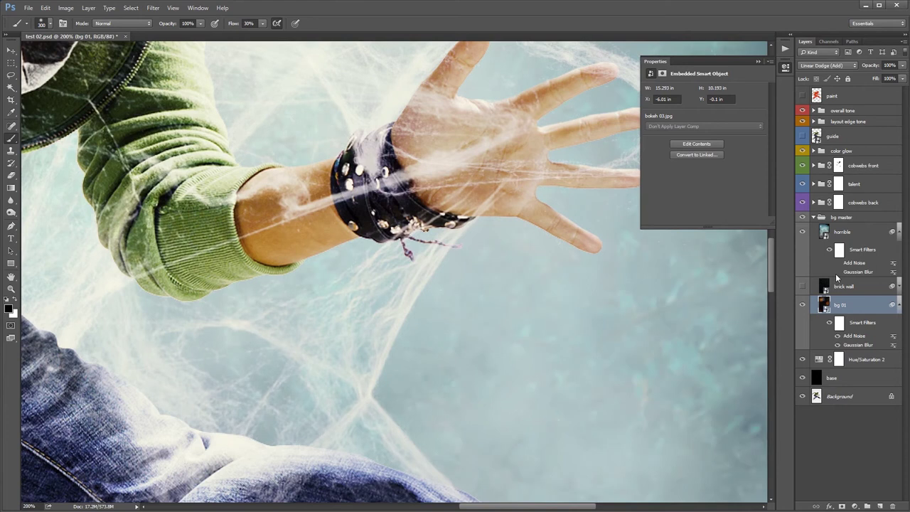
click(837, 273)
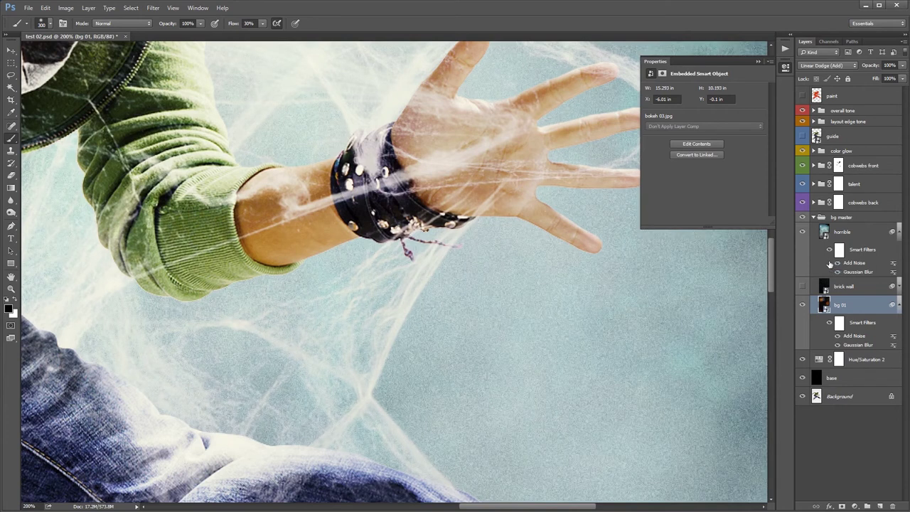
key(ctrl+0)
- Hide the horrible layer, collapse bg master, and close test 02.psd without saving
click(899, 226)
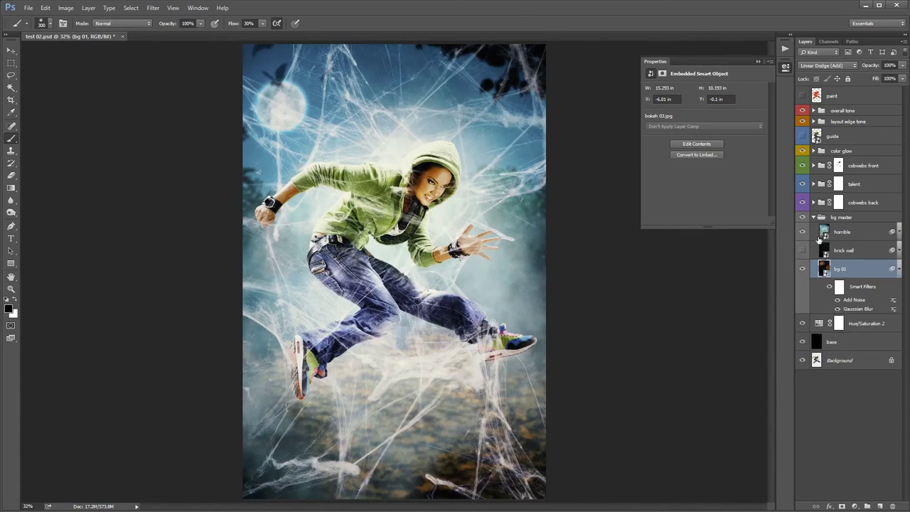
click(801, 232)
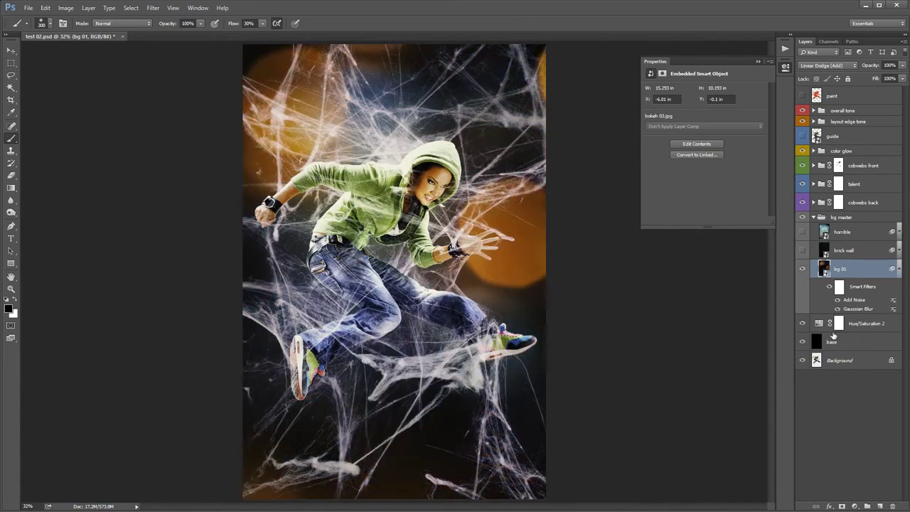
click(814, 217)
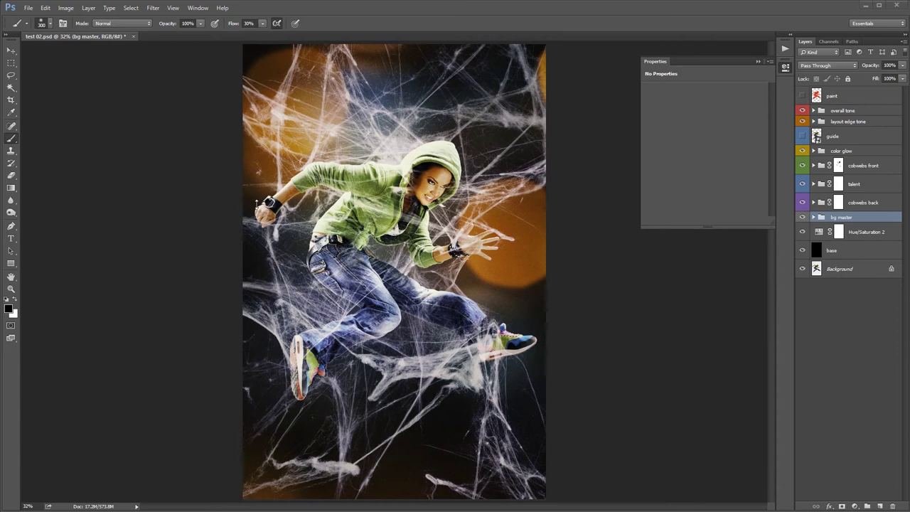
click(133, 37)
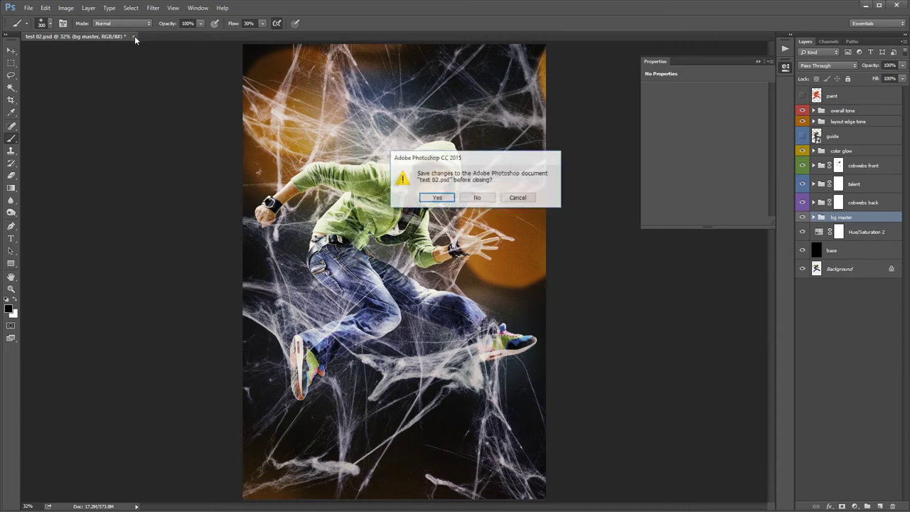
click(482, 199)
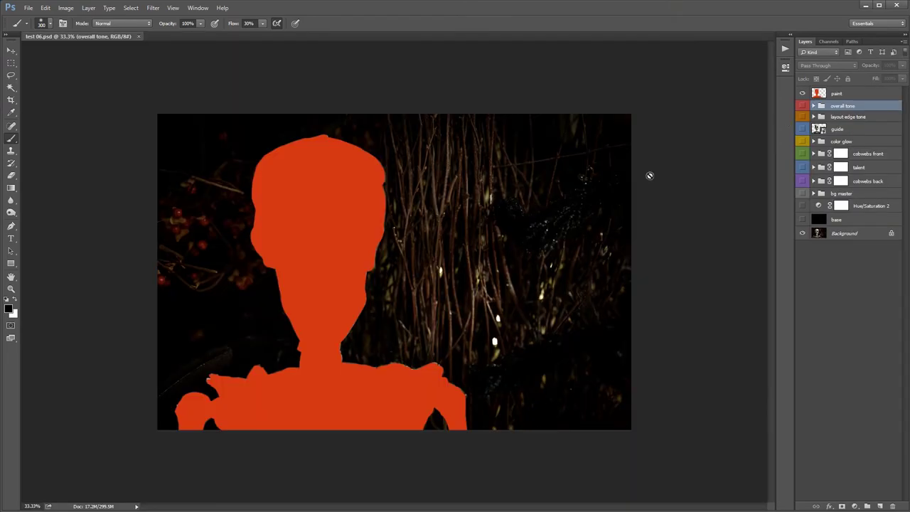
- Delete the overall tone through base layers and run the Cobwebs Low action
shift+click(854, 219)
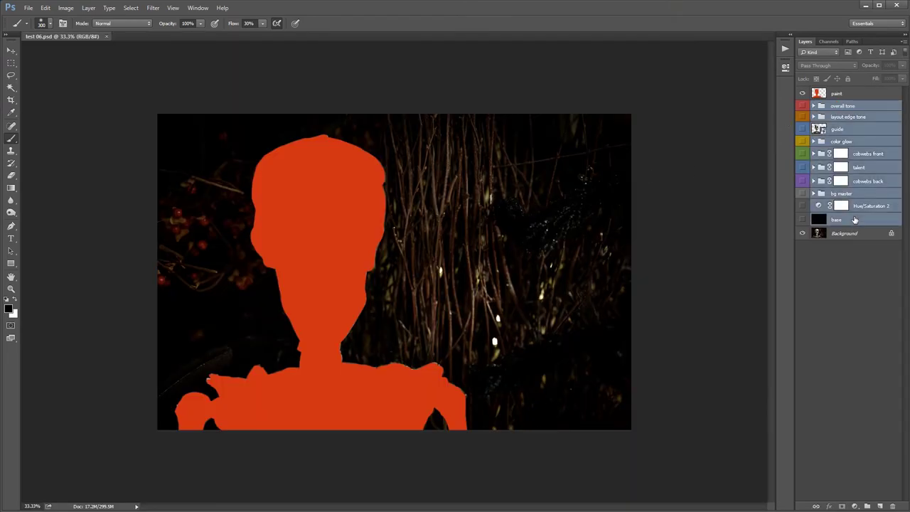
key(Delete)
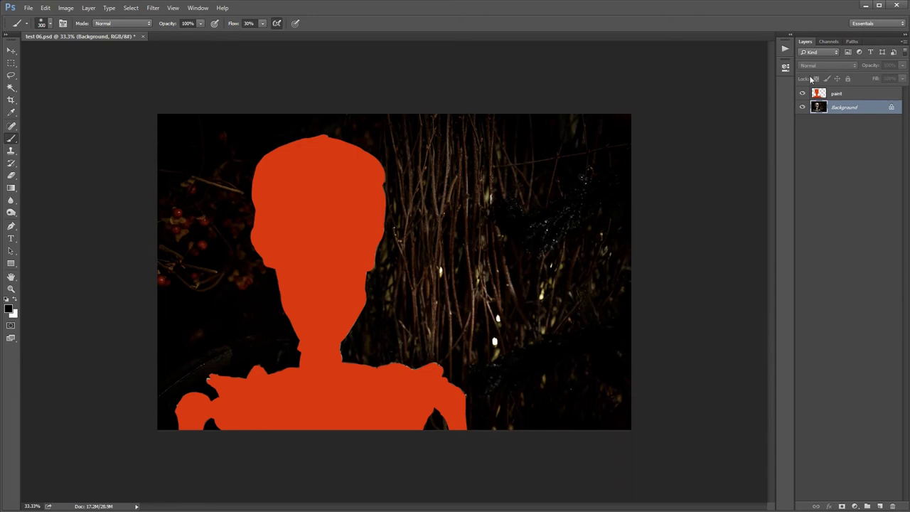
click(785, 49)
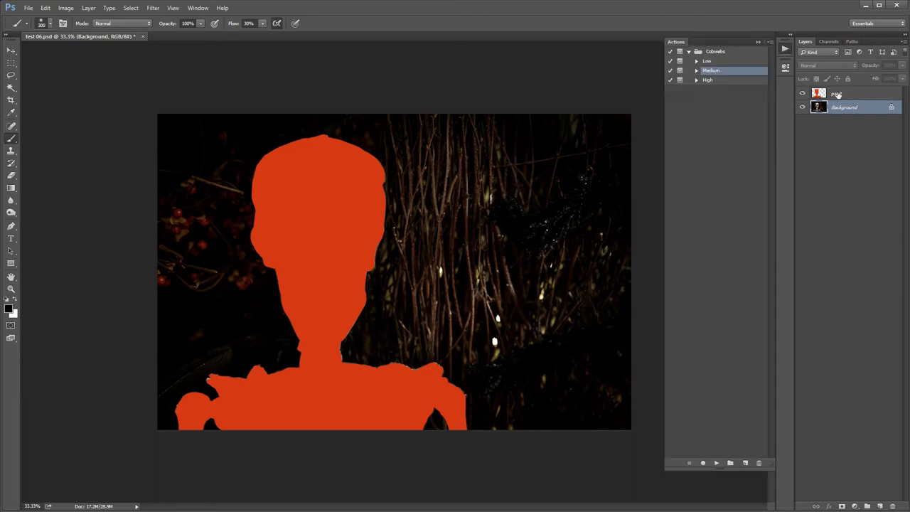
click(709, 62)
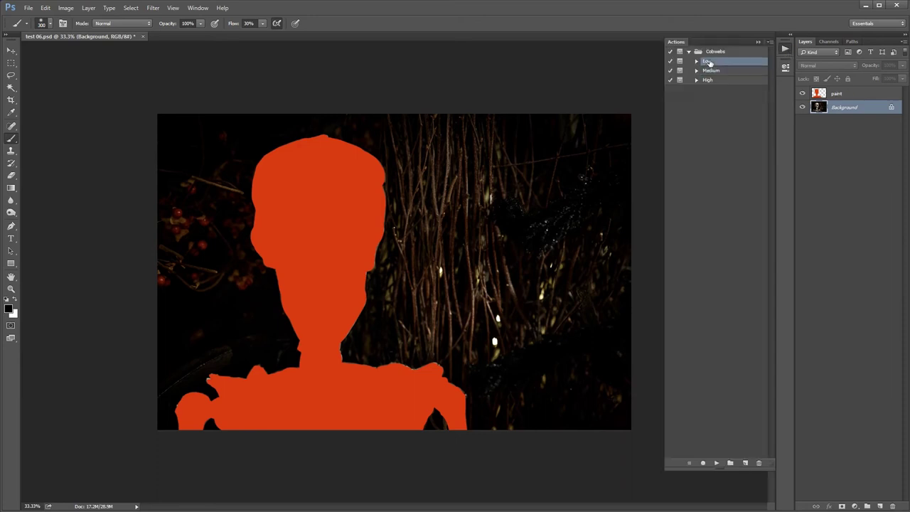
click(716, 463)
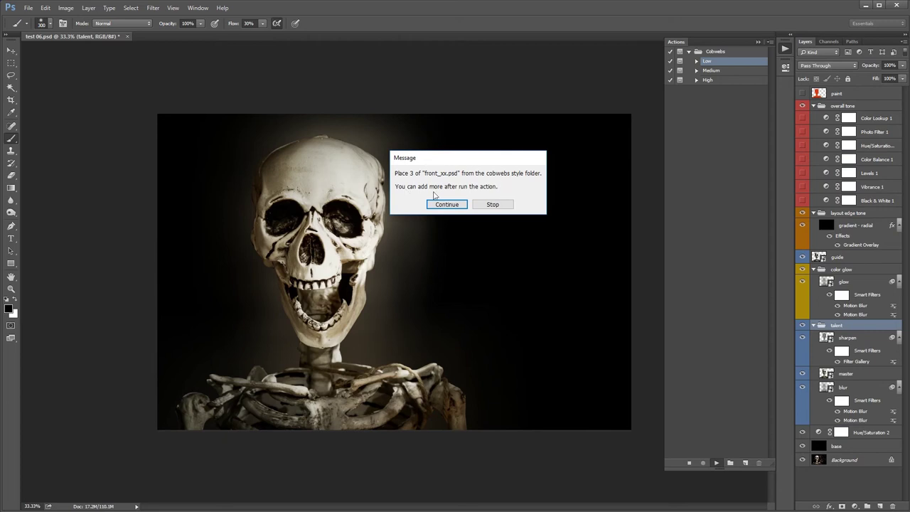
- Continue the action and place side 03.psd from the cobwebs style folder
click(443, 206)
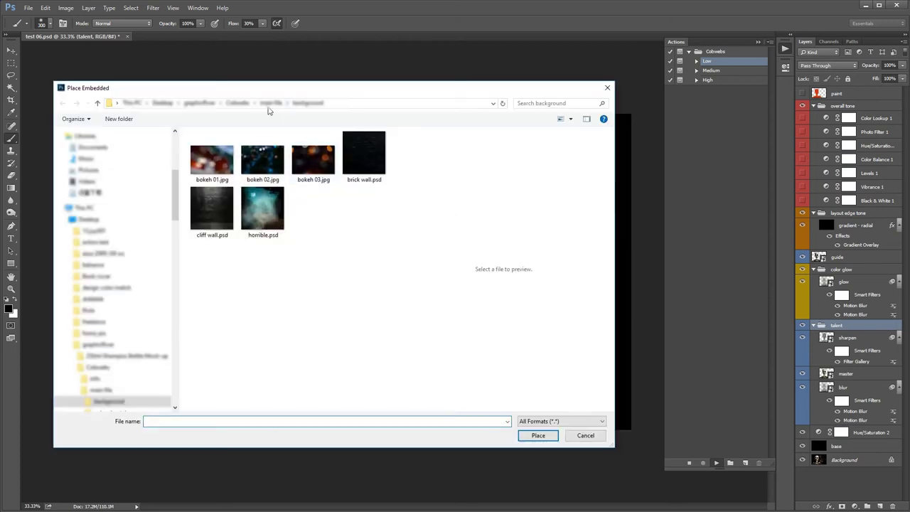
click(270, 103)
double_click(215, 160)
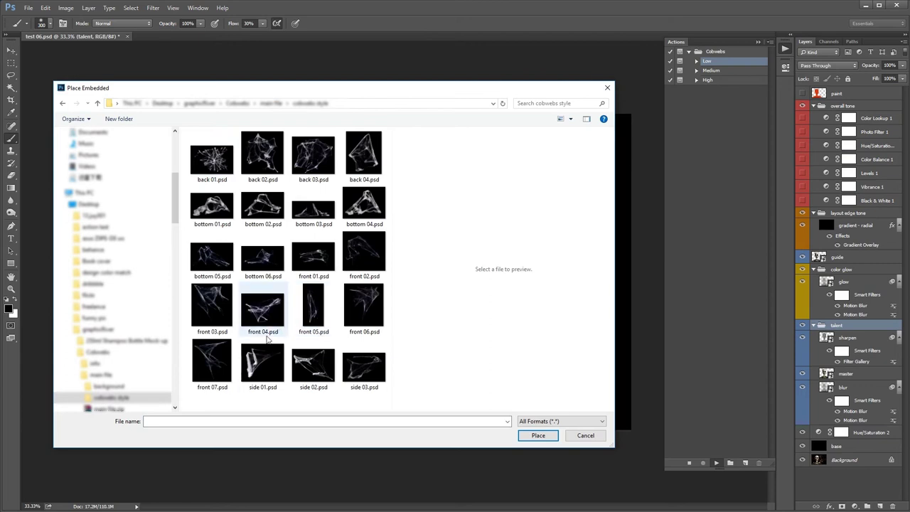
double_click(352, 373)
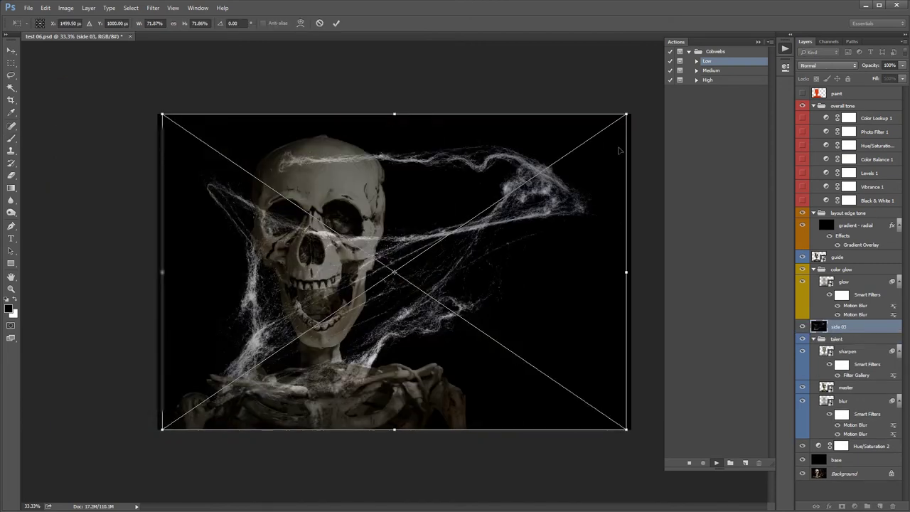
- Shrink the side 03 cobweb to about 29% and fit it over the skull's top
drag(627, 114, 533, 173)
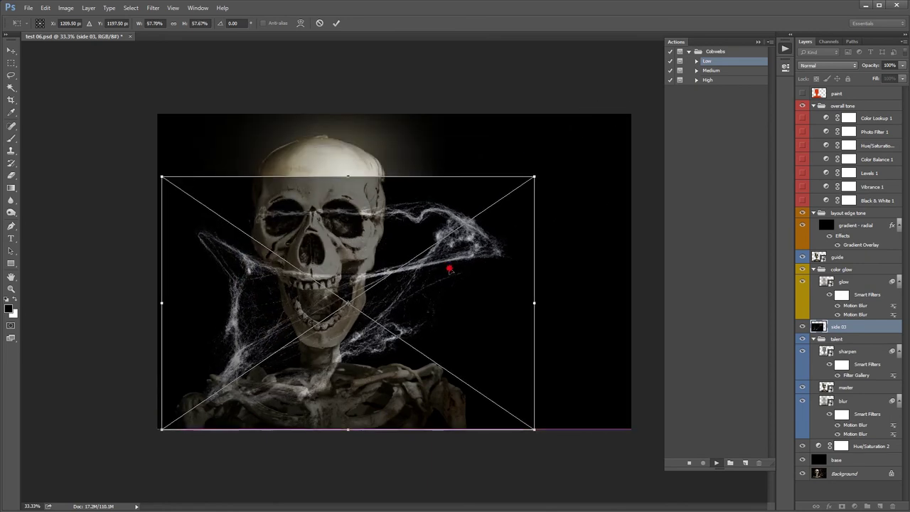
mouse_move(443, 270)
mouse_down()
mouse_move(418, 357)
mouse_move(427, 384)
mouse_up()
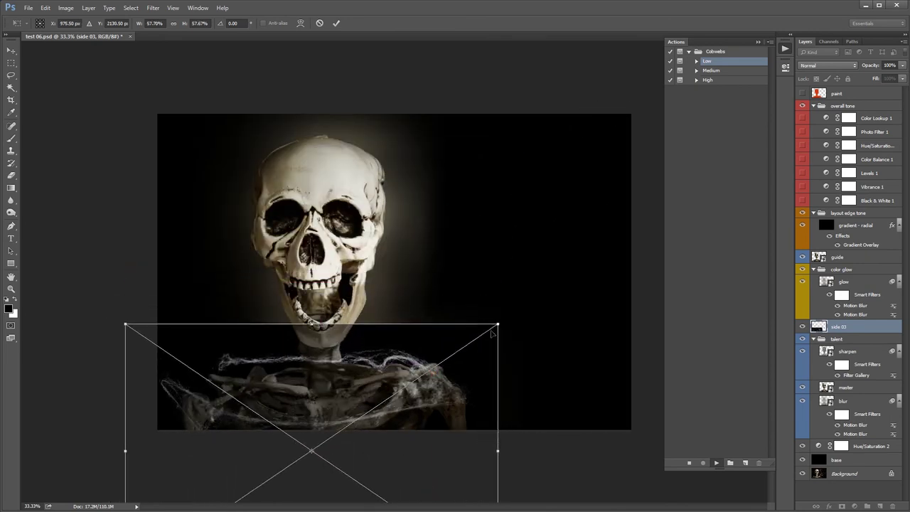
drag(500, 323, 469, 344)
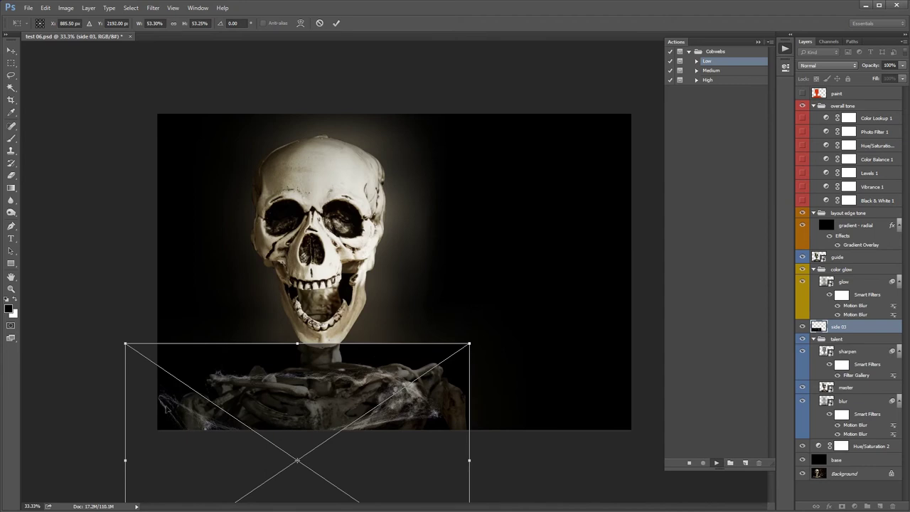
drag(132, 346, 211, 401)
drag(352, 429, 314, 147)
drag(175, 296, 246, 248)
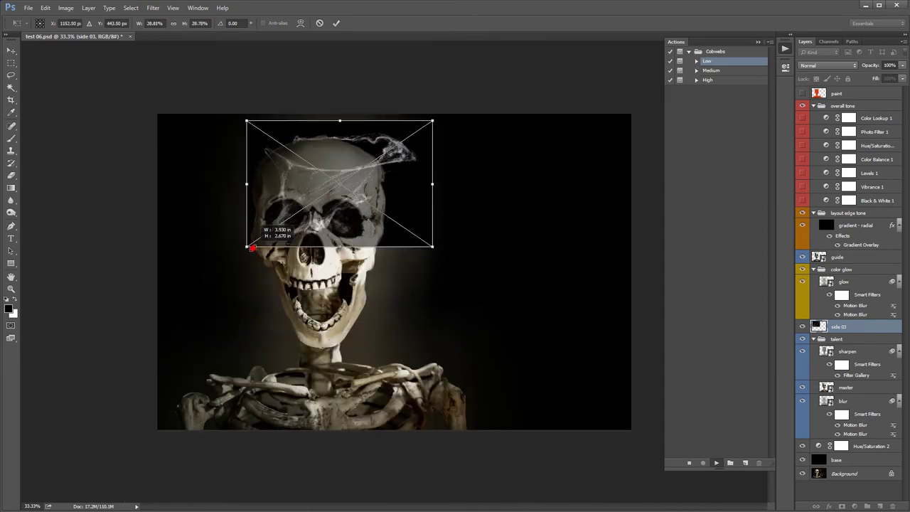
mouse_move(431, 122)
mouse_down()
mouse_move(401, 126)
mouse_move(377, 146)
mouse_up()
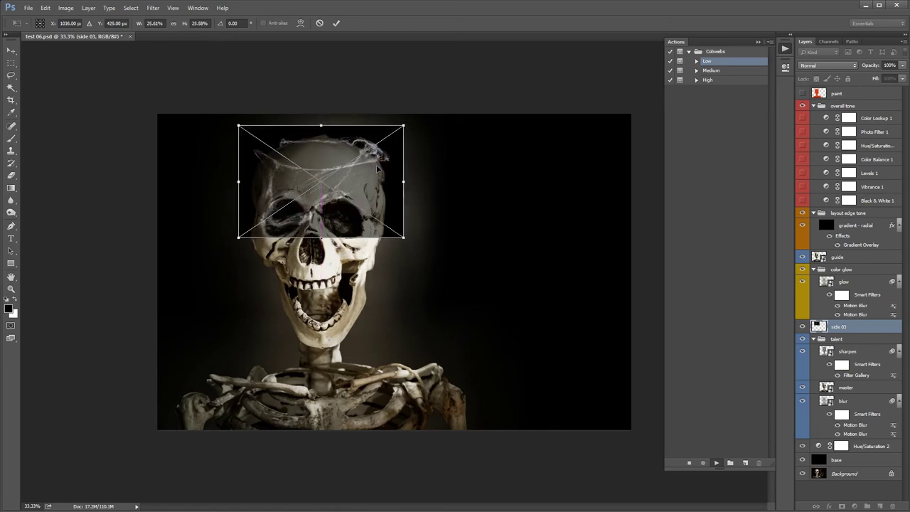
key(Return)
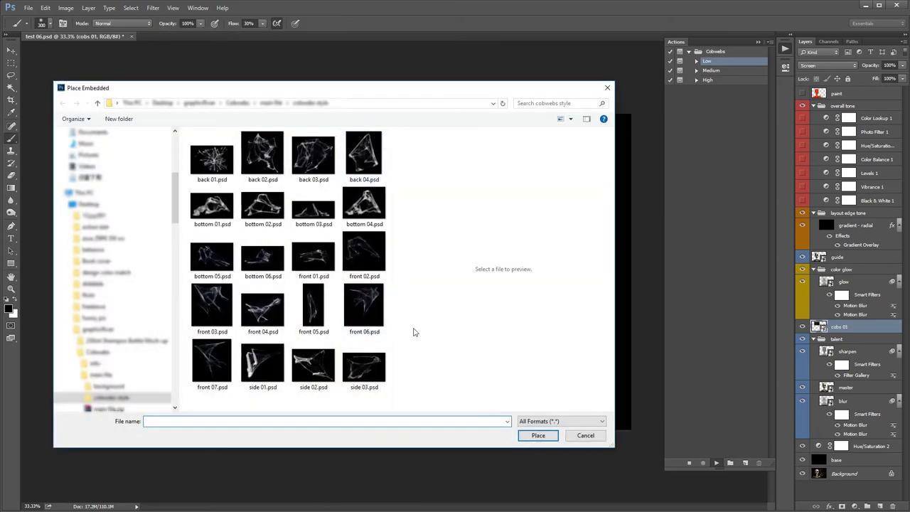
- Place front 03 at about 94%, rotated about 22°, draping from the skull to the right edge
click(366, 318)
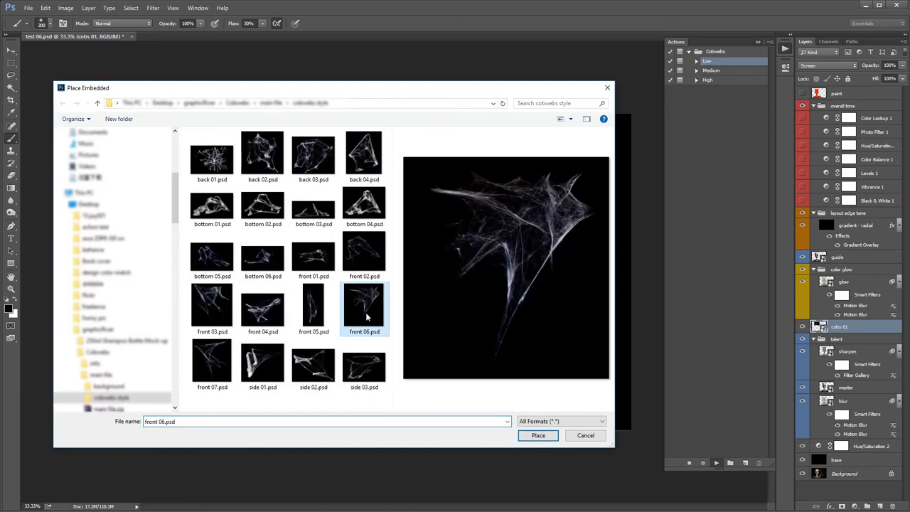
click(221, 316)
double_click(221, 316)
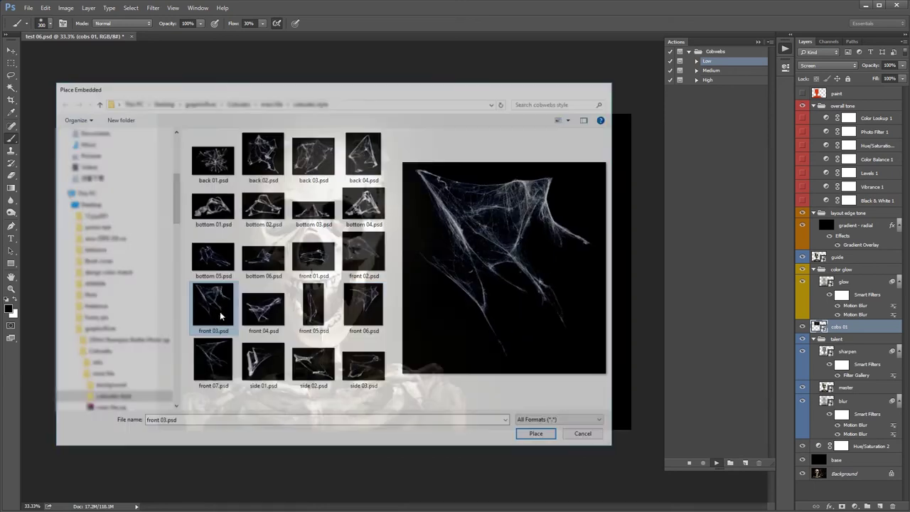
drag(460, 205, 513, 349)
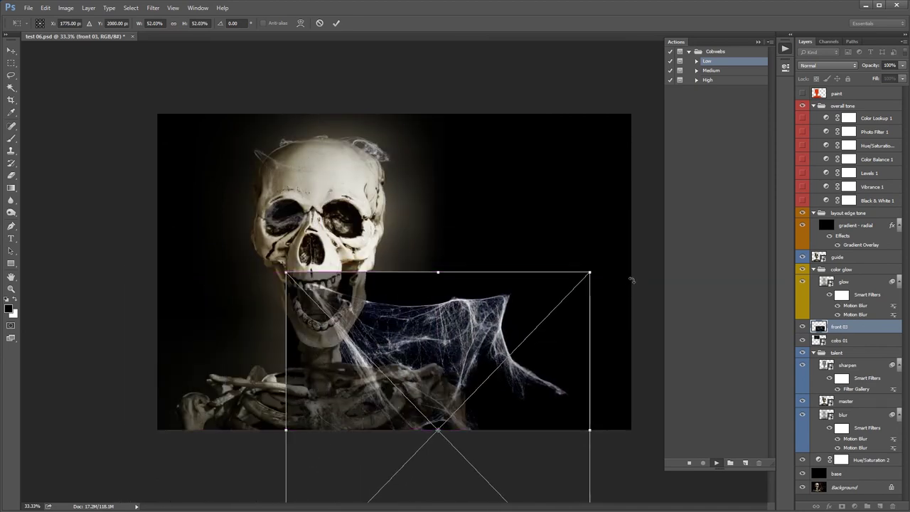
drag(589, 272, 690, 187)
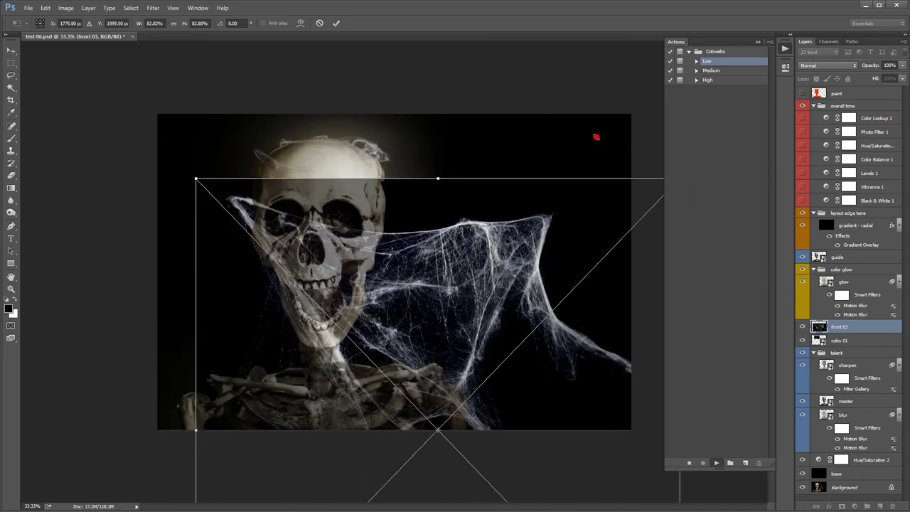
drag(595, 138, 691, 223)
mouse_move(535, 319)
mouse_down()
mouse_move(550, 365)
mouse_move(563, 332)
mouse_up()
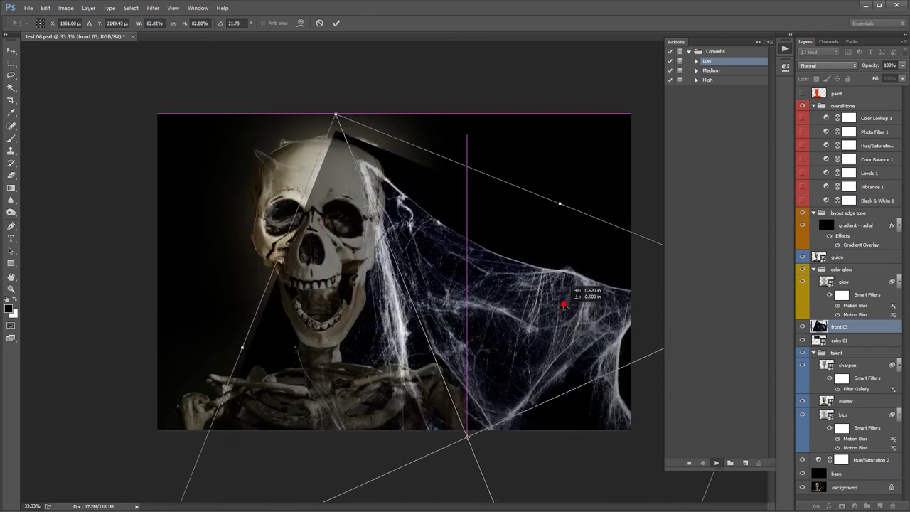
drag(562, 332, 558, 304)
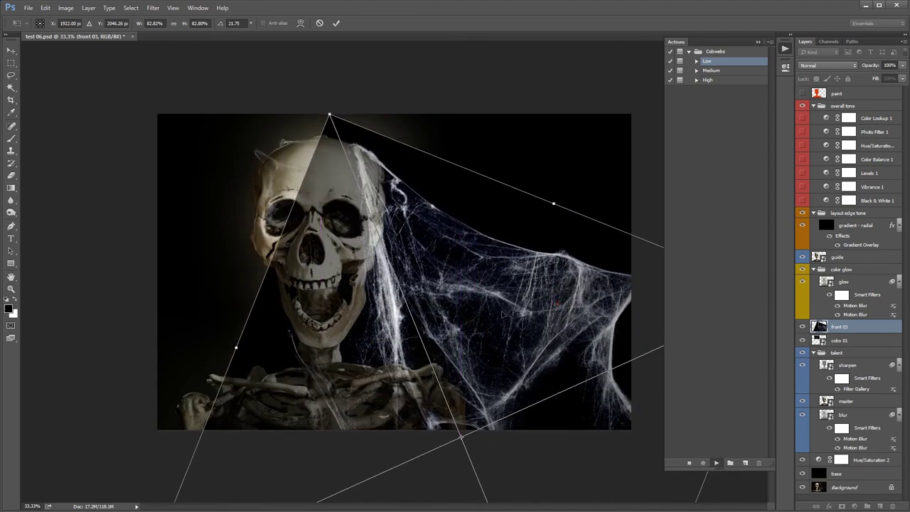
drag(329, 112, 309, 71)
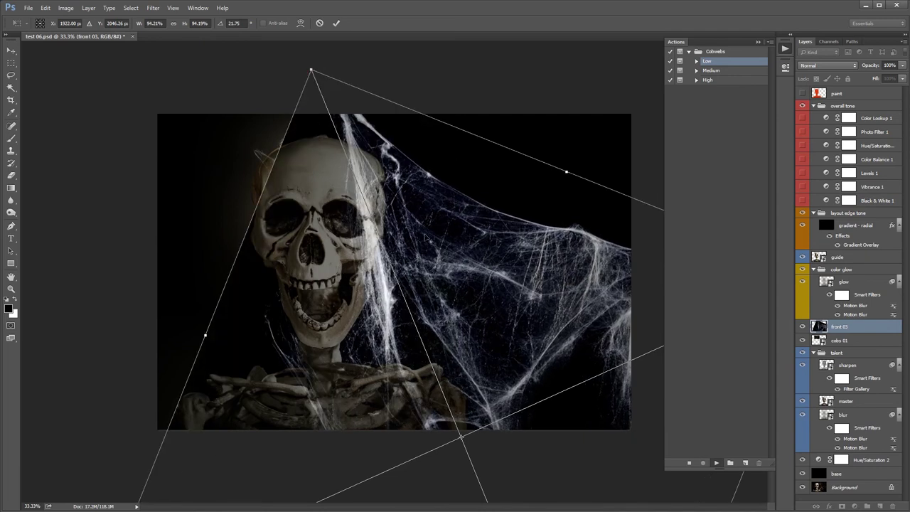
drag(444, 243, 449, 282)
drag(543, 342, 534, 337)
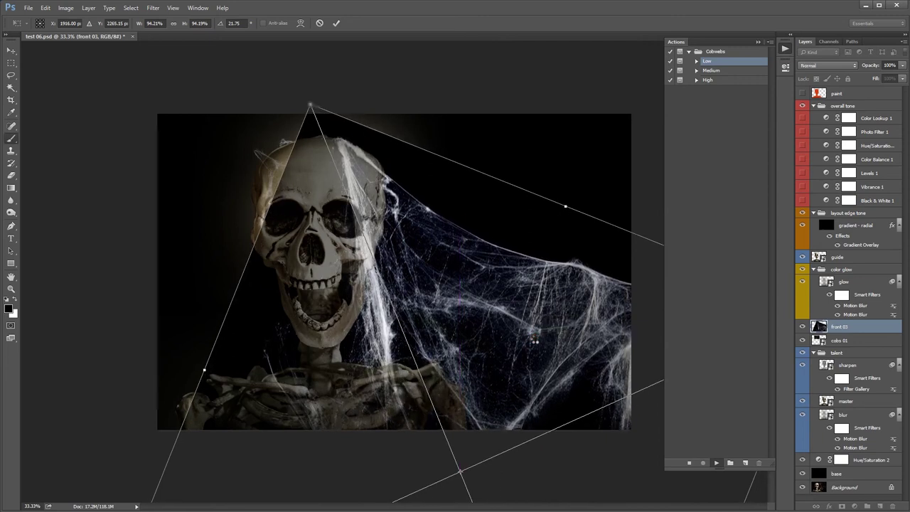
key(Return)
- Place front 05, rotated about 30° and slightly enlarged over the skull's left side
click(313, 262)
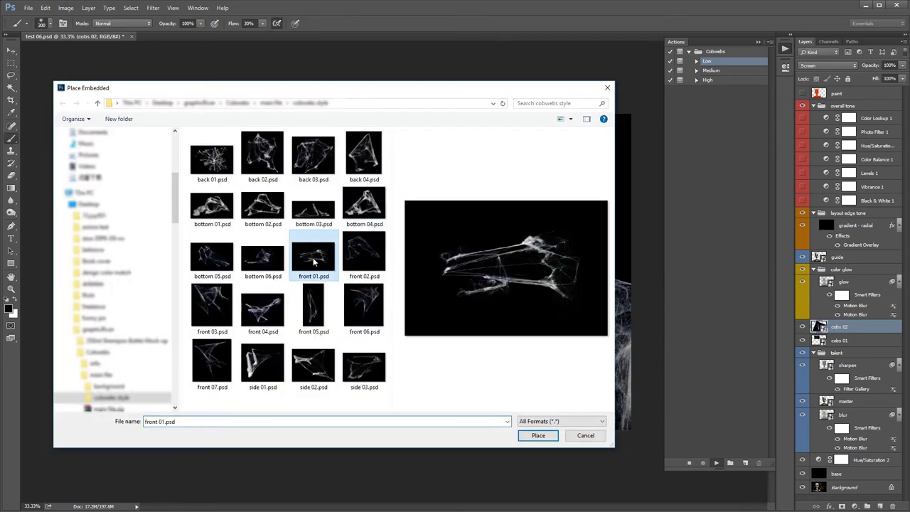
click(314, 316)
double_click(314, 316)
drag(412, 250, 235, 291)
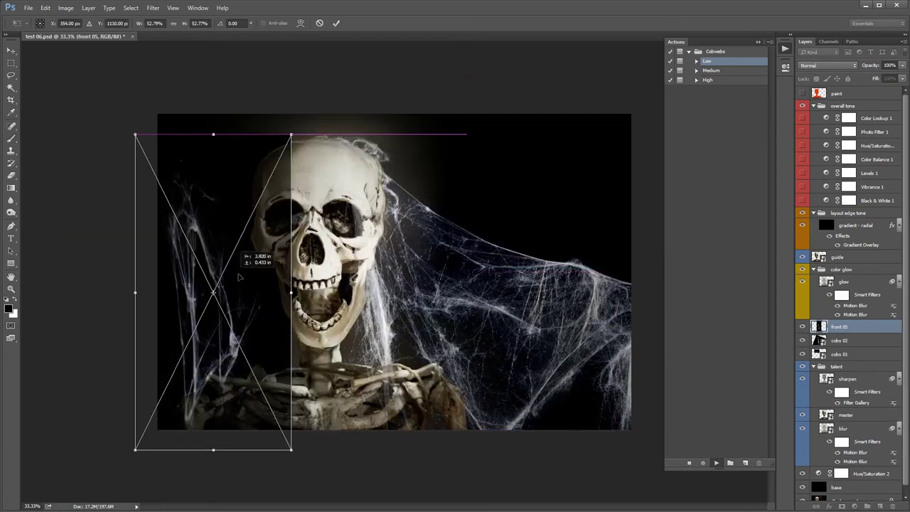
mouse_move(398, 213)
mouse_down()
mouse_move(412, 224)
mouse_move(419, 298)
mouse_up()
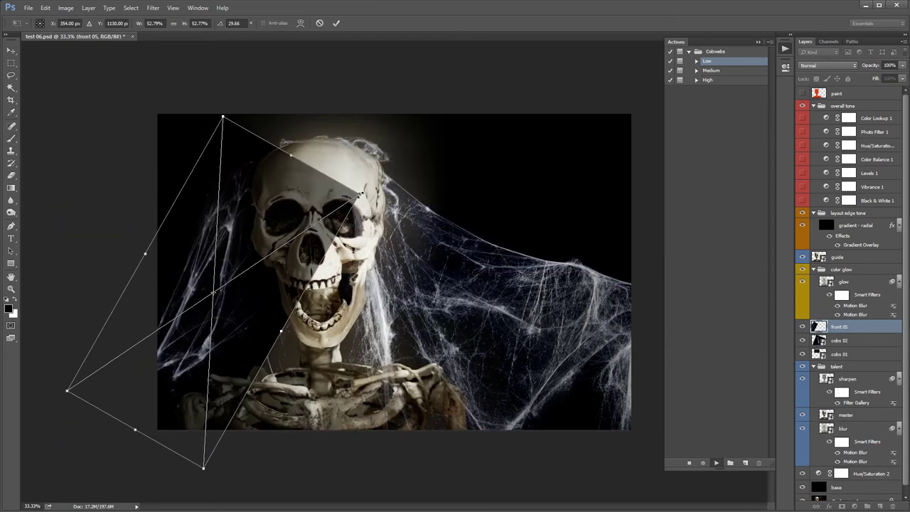
mouse_move(370, 178)
mouse_down()
mouse_move(385, 165)
mouse_move(396, 173)
mouse_up()
drag(283, 178, 347, 208)
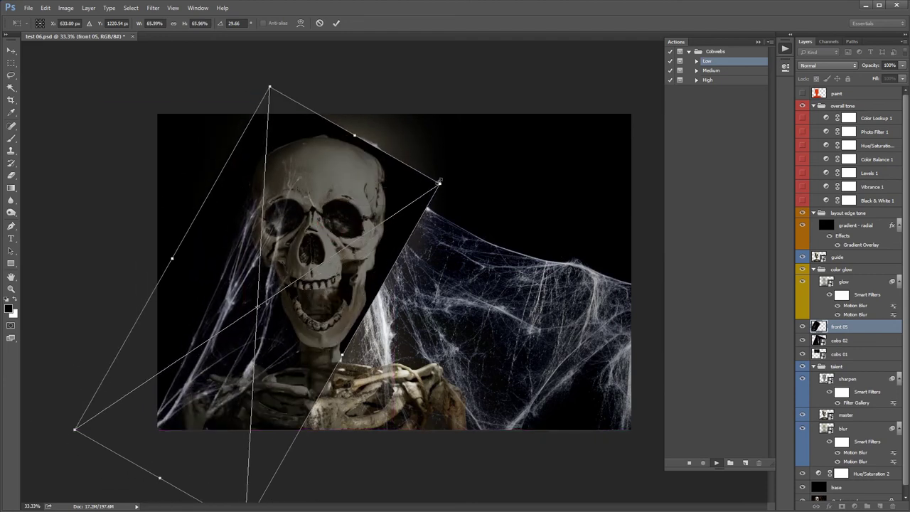
drag(439, 183, 455, 178)
drag(359, 239, 372, 232)
- Commit the front 05 cobweb and place back 04.psd for the back cobwebs
key(Return)
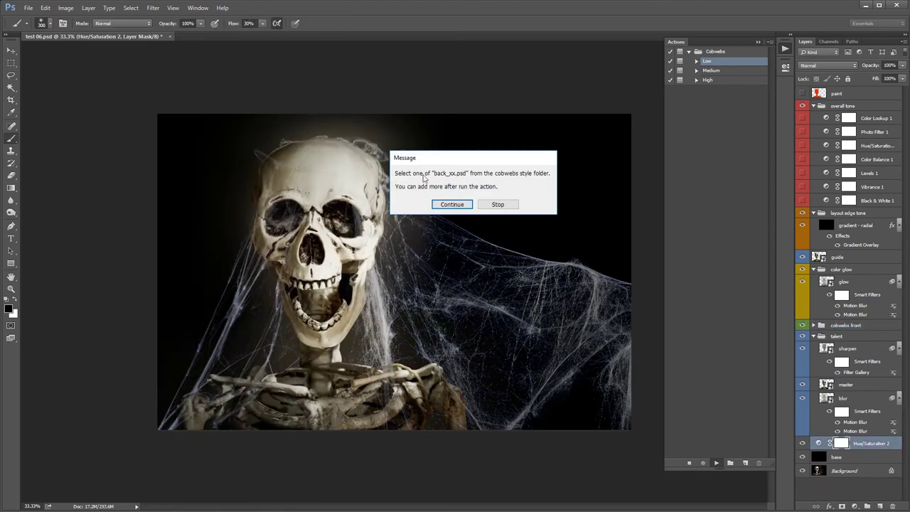
click(446, 204)
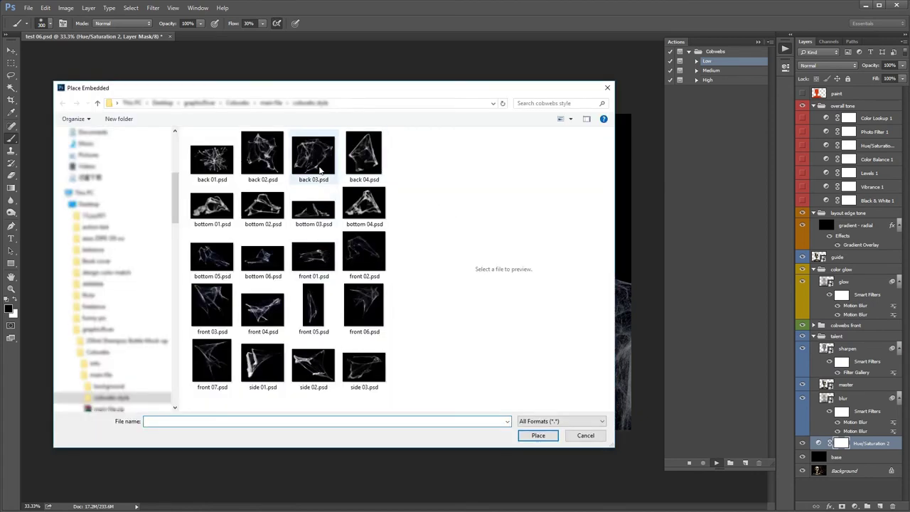
click(320, 169)
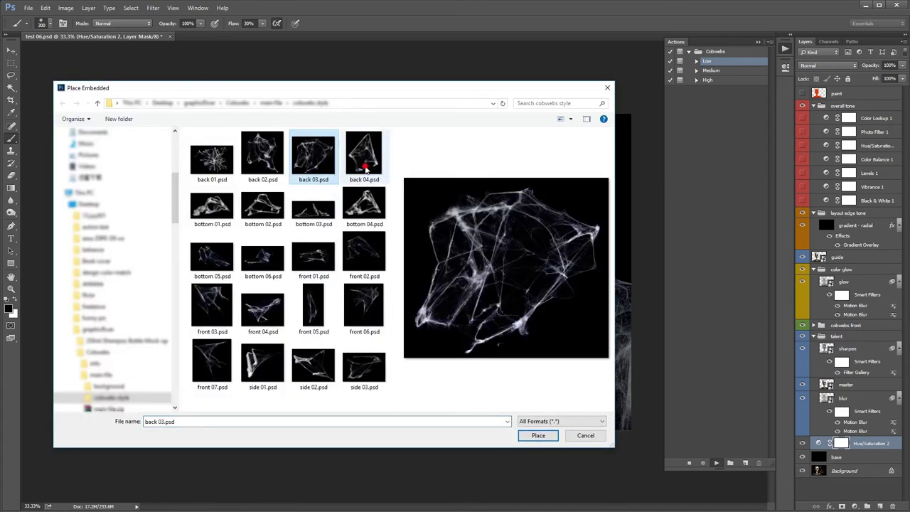
click(365, 168)
double_click(367, 164)
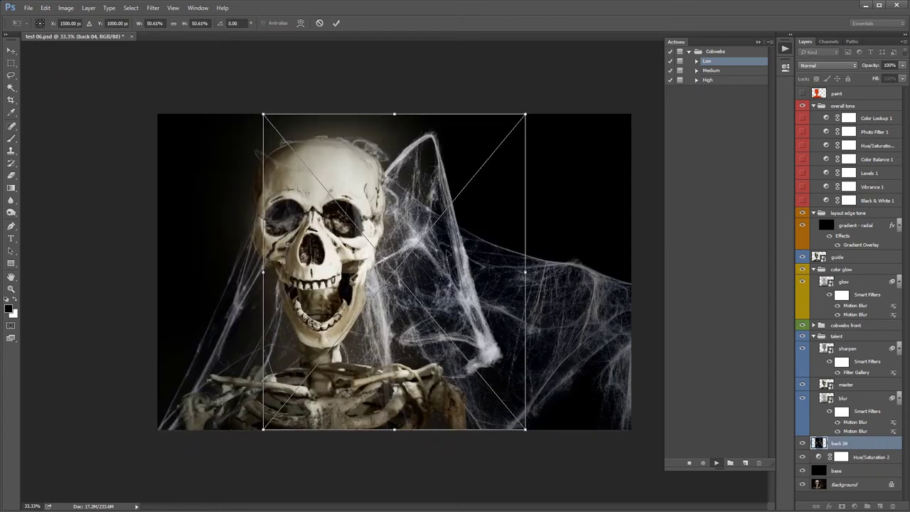
- Enlarge back 04 to about 63%, tilt it about -7.7°, and position it behind the skeleton
mouse_move(455, 242)
mouse_down()
mouse_move(344, 258)
mouse_move(334, 249)
mouse_up()
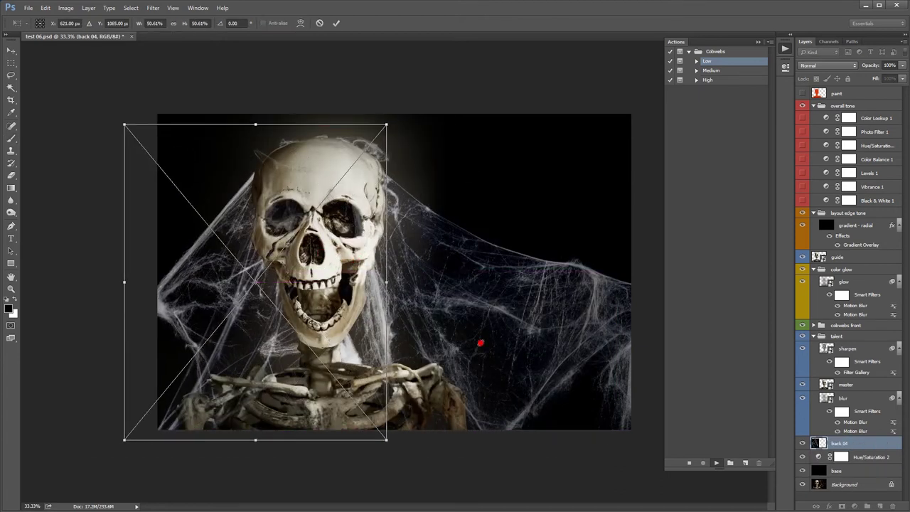
drag(479, 346, 461, 283)
drag(383, 302, 451, 321)
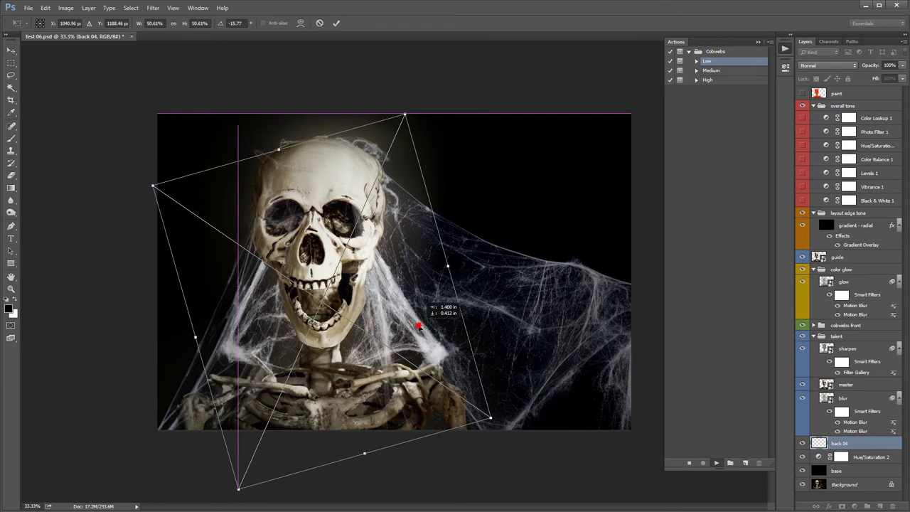
drag(491, 417, 542, 480)
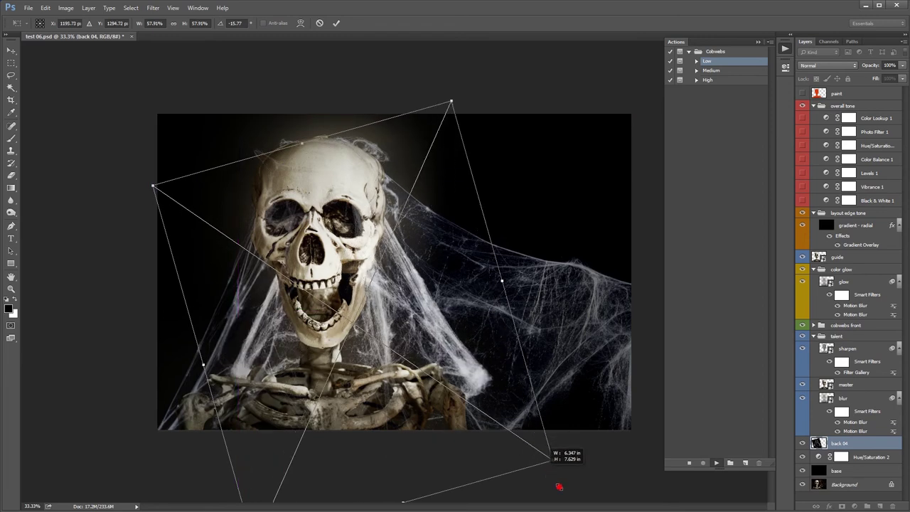
mouse_move(503, 432)
mouse_down()
mouse_move(463, 428)
mouse_move(506, 441)
mouse_up()
drag(569, 313, 577, 342)
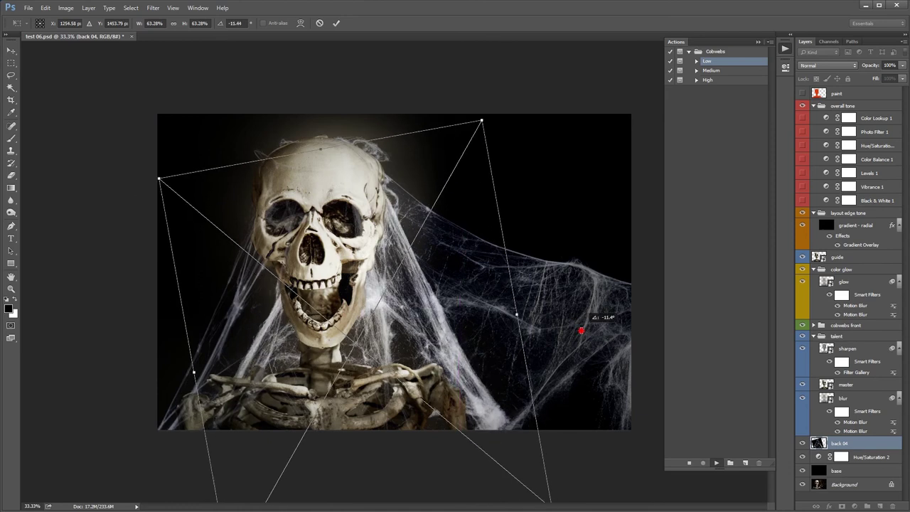
drag(480, 367, 450, 345)
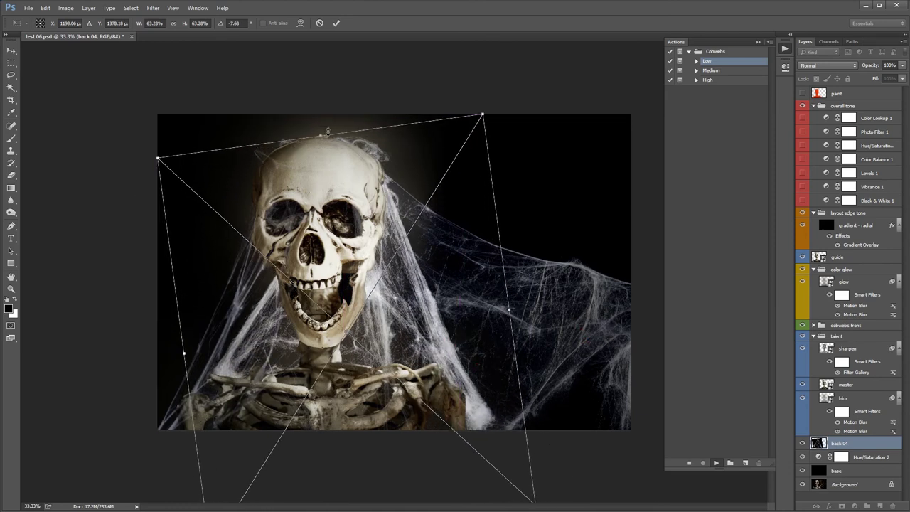
drag(316, 134, 315, 122)
drag(384, 291, 377, 286)
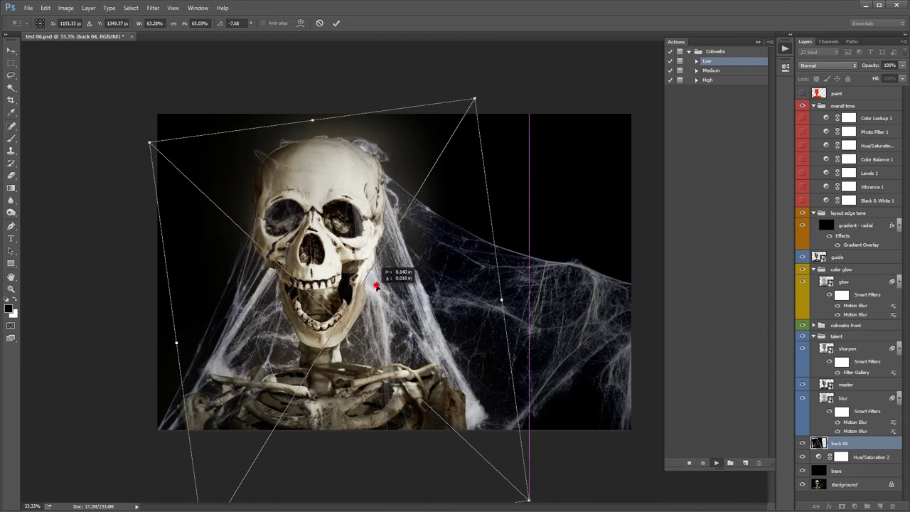
key(Return)
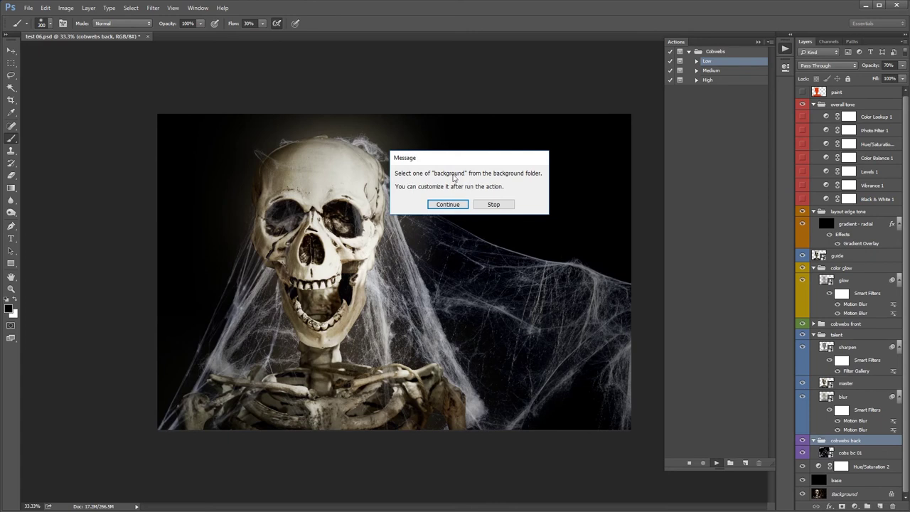
- Place brick wall.psd from the background folder, scaled to about 121% and shifted down to fill the canvas
click(450, 208)
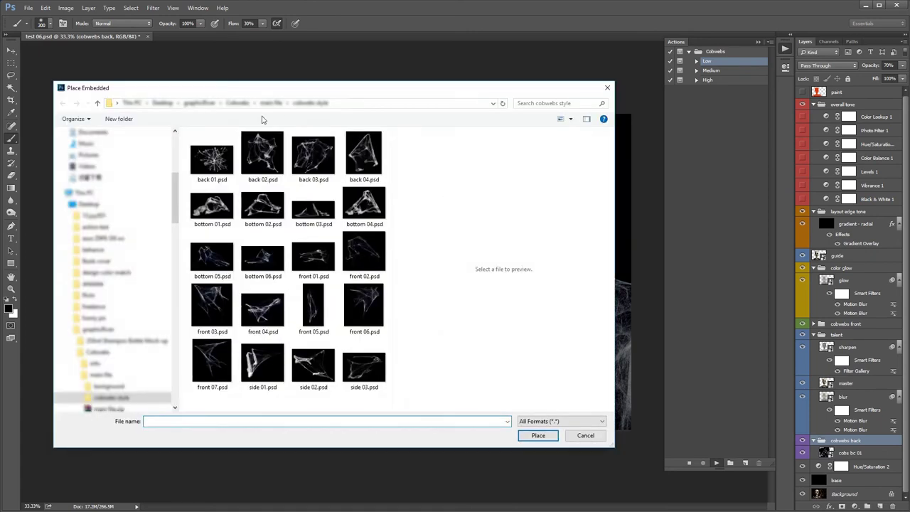
click(271, 103)
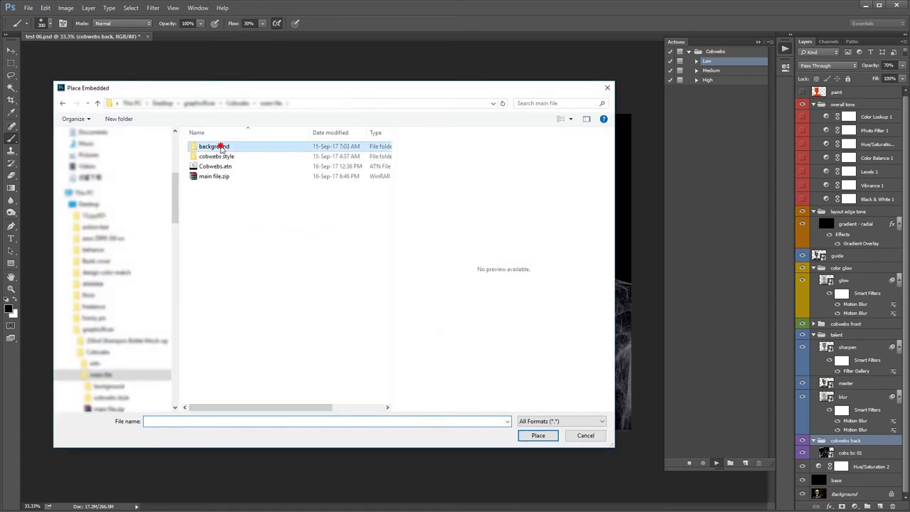
double_click(211, 135)
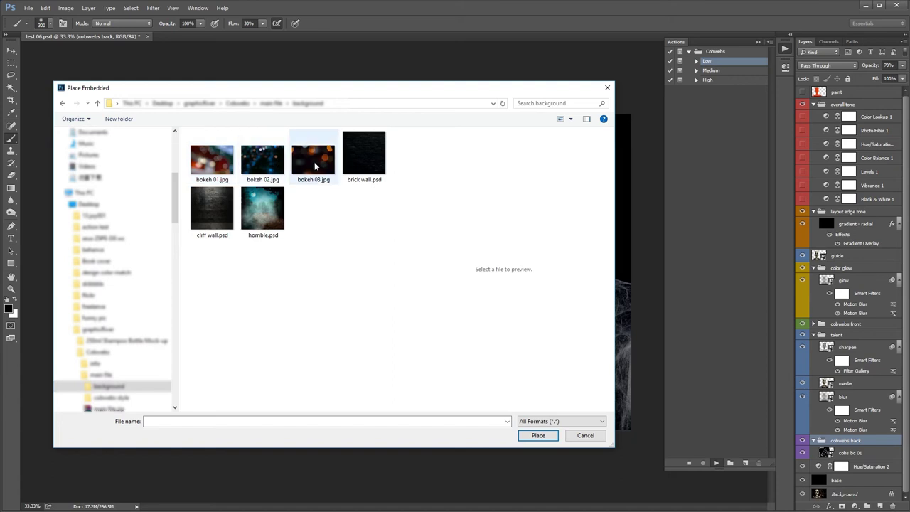
click(378, 161)
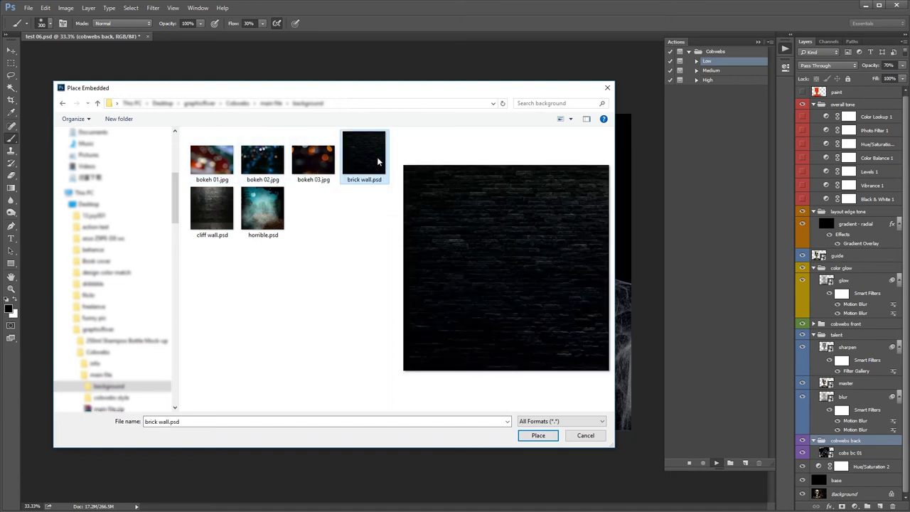
double_click(378, 162)
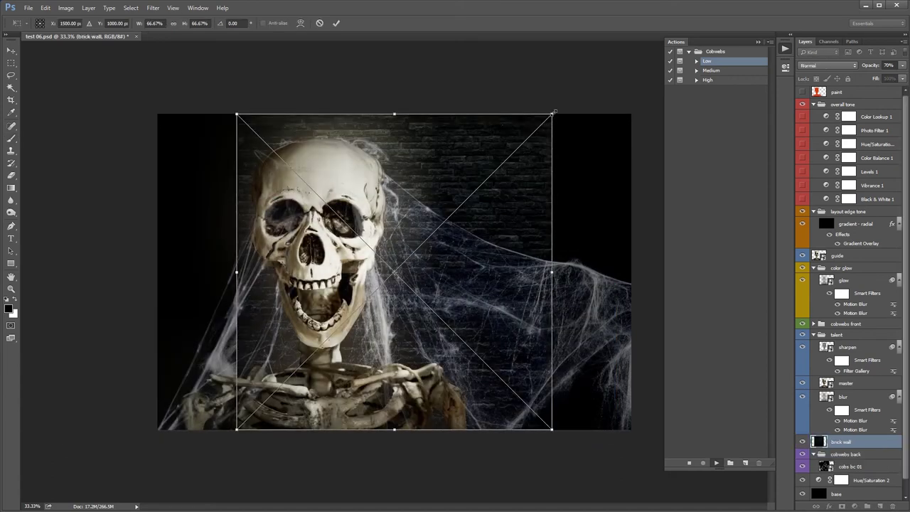
drag(553, 112, 684, 129)
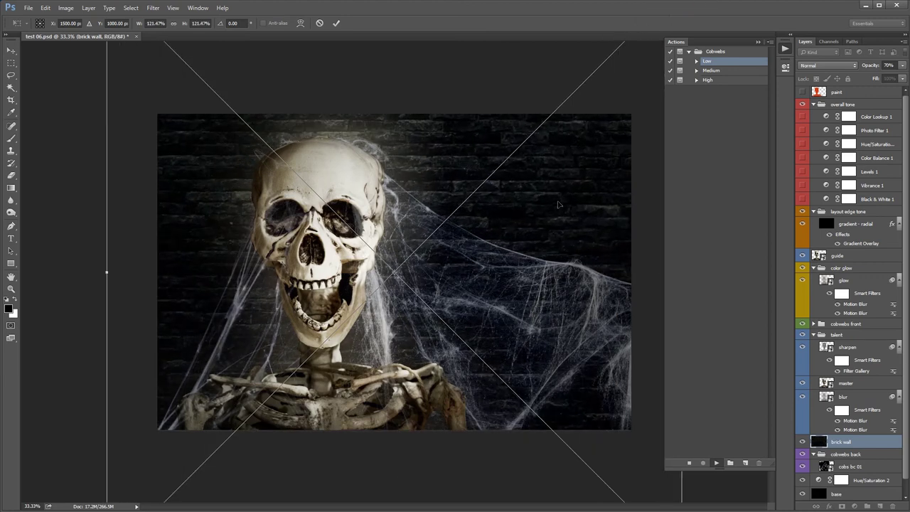
drag(558, 205, 558, 247)
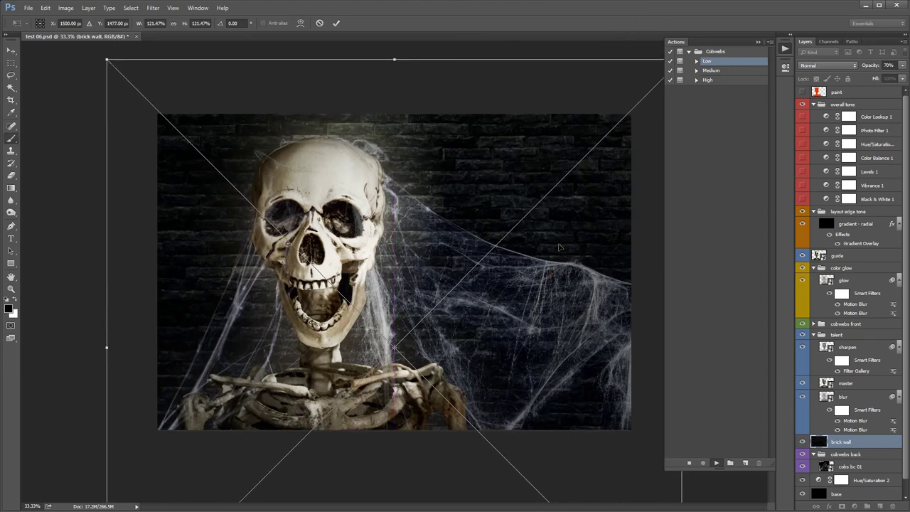
key(Return)
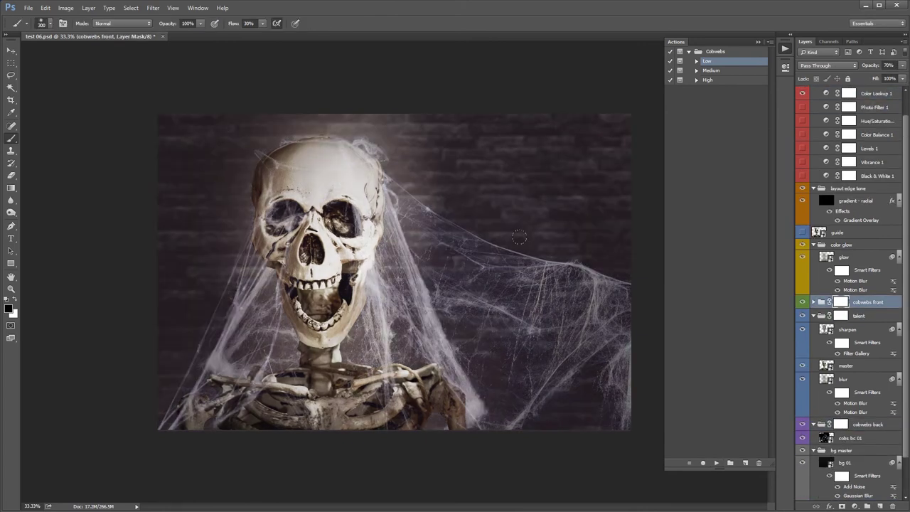
- Close the Actions list, collapse all layer groups, and compare cobwebs front visibility off and on
click(757, 41)
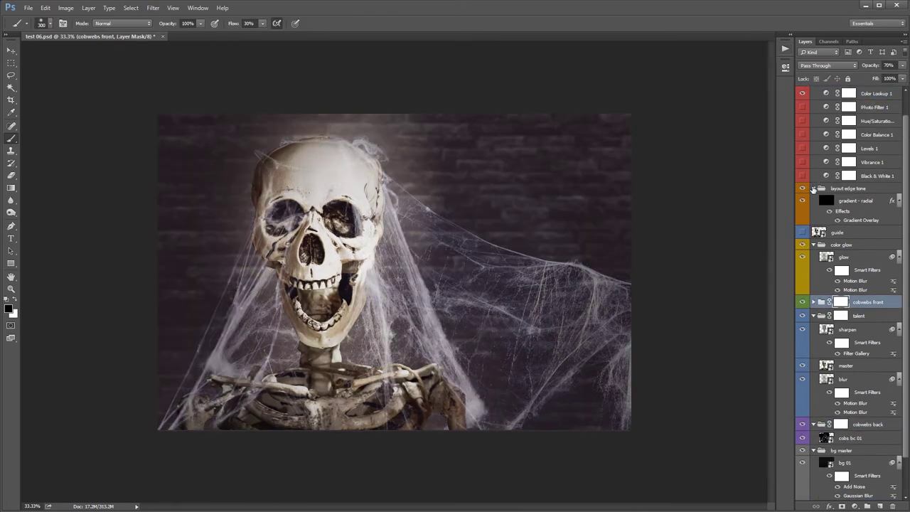
ctrl+click(814, 189)
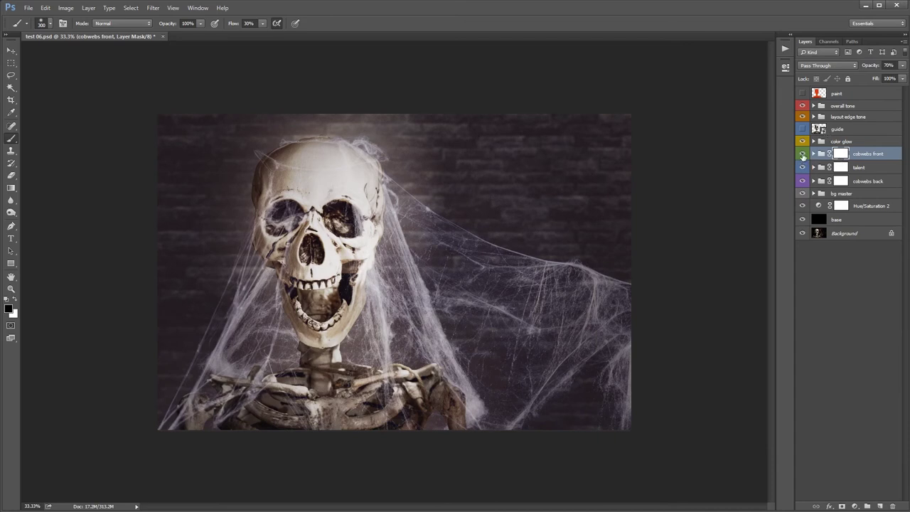
click(803, 154)
click(803, 154)
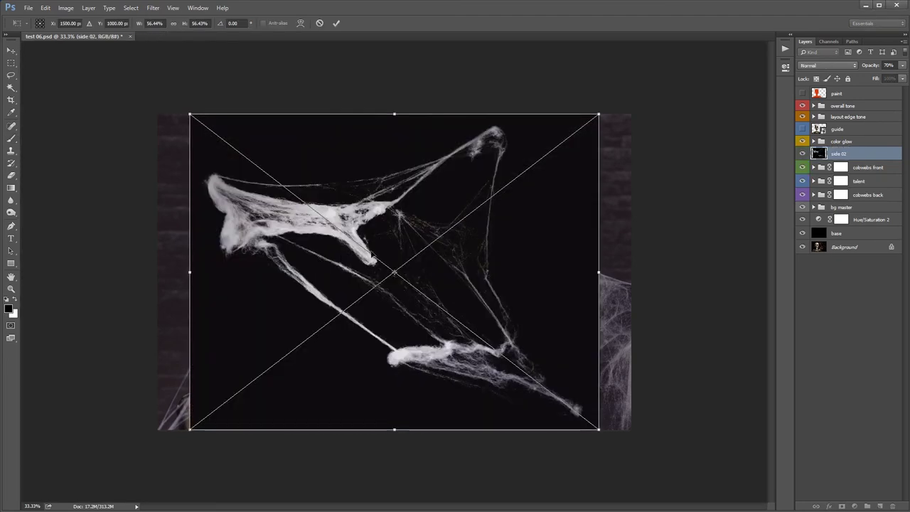
- Move the side 02 cobweb left over the skeleton and enlarge it slightly
drag(382, 254, 250, 270)
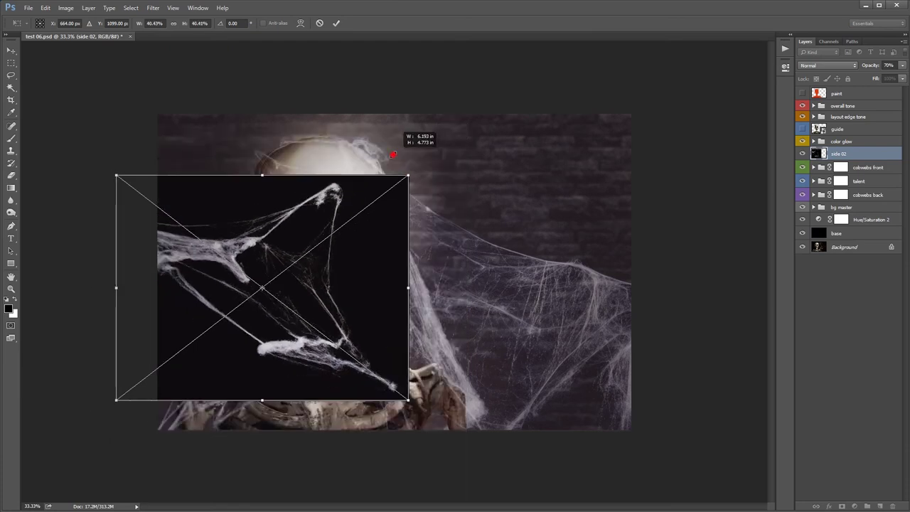
drag(468, 130, 472, 126)
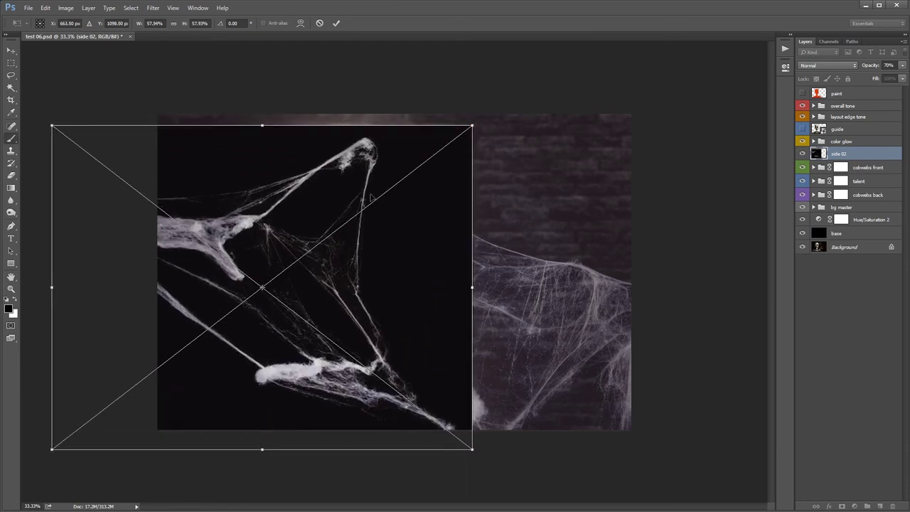
key(Return)
- Set side 02 to Screen blending and move it into the cobwebs front group
click(826, 65)
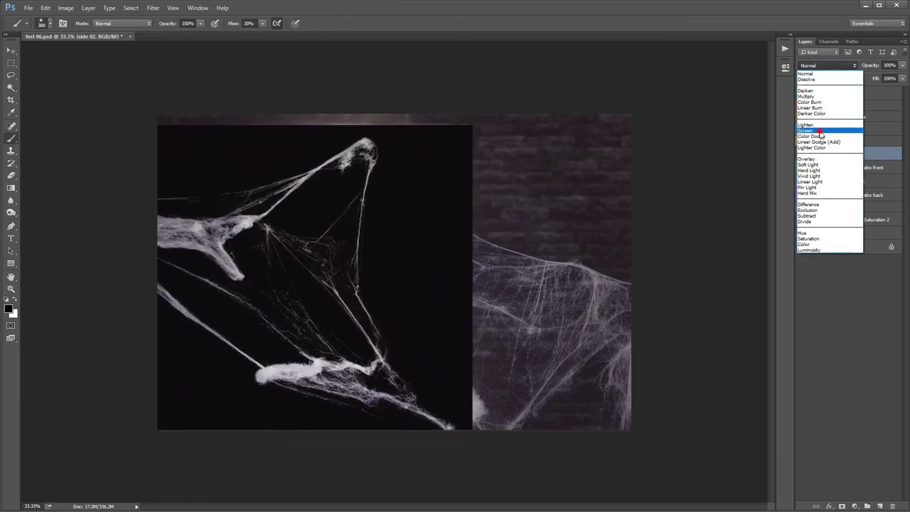
click(809, 130)
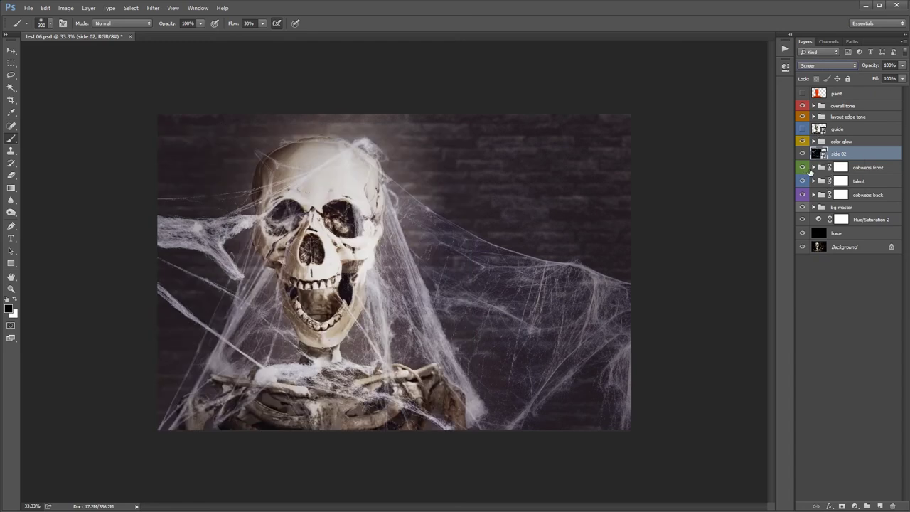
click(814, 167)
drag(851, 155, 854, 173)
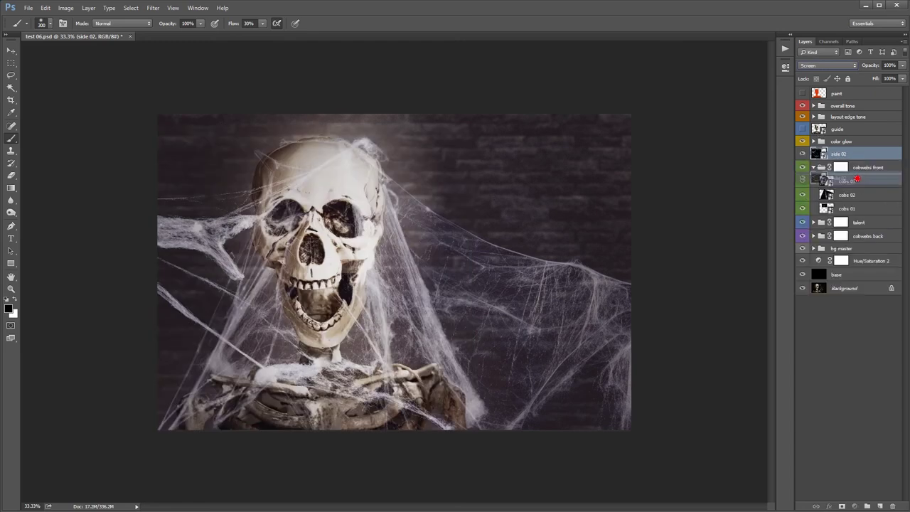
drag(318, 329, 302, 326)
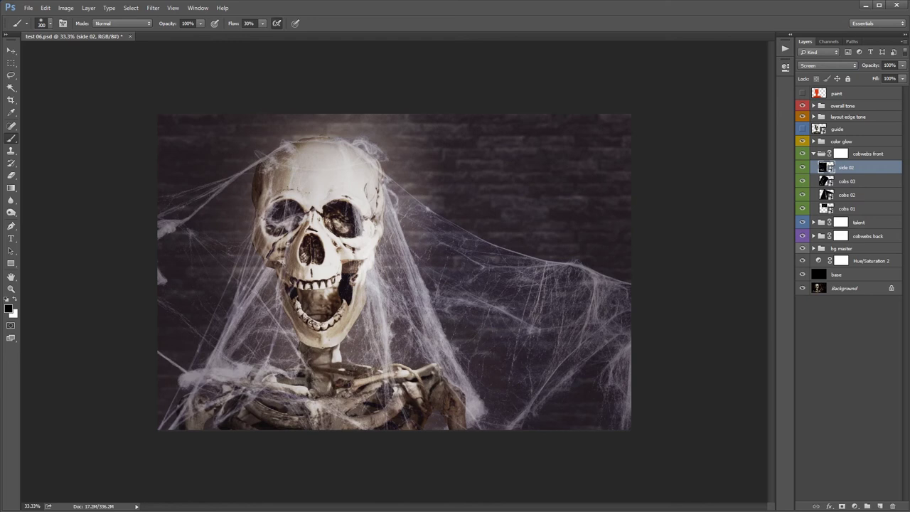
- Position and skew the front 04 cobweb over the skeleton, blending it as Screen
drag(156, 265, 386, 354)
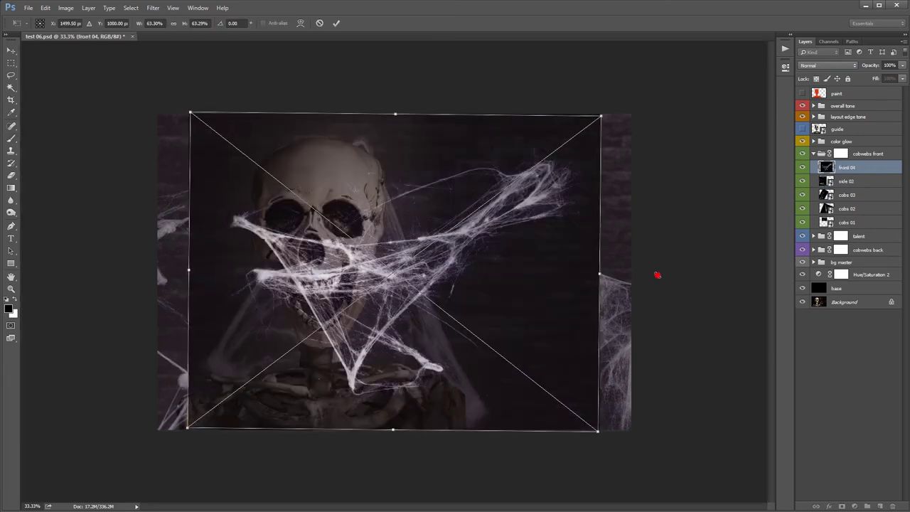
mouse_move(658, 275)
mouse_down()
mouse_move(414, 412)
mouse_move(423, 420)
mouse_up()
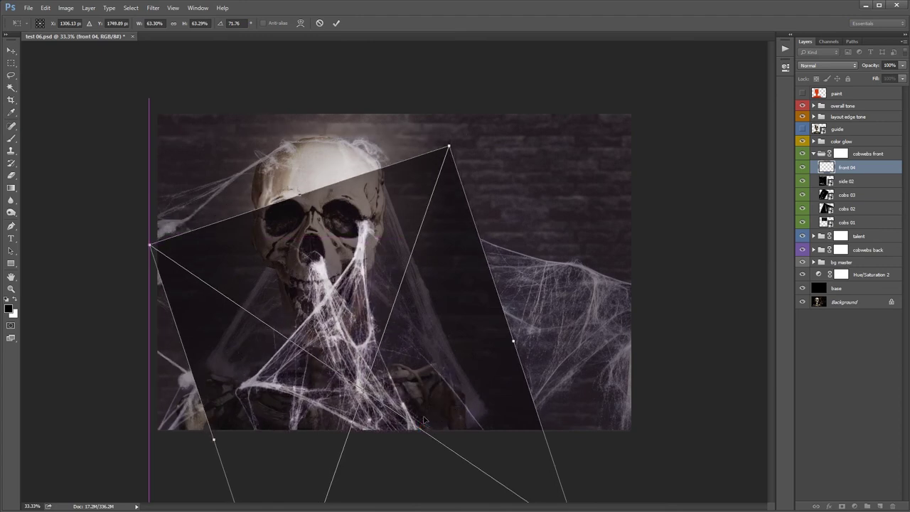
key(b)
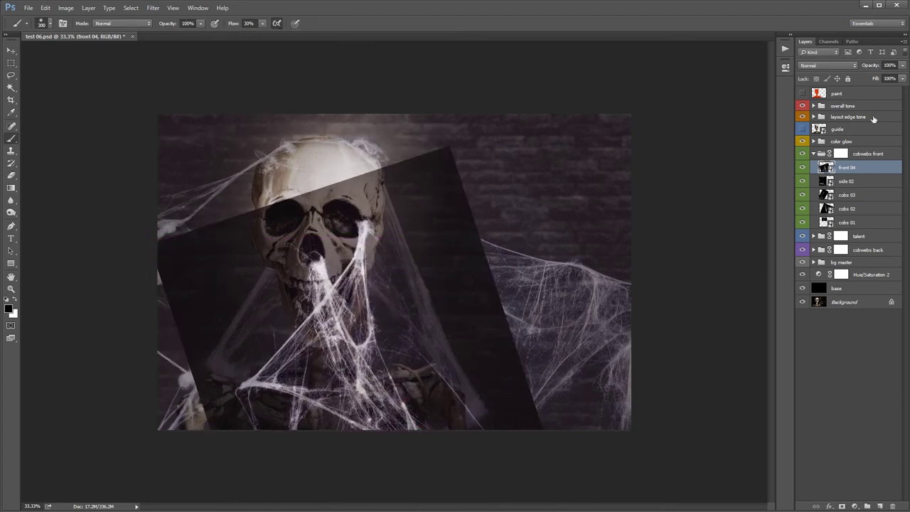
click(831, 64)
click(824, 127)
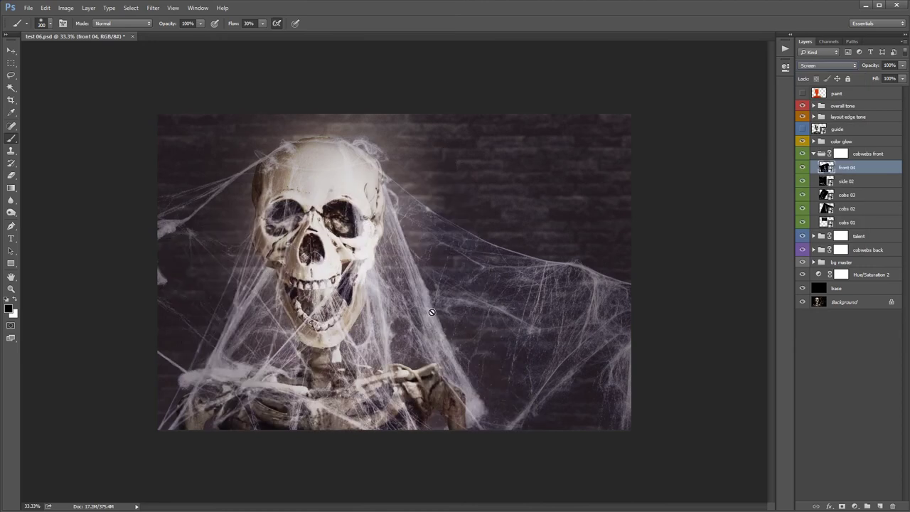
click(802, 167)
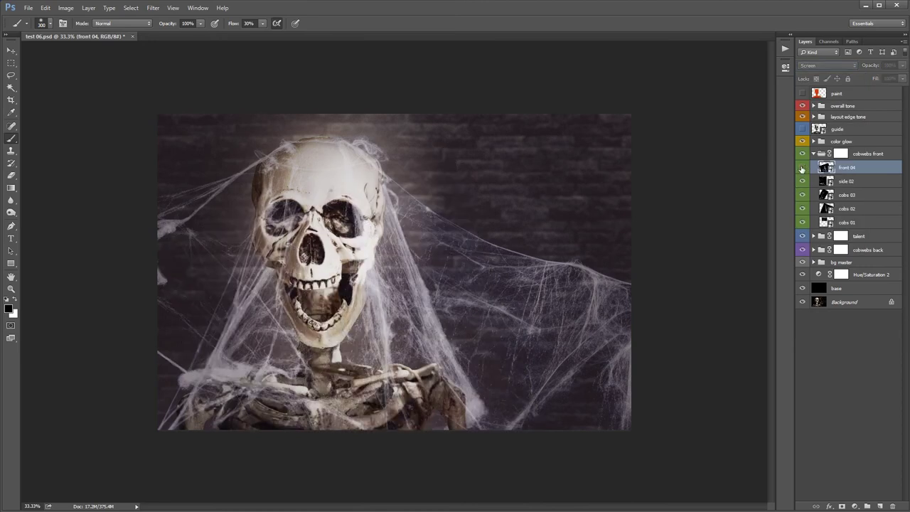
click(802, 167)
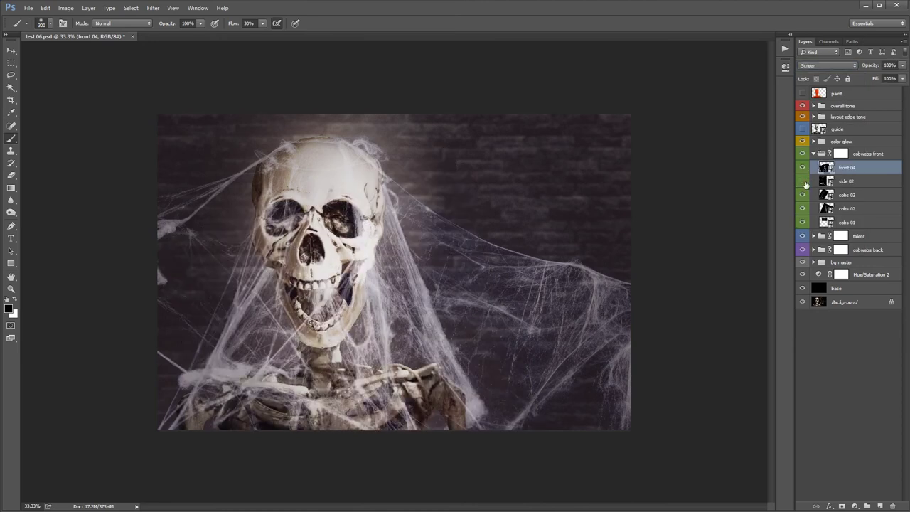
- Compare side 02 visibility, expand the cobwebs back group, and check cobs bc 01
click(804, 182)
click(814, 249)
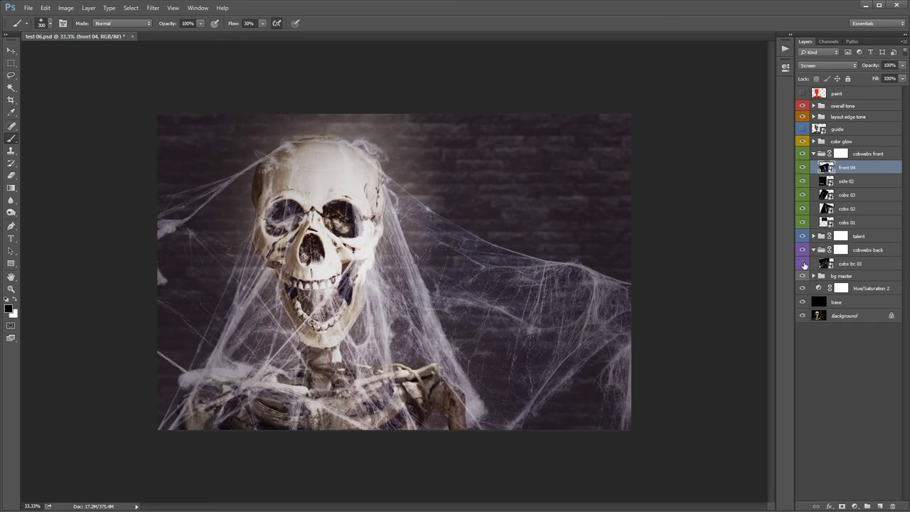
click(803, 264)
- Enlarge the placed back 03 cobweb to about 82% and position it lower left
mouse_move(410, 236)
mouse_down()
mouse_move(378, 329)
mouse_move(342, 341)
mouse_move(335, 325)
mouse_up()
drag(439, 215, 554, 112)
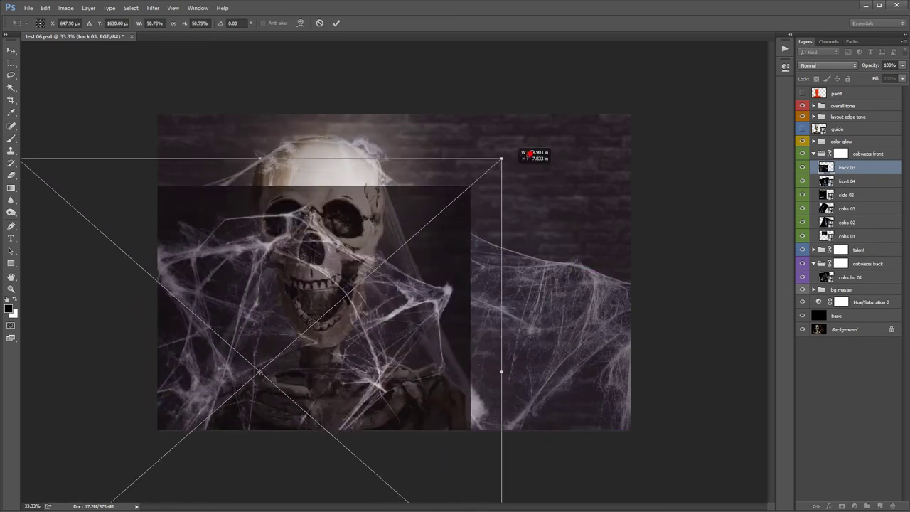
mouse_move(436, 366)
mouse_down()
mouse_move(414, 424)
mouse_move(442, 435)
mouse_up()
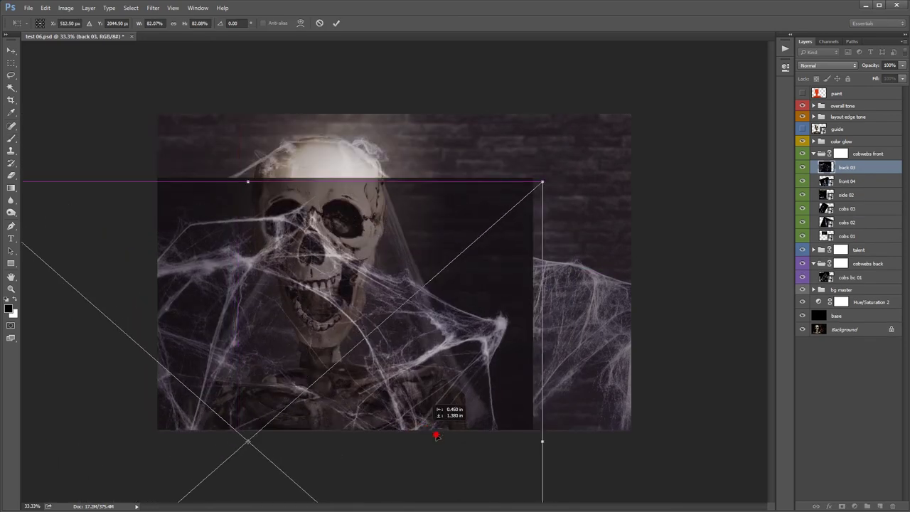
key(b)
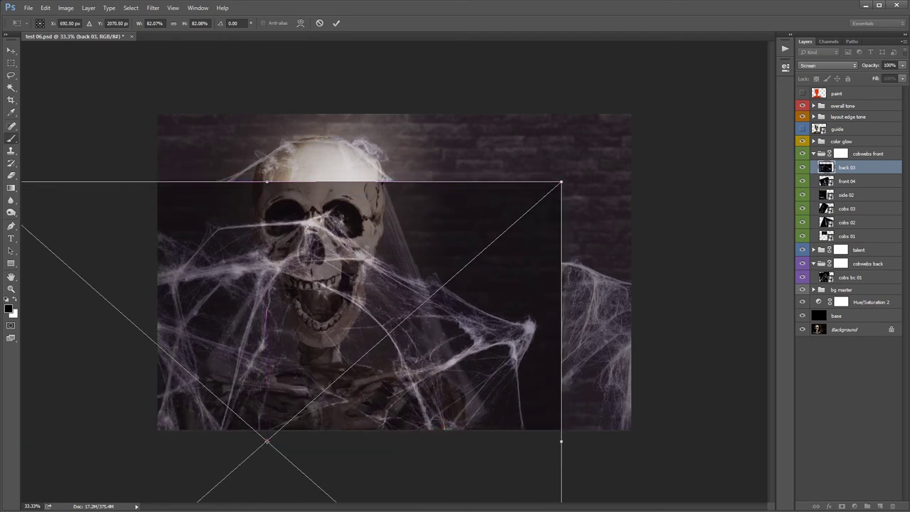
- Set back 03 to Screen blending and move it into the cobwebs back group
click(833, 66)
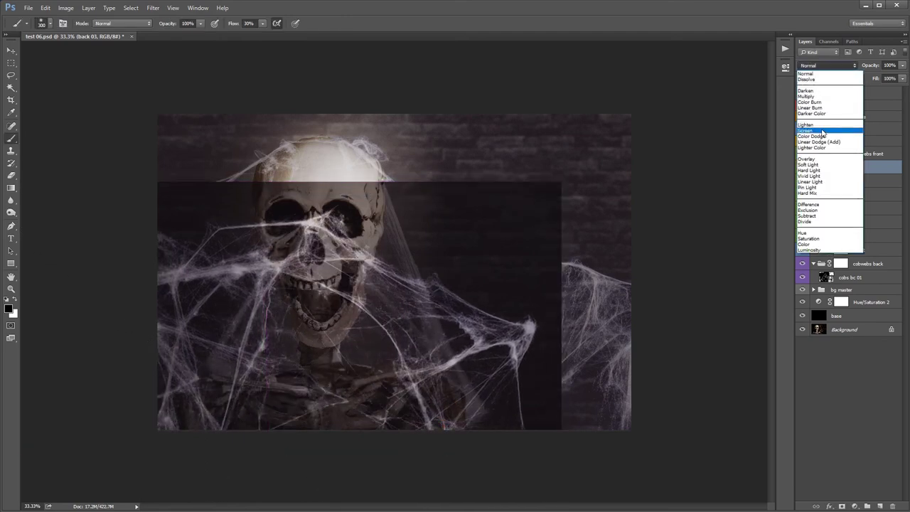
click(814, 128)
drag(854, 168, 862, 270)
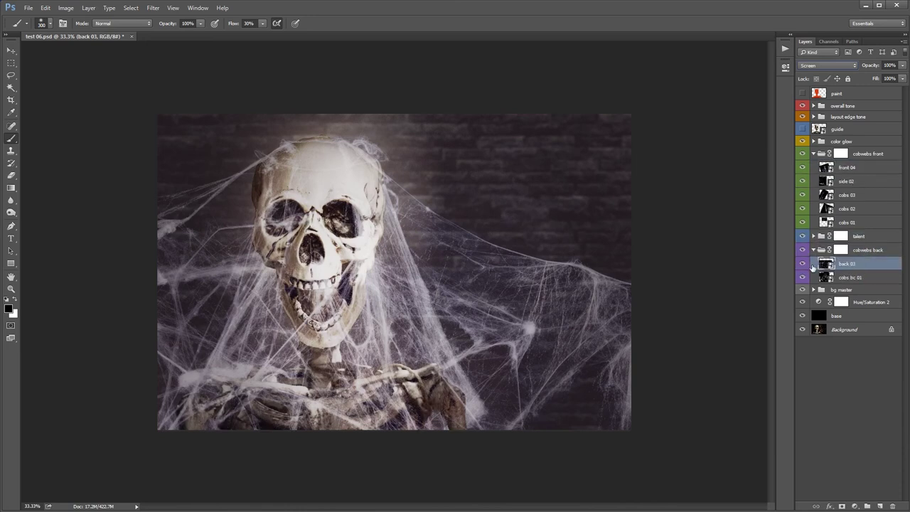
click(802, 265)
- Shift the back 03 cobwebs right and enlarge them to about 93%
mouse_move(370, 376)
mouse_down()
mouse_move(490, 420)
mouse_move(458, 377)
mouse_up()
key(ctrl+t)
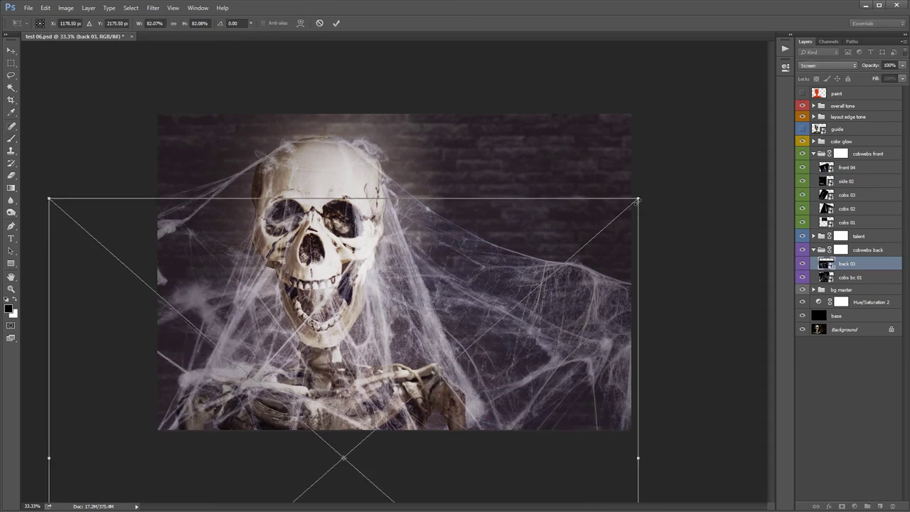
drag(637, 201, 717, 128)
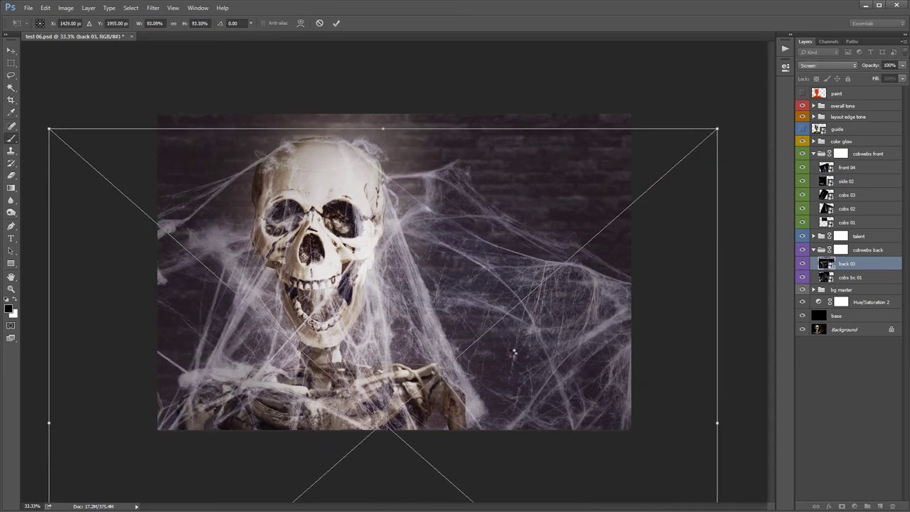
key(Return)
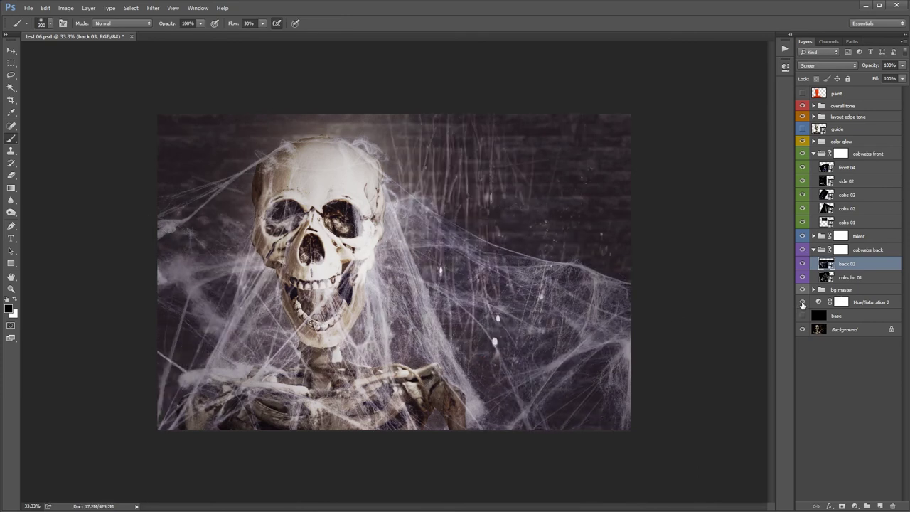
- Hide Hue/Saturation 2, the bg master brick wall, and the talent group's blur layer
click(802, 303)
click(802, 290)
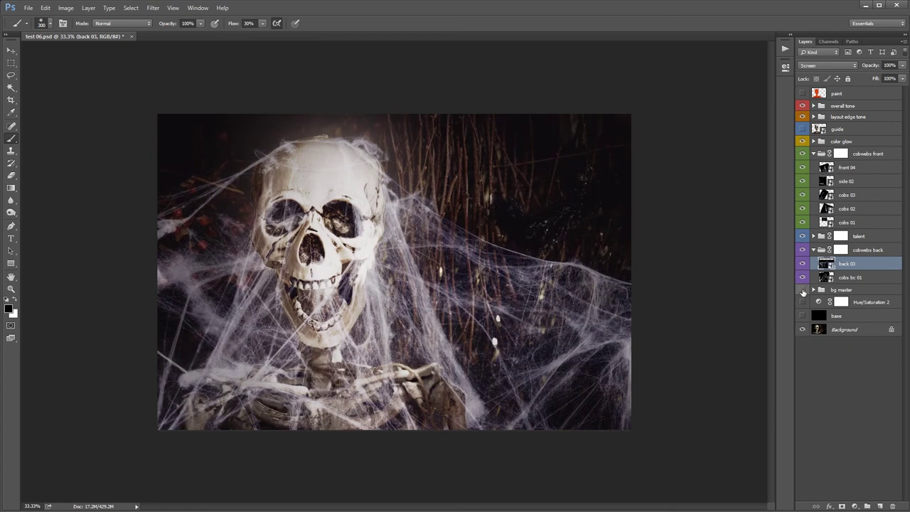
click(802, 330)
click(802, 330)
click(815, 333)
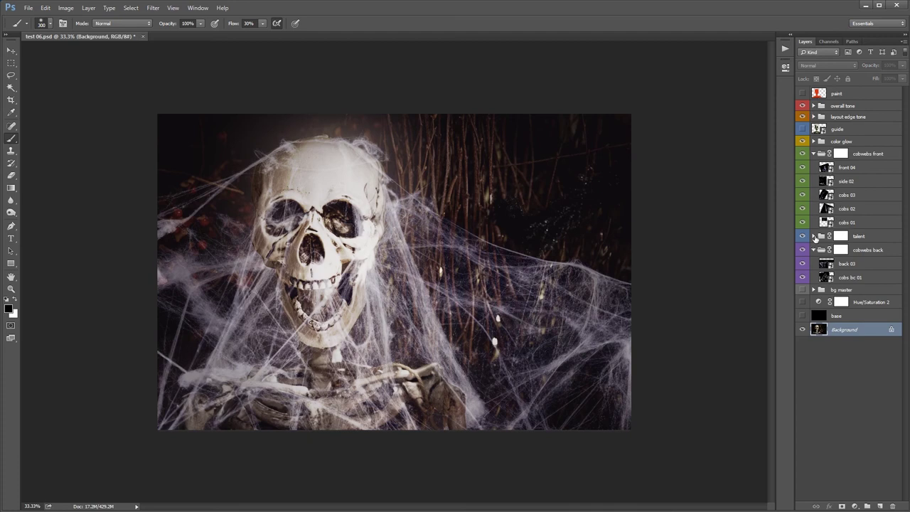
click(814, 236)
click(858, 278)
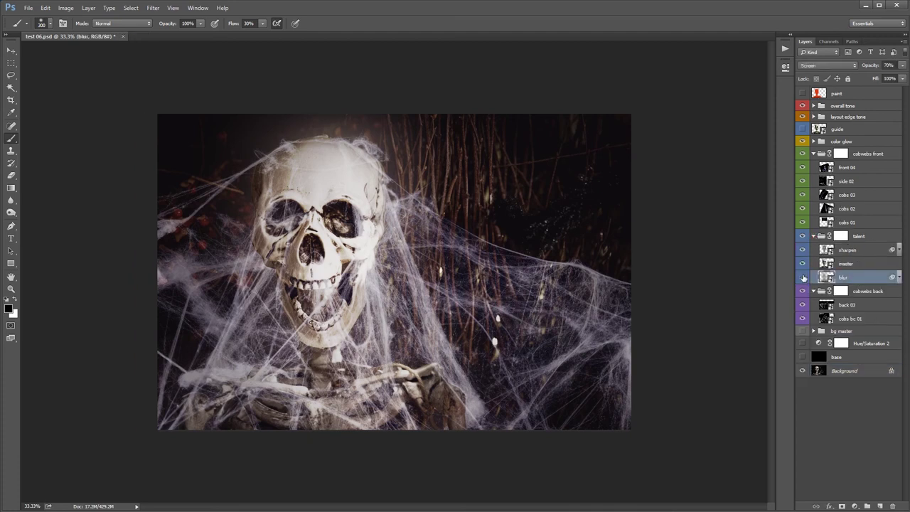
click(803, 277)
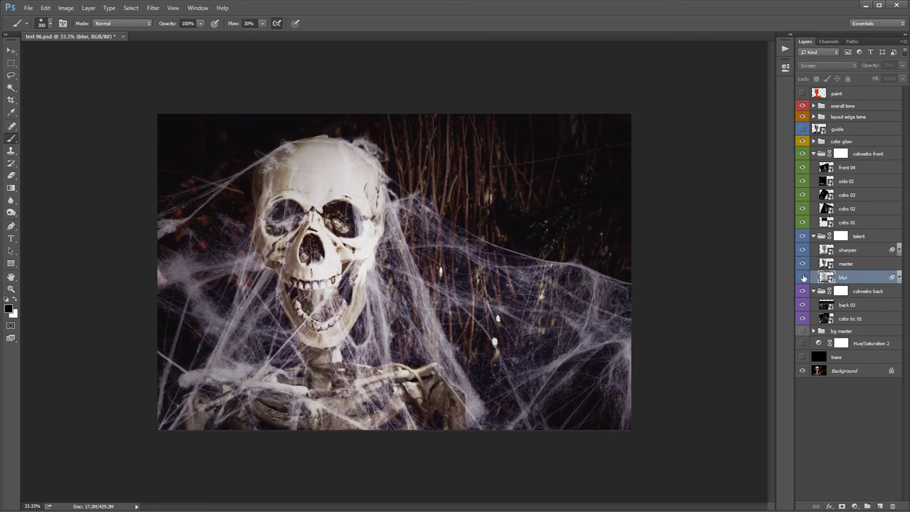
- Hide the color glow group, compare the front cobwebs, then close test 06.psd without saving
click(802, 142)
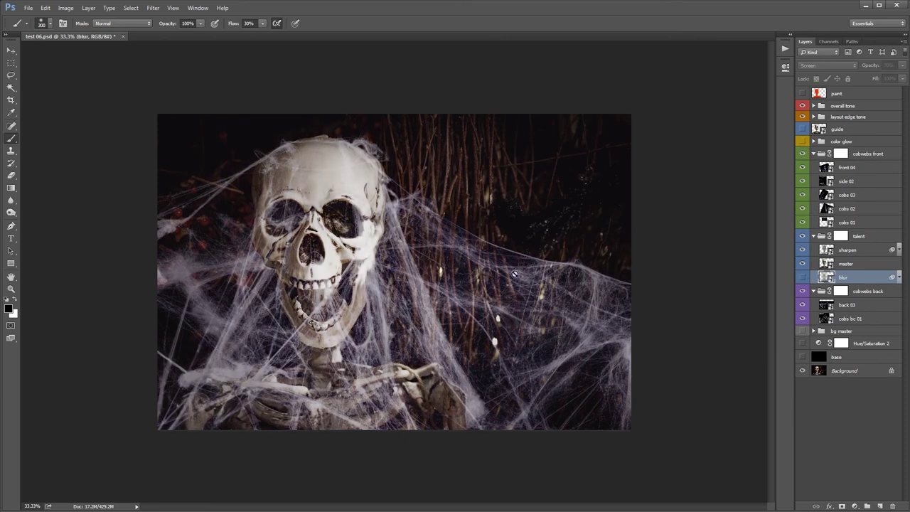
key(m)
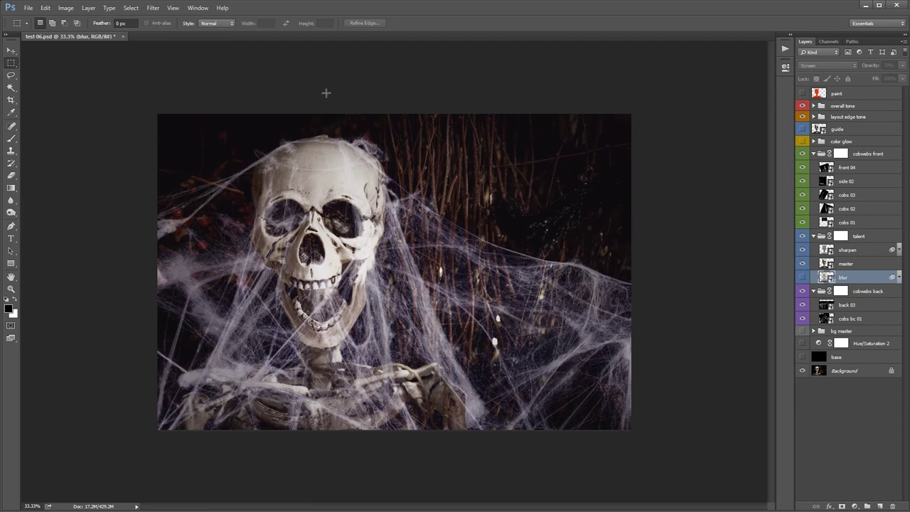
click(802, 154)
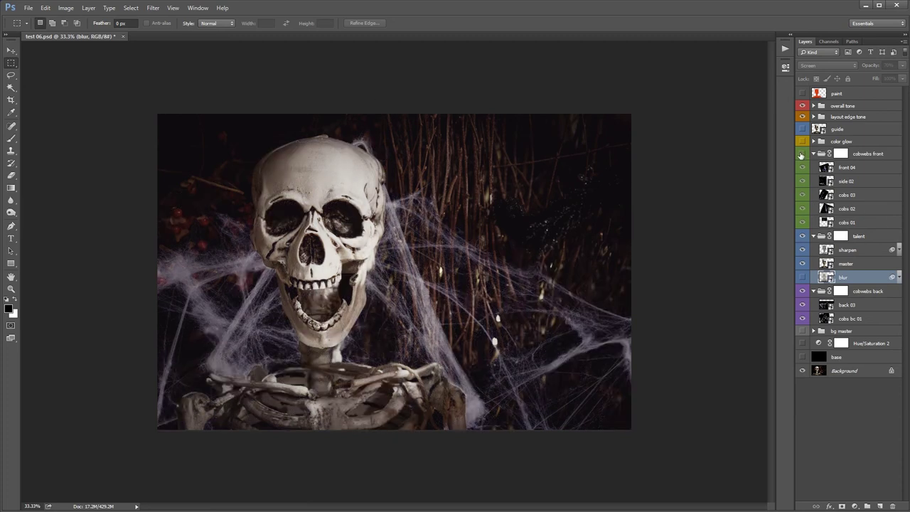
click(801, 154)
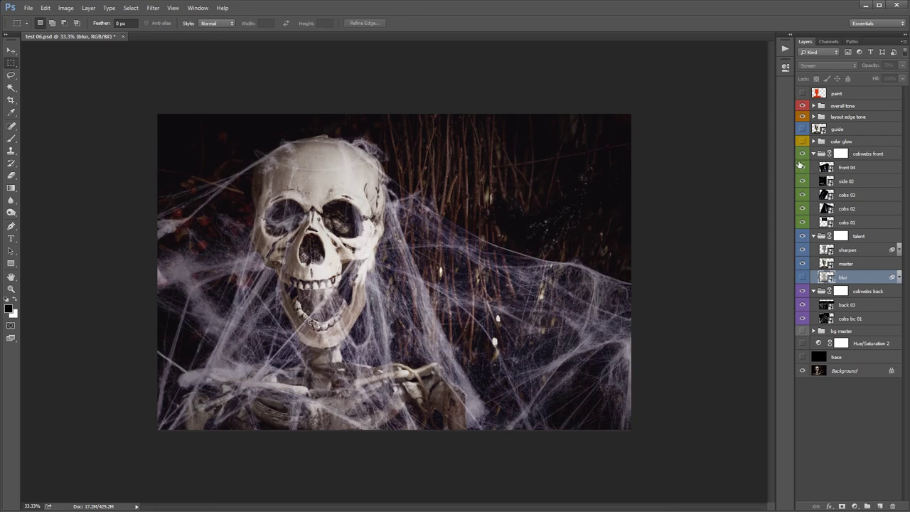
click(124, 38)
click(477, 198)
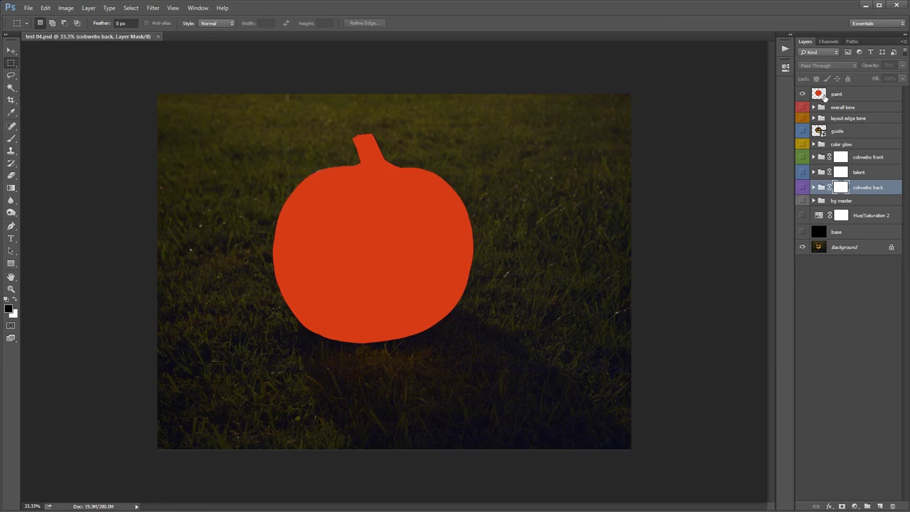
- Delete the old layers from overall tone to base and run the Cobwebs Low action
click(842, 106)
shift+click(851, 231)
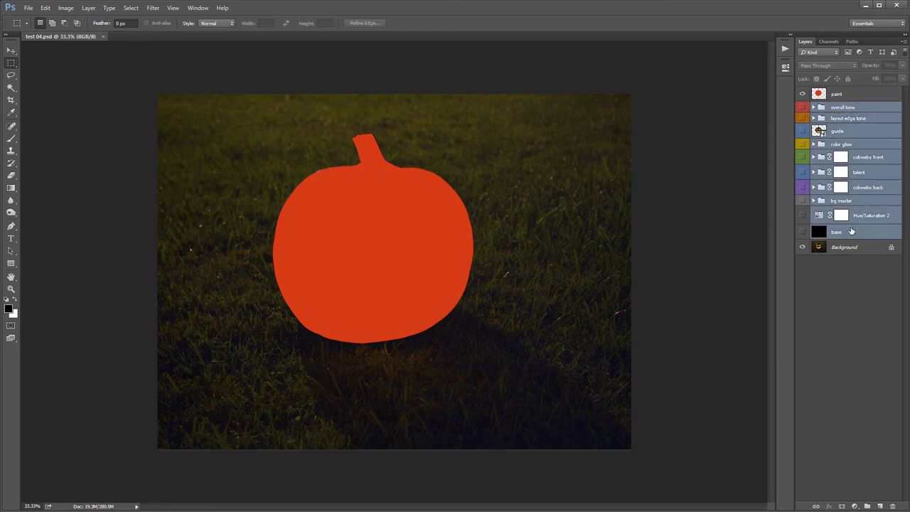
key(Delete)
click(785, 50)
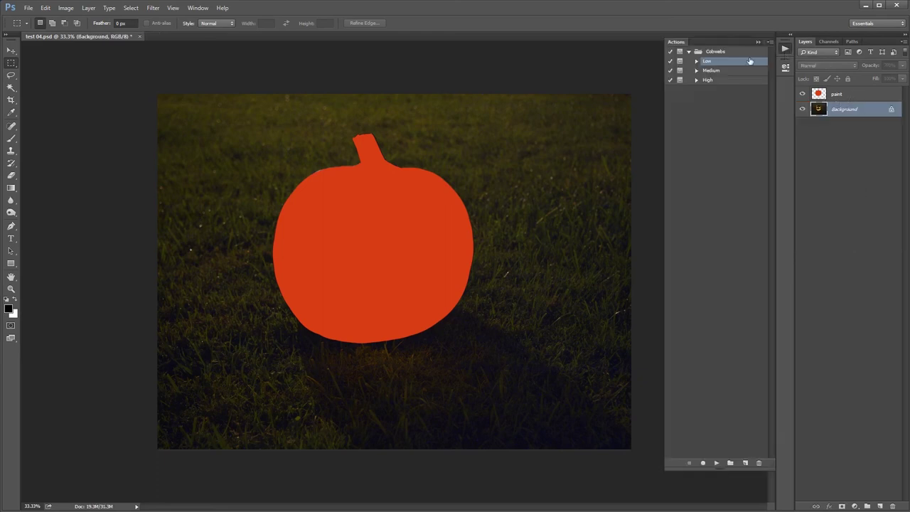
click(716, 463)
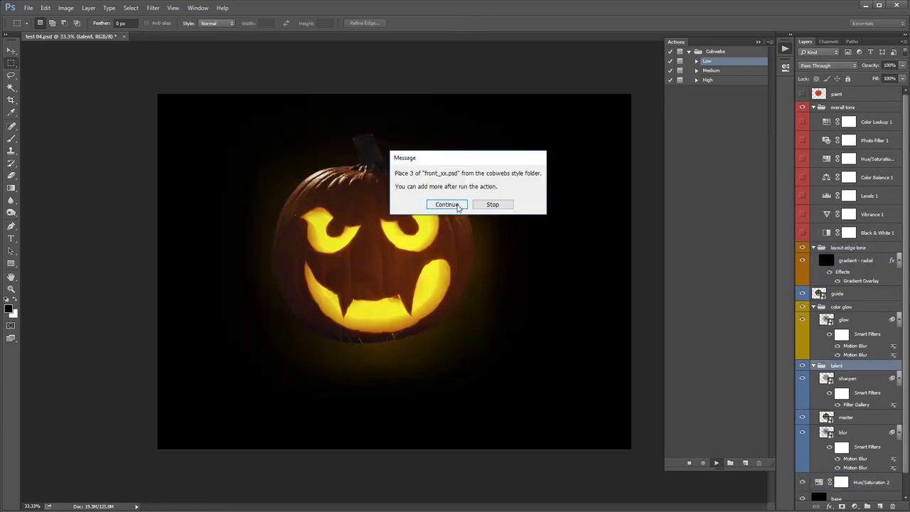
- Continue the action, preview the cobweb files, and place front 03 into the pumpkin image
click(447, 205)
click(271, 103)
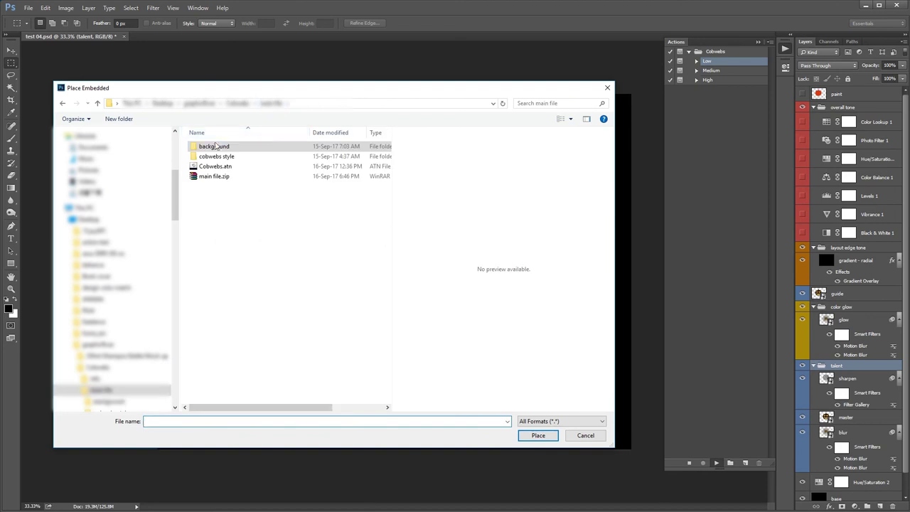
double_click(207, 151)
click(267, 257)
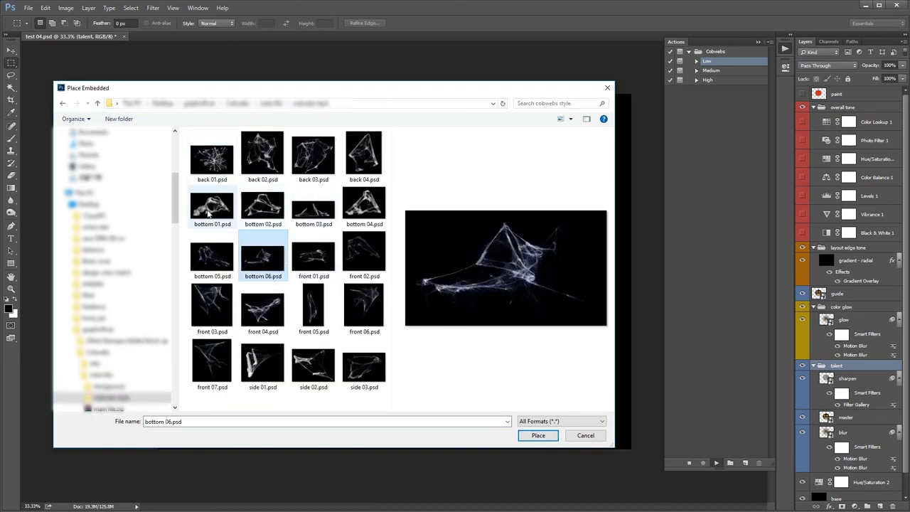
click(208, 204)
click(364, 204)
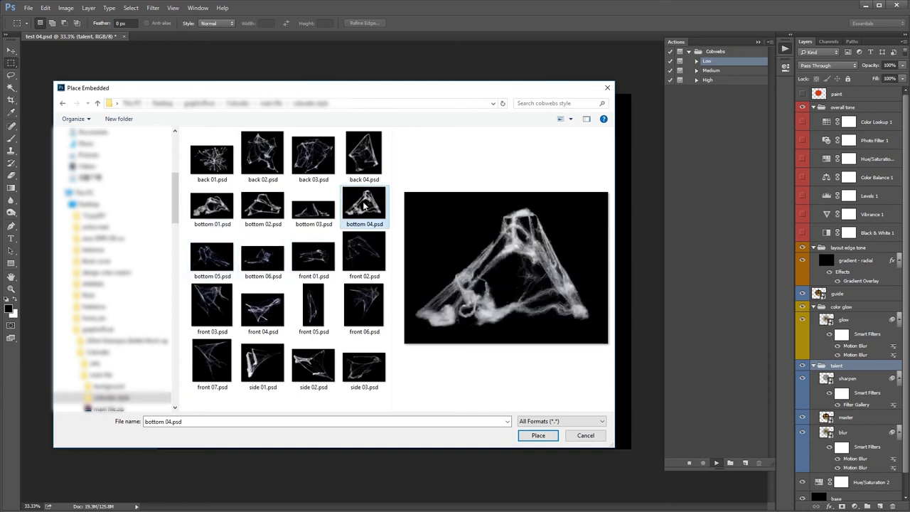
click(361, 322)
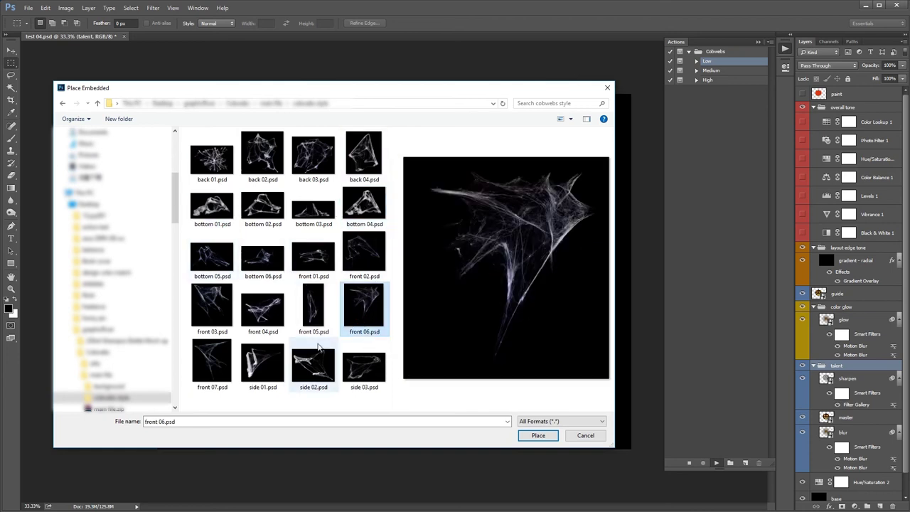
click(216, 319)
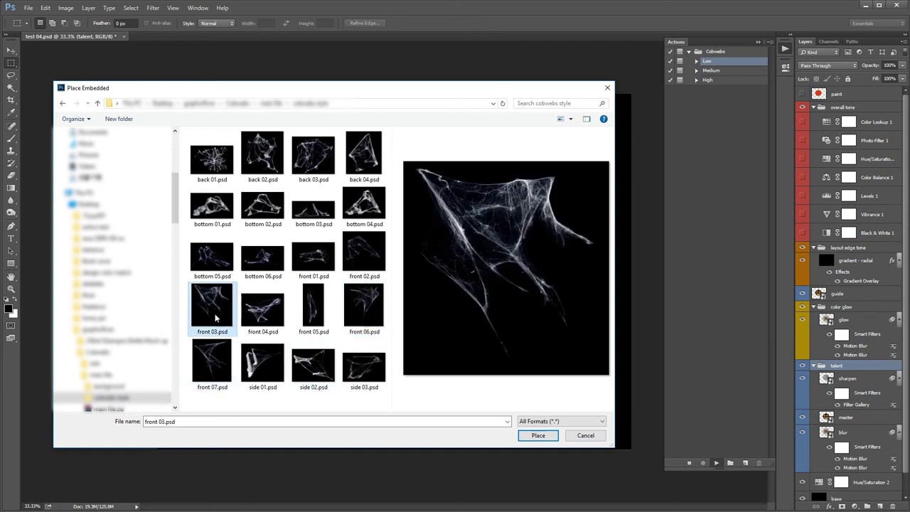
double_click(216, 319)
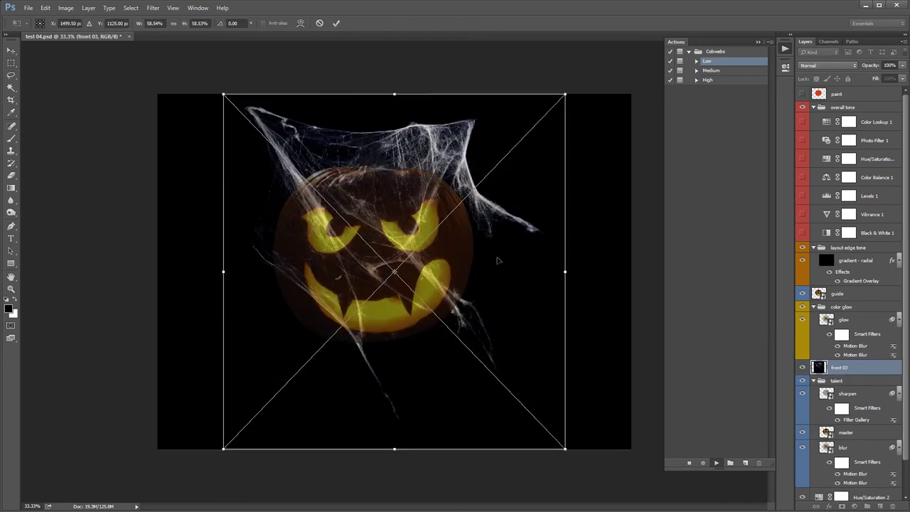
- Enlarge the front 03 cobweb and position it over the pumpkin's right side as cobs 01
drag(424, 202, 557, 249)
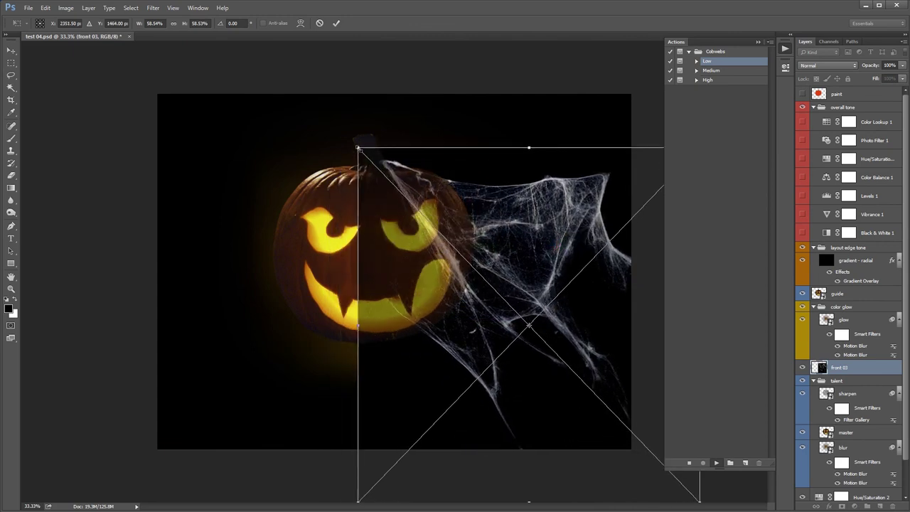
drag(357, 148, 341, 126)
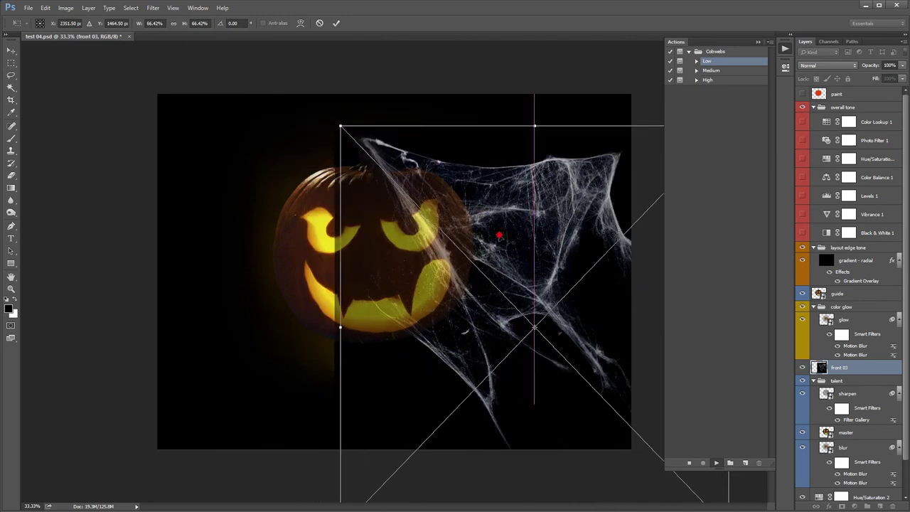
drag(499, 237, 516, 239)
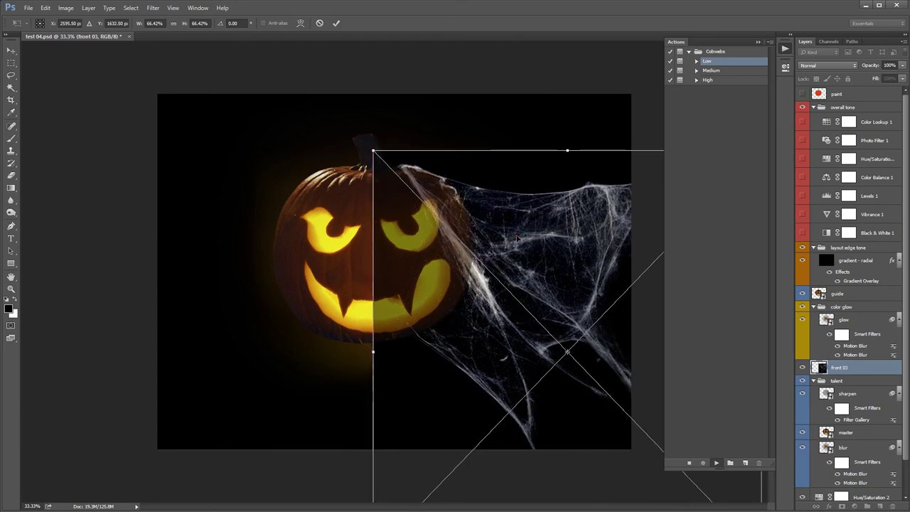
key(Return)
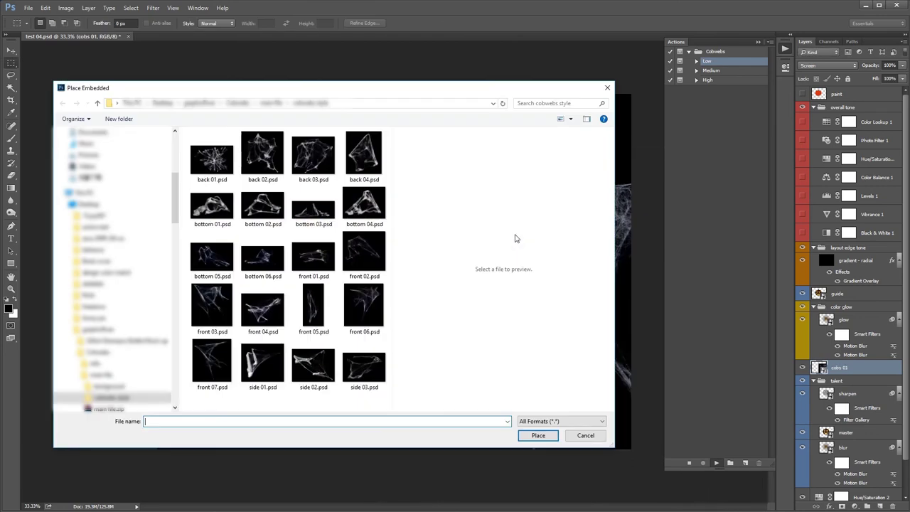
- Place front 04, shrink it to about 57% and level it over the pumpkin's left side
click(309, 317)
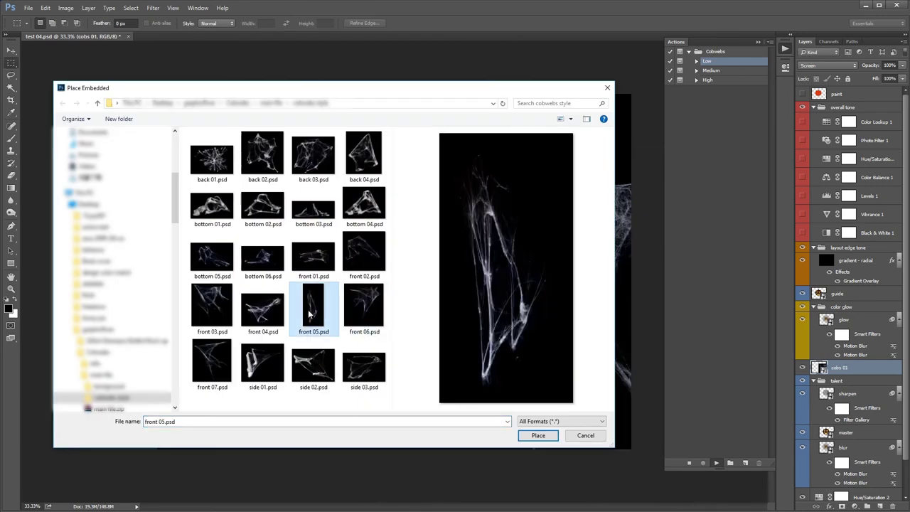
double_click(261, 314)
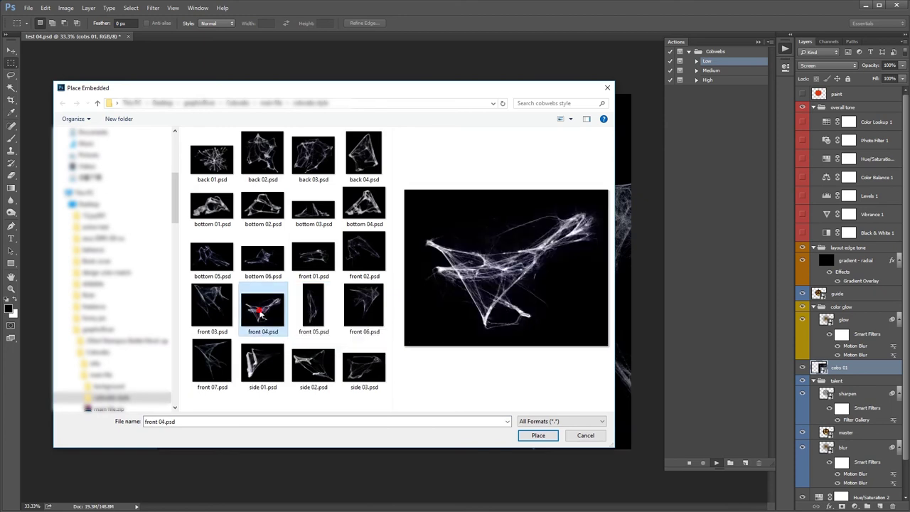
drag(598, 68, 629, 105)
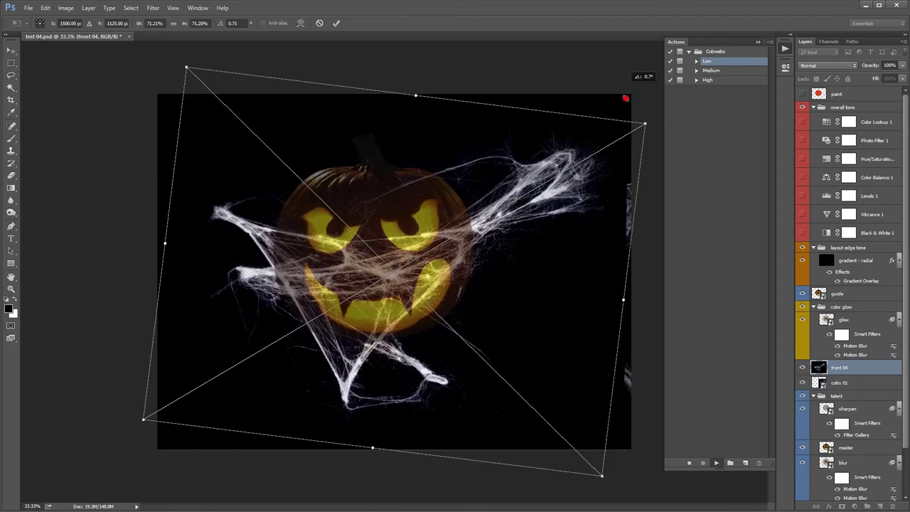
mouse_move(593, 292)
mouse_down()
mouse_move(351, 304)
mouse_move(360, 296)
mouse_up()
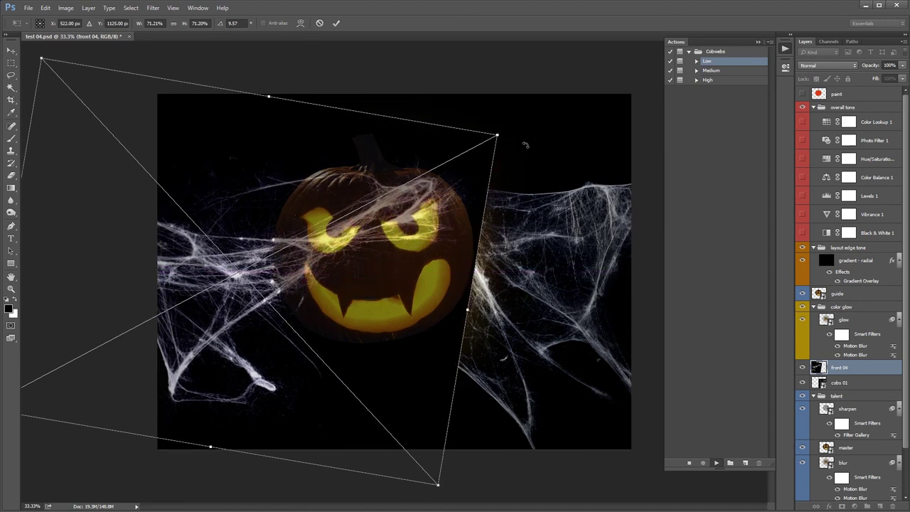
drag(438, 484, 357, 396)
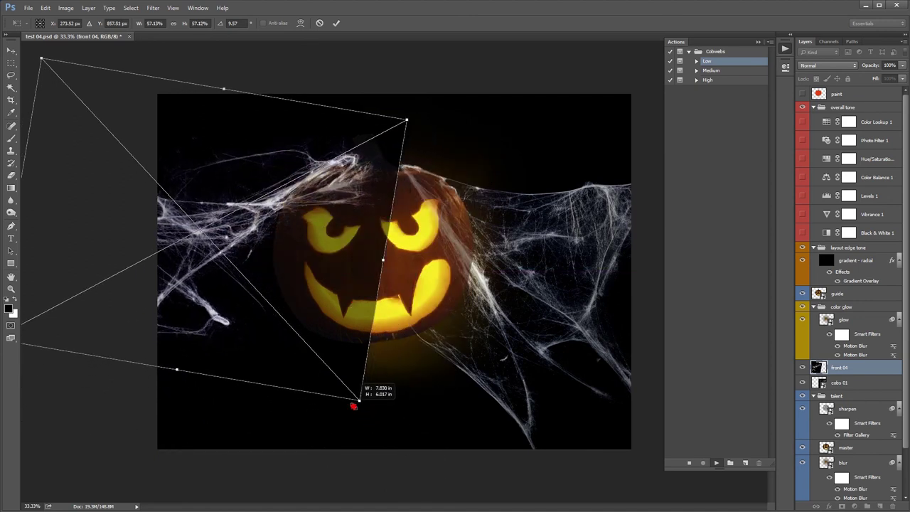
drag(351, 252, 362, 351)
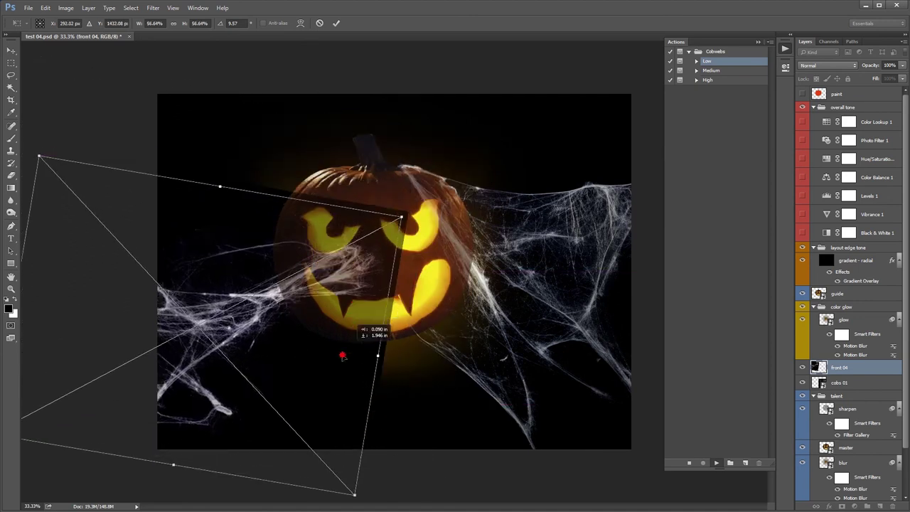
drag(326, 316, 298, 312)
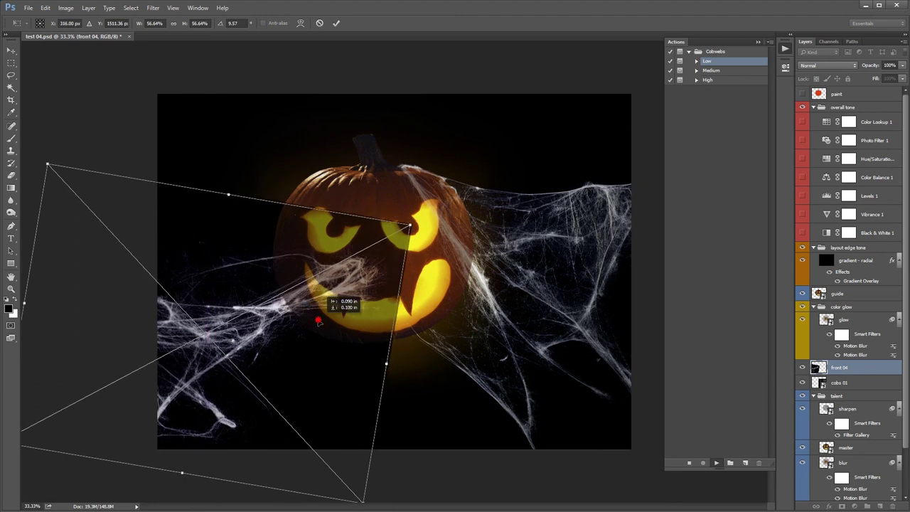
drag(374, 226, 324, 265)
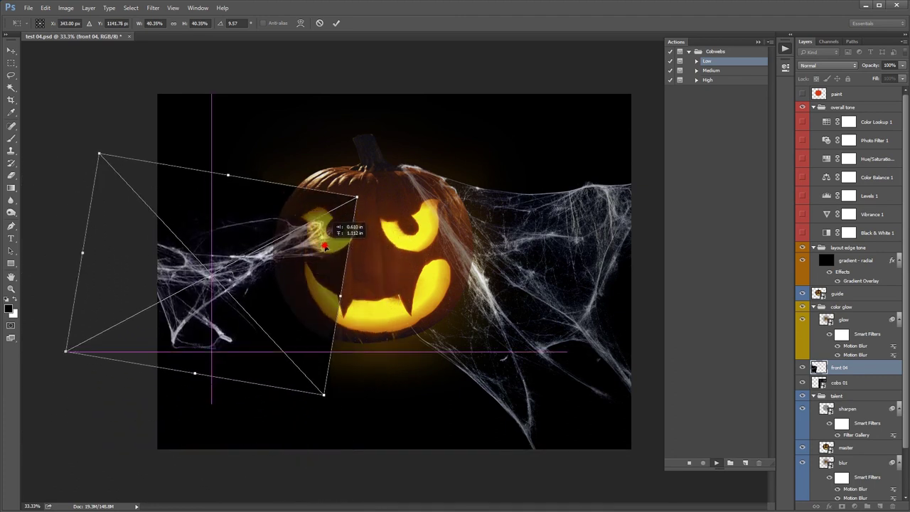
drag(466, 302, 467, 258)
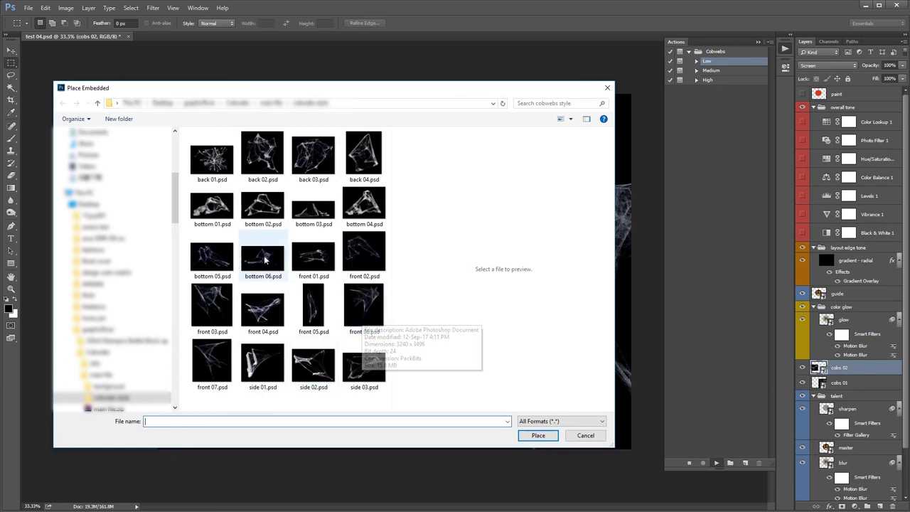
- Place side 03, shrink it to about 40% and narrow it across the pumpkin's top
click(363, 377)
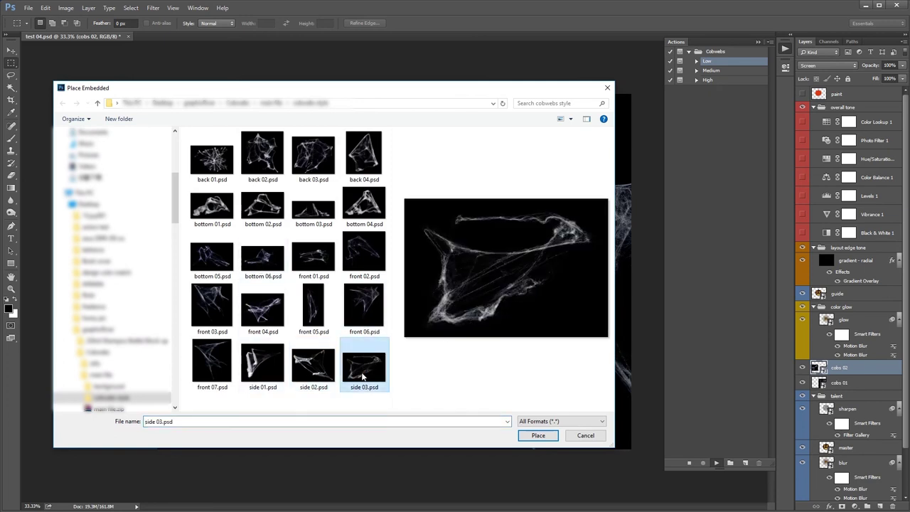
double_click(363, 377)
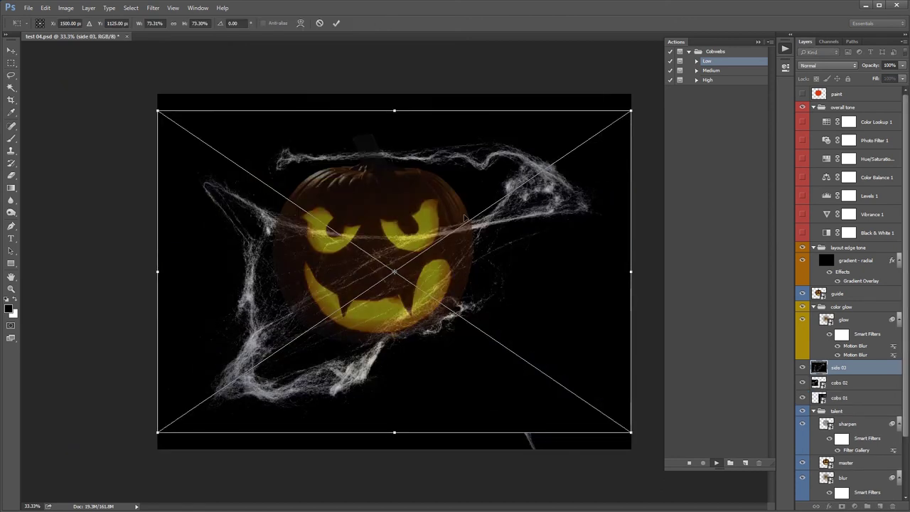
drag(631, 110, 538, 175)
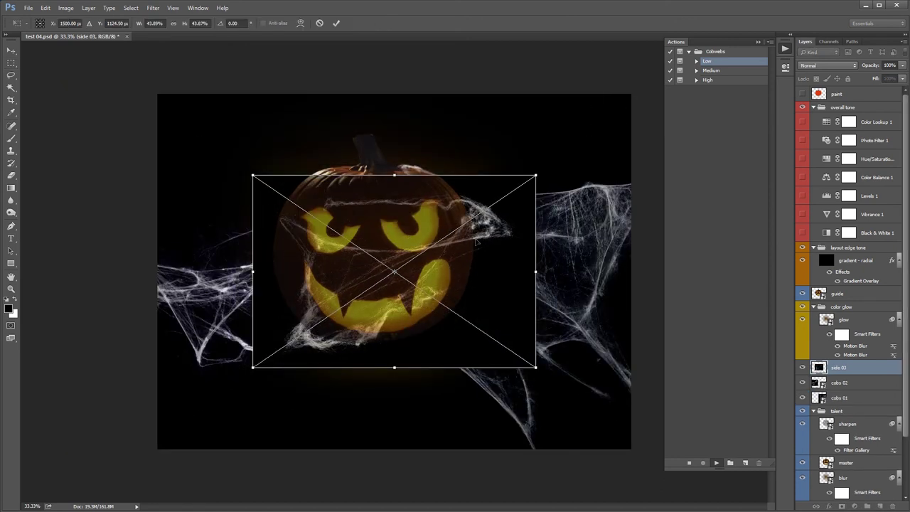
drag(479, 242, 480, 197)
drag(521, 134, 497, 151)
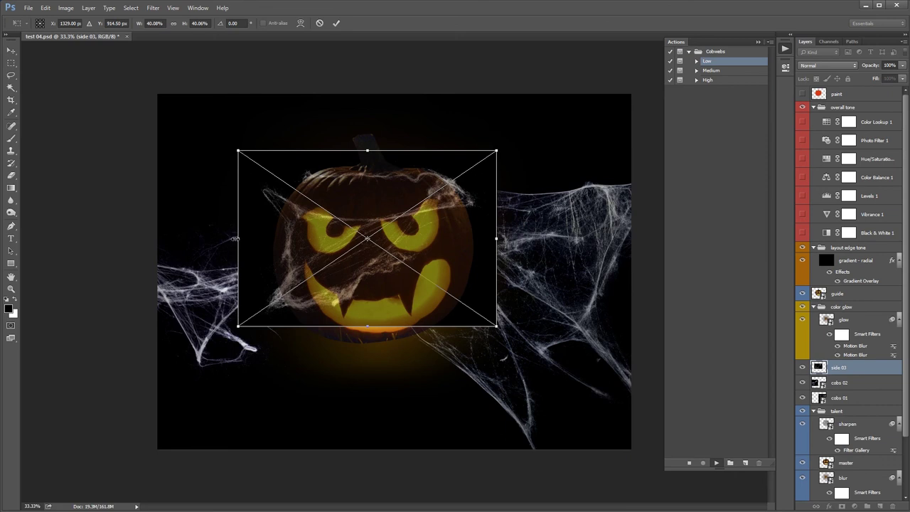
drag(238, 238, 253, 237)
drag(380, 226, 395, 206)
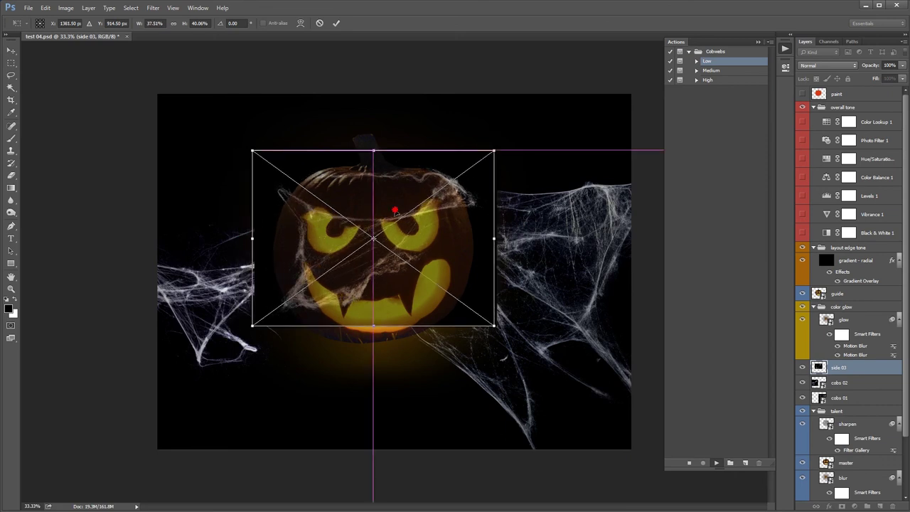
key(Return)
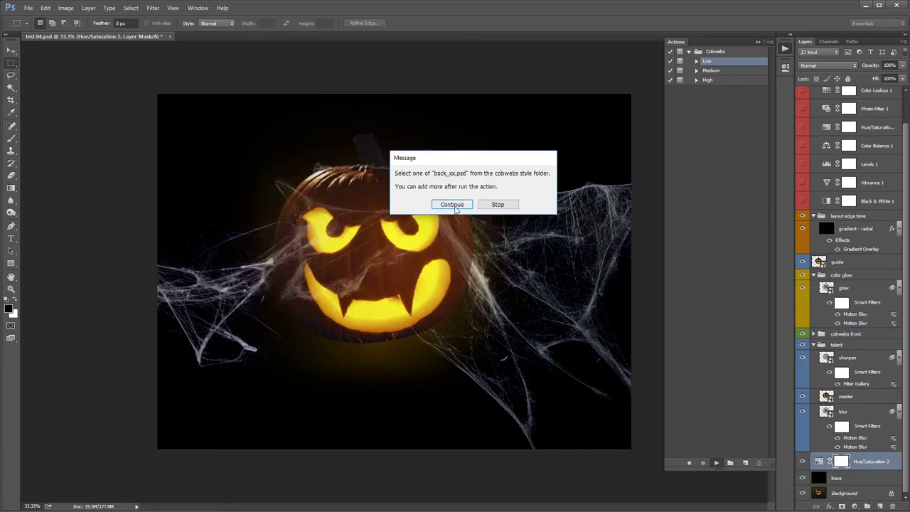
- Place back 04 behind the pumpkin, flattened, tilted about -4.33° and stretched left
click(452, 205)
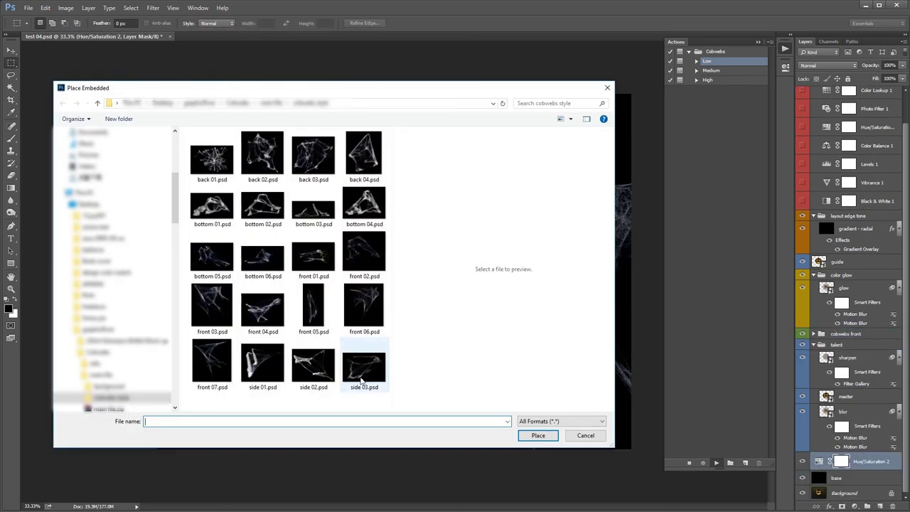
click(311, 155)
click(377, 162)
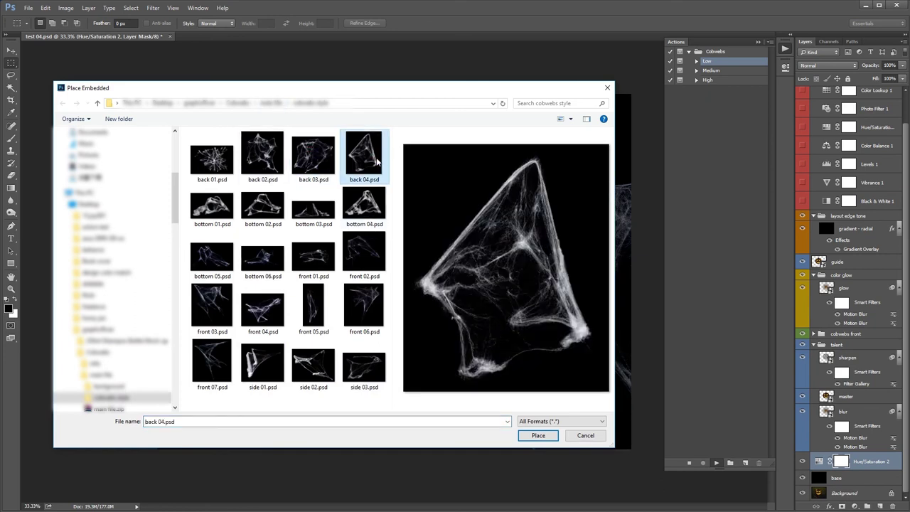
double_click(377, 162)
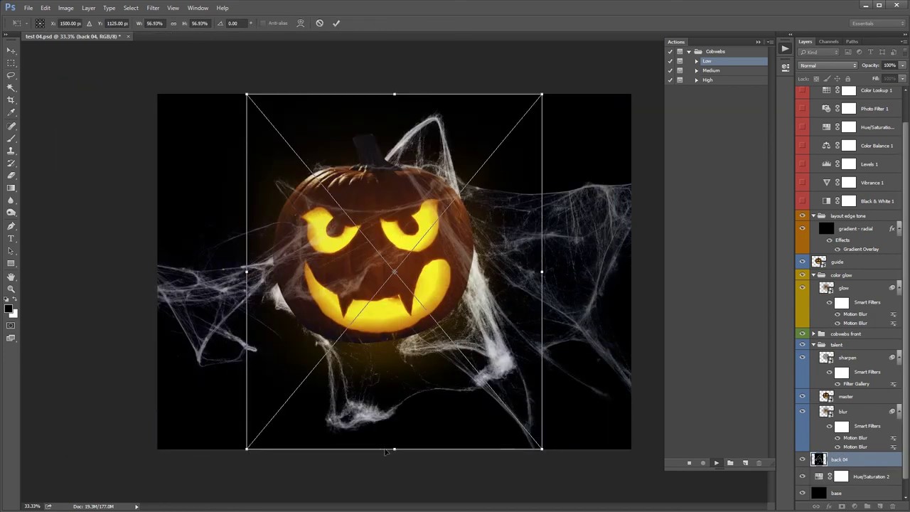
drag(400, 449, 400, 300)
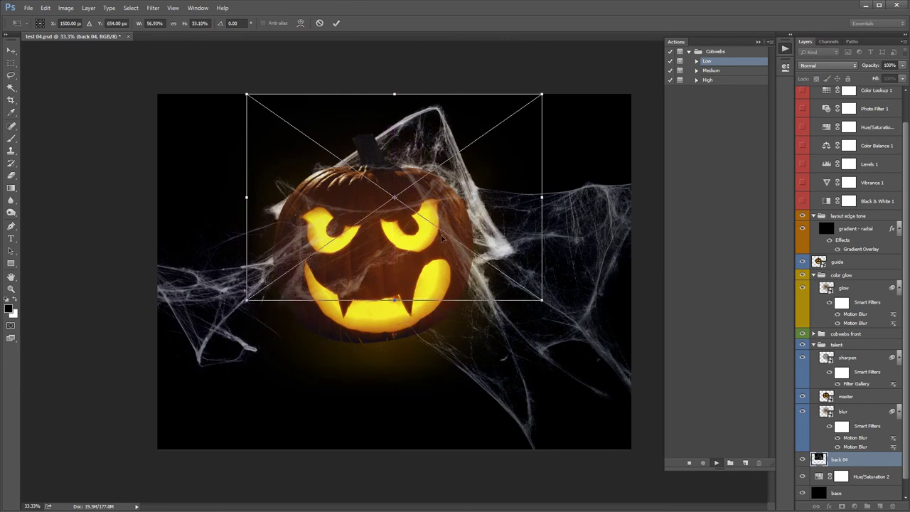
mouse_move(450, 234)
mouse_down()
mouse_move(416, 257)
mouse_move(413, 274)
mouse_up()
drag(552, 258, 553, 244)
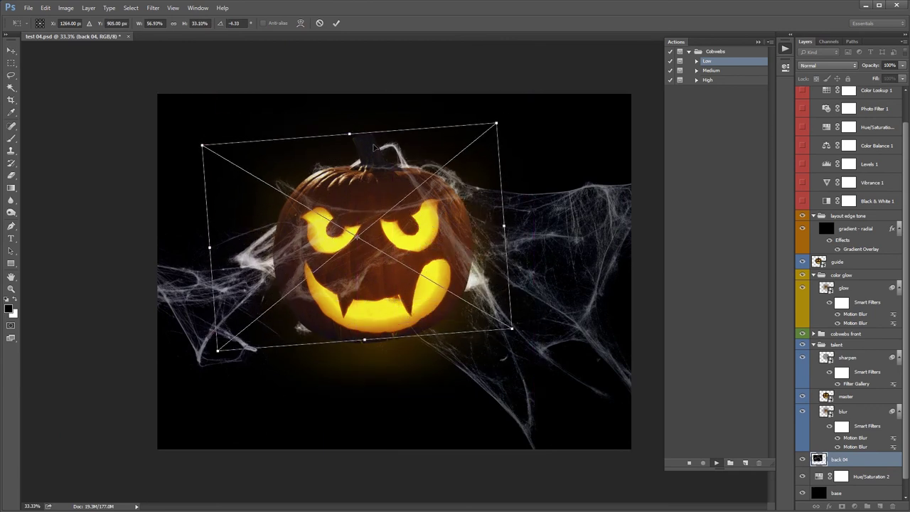
mouse_move(211, 141)
mouse_down()
mouse_move(174, 138)
mouse_move(158, 155)
mouse_up()
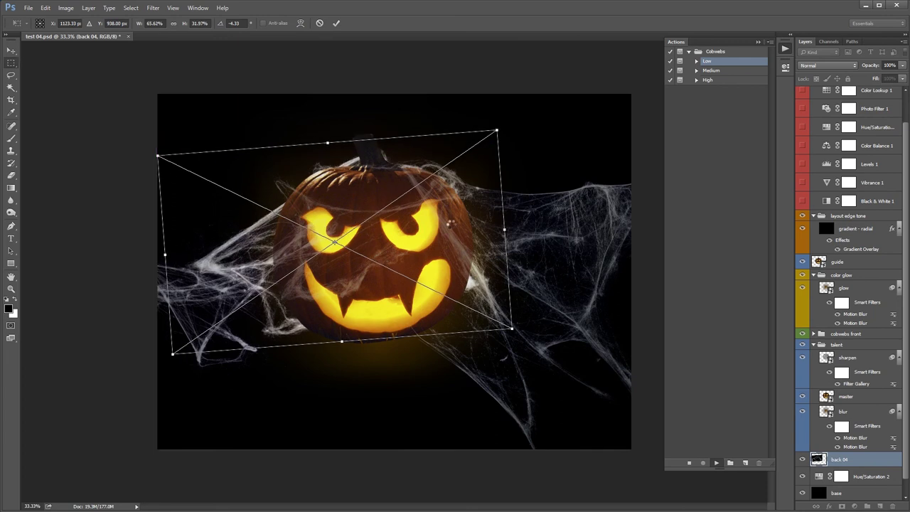
key(Return)
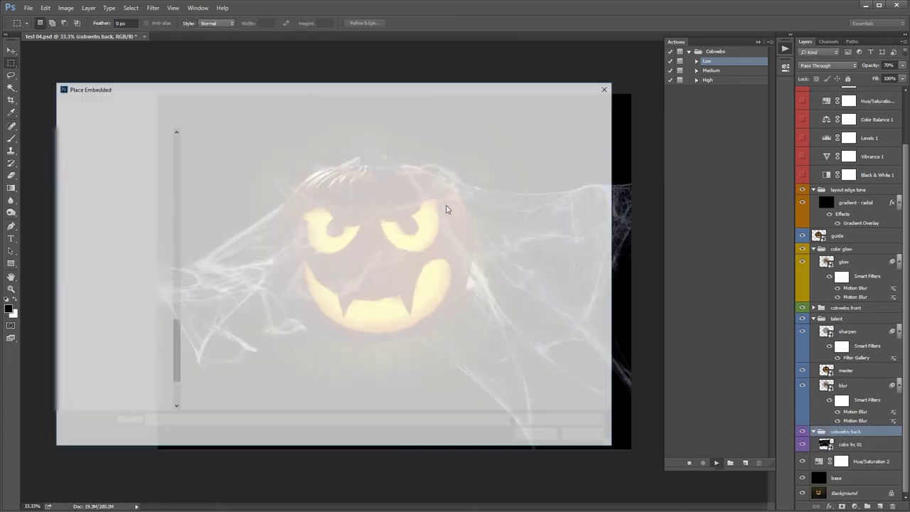
- Place bokeh 03.jpg from the background folder, scaled to about 62% to fill the canvas
click(448, 206)
click(279, 103)
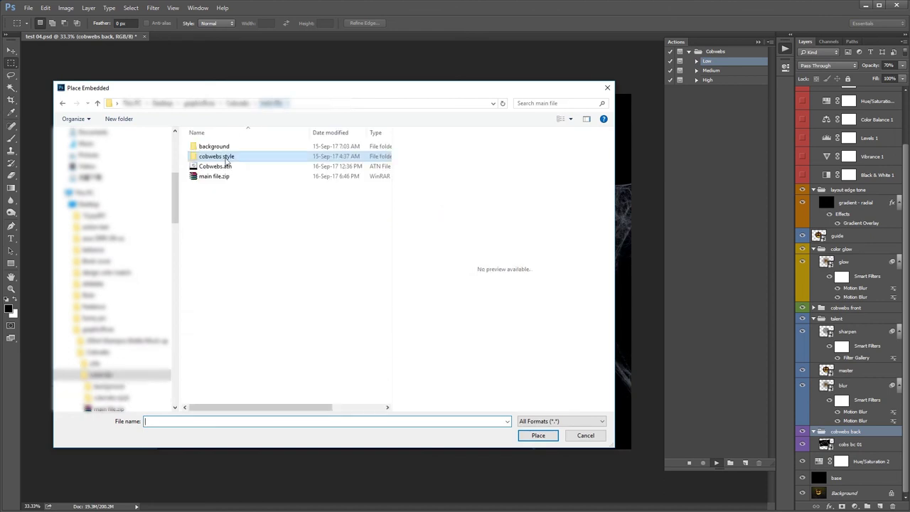
double_click(213, 142)
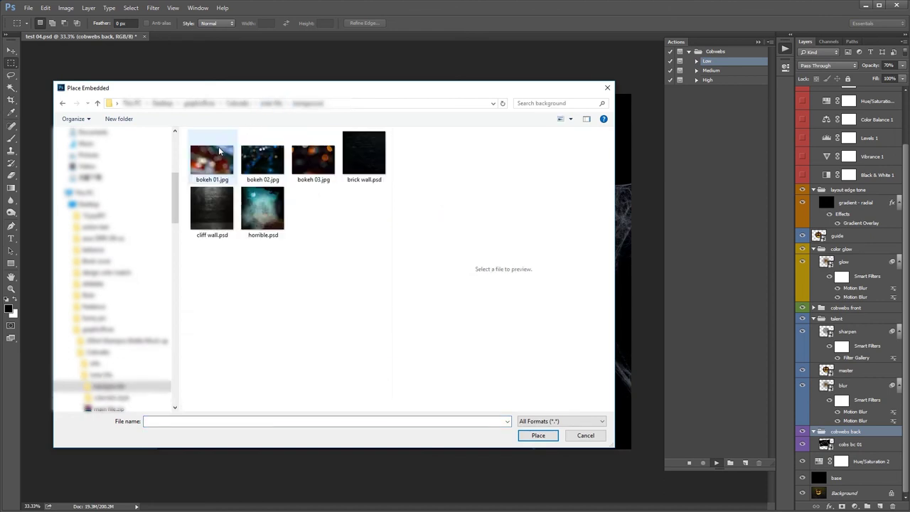
double_click(309, 163)
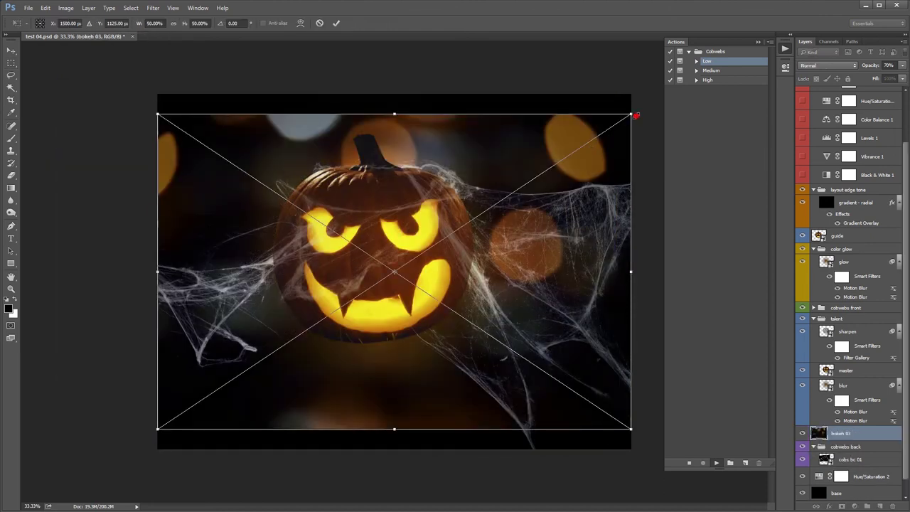
drag(631, 114, 665, 76)
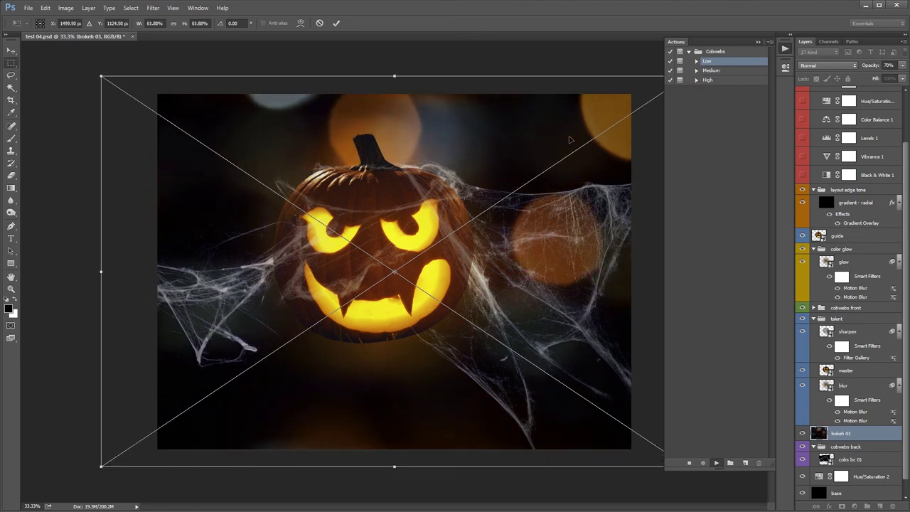
key(Return)
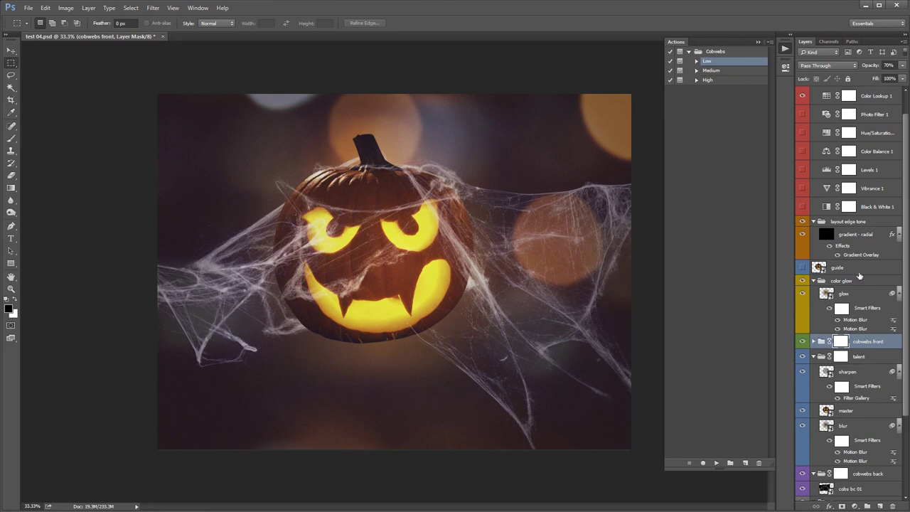
- Collapse the layer groups and hide the Hue/Saturation 2 adjustment and bokeh background group
ctrl+click(814, 280)
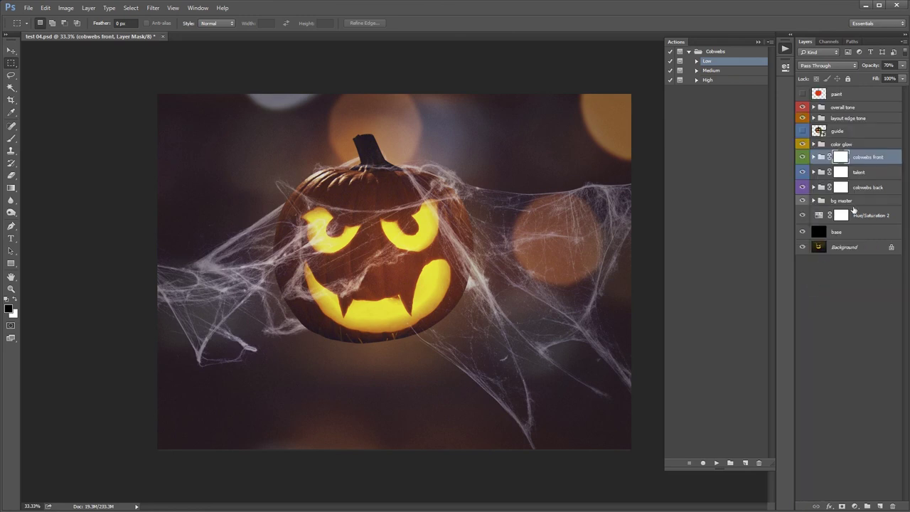
click(802, 215)
click(802, 216)
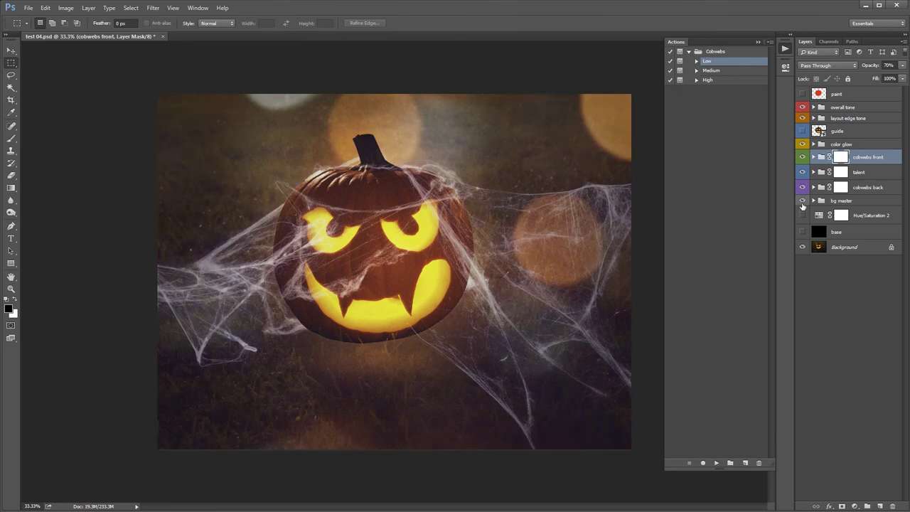
click(802, 201)
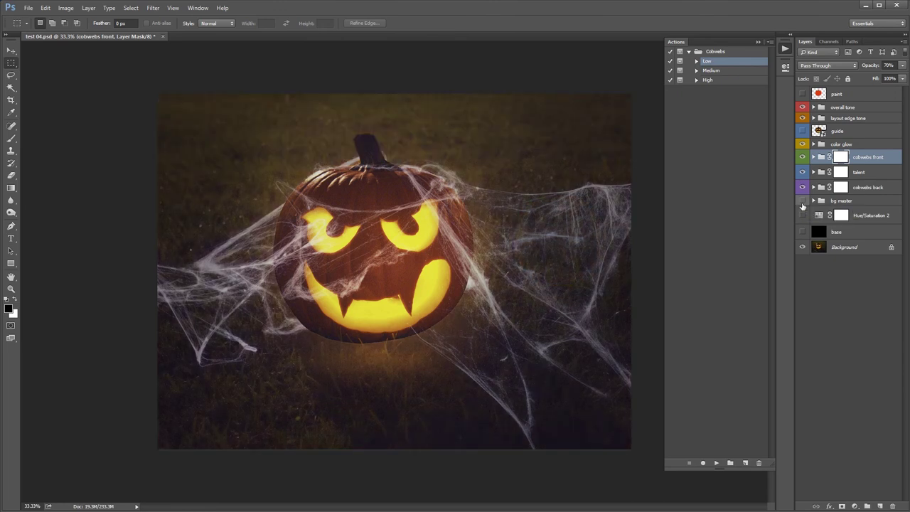
- Hide the blur glow layer in the talent group and briefly toggle cobs 03
click(813, 172)
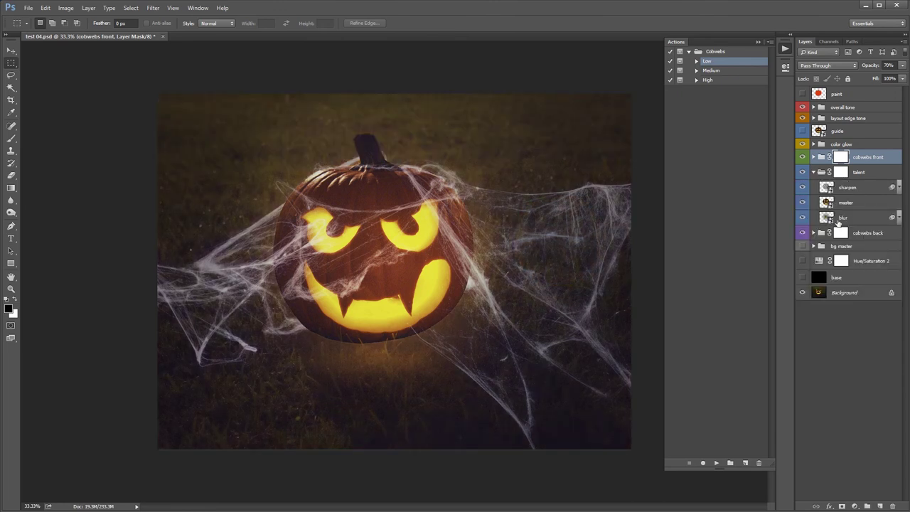
click(837, 222)
click(802, 218)
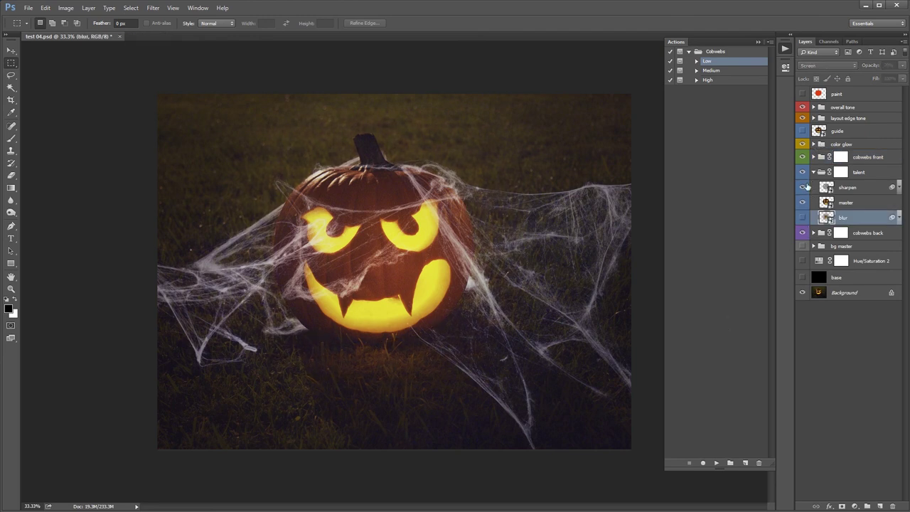
click(813, 157)
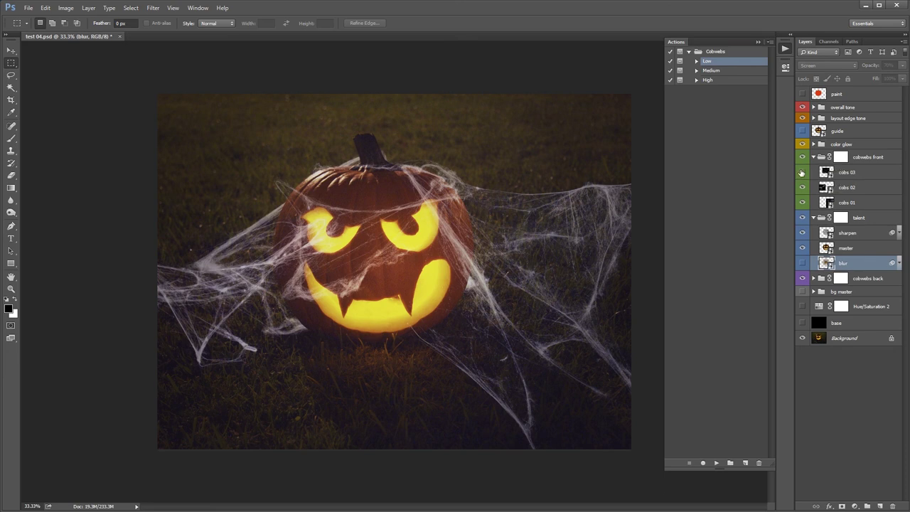
click(802, 172)
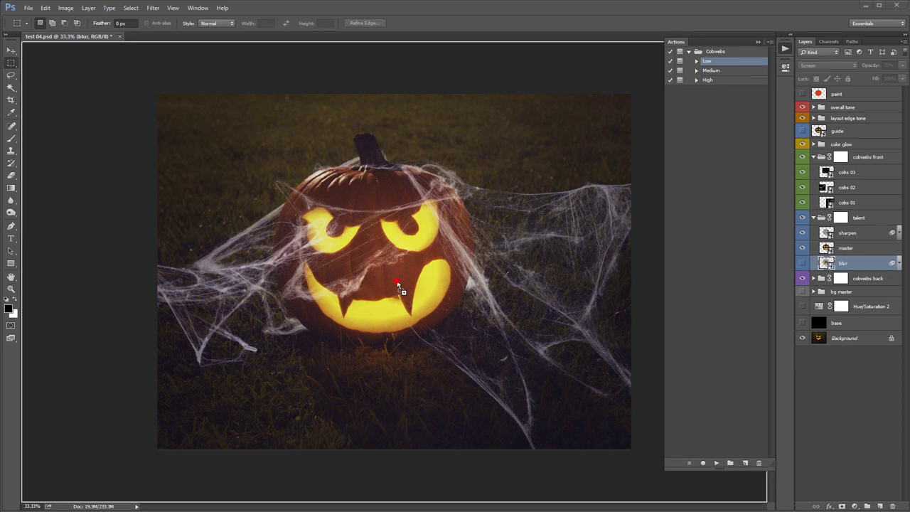
- Commit front 05, move it into the cobwebs front group, and set its blend mode to Screen
drag(442, 236, 474, 236)
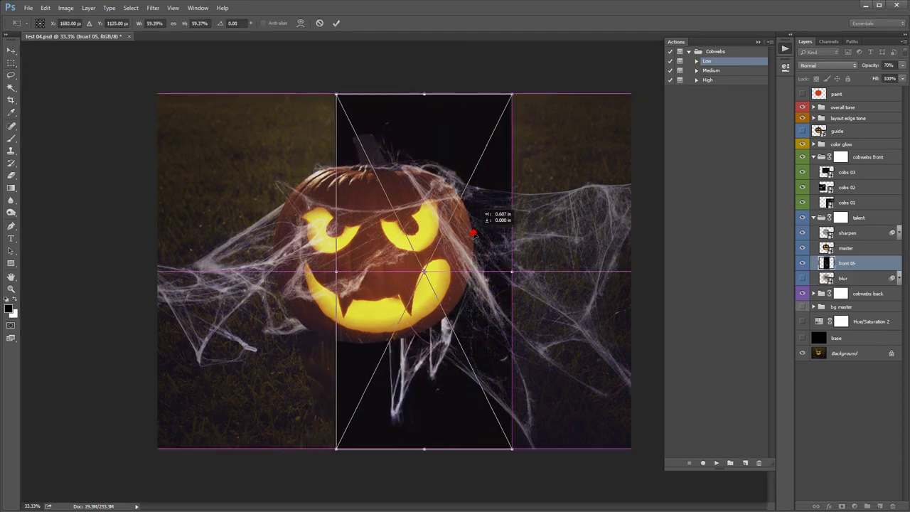
key(Return)
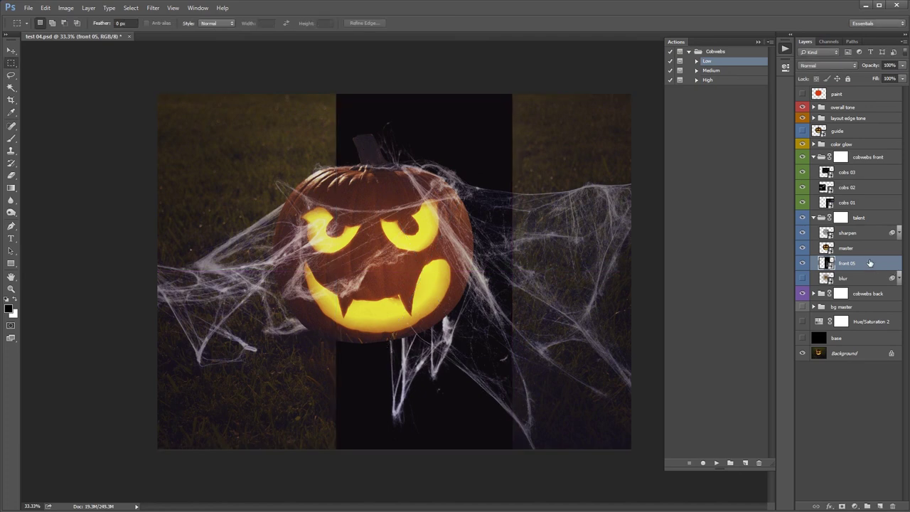
drag(870, 263, 864, 172)
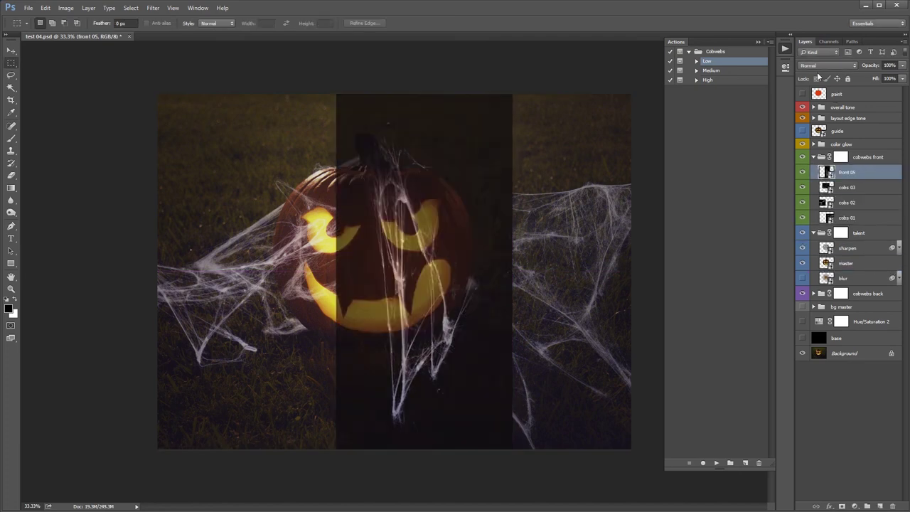
click(828, 66)
click(822, 130)
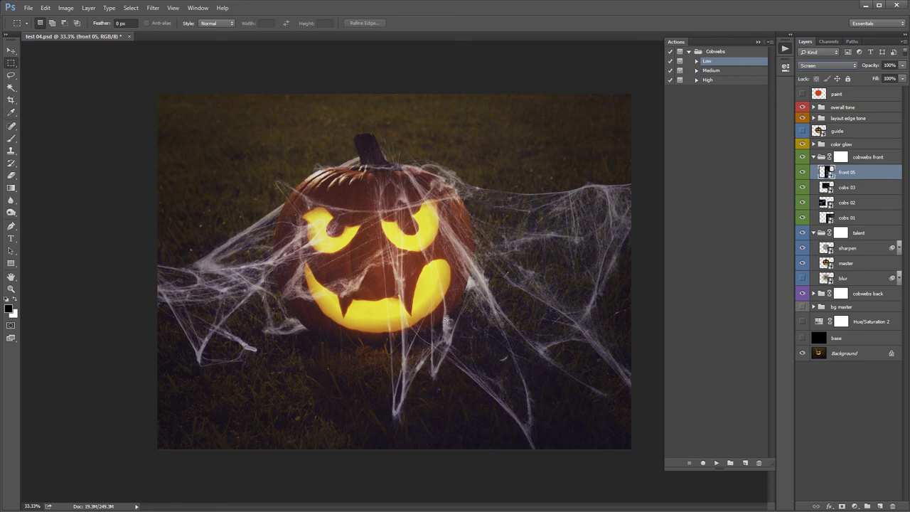
- Rotate, squash and position the front 05 cobwebs over the pumpkin
key(ctrl+t)
drag(540, 128, 579, 249)
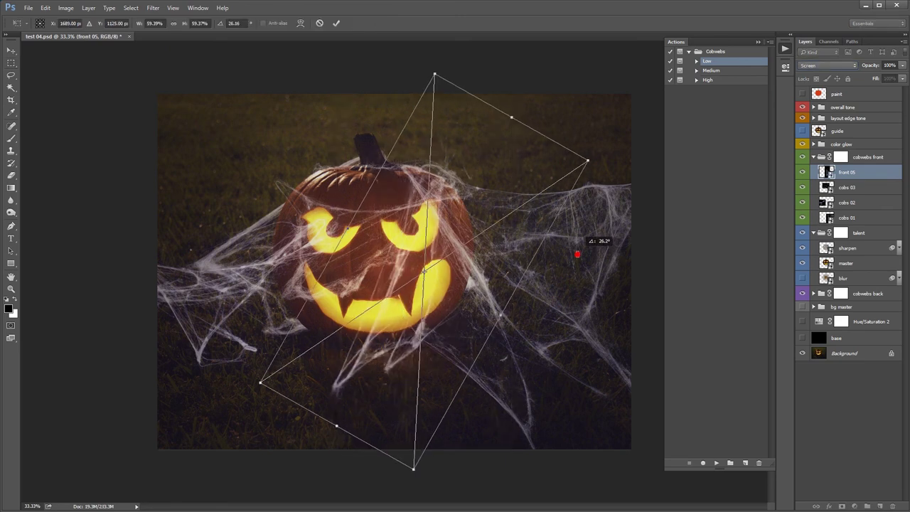
drag(494, 250, 412, 268)
drag(235, 435, 253, 410)
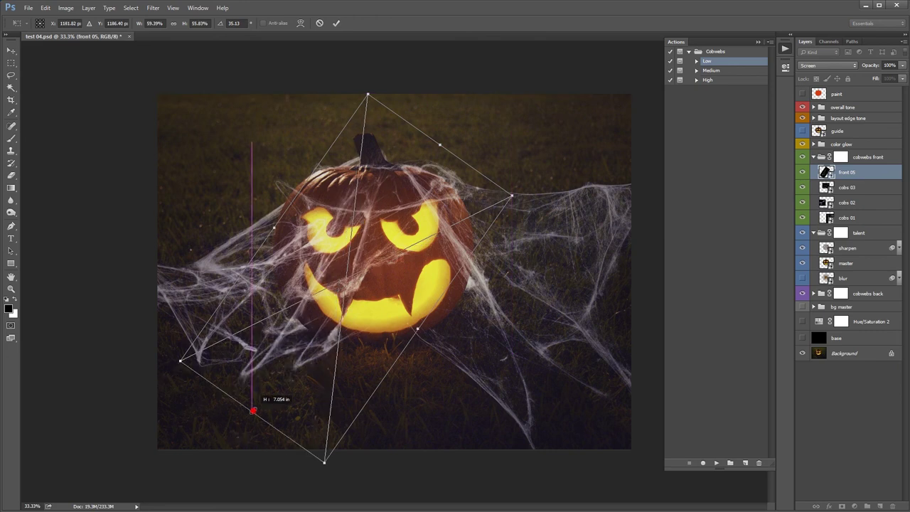
drag(441, 146, 420, 177)
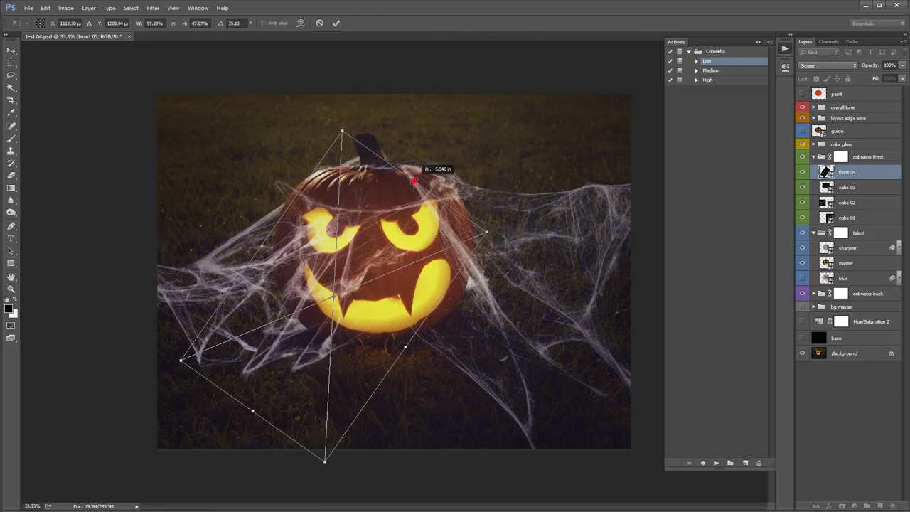
drag(359, 312, 364, 315)
drag(550, 318, 550, 300)
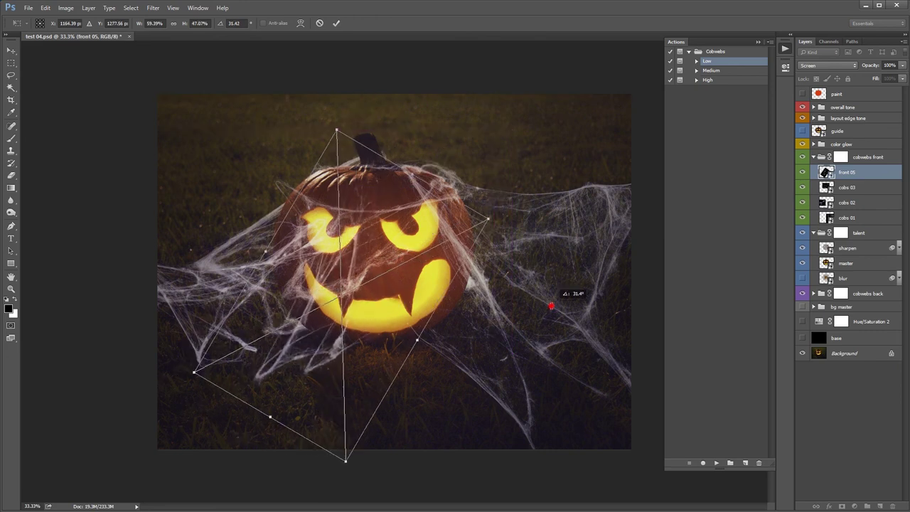
key(Return)
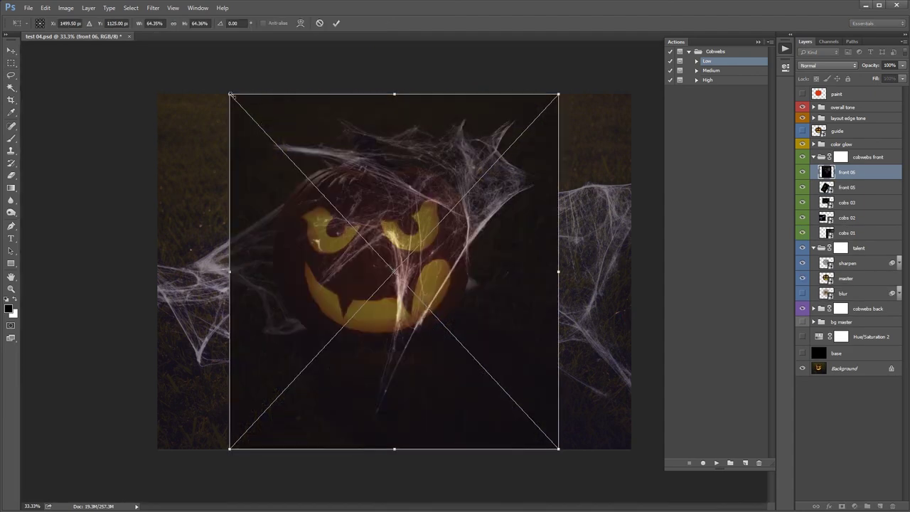
- Shrink, rotate and horizontally flip front 06 over the pumpkin's lower face
drag(230, 93, 360, 235)
drag(483, 286, 422, 283)
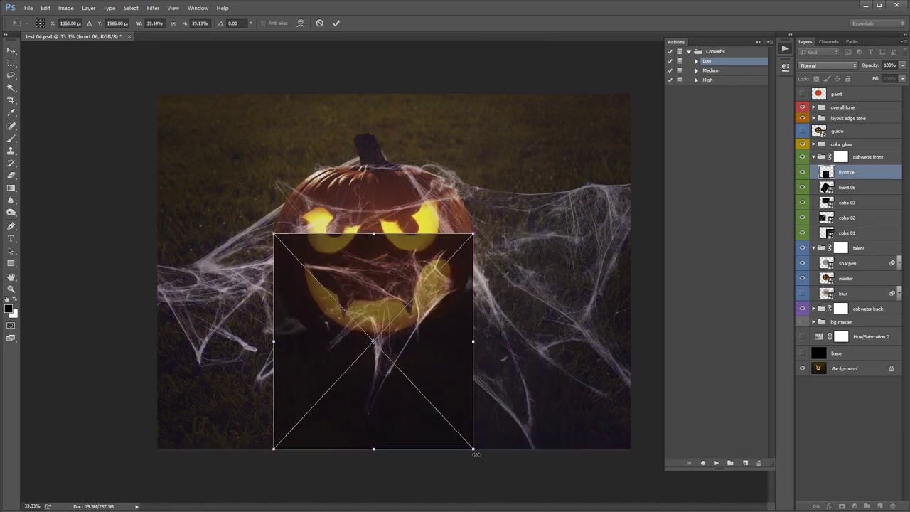
mouse_move(475, 448)
mouse_down()
mouse_move(502, 477)
mouse_move(545, 390)
mouse_move(350, 467)
mouse_move(313, 445)
mouse_up()
mouse_move(413, 397)
mouse_down()
mouse_move(443, 319)
mouse_move(432, 305)
mouse_up()
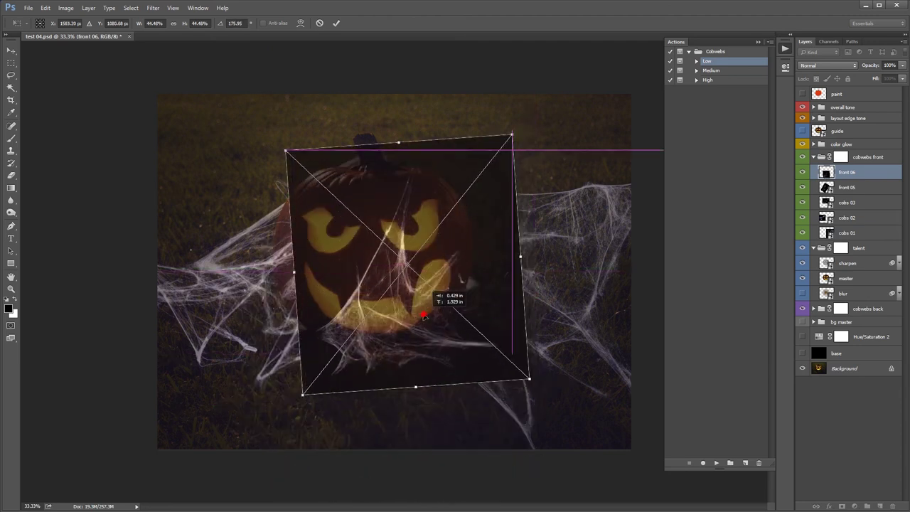
drag(567, 308, 593, 244)
right_click(465, 299)
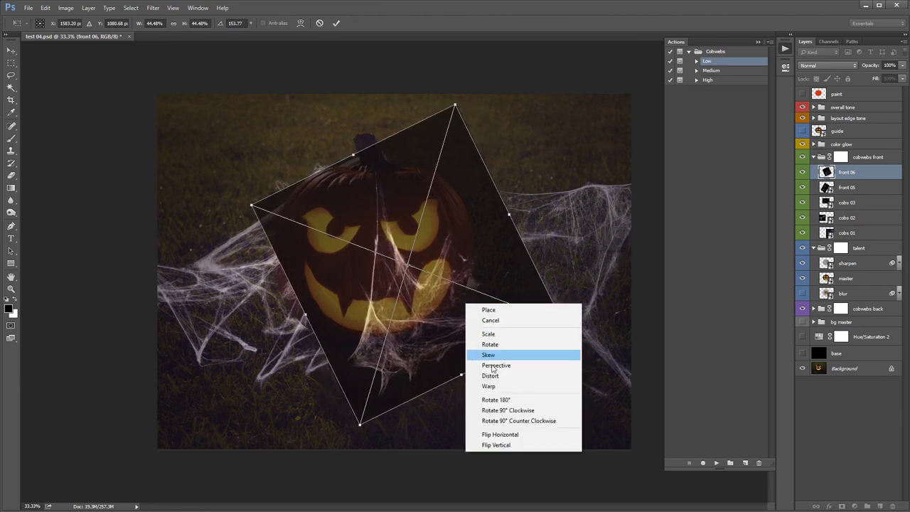
click(508, 442)
mouse_move(567, 306)
mouse_down()
mouse_move(589, 258)
mouse_move(537, 177)
mouse_up()
drag(484, 319, 469, 316)
key(Return)
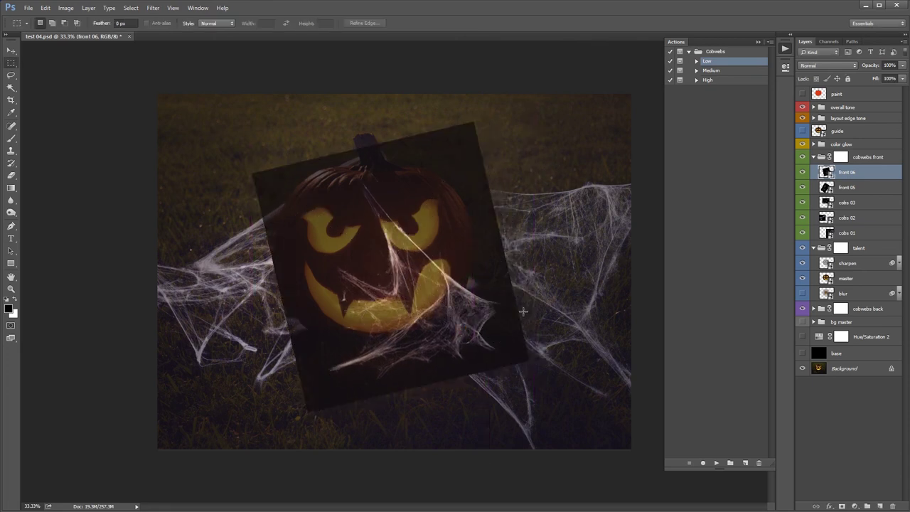
- Set front 06 to Screen blend, nudge it right and down, and close the Actions panel
click(821, 68)
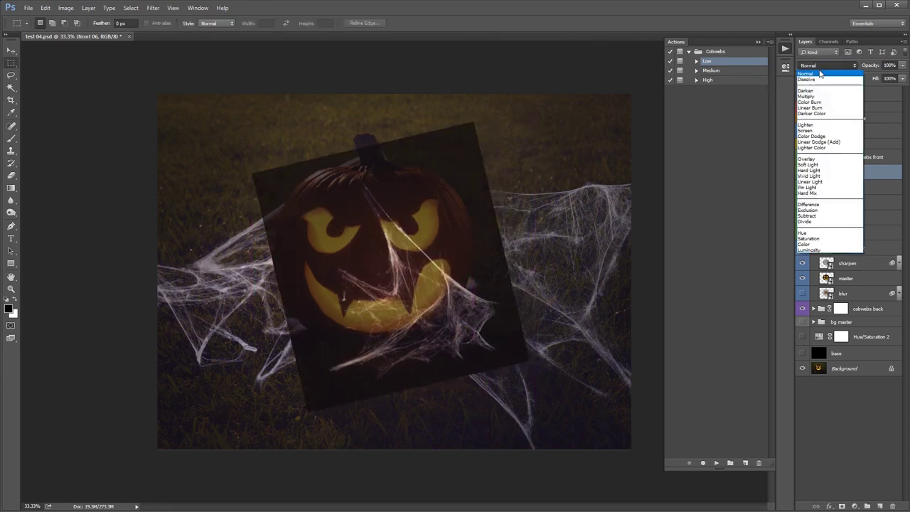
click(806, 130)
drag(477, 318, 486, 325)
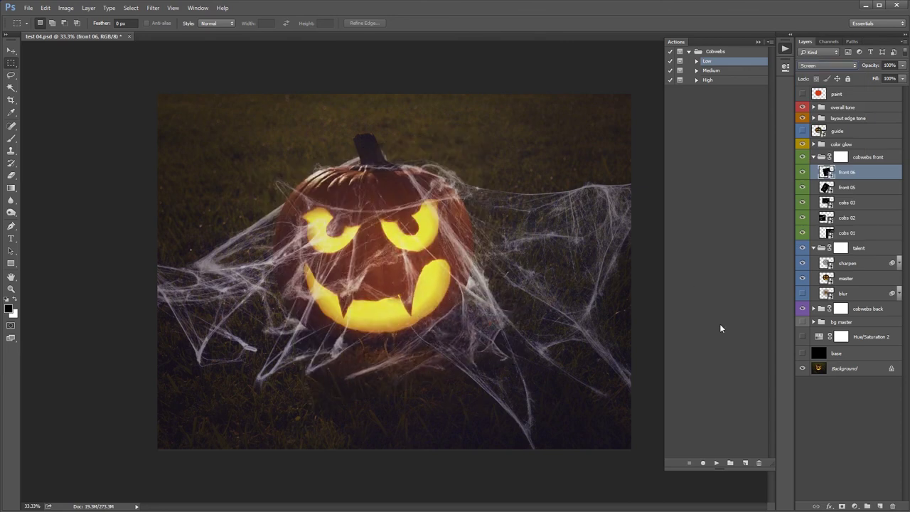
click(758, 42)
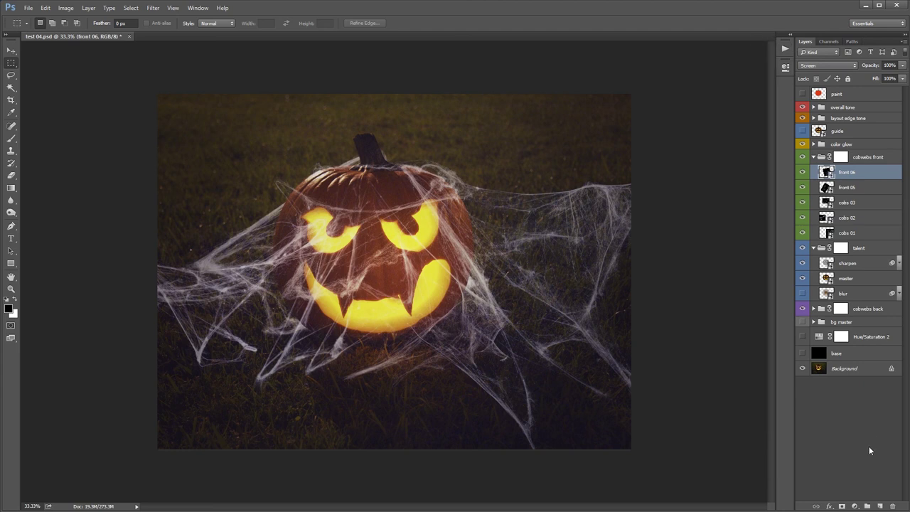
- Review the result by zooming and toggling the cobweb groups, then close test 04.psd without saving
key(ctrl+plus)
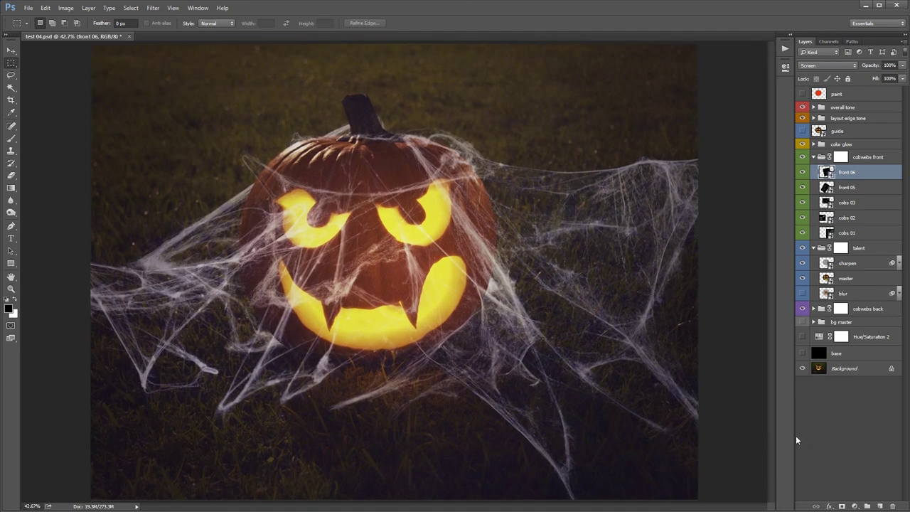
key(ctrl+plus)
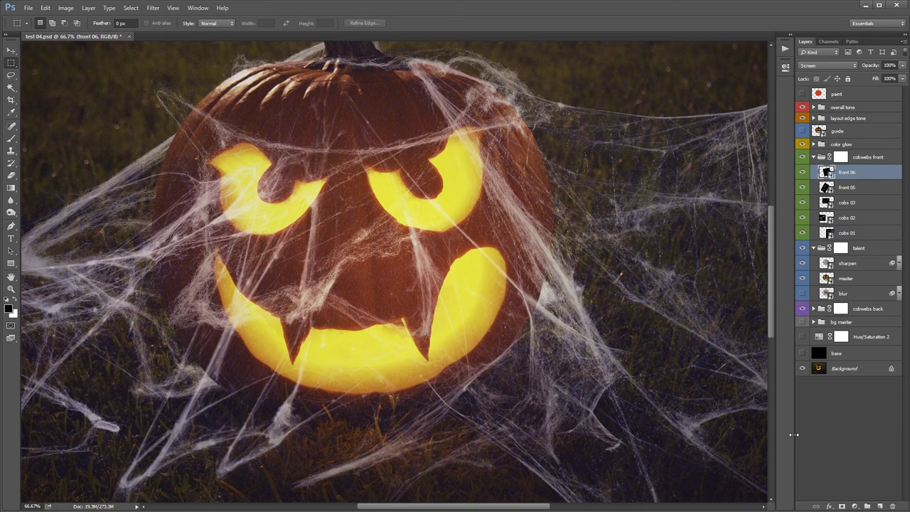
key(ctrl+0)
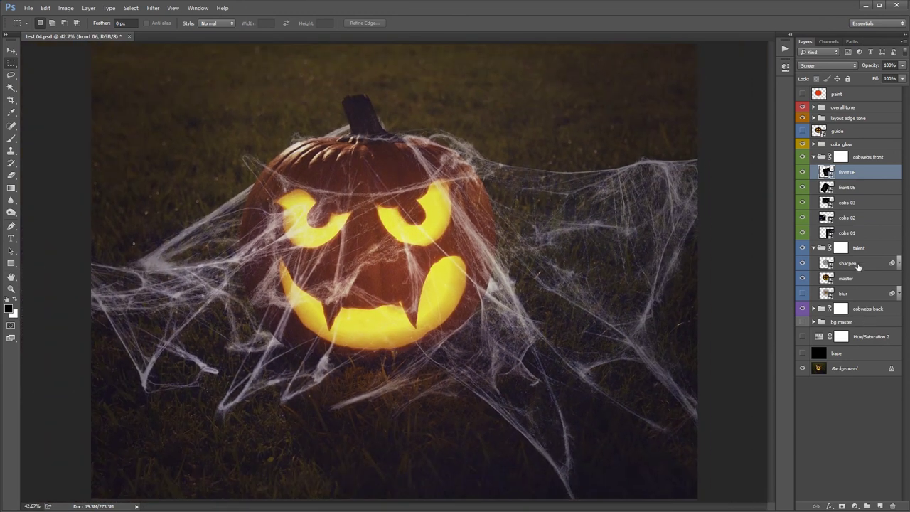
click(802, 157)
click(803, 157)
click(802, 309)
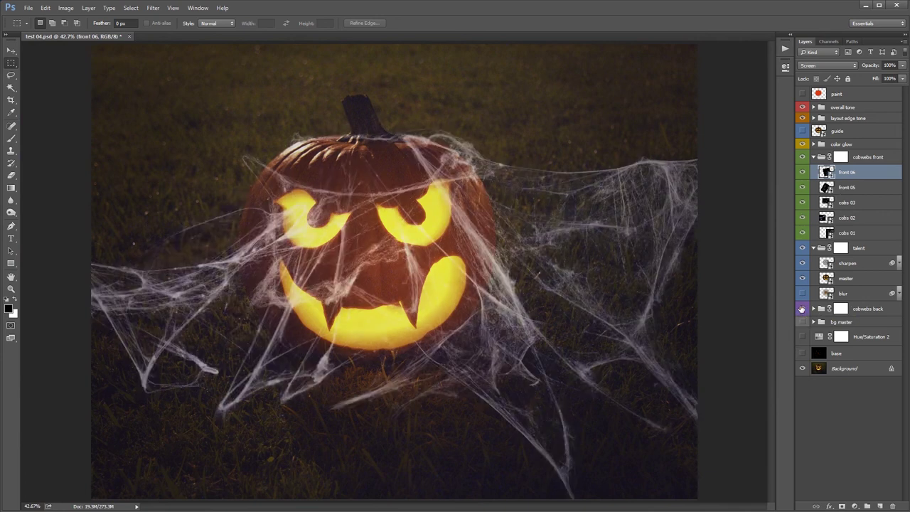
click(801, 308)
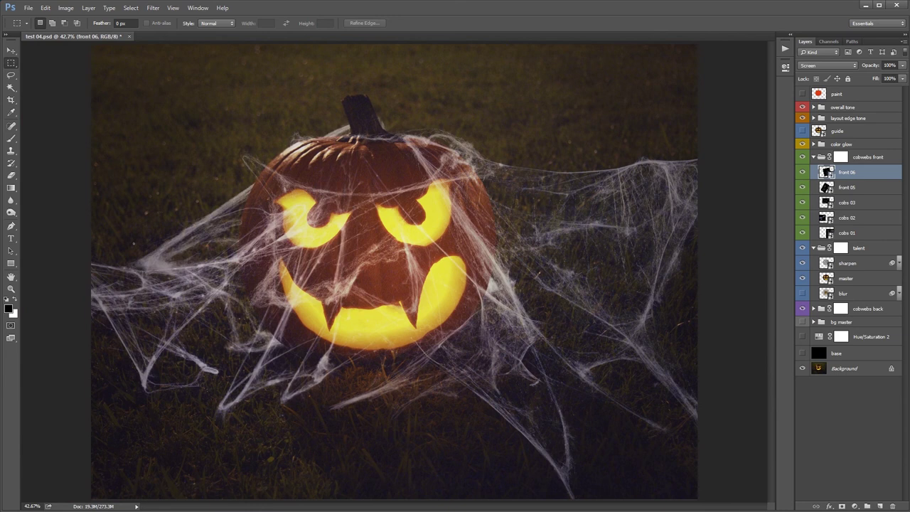
click(129, 36)
click(481, 200)
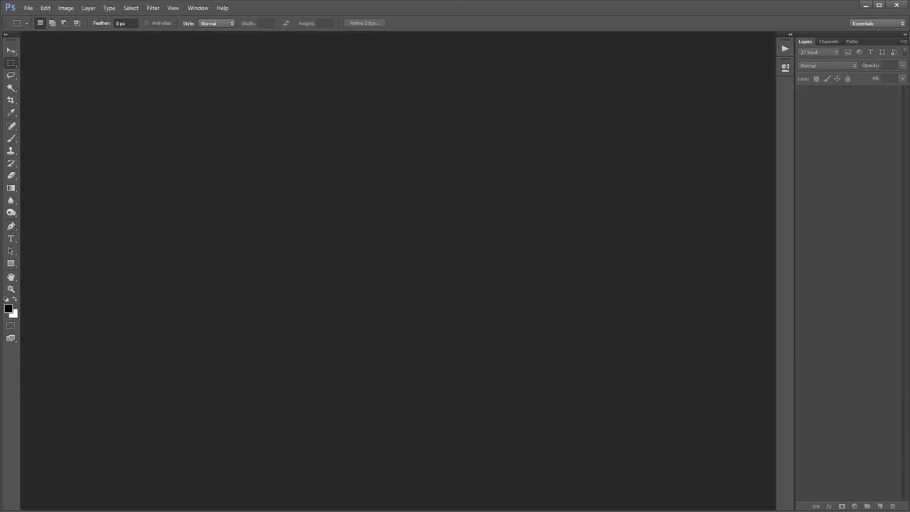